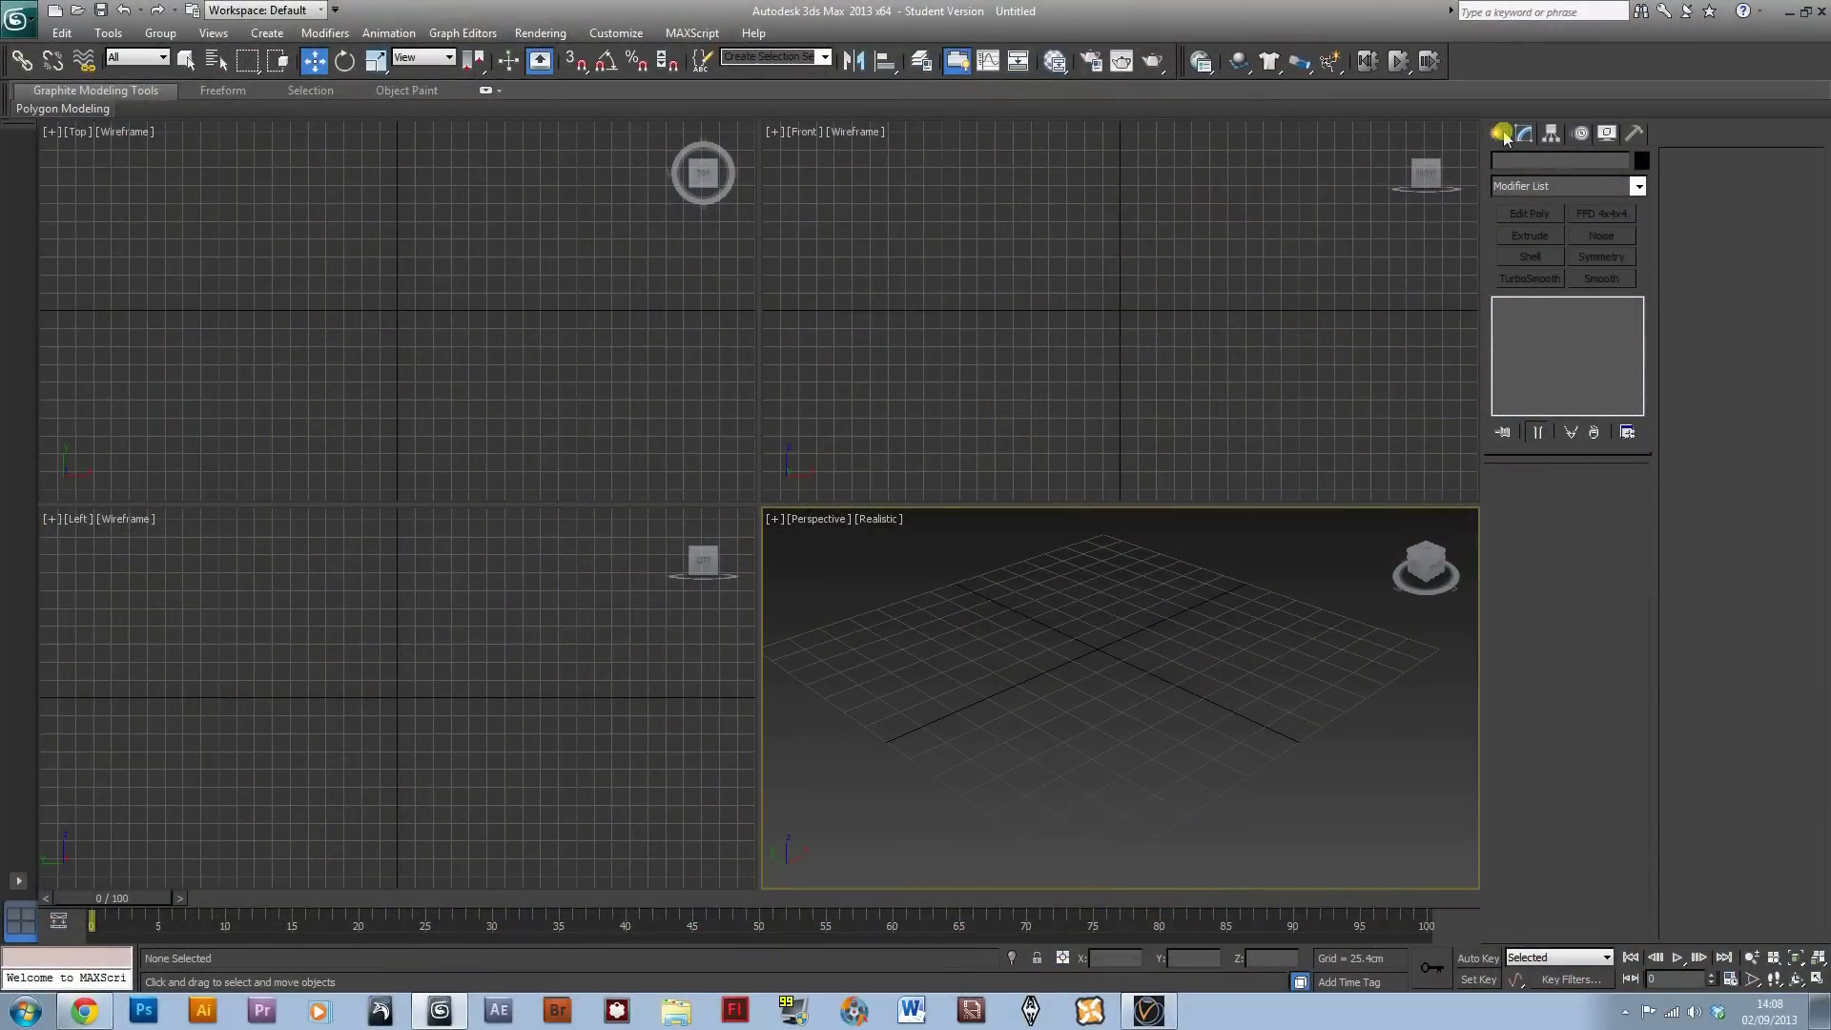
Step: Draw a long, thin Box plank about 3.055cm high in the Perspective view
{"action": "left_click", "coordinate": [1502, 134]}
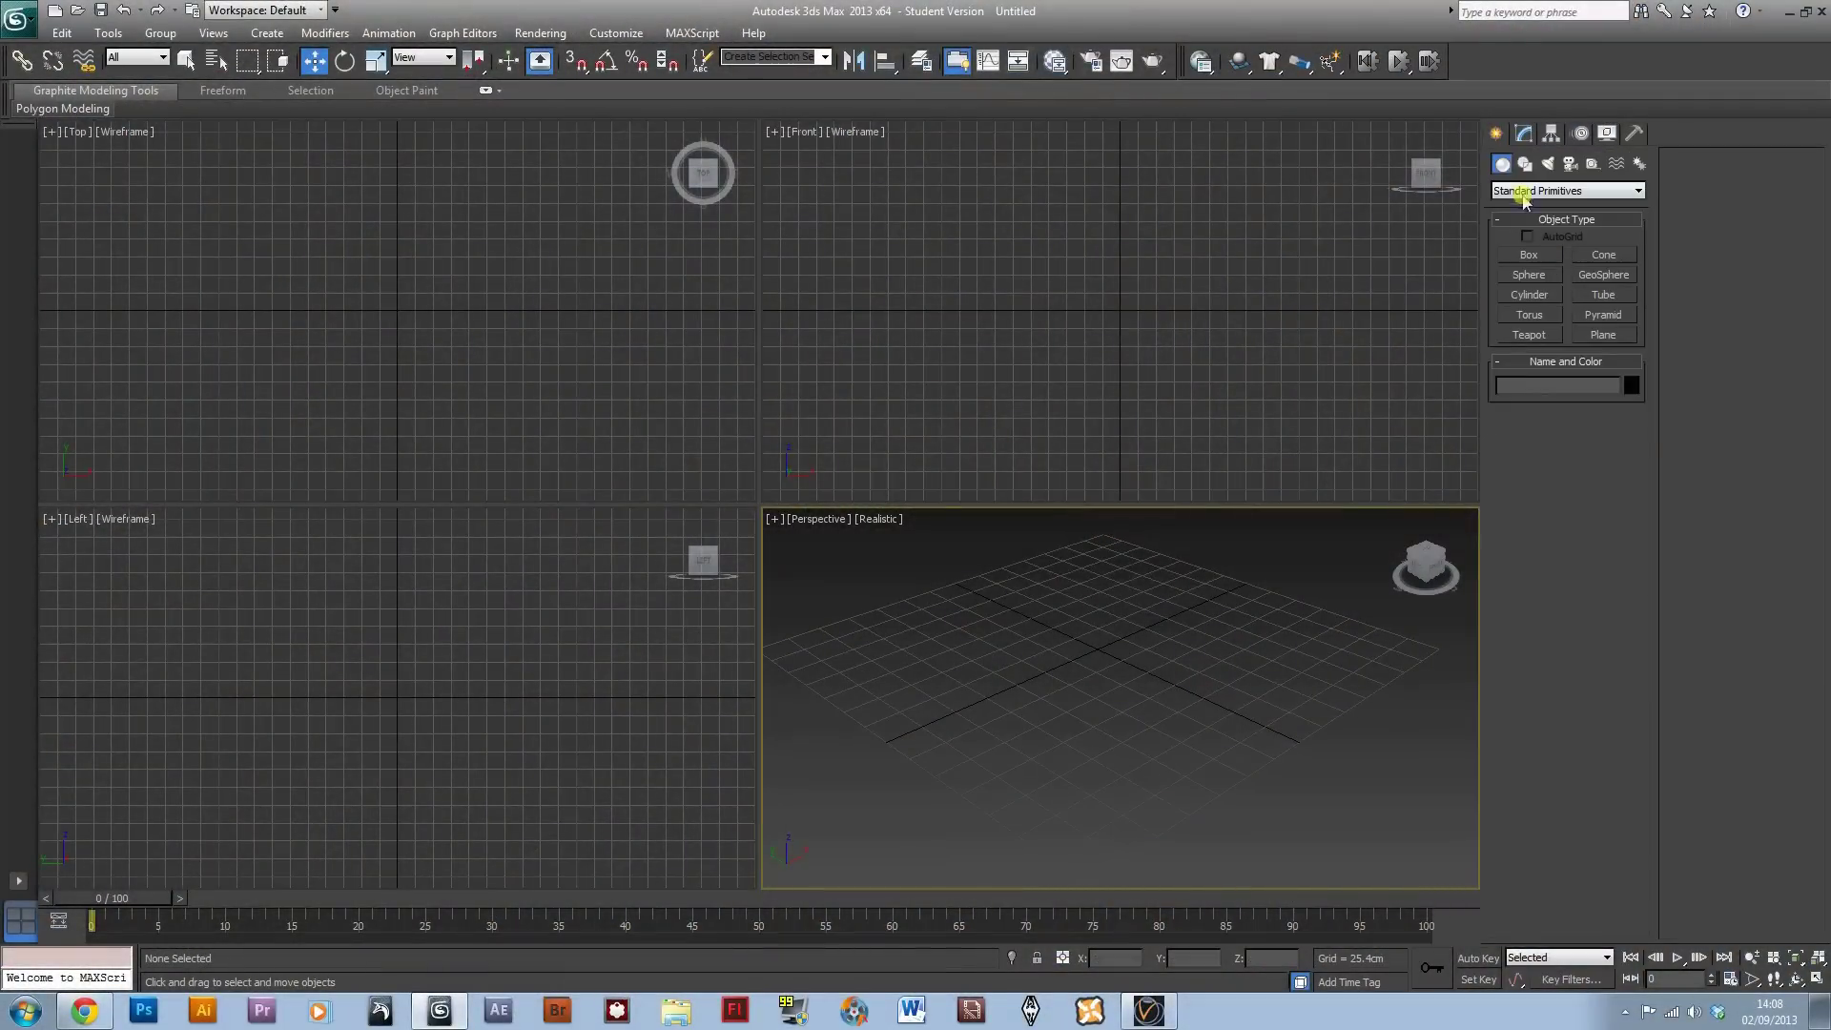
{"action": "left_click", "coordinate": [1526, 255]}
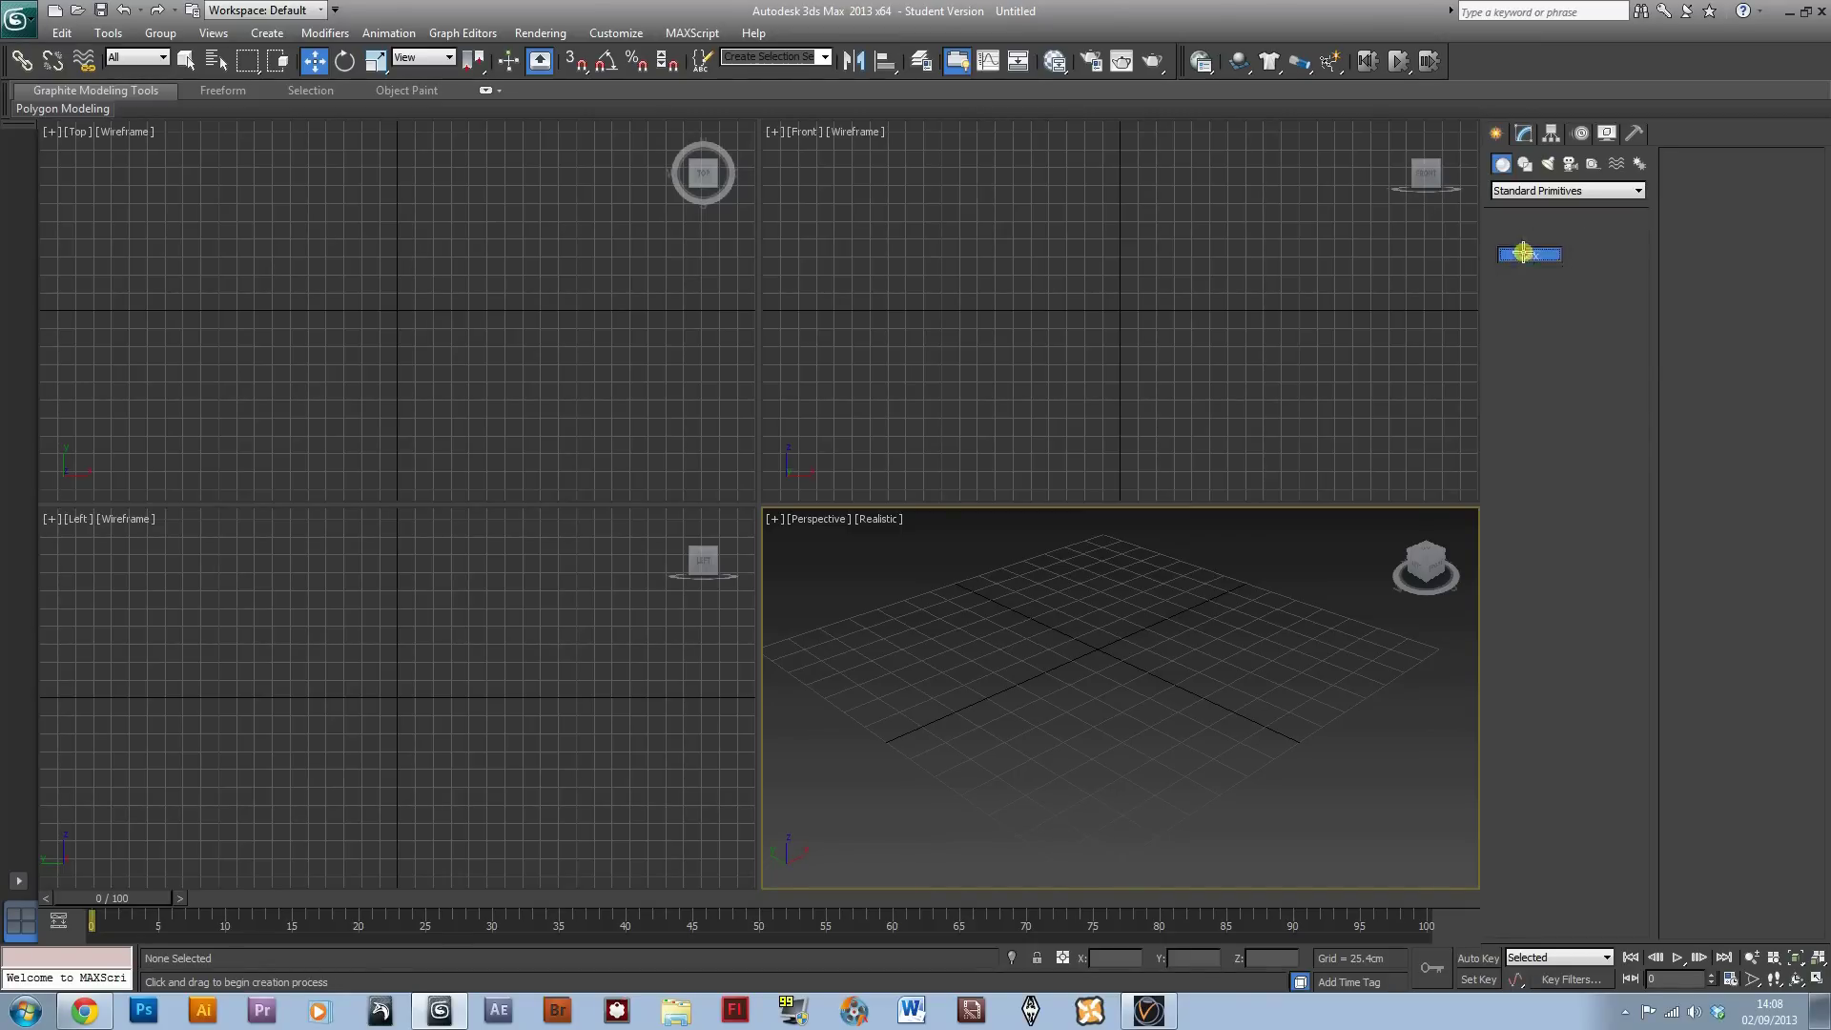
{"action": "left_click_drag", "start_coordinate": [982, 613], "coordinate": [1303, 735]}
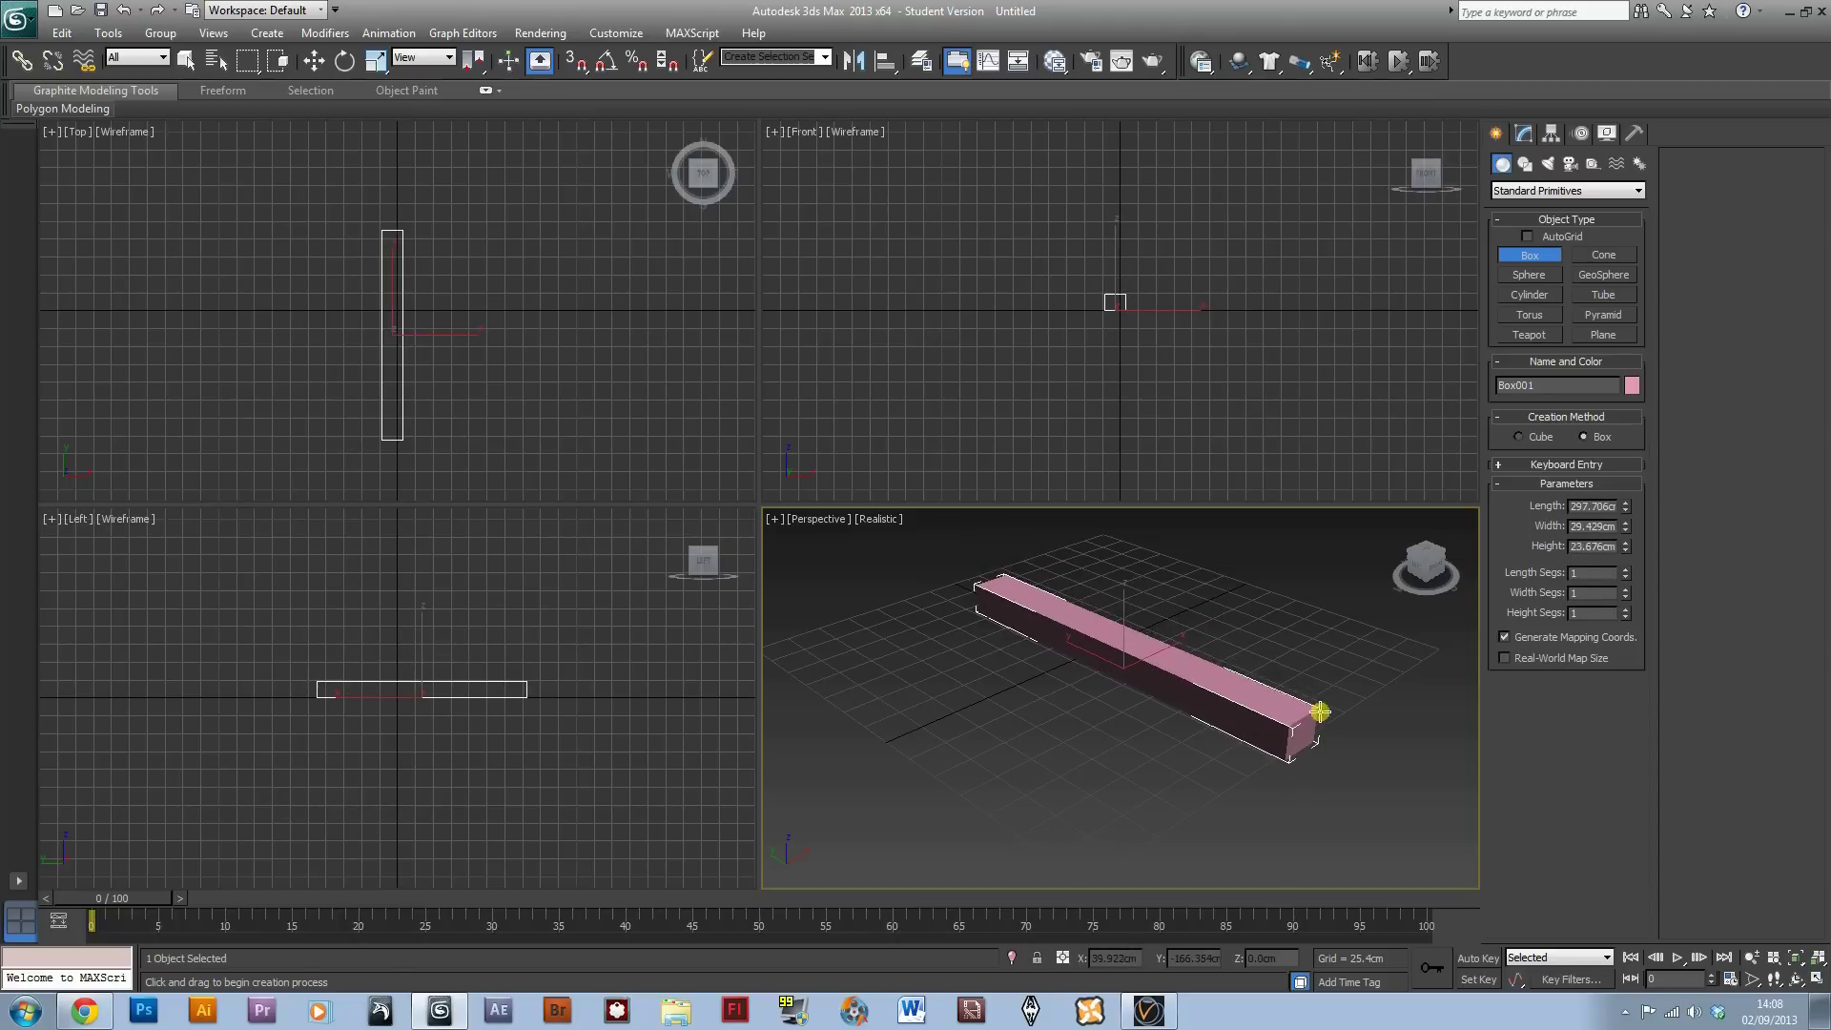
{"action": "left_click", "coordinate": [1322, 737]}
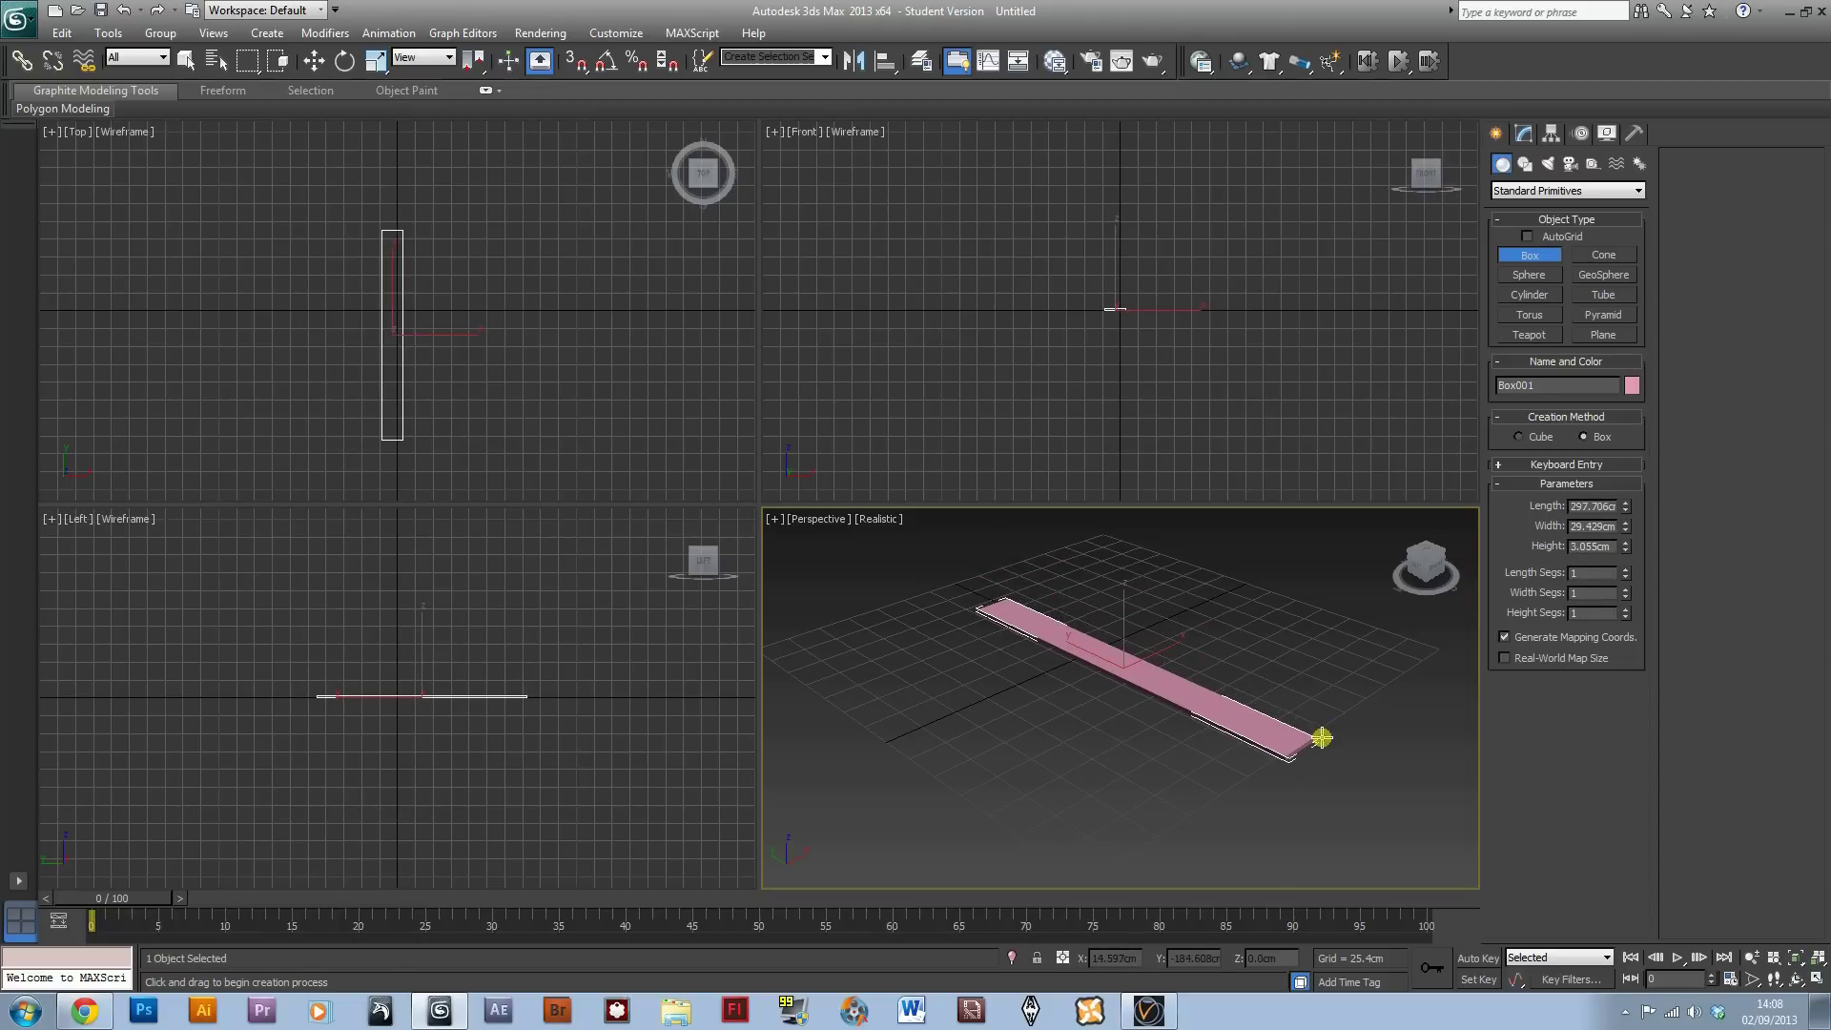
{"action": "middle_click_drag", "start_coordinate": [1349, 744], "coordinate": [1264, 740], "text": "alt"}
{"action": "key", "text": "w"}
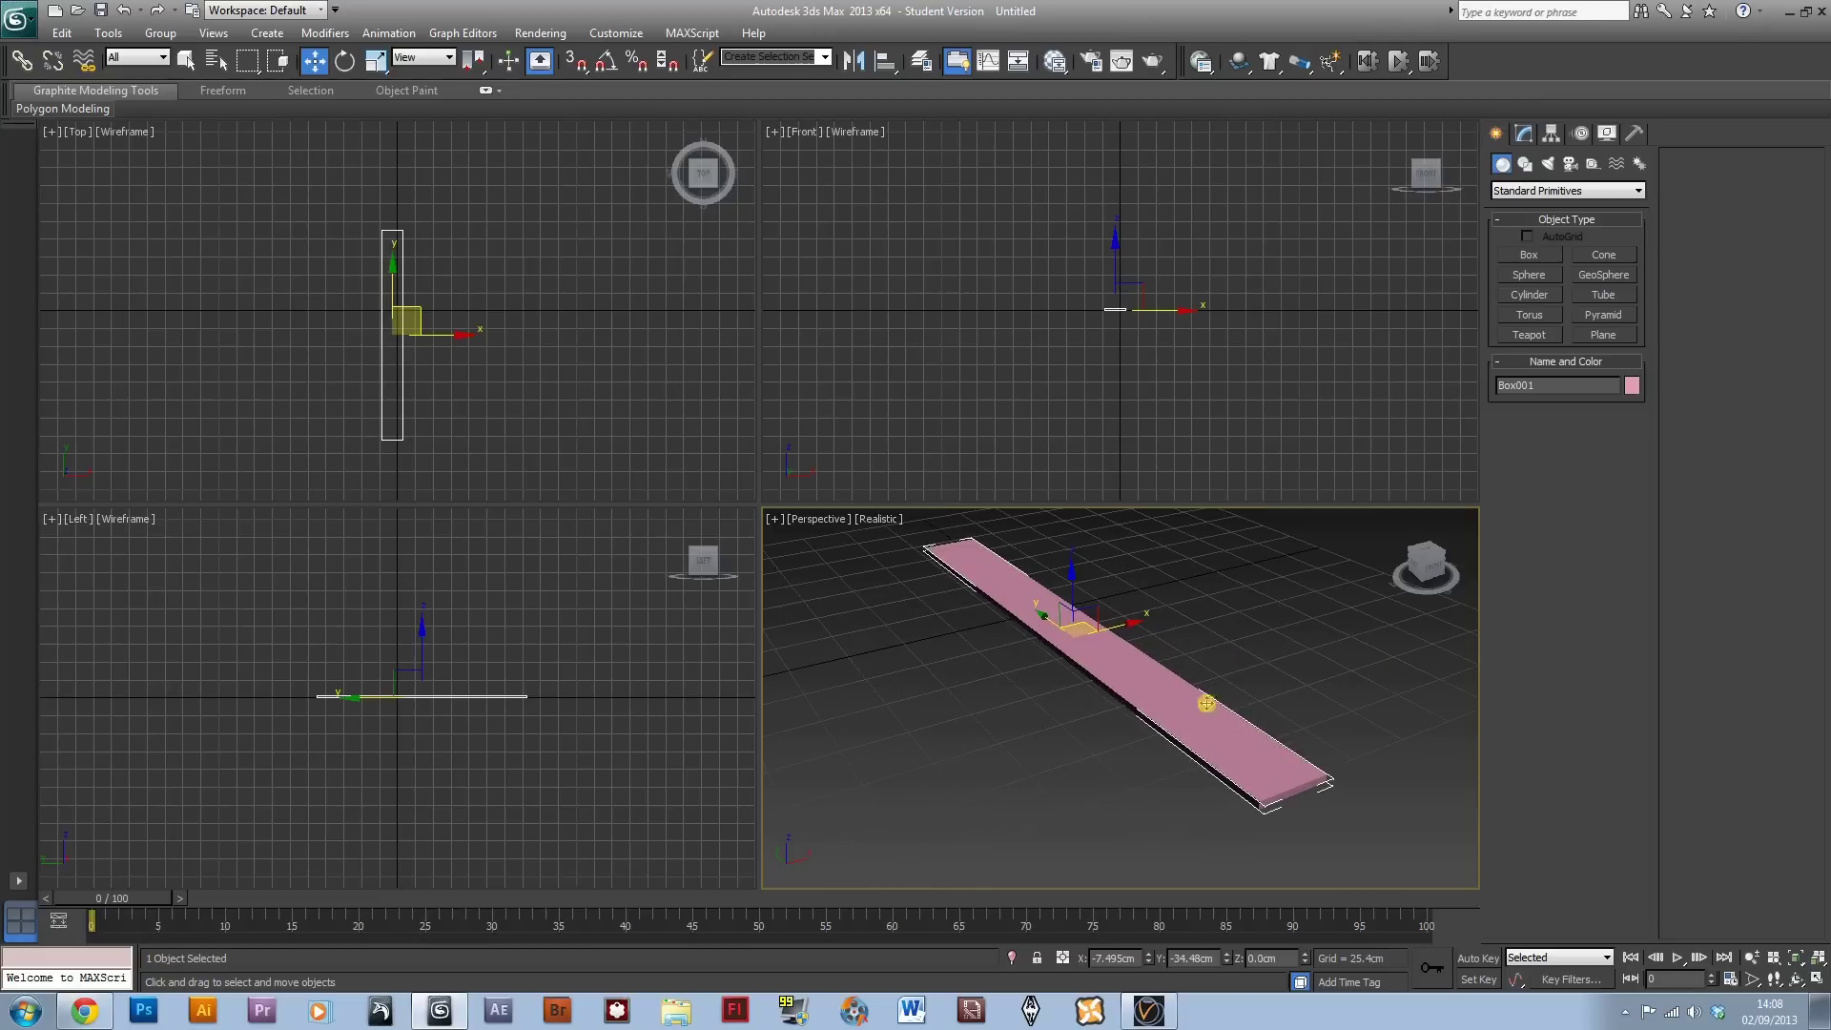
Step: Colour the plank orange and show Edged Faces in a maximized Perspective view
{"action": "left_click", "coordinate": [1632, 386]}
{"action": "left_click", "coordinate": [1027, 543]}
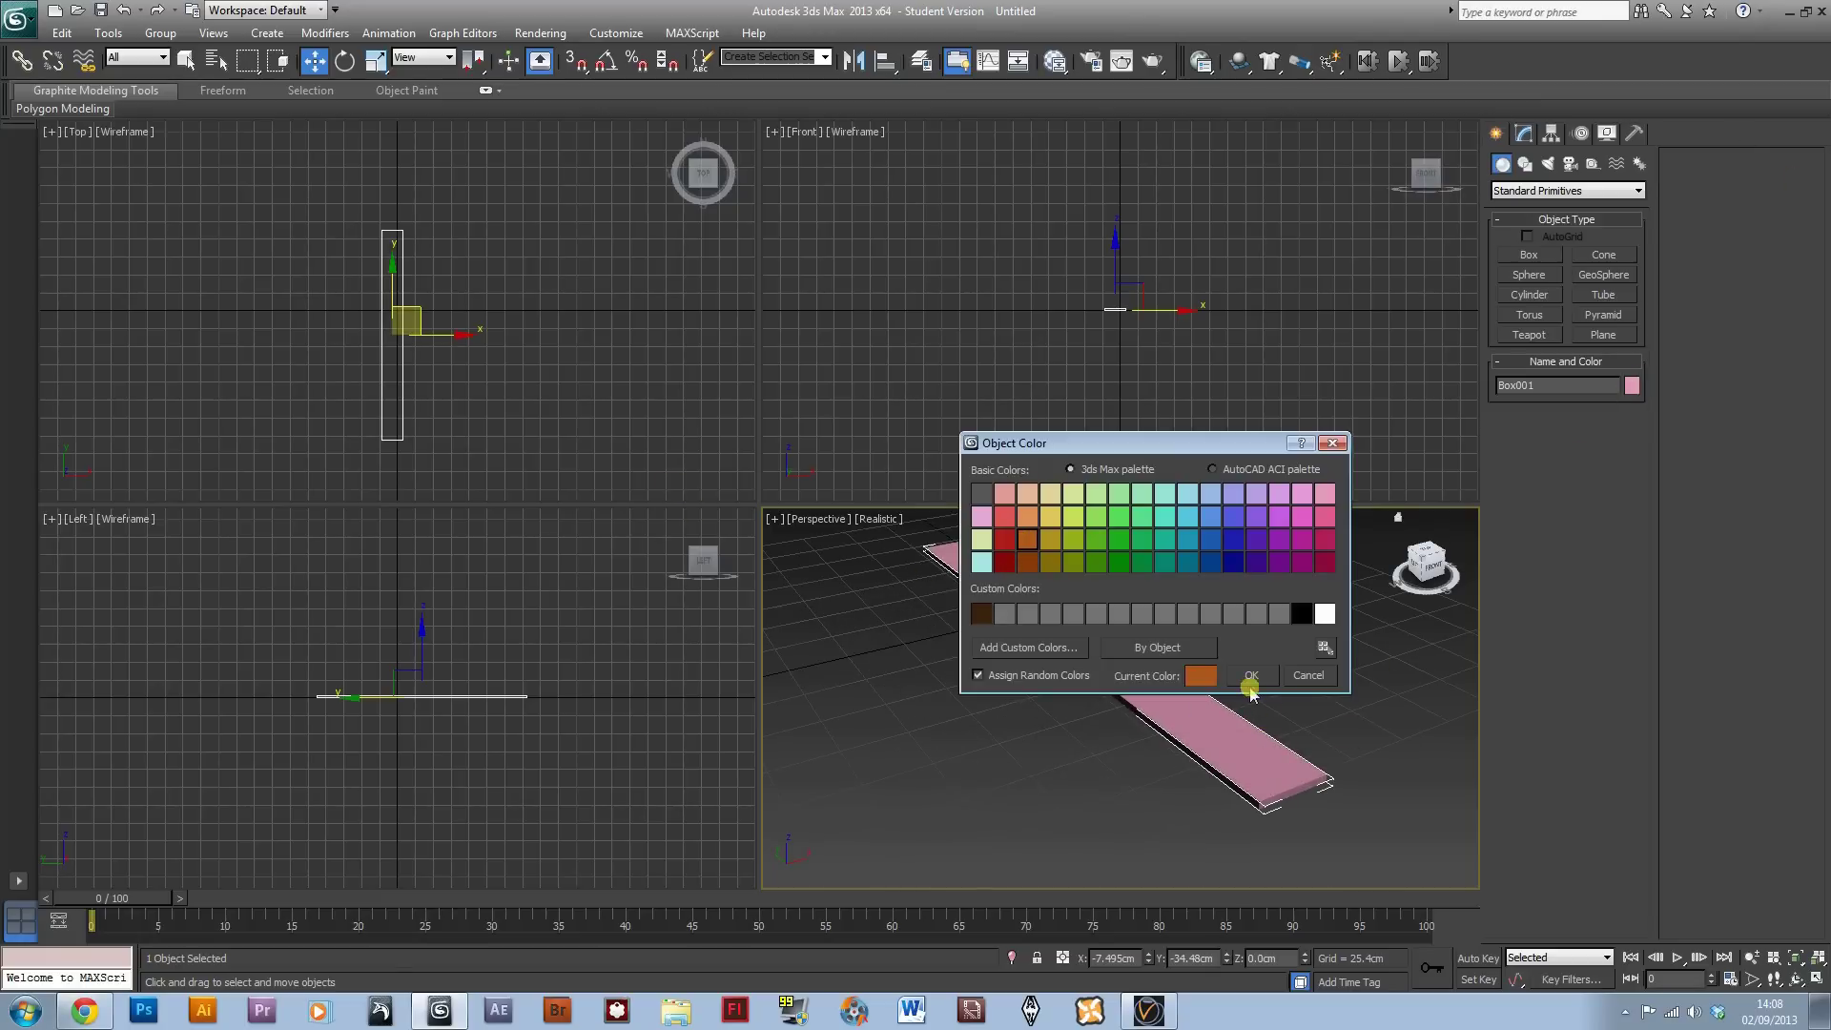
{"action": "left_click", "coordinate": [1250, 676]}
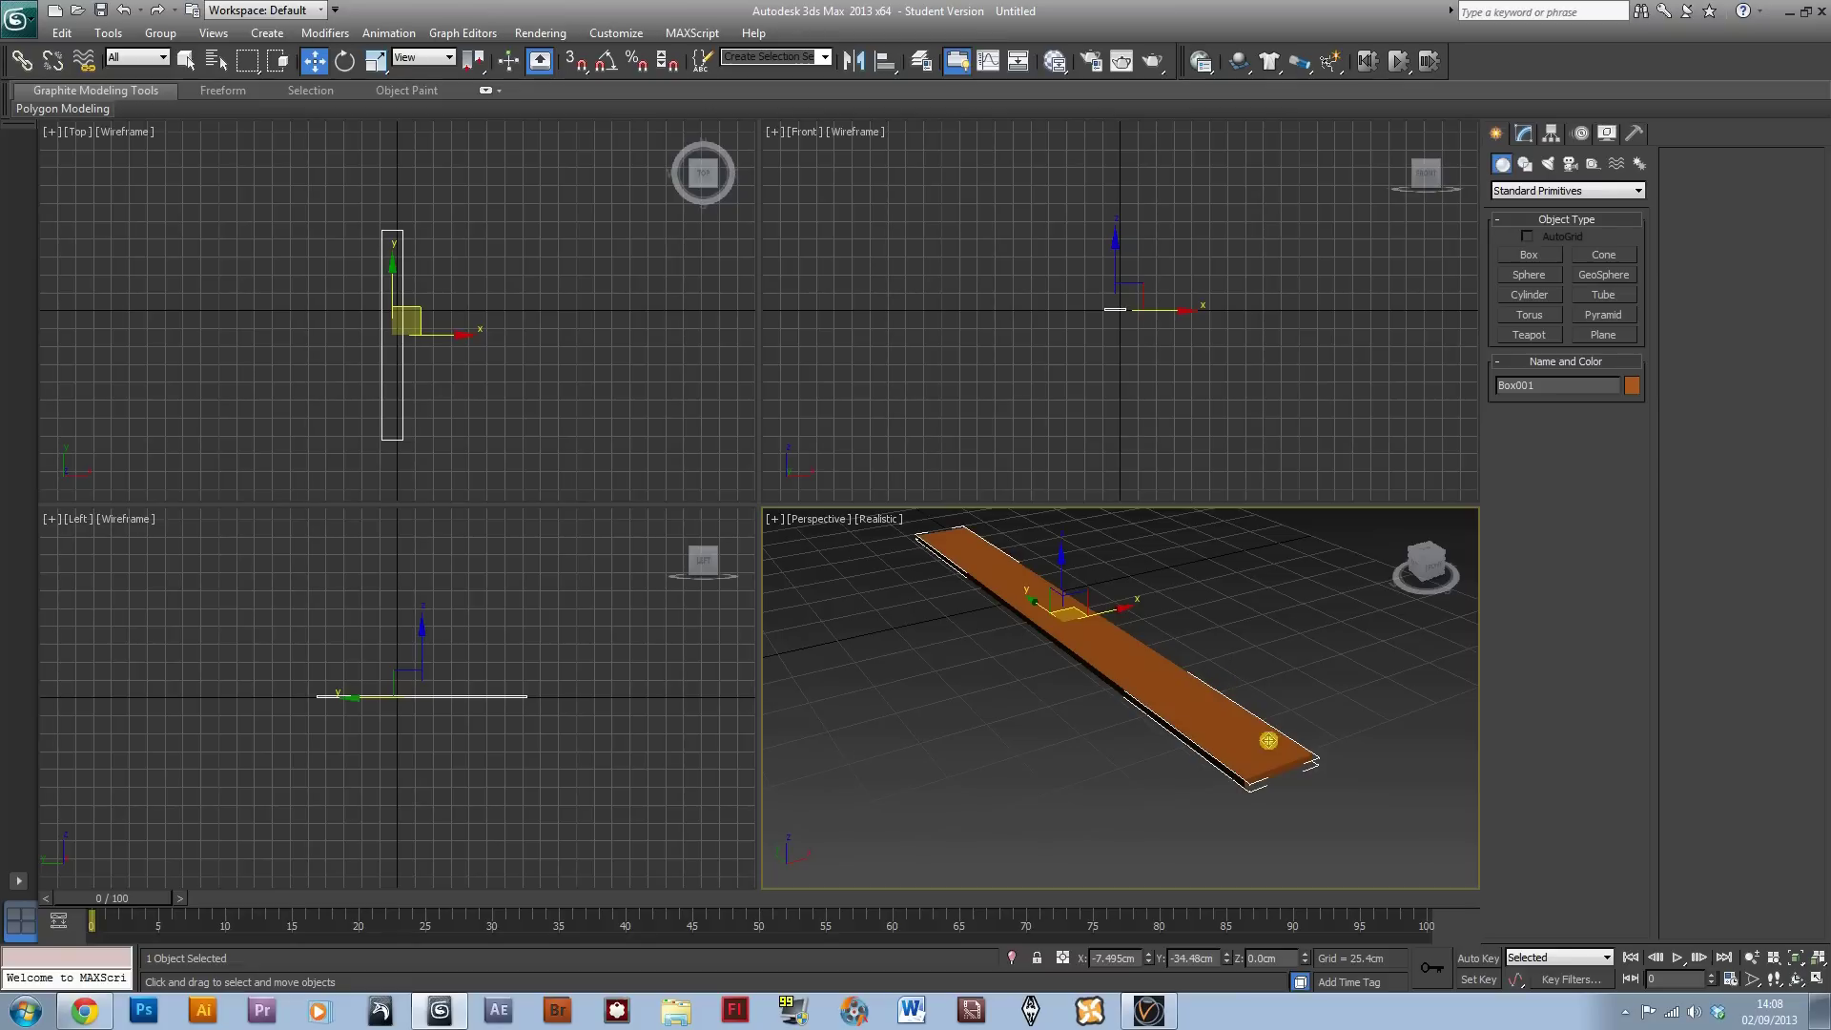
{"action": "key", "text": "F4"}
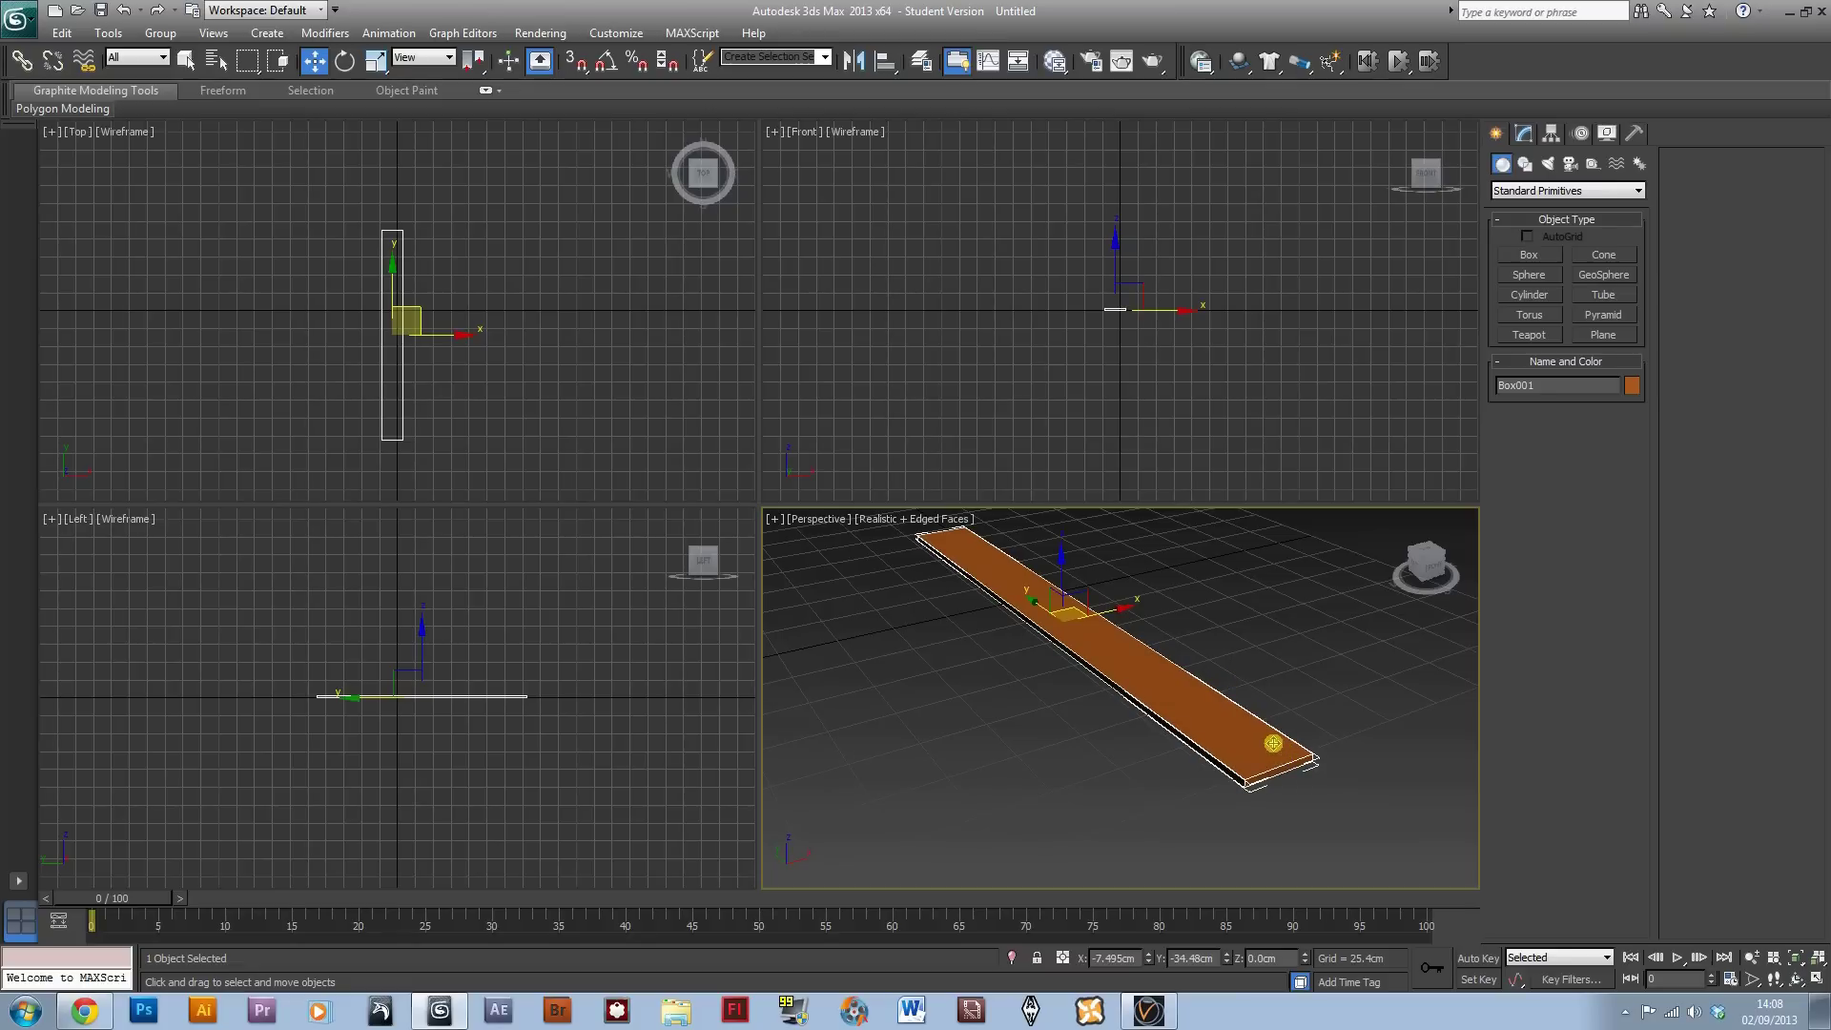
{"action": "key", "text": "alt+w"}
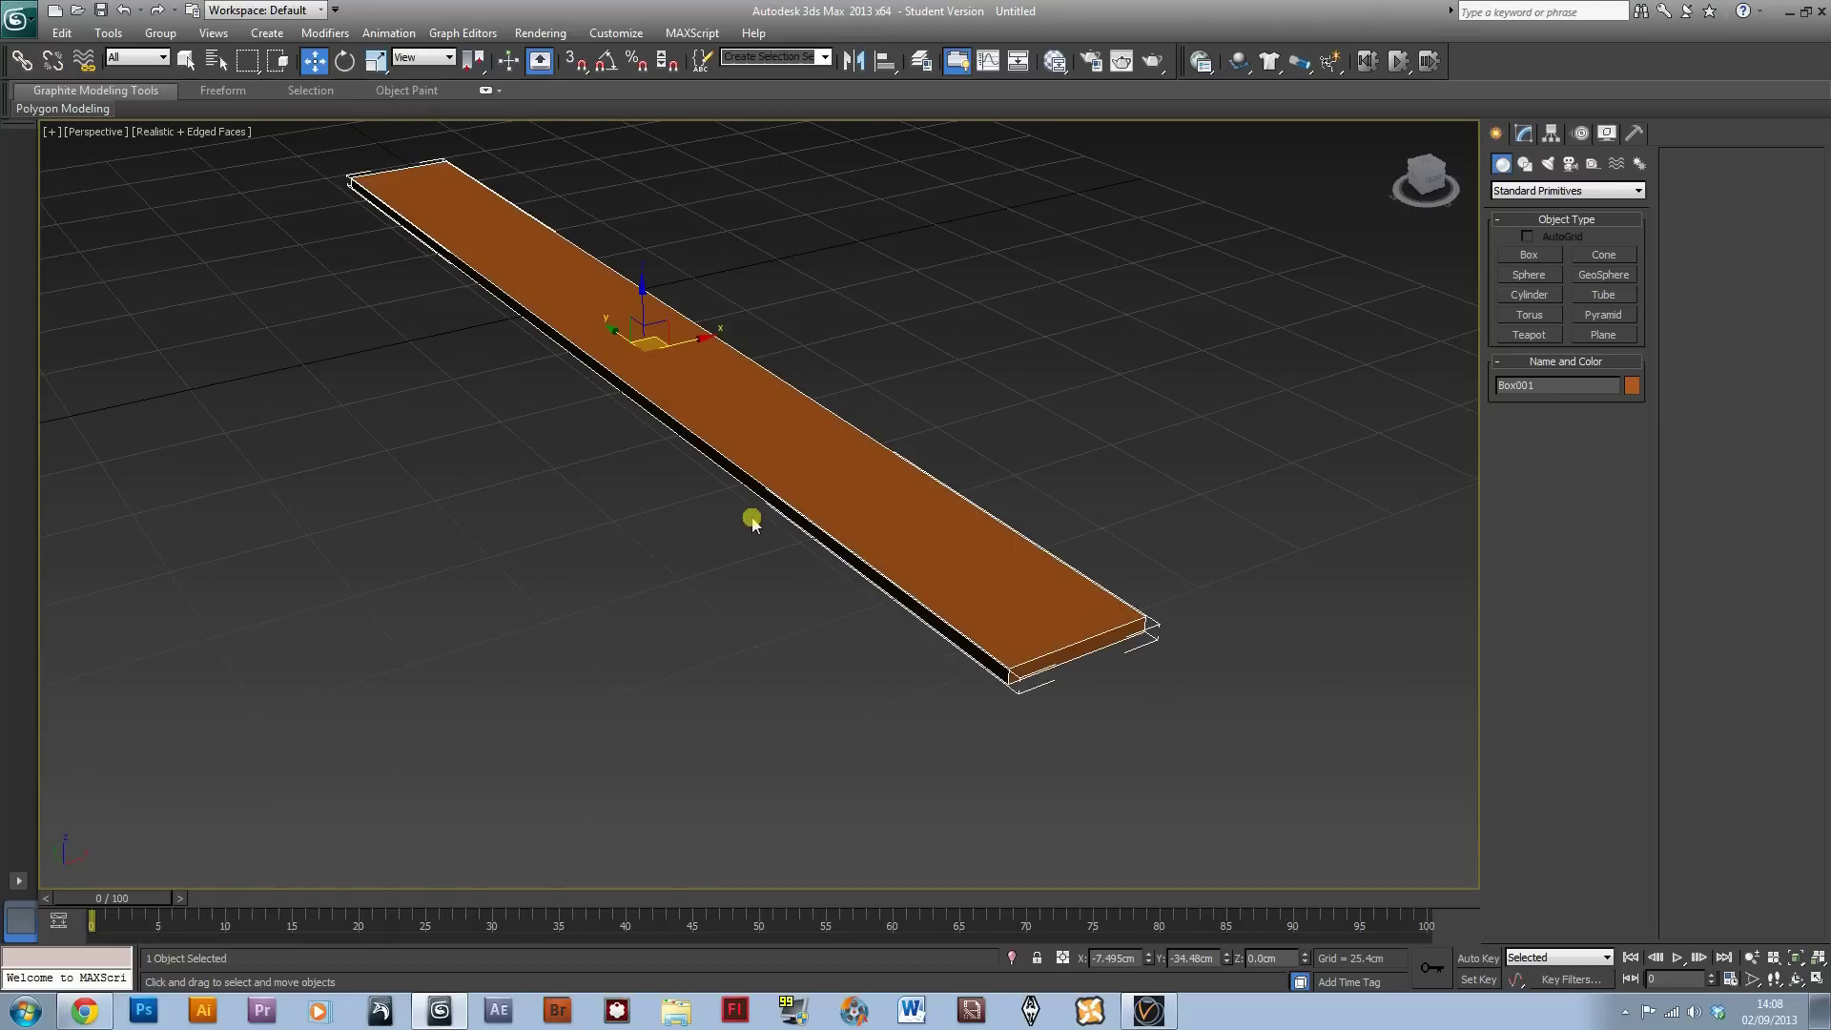
Step: Centre the plank at the origin by zeroing its X and Y positions
{"action": "middle_click_drag", "start_coordinate": [753, 515], "coordinate": [771, 584], "text": "alt"}
{"action": "left_click", "coordinate": [771, 584]}
{"action": "left_click", "coordinate": [1181, 626]}
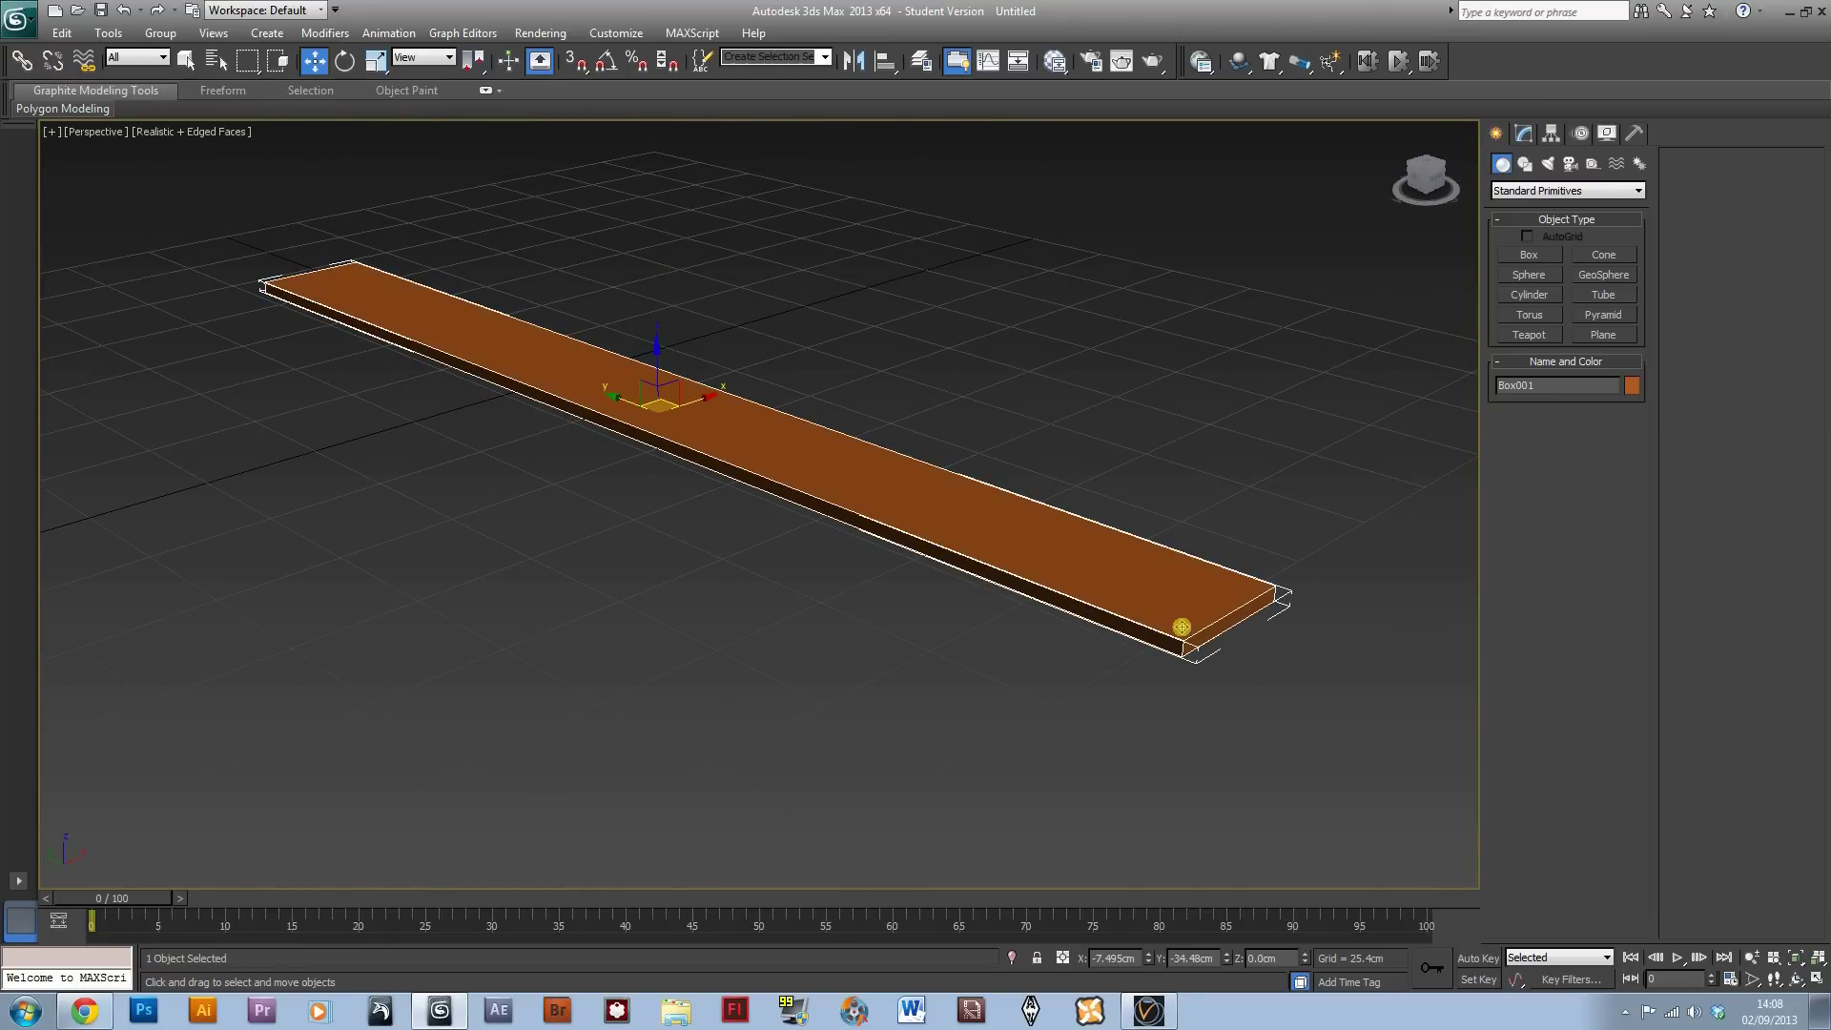
{"action": "right_click", "coordinate": [1150, 957]}
{"action": "right_click", "coordinate": [1230, 959]}
{"action": "middle_click_drag", "start_coordinate": [863, 483], "coordinate": [969, 552]}
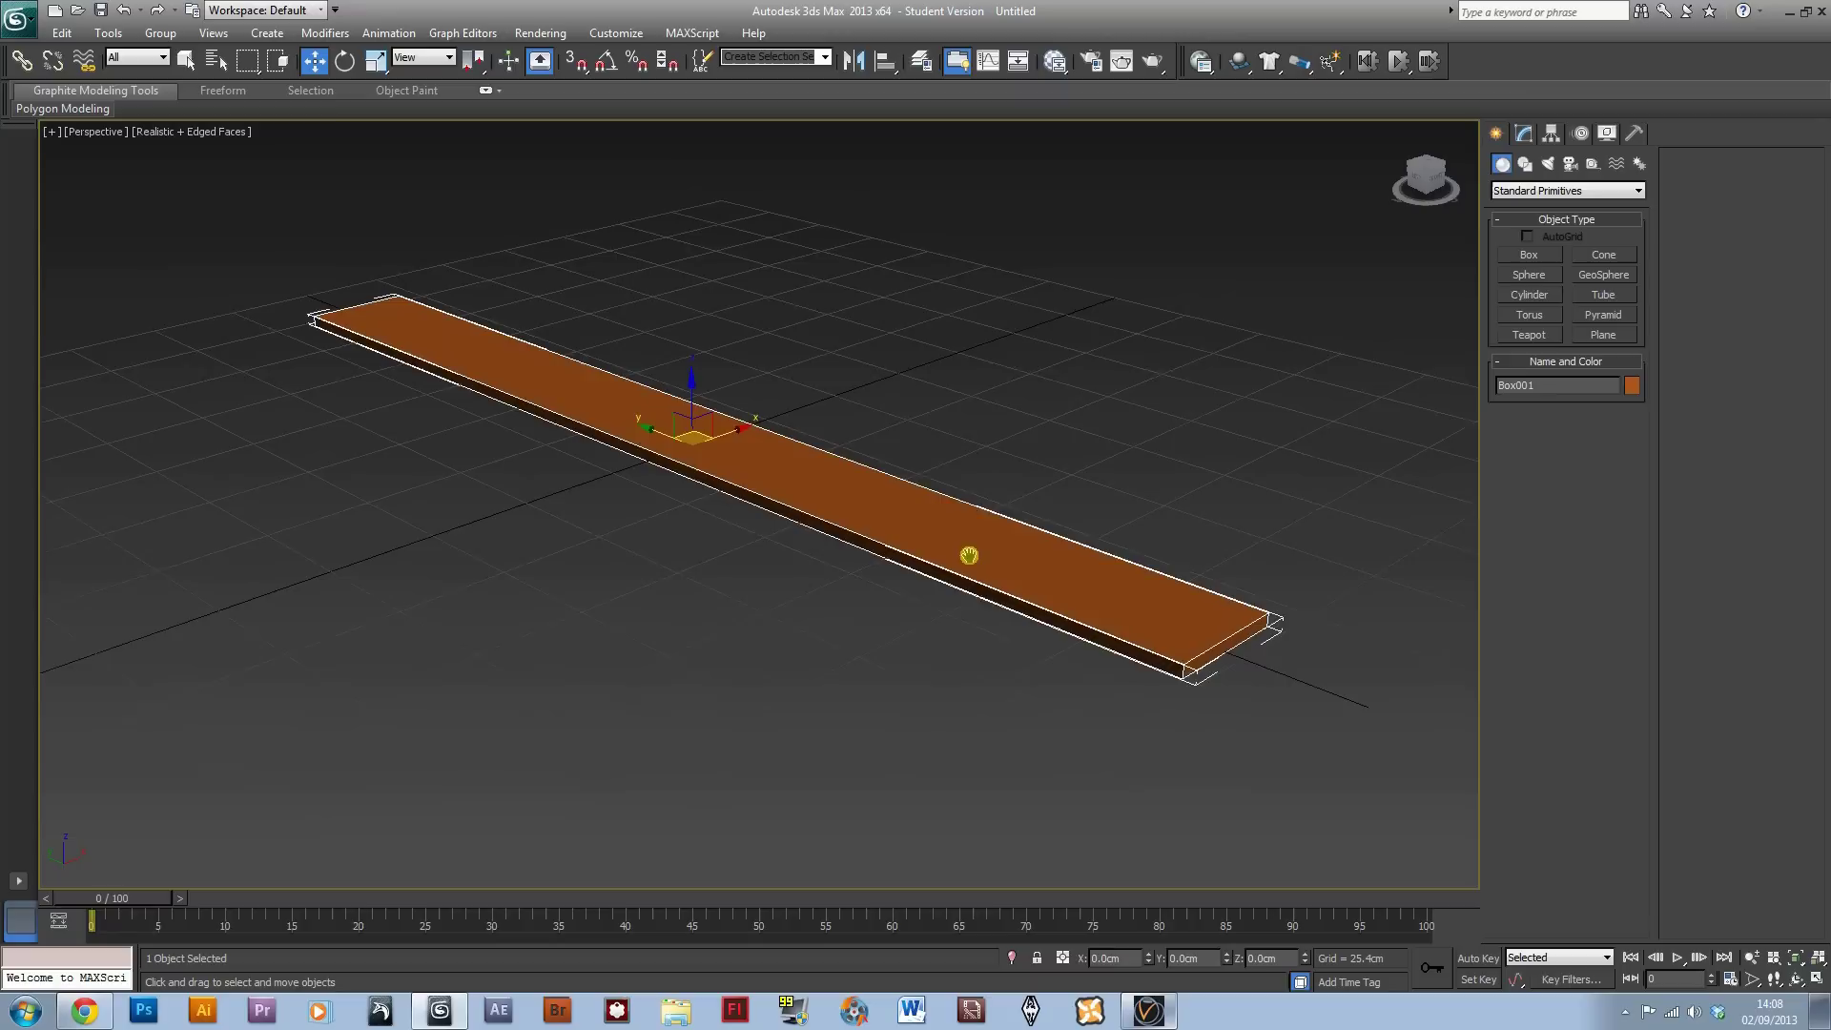
Step: Add an Edit Poly modifier to the plank and switch to Edge level
{"action": "left_click", "coordinate": [1552, 132]}
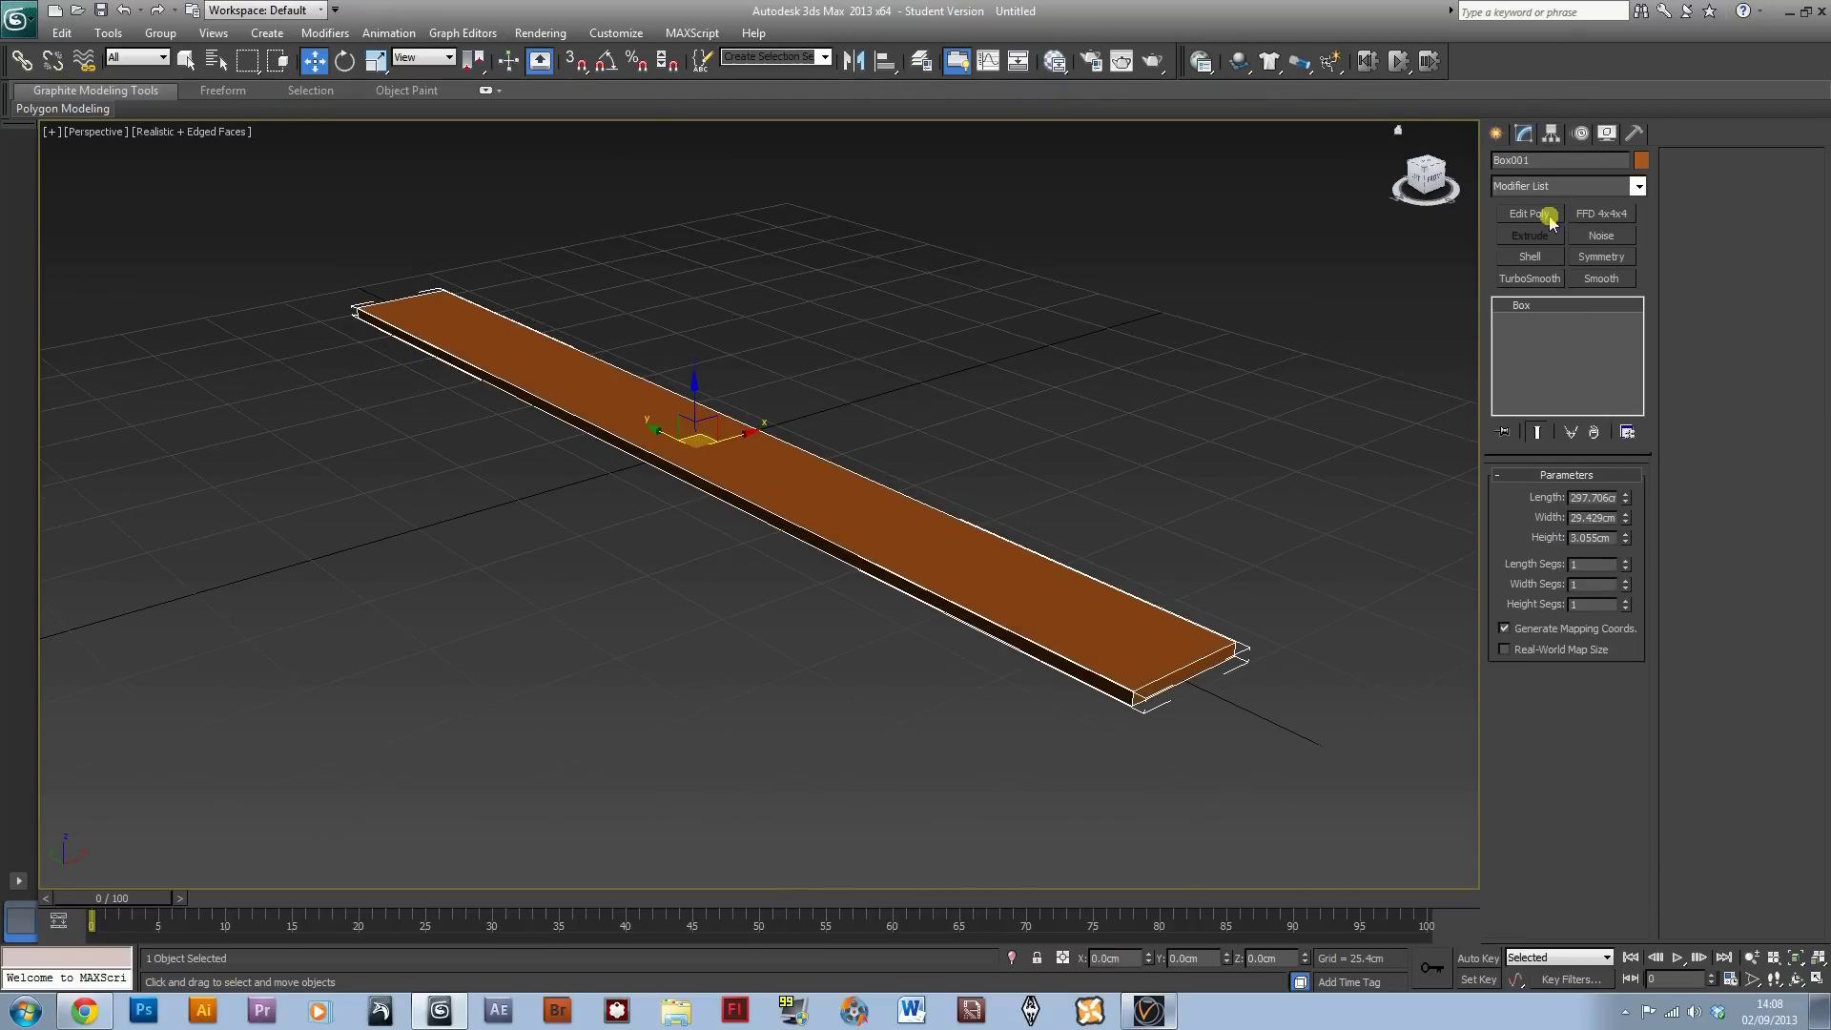
{"action": "left_click", "coordinate": [1539, 187]}
{"action": "left_click", "coordinate": [1539, 187]}
{"action": "left_click", "coordinate": [1539, 214]}
{"action": "left_click", "coordinate": [1520, 306]}
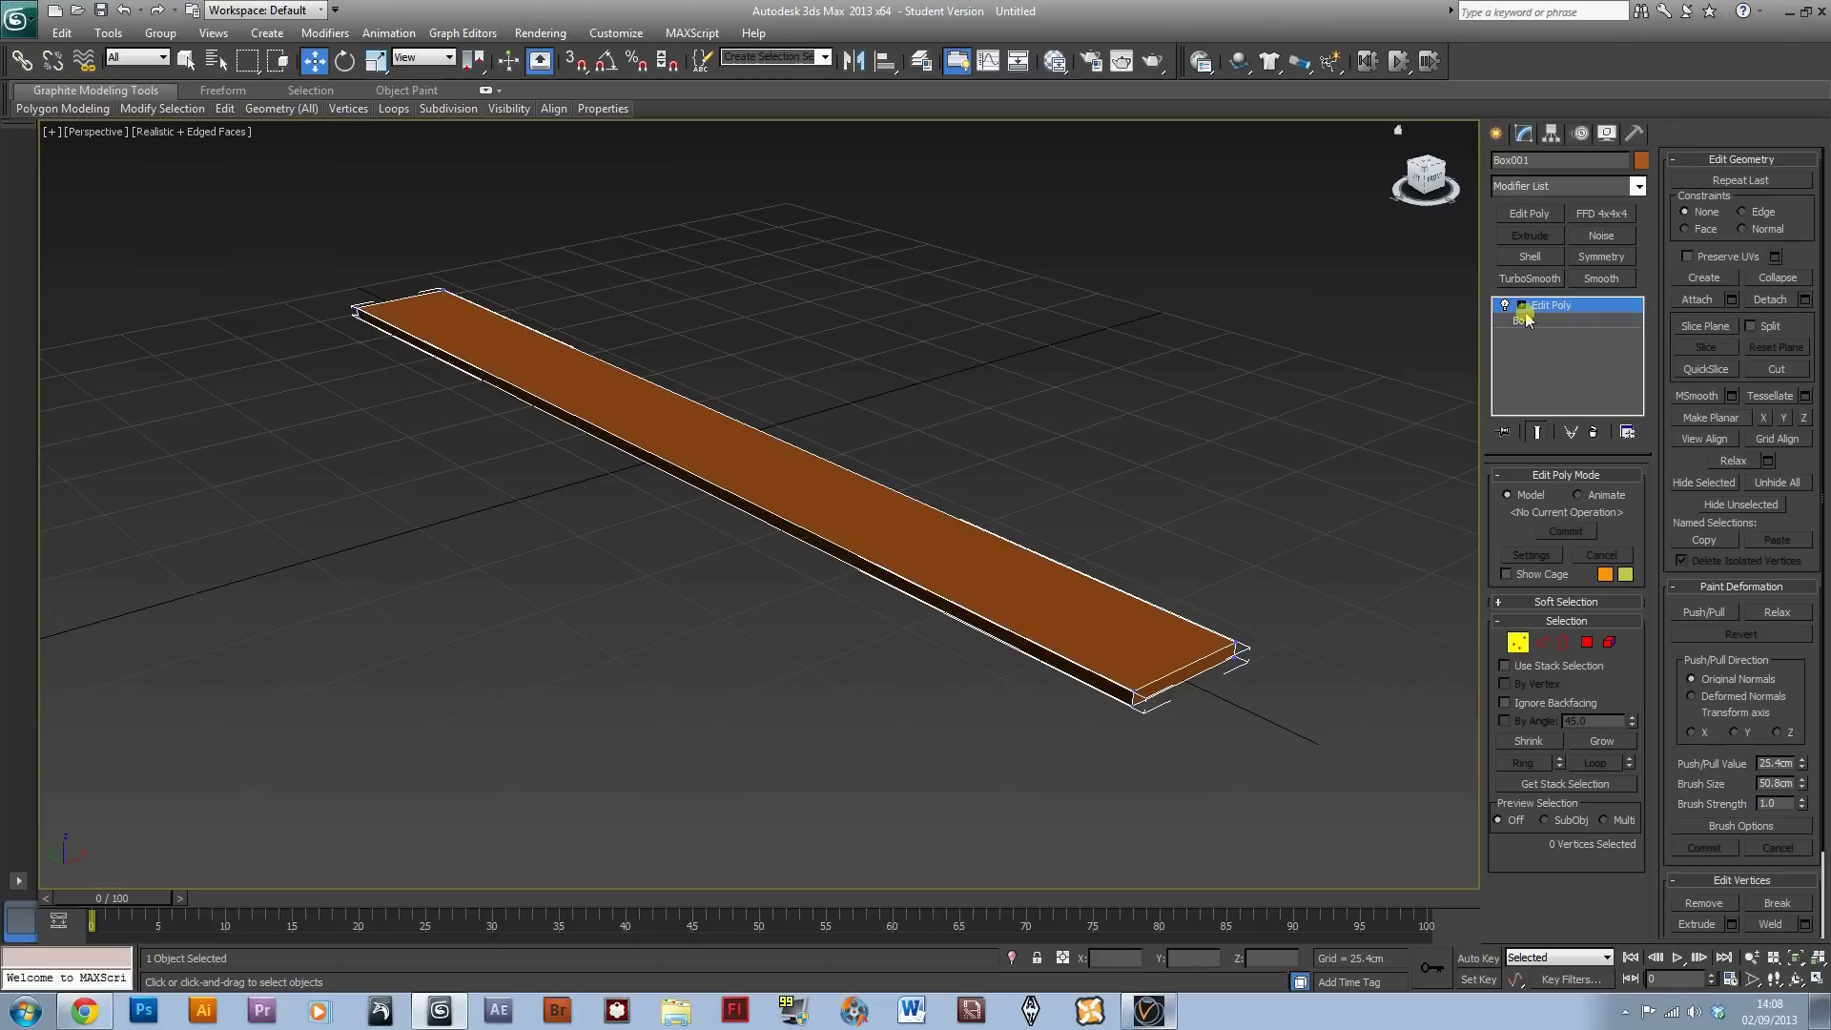
{"action": "left_click", "coordinate": [1553, 335]}
Step: Select the plank's four long top edges for chamfering
{"action": "left_click", "coordinate": [1144, 686]}
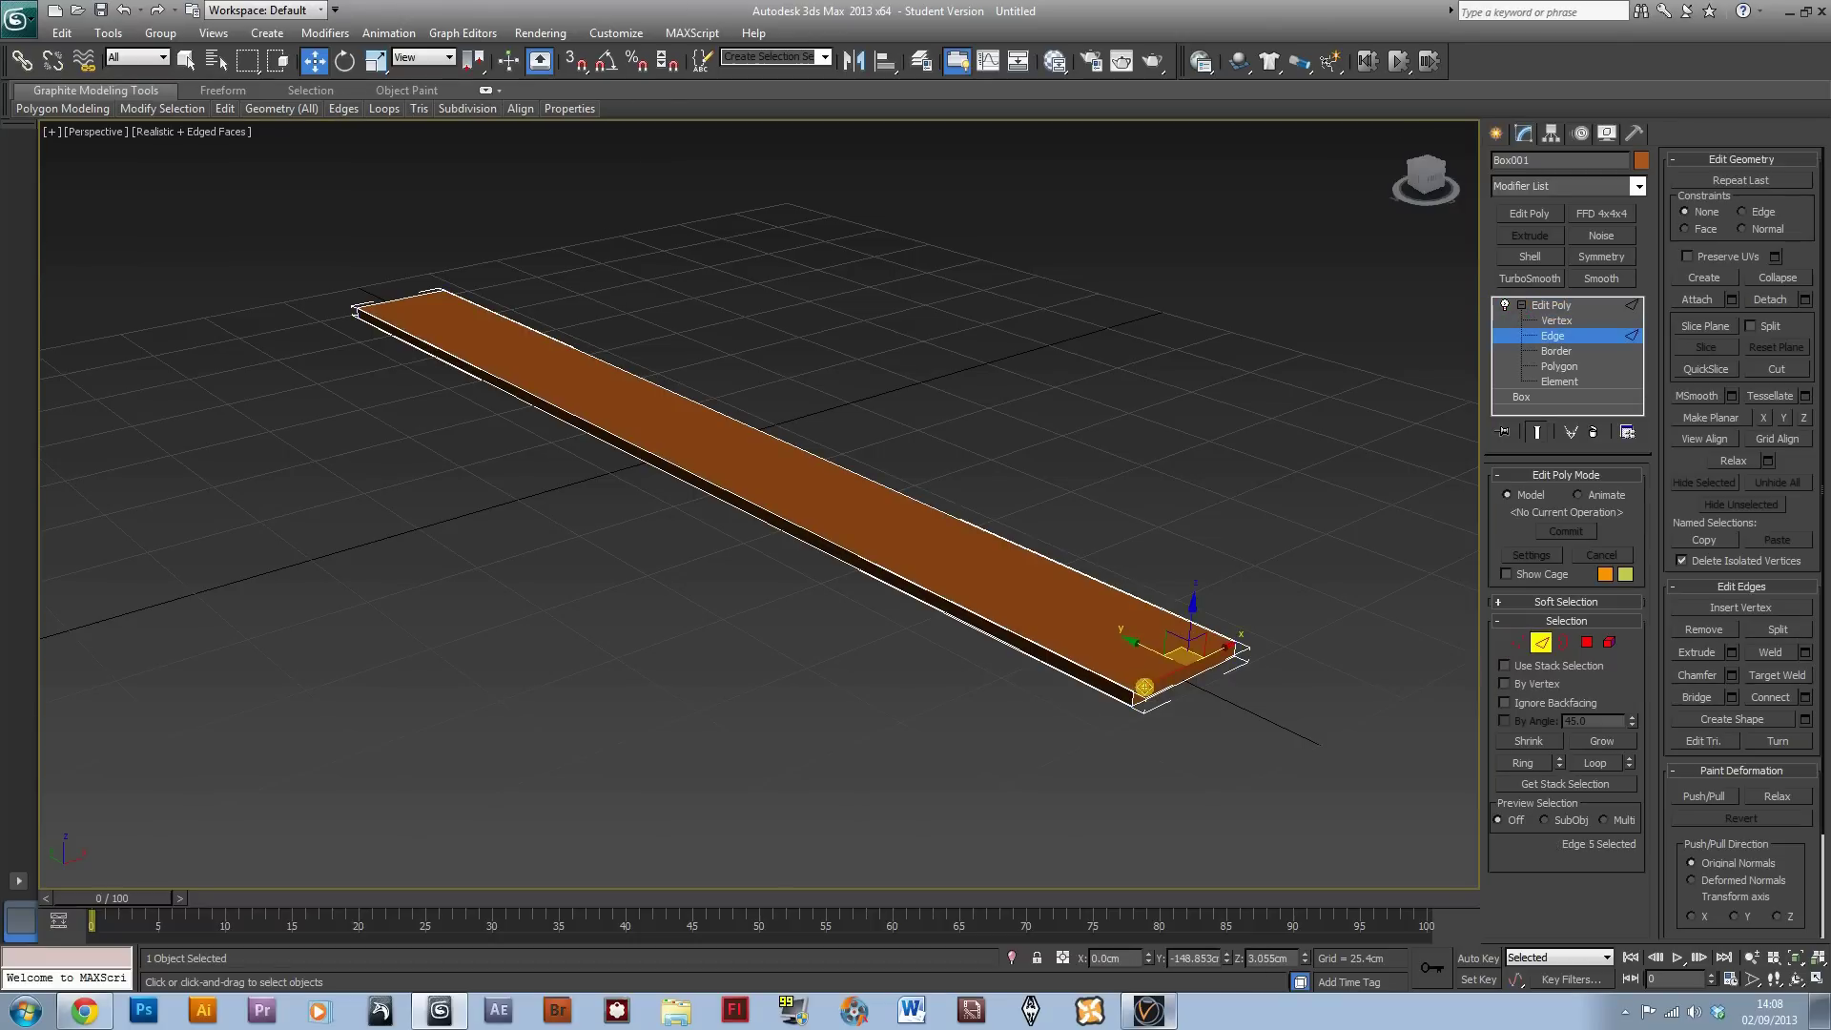
{"action": "scroll", "coordinate": [1201, 716], "scroll_direction": "up", "scroll_amount": 6}
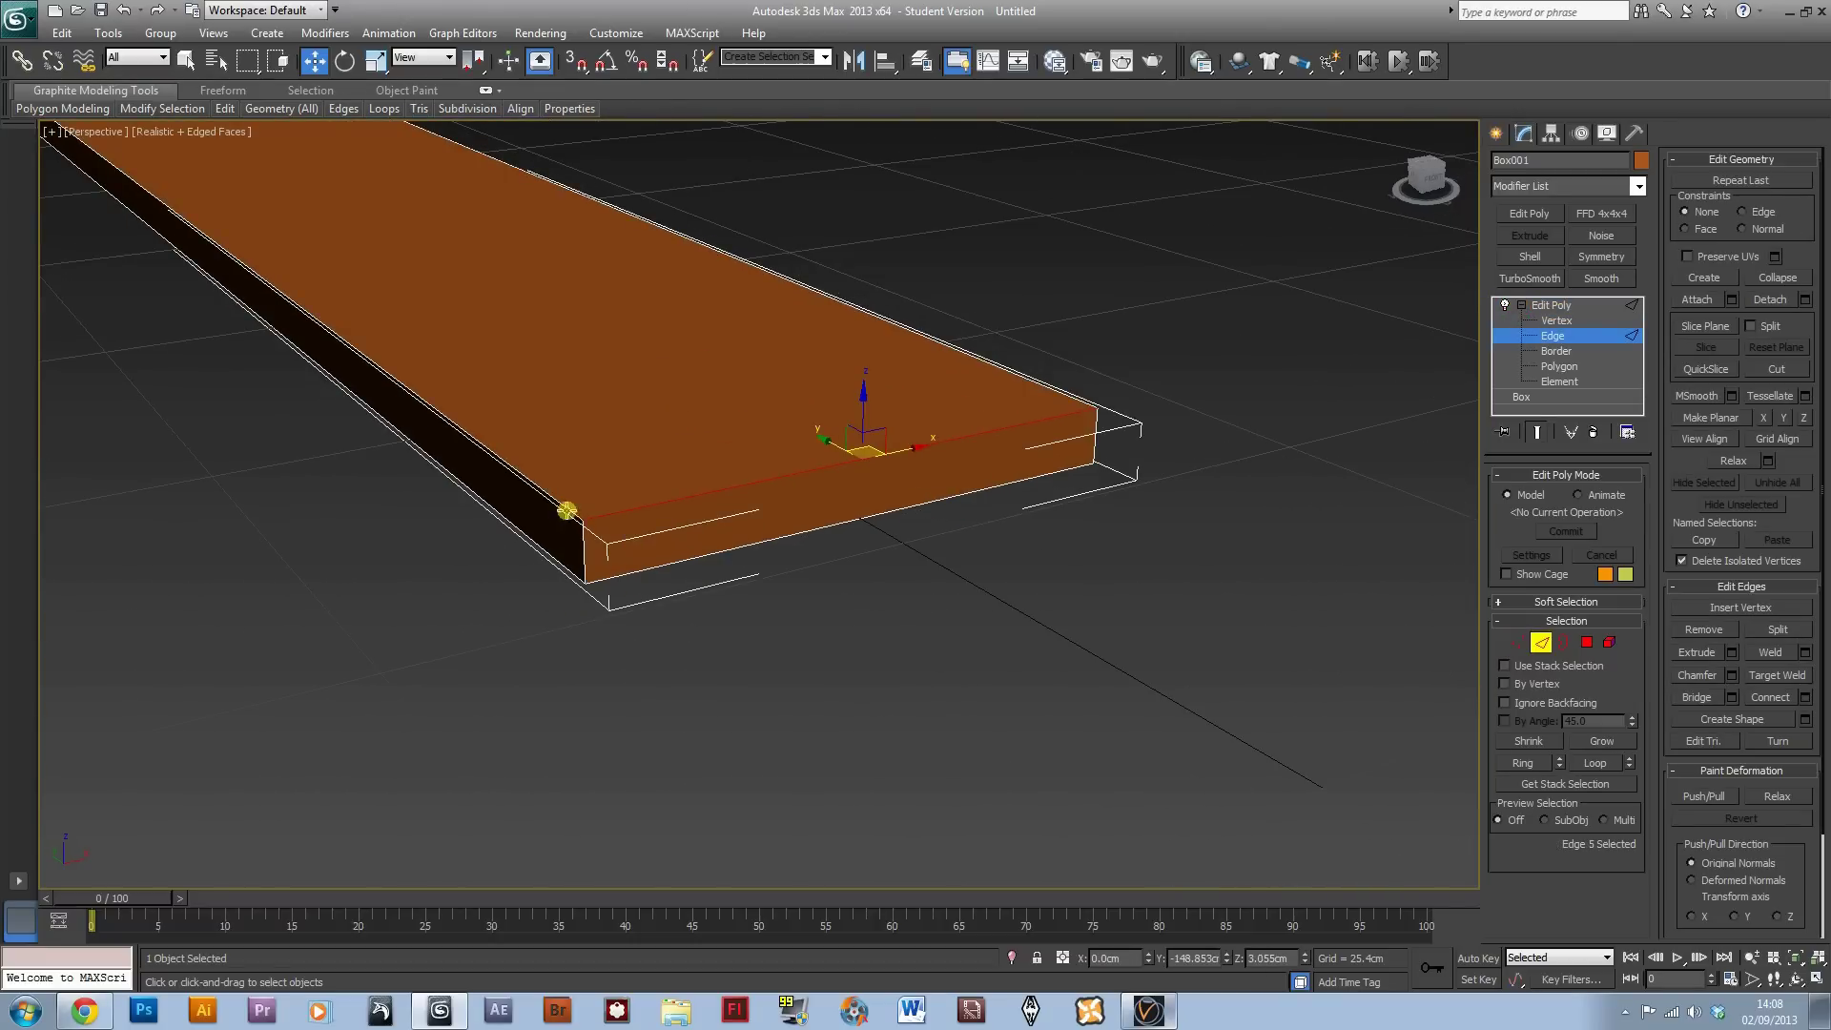
{"action": "left_click", "coordinate": [566, 508]}
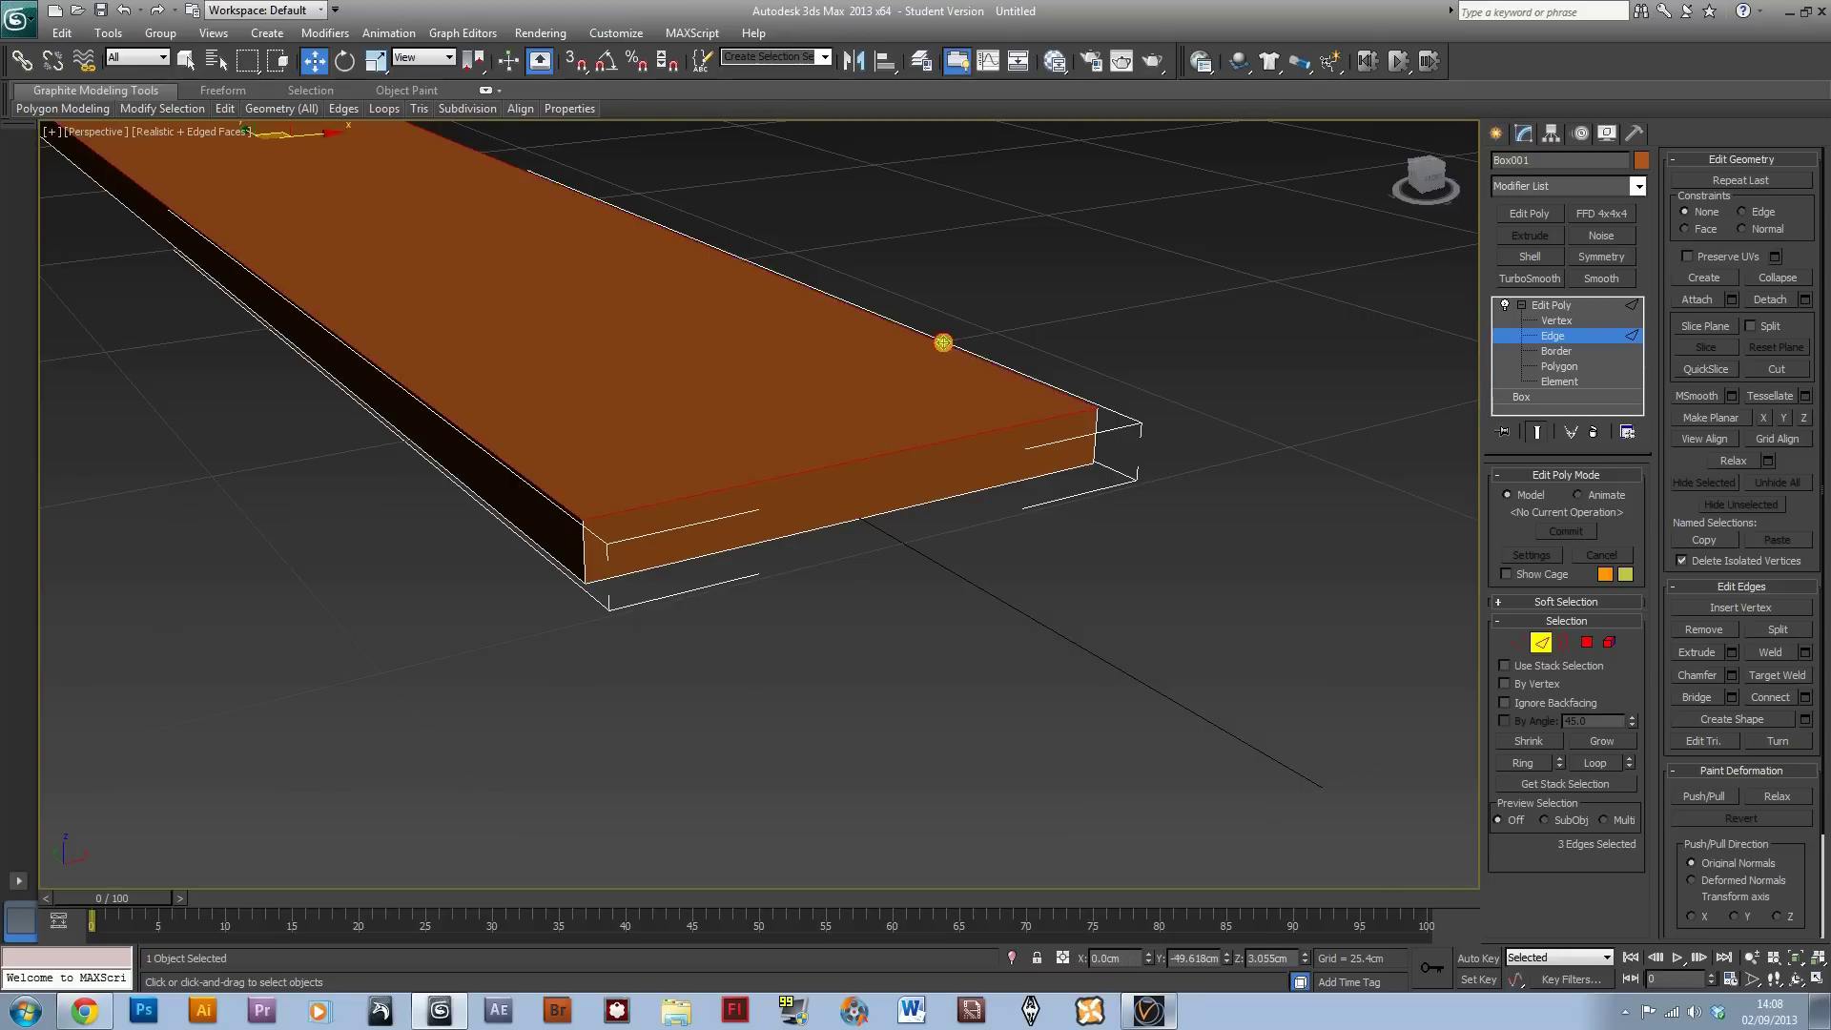
{"action": "scroll", "coordinate": [279, 408], "scroll_direction": "up", "scroll_amount": 4}
{"action": "scroll", "coordinate": [278, 409], "scroll_direction": "down", "scroll_amount": 6}
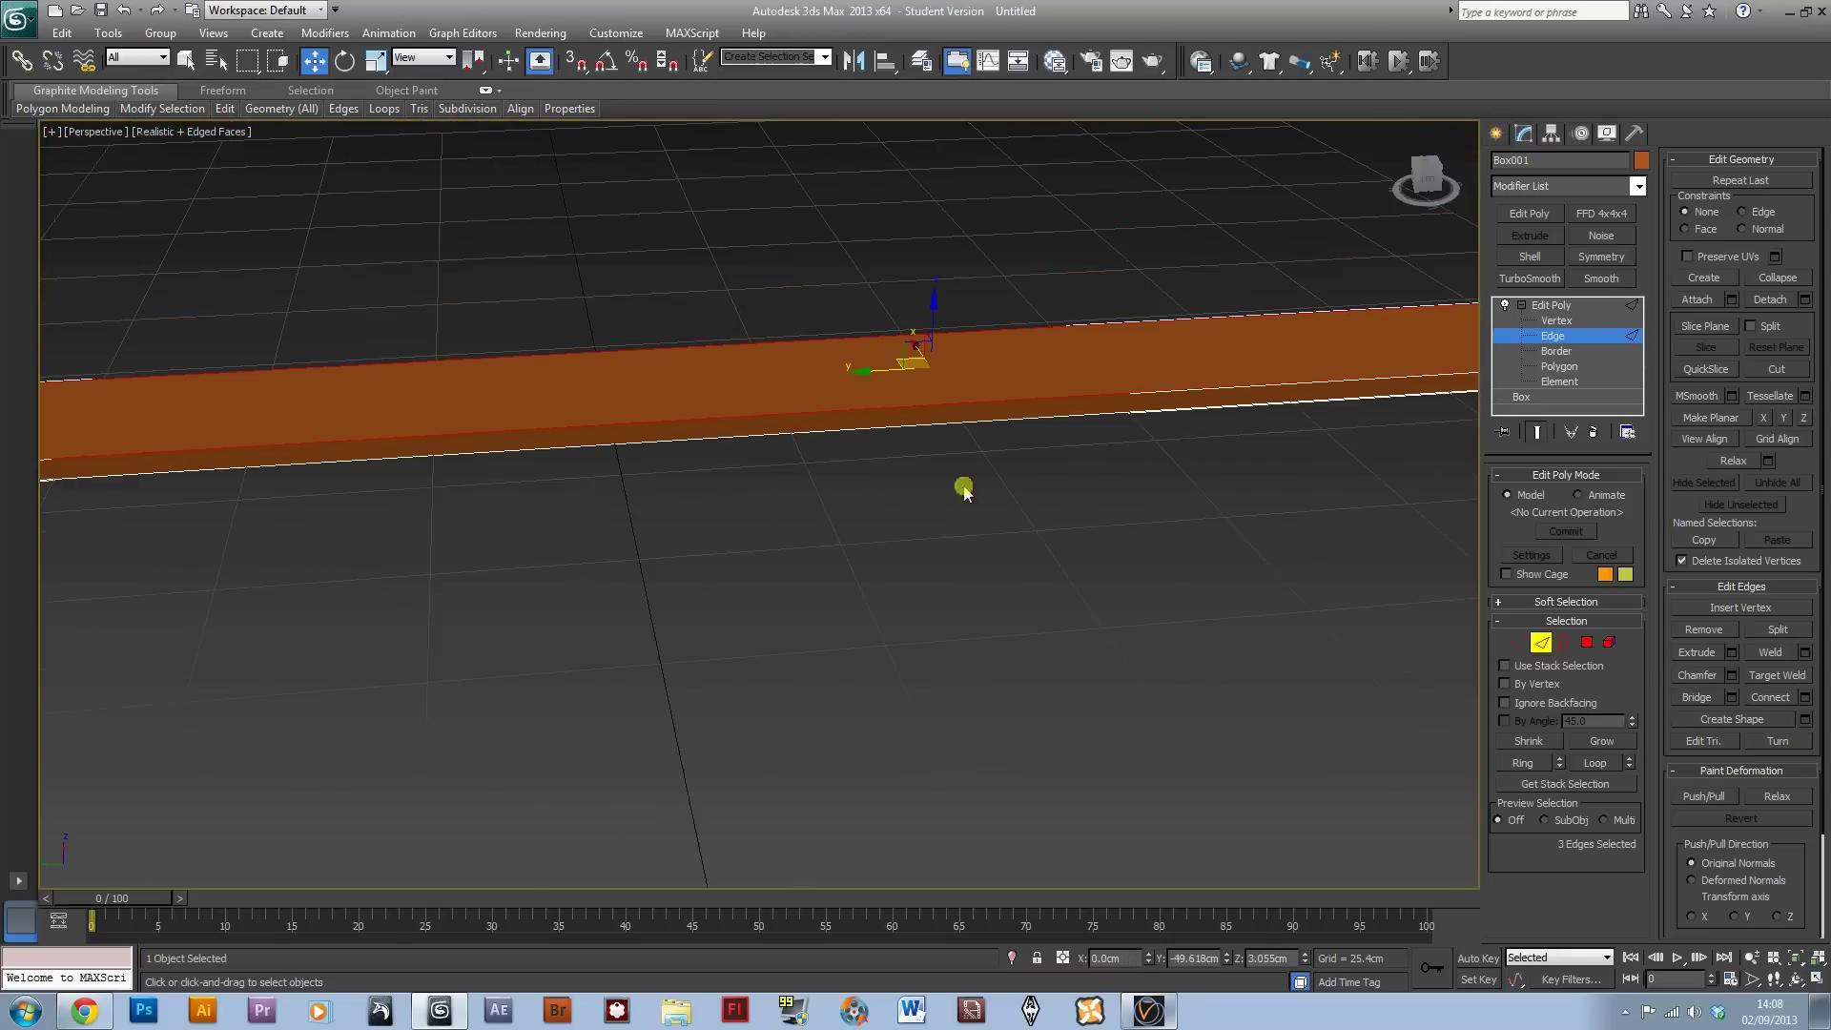
{"action": "scroll", "coordinate": [454, 532], "scroll_direction": "up", "scroll_amount": 4}
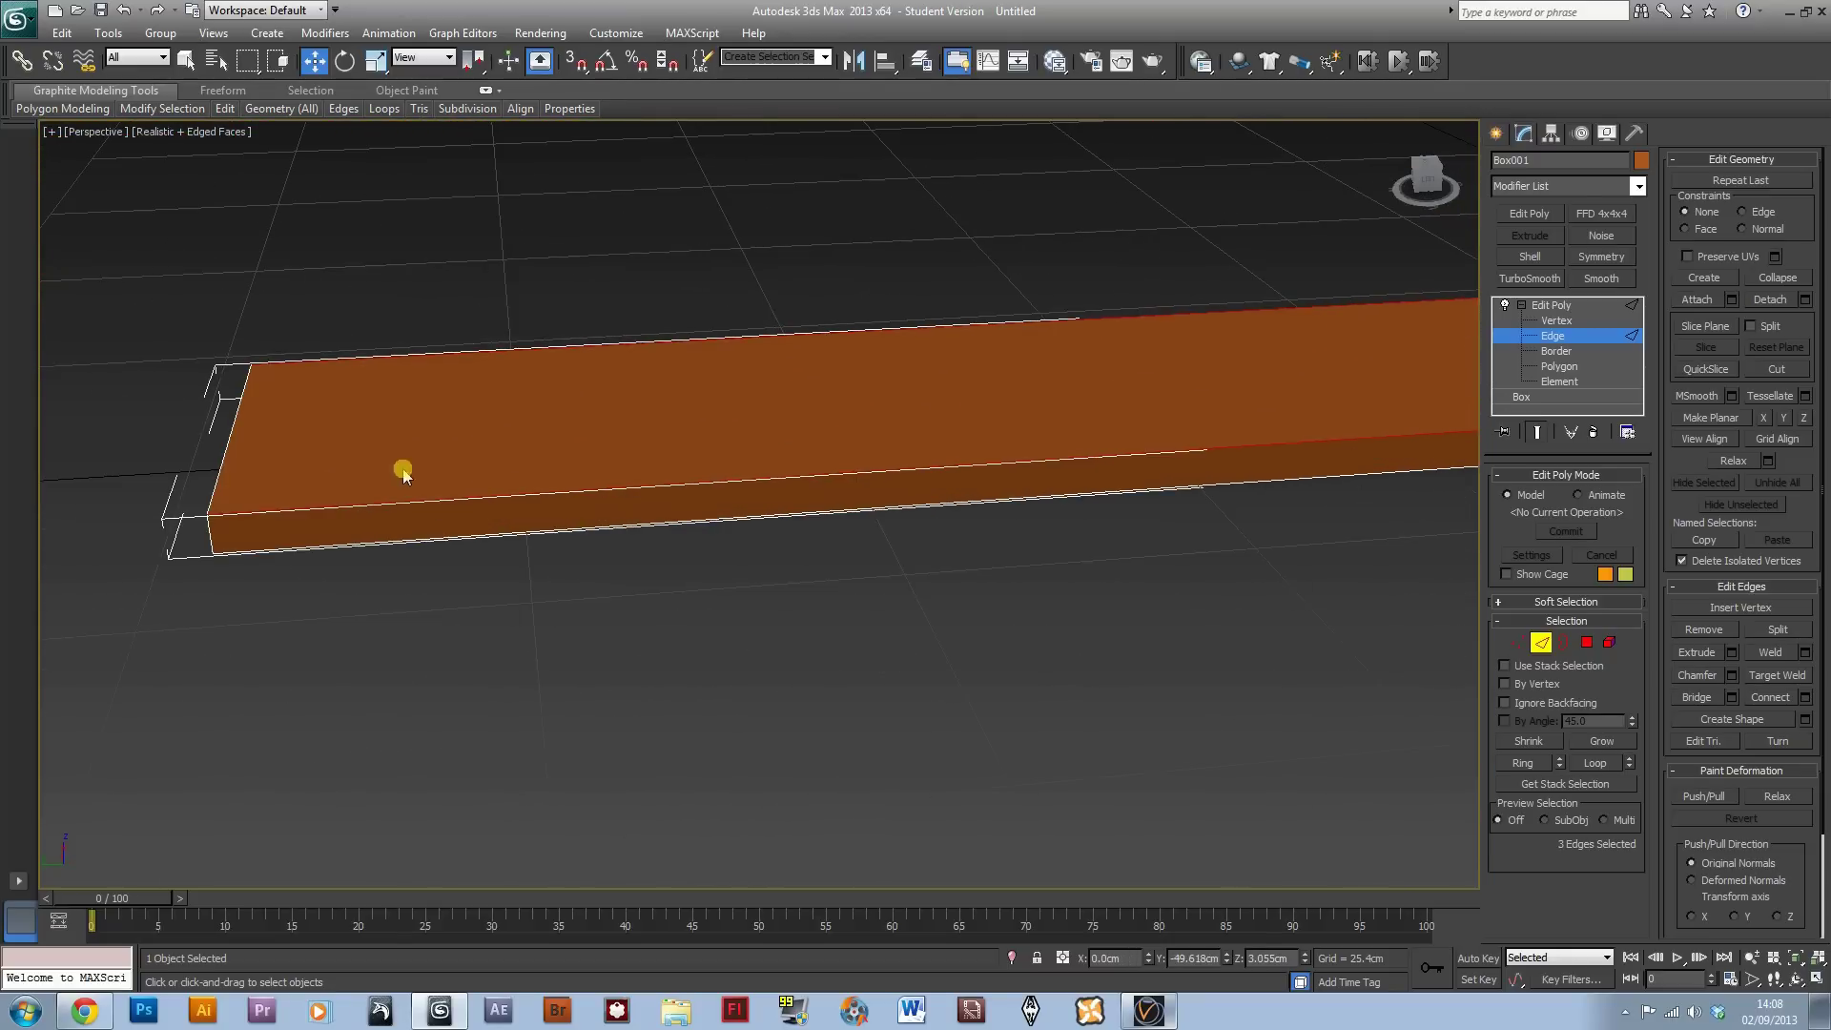
{"action": "left_click", "coordinate": [347, 558], "text": "ctrl"}
{"action": "middle_click_drag", "start_coordinate": [347, 558], "coordinate": [585, 572], "text": "alt"}
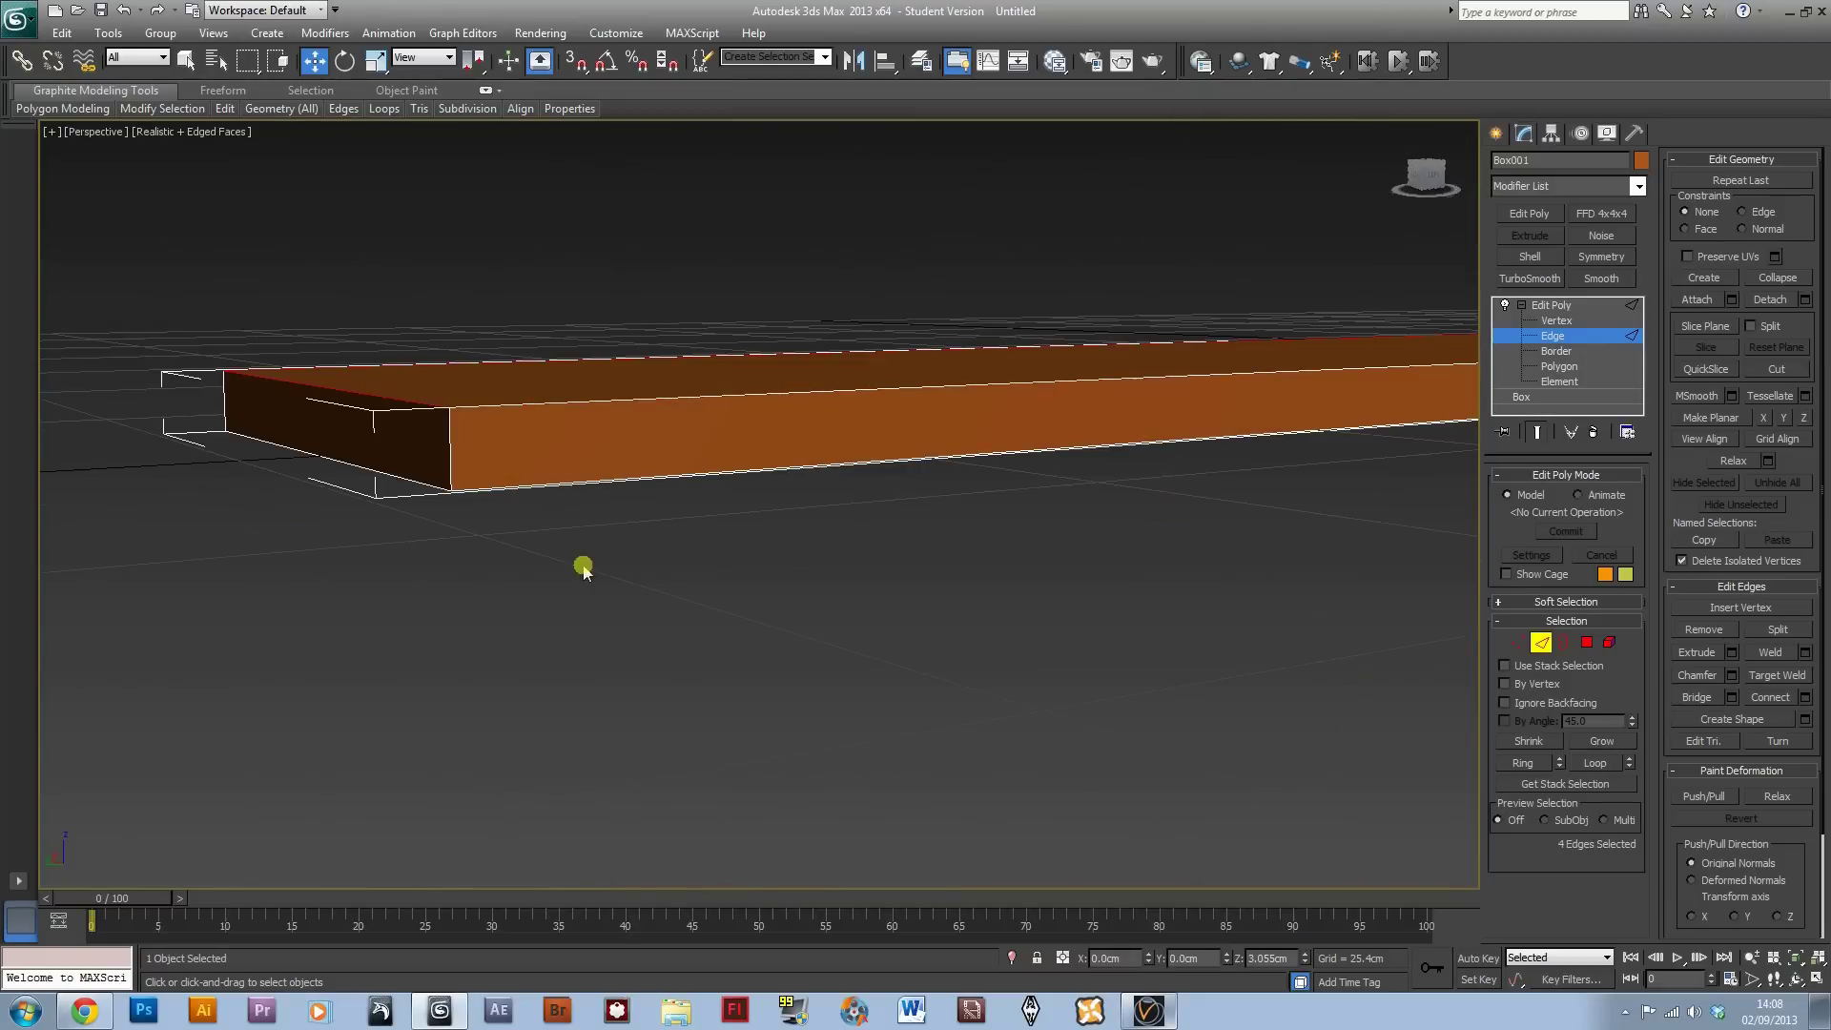
Step: Chamfer the selected edges to a narrow bevel width
{"action": "left_click", "coordinate": [1731, 676]}
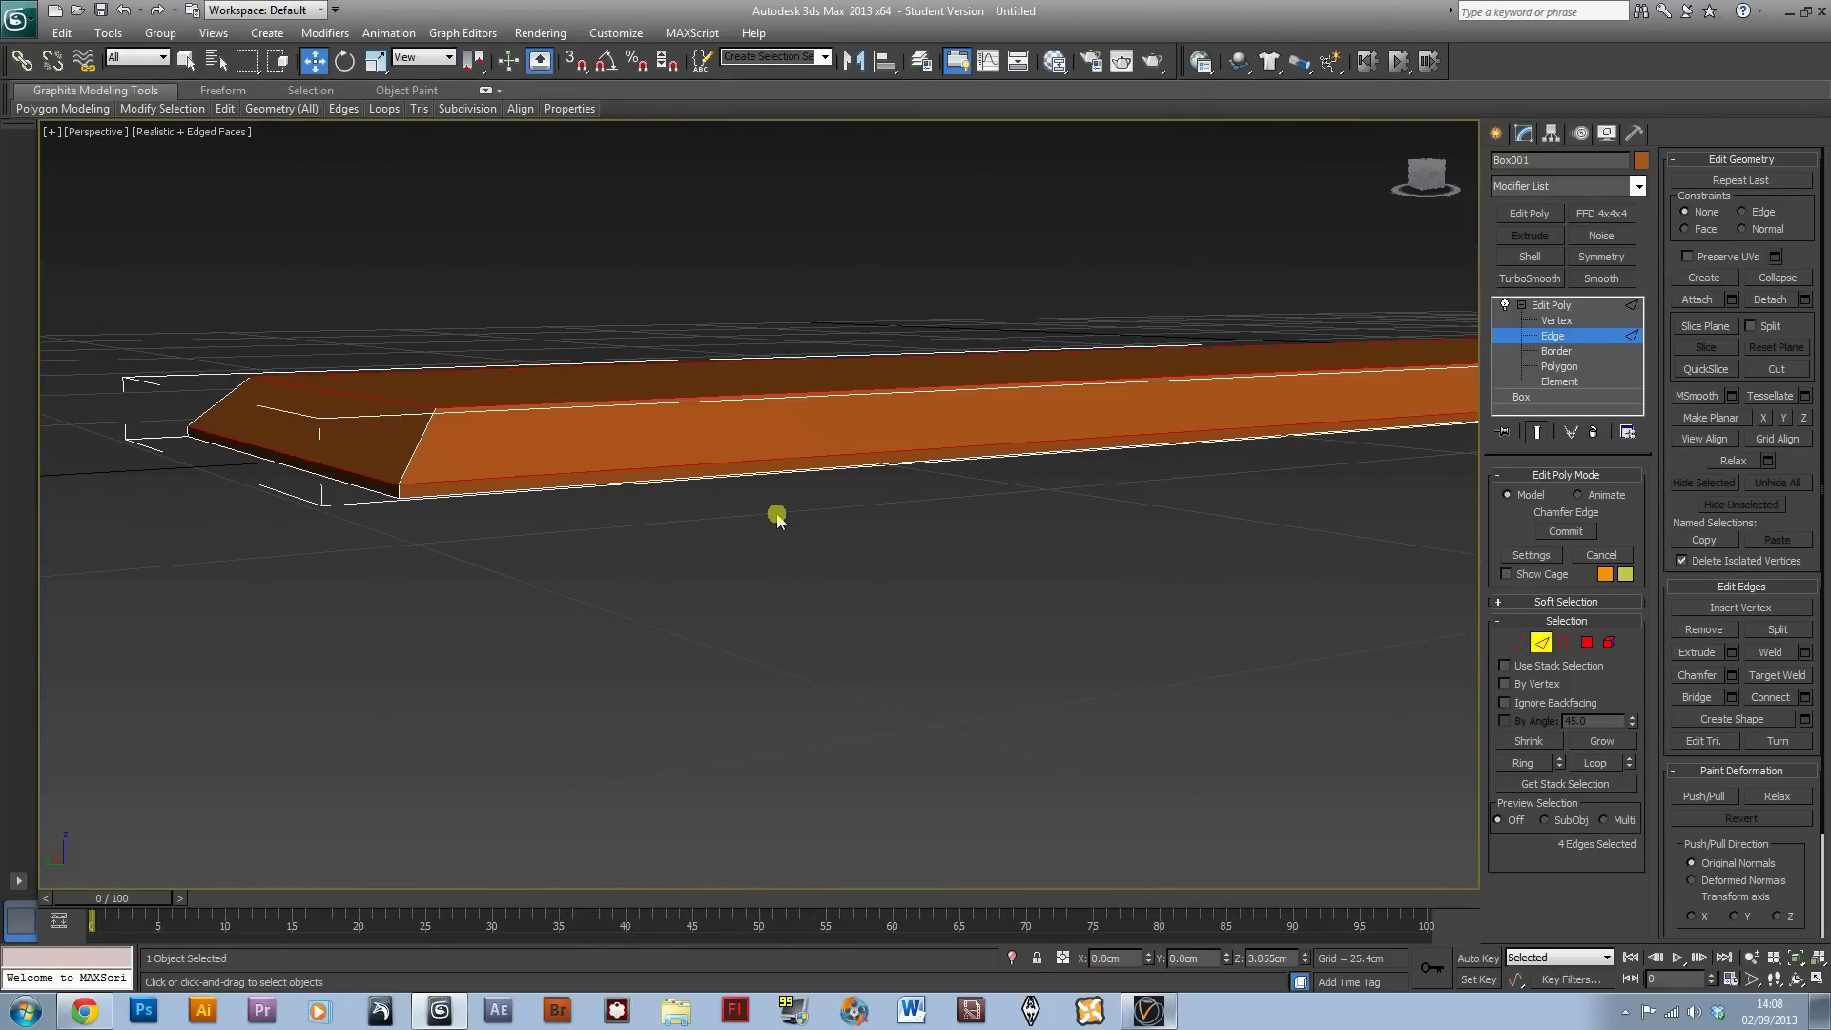
{"action": "left_click_drag", "start_coordinate": [775, 513], "coordinate": [768, 515]}
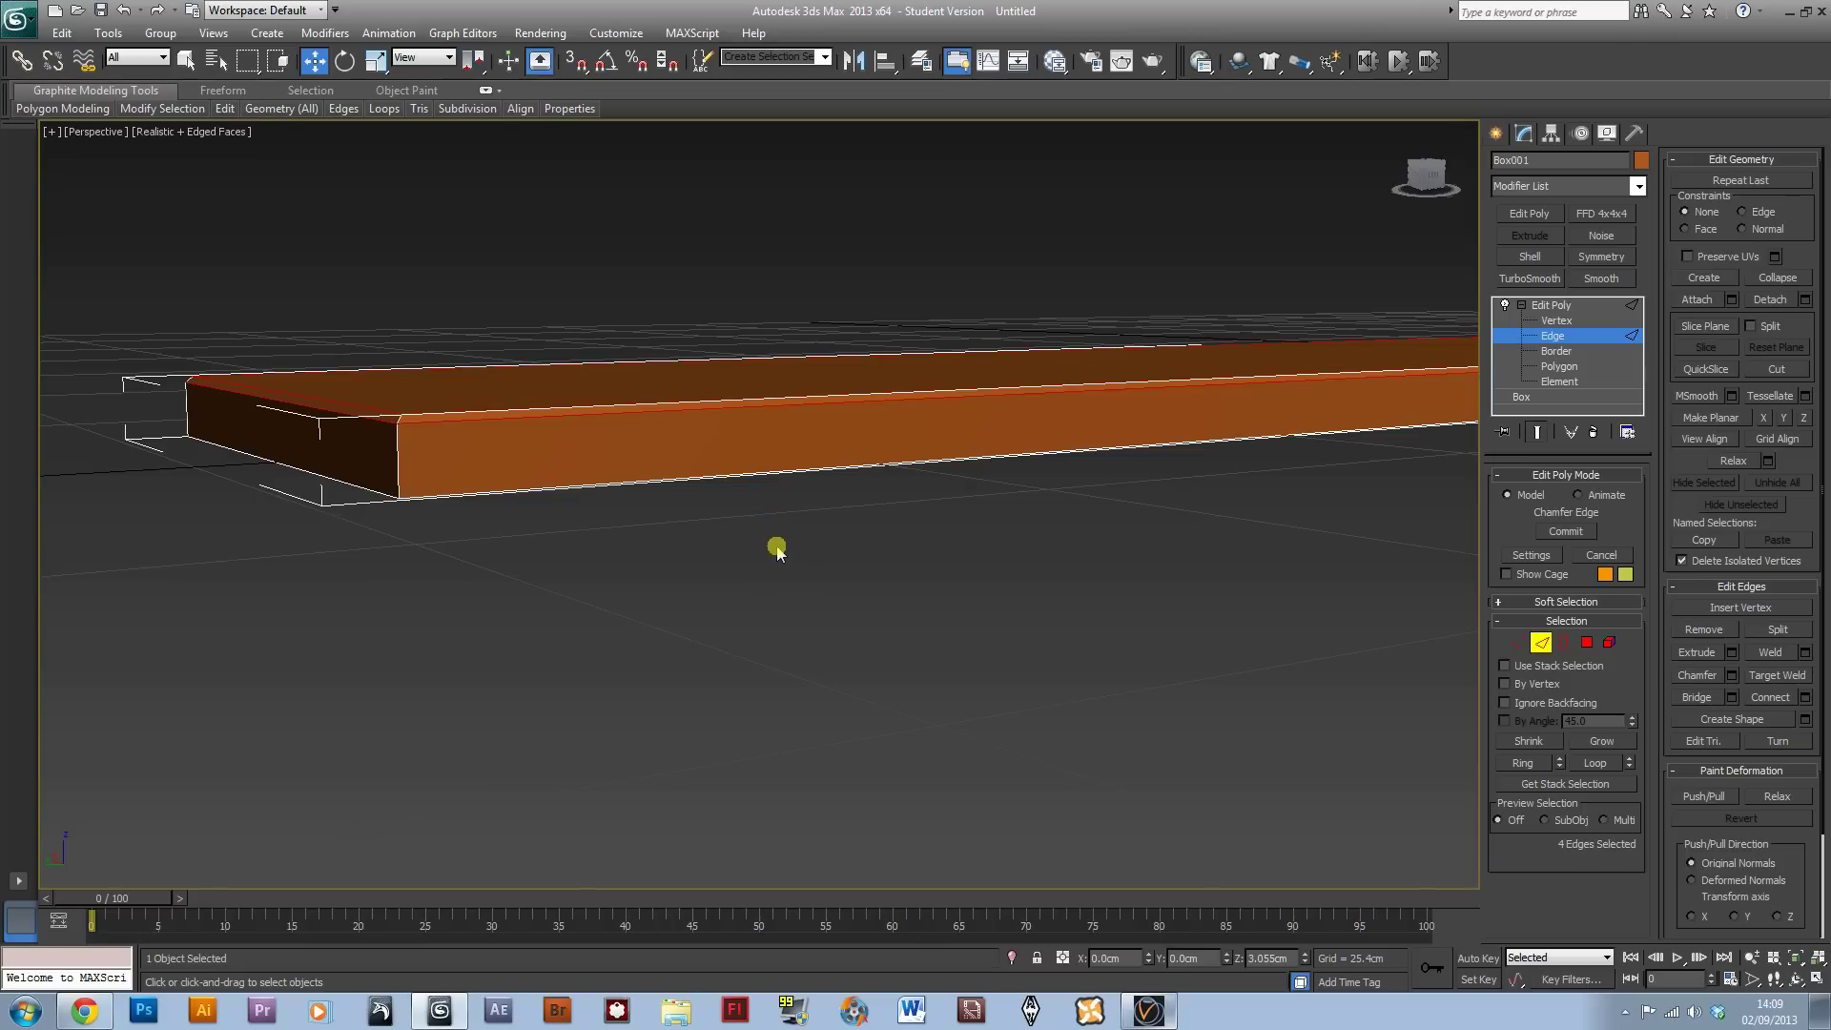
{"action": "left_click_drag", "start_coordinate": [781, 546], "coordinate": [792, 544]}
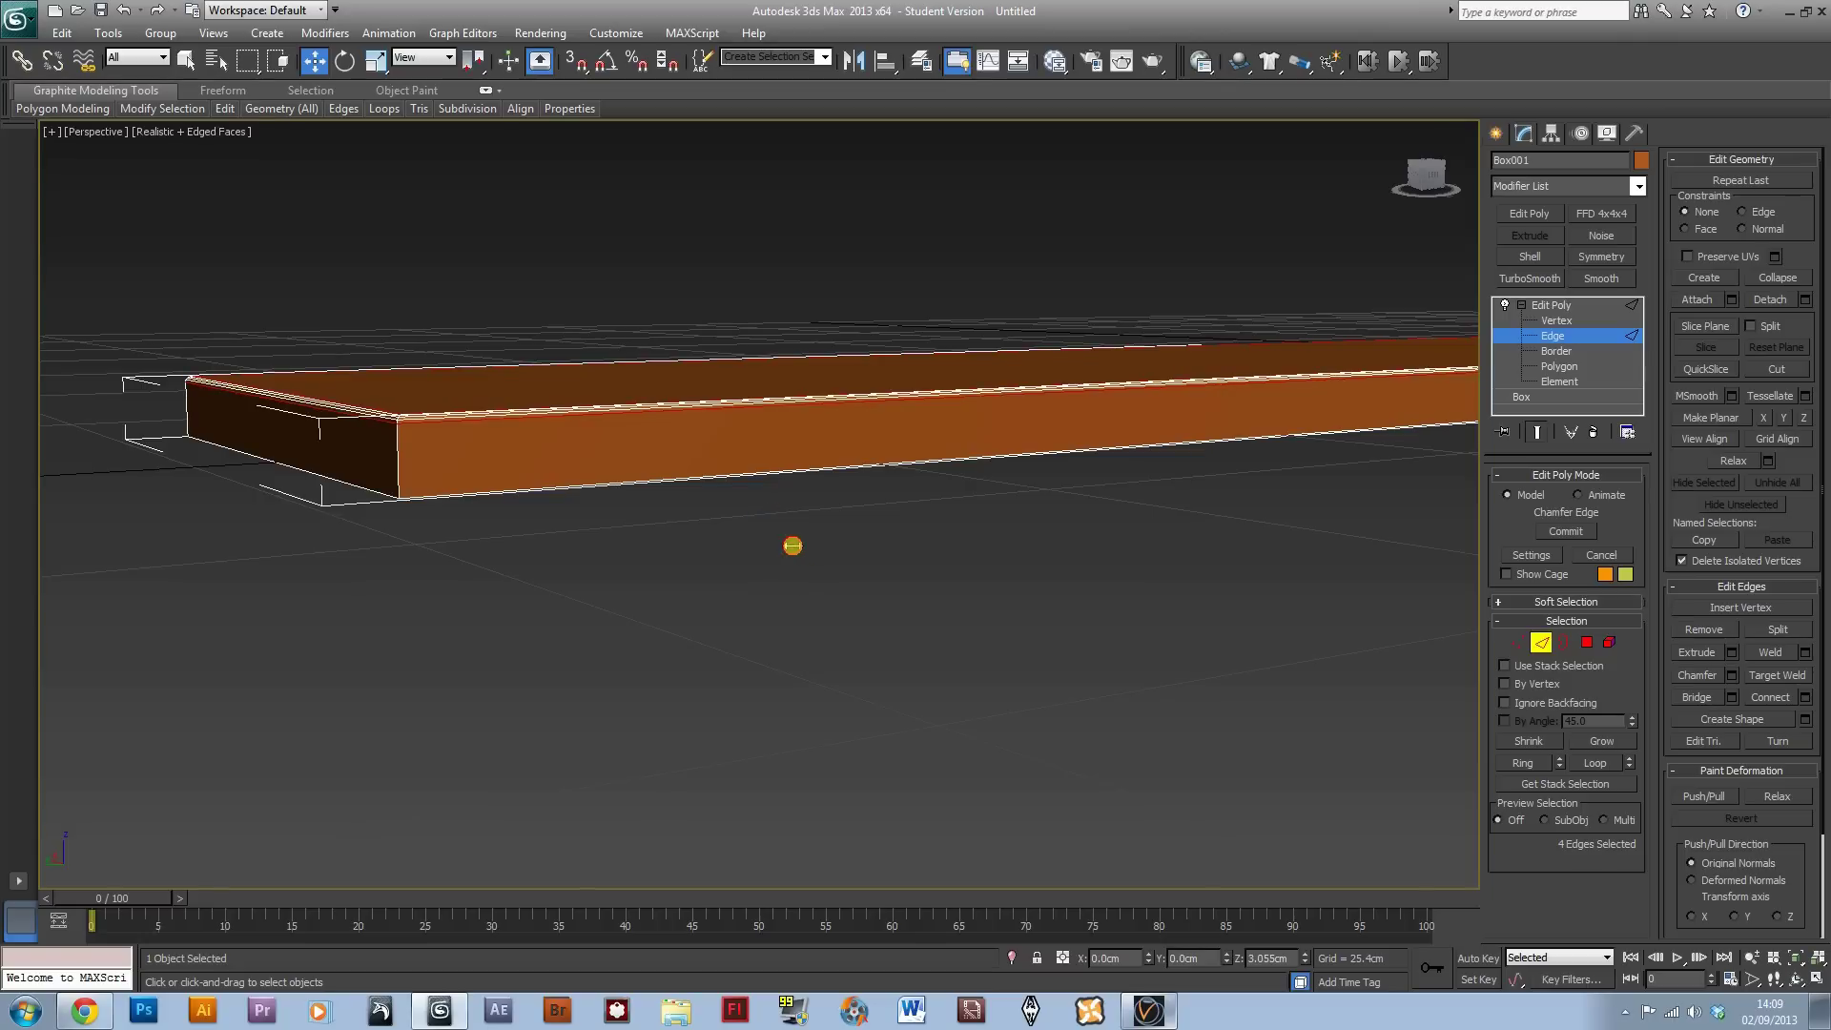
{"action": "right_click", "coordinate": [763, 599]}
Step: Turn off Edged Faces, exit Edge level, deselect the plank and hide the grid
{"action": "key", "text": "F4"}
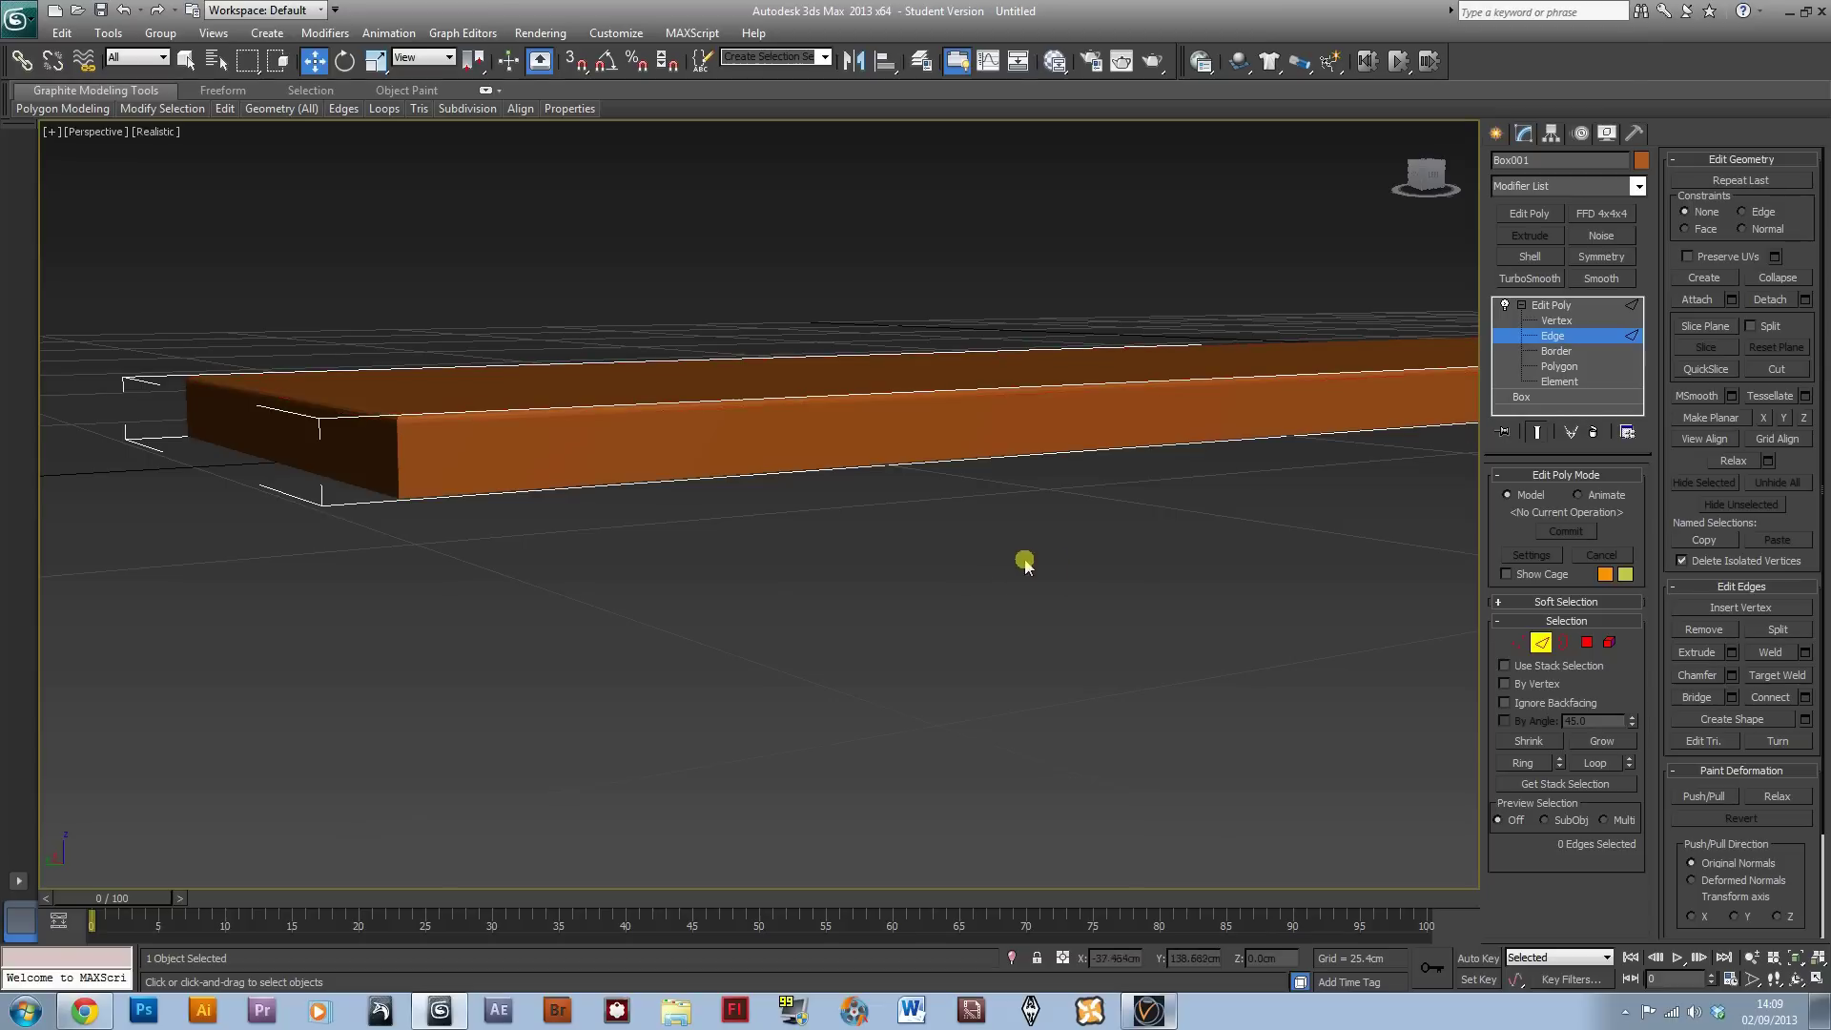
{"action": "left_click", "coordinate": [1570, 338]}
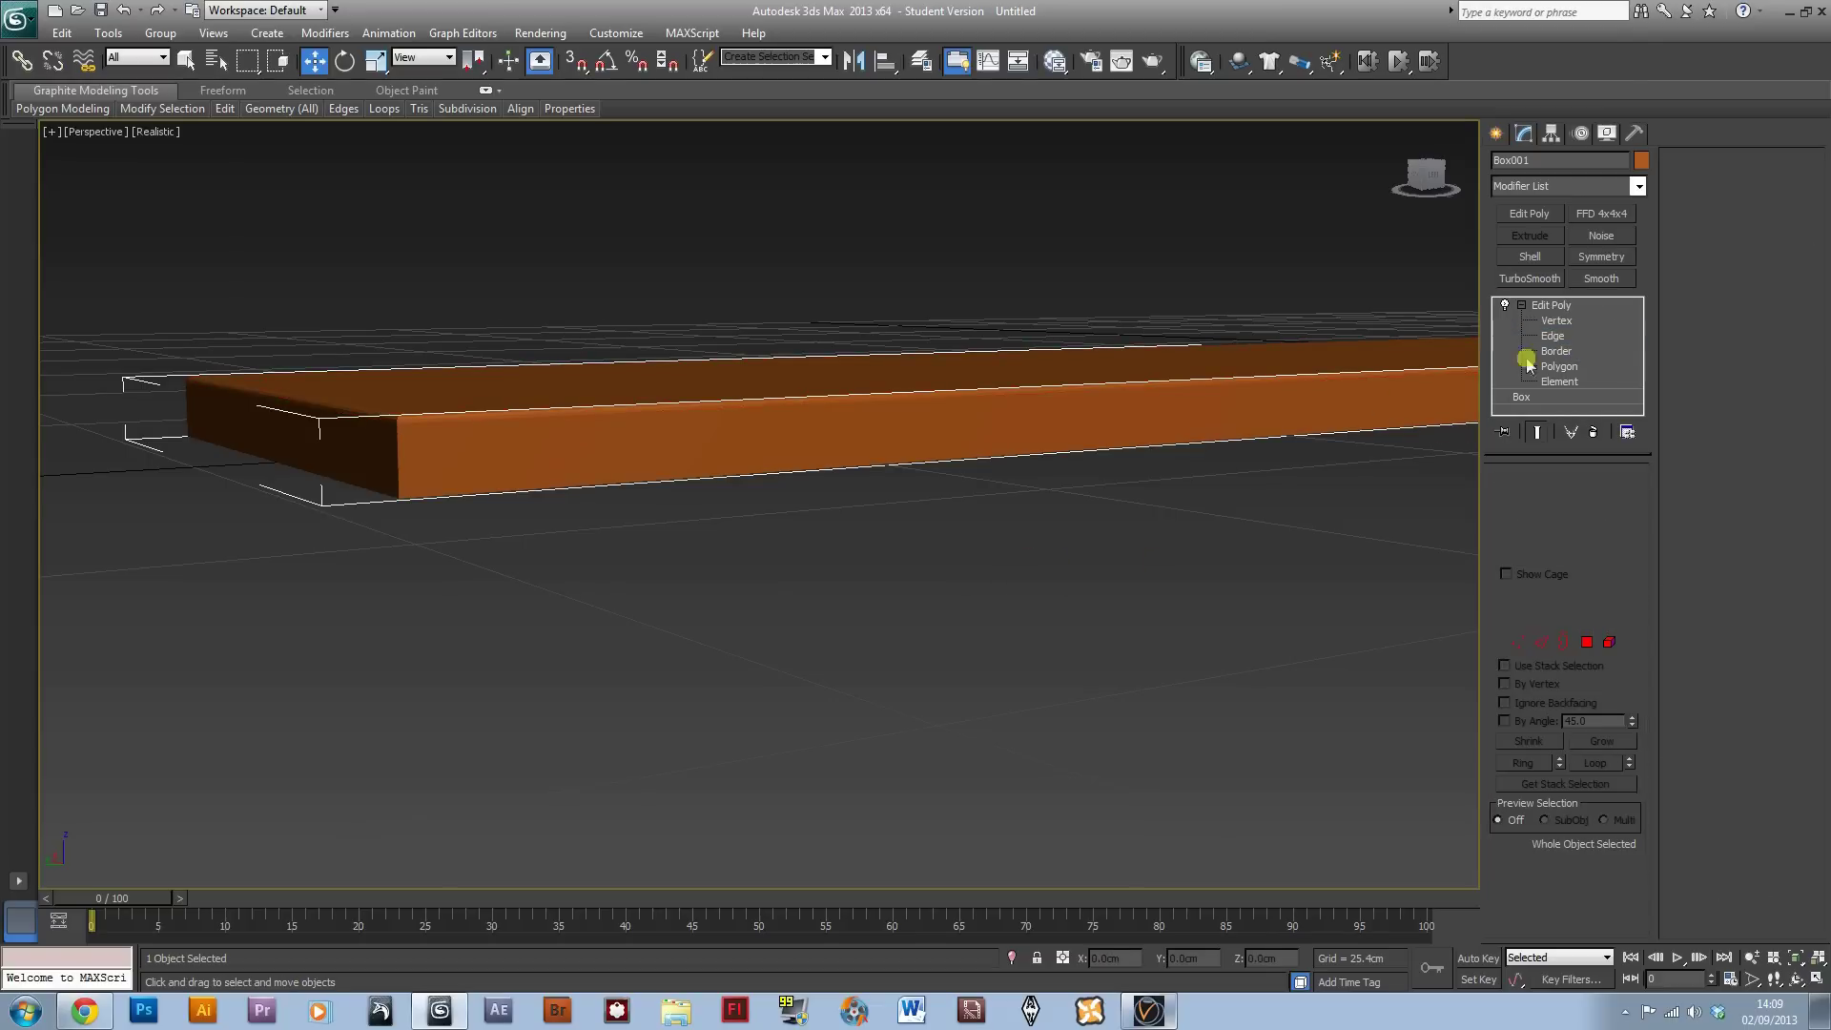
{"action": "middle_click_drag", "start_coordinate": [1439, 360], "coordinate": [941, 605], "text": "alt"}
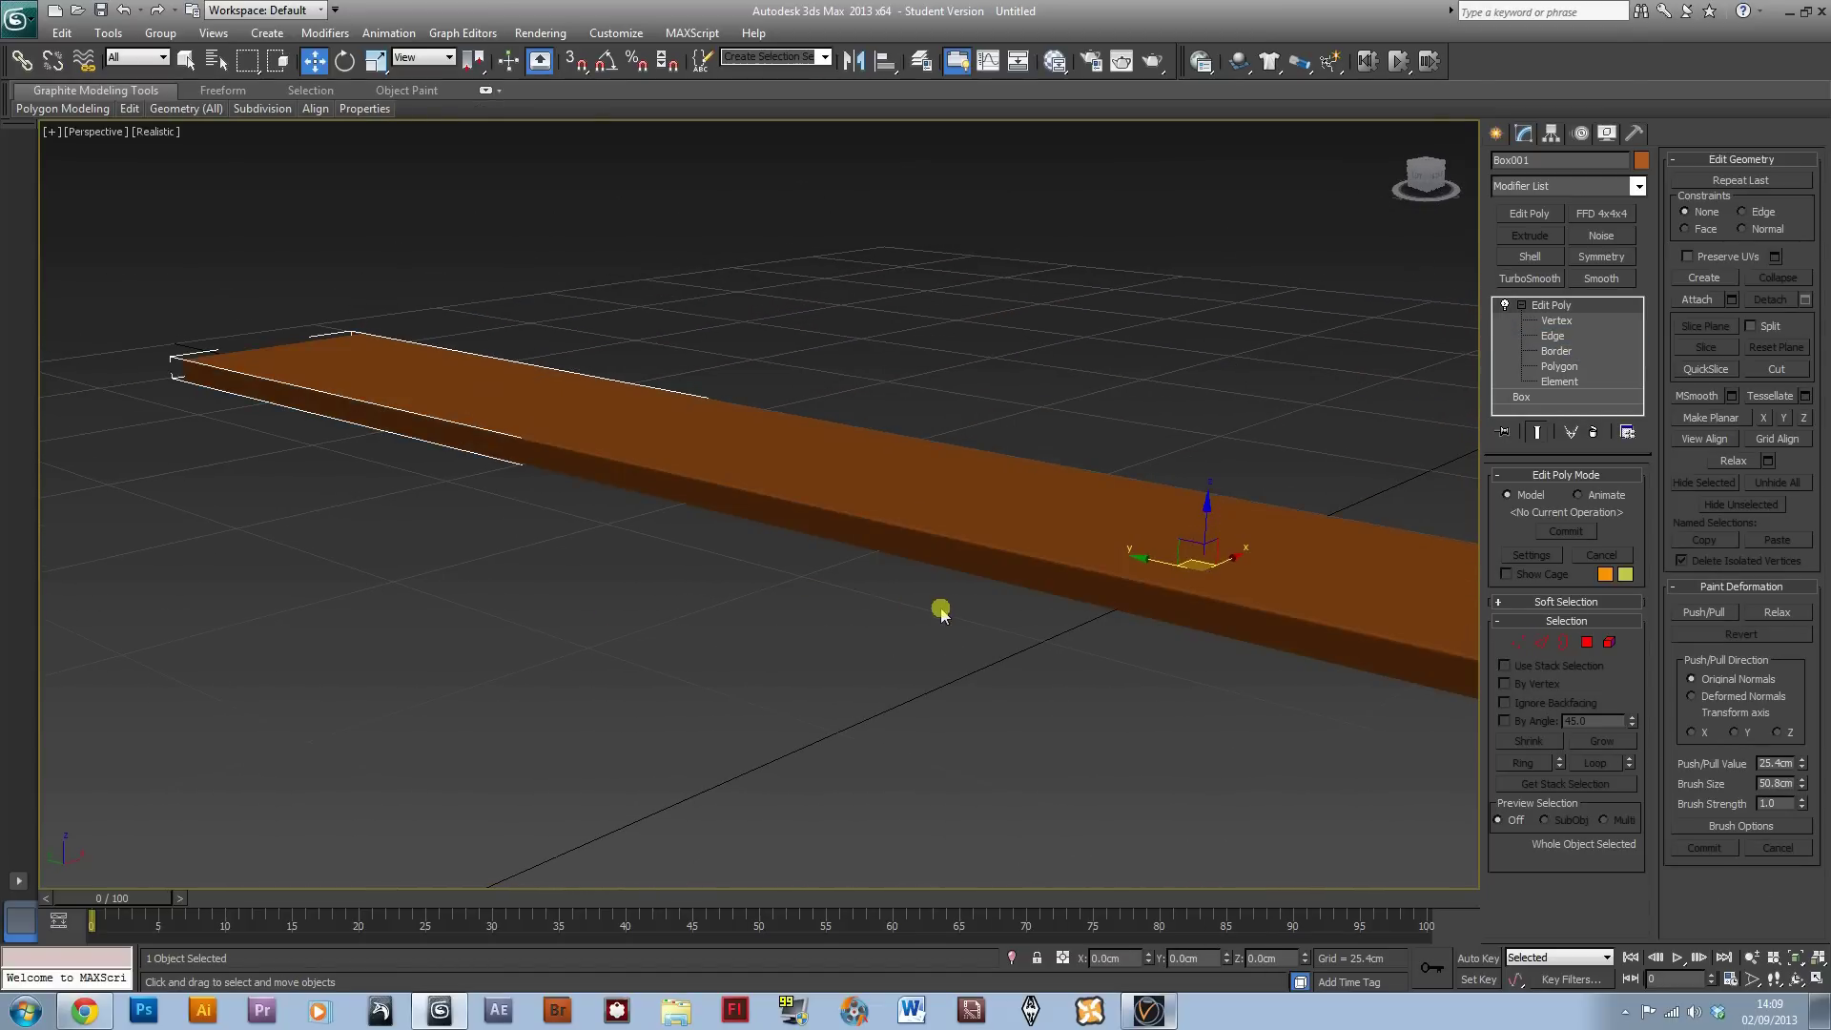
{"action": "left_click", "coordinate": [940, 605]}
{"action": "key", "text": "g"}
{"action": "middle_click_drag", "start_coordinate": [1242, 593], "coordinate": [955, 596], "text": "alt"}
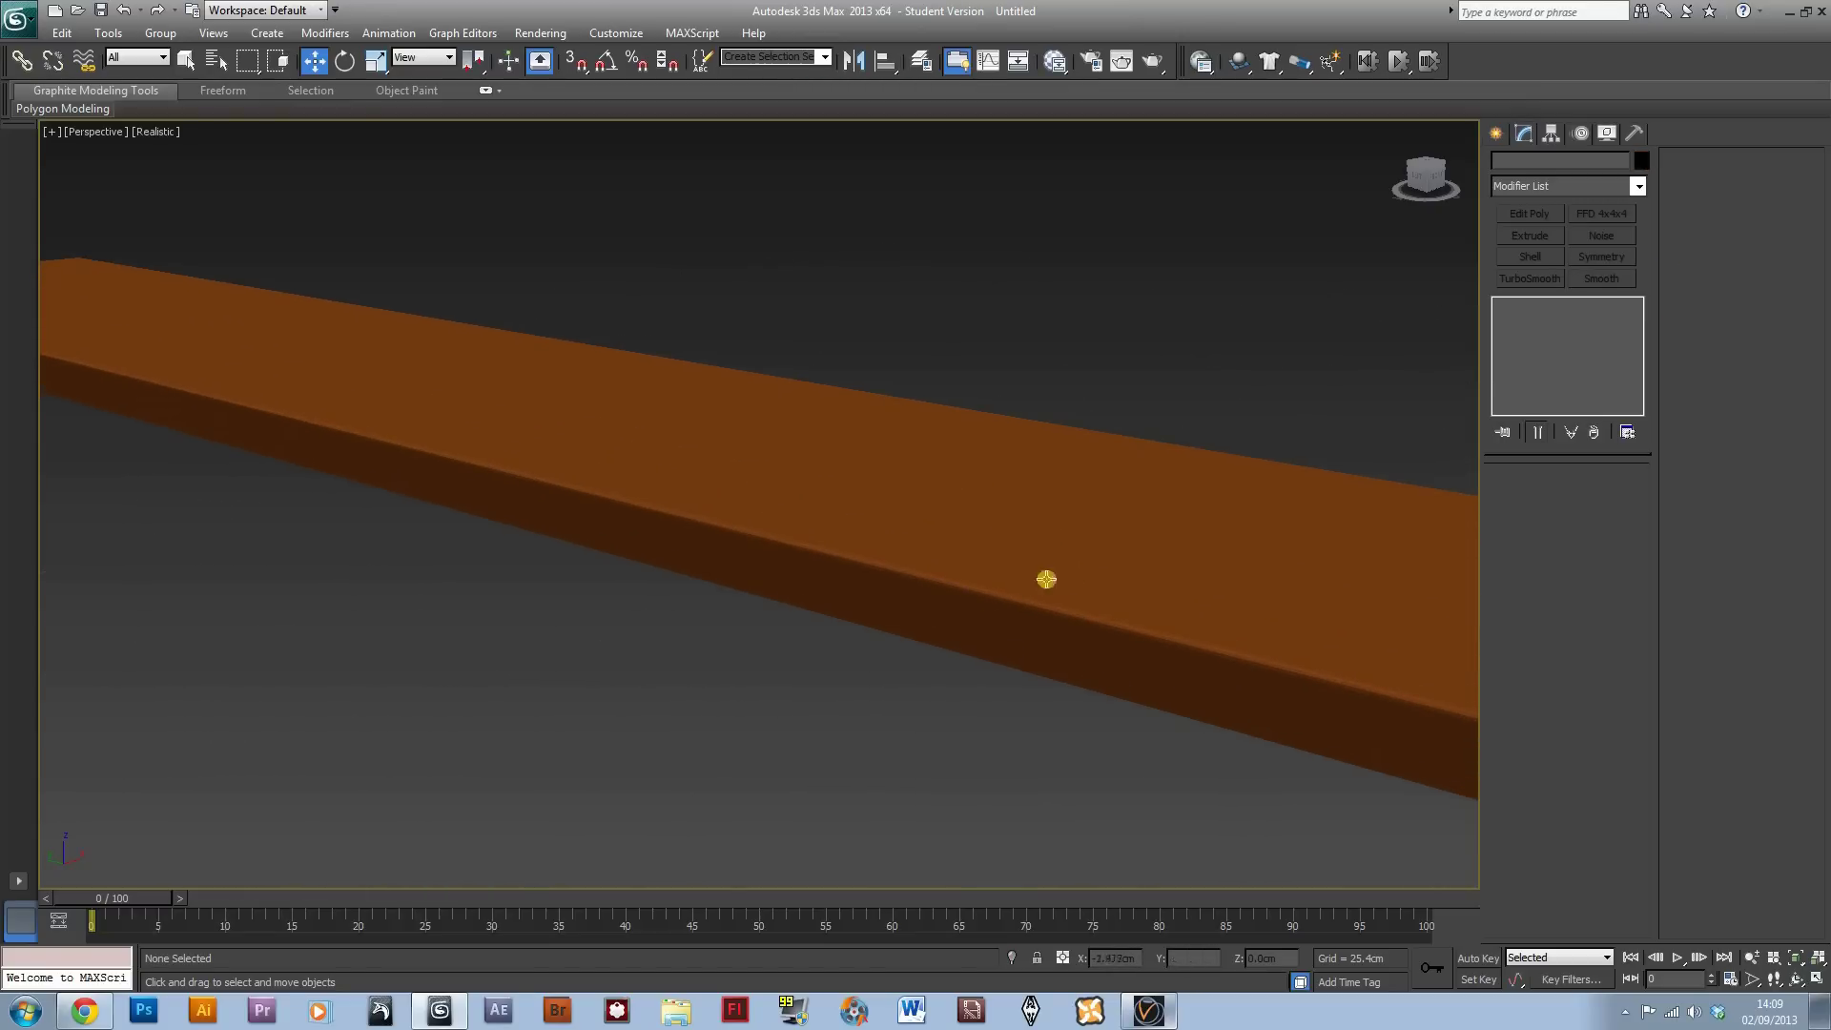
{"action": "scroll", "coordinate": [1045, 601], "scroll_direction": "down", "scroll_amount": 6}
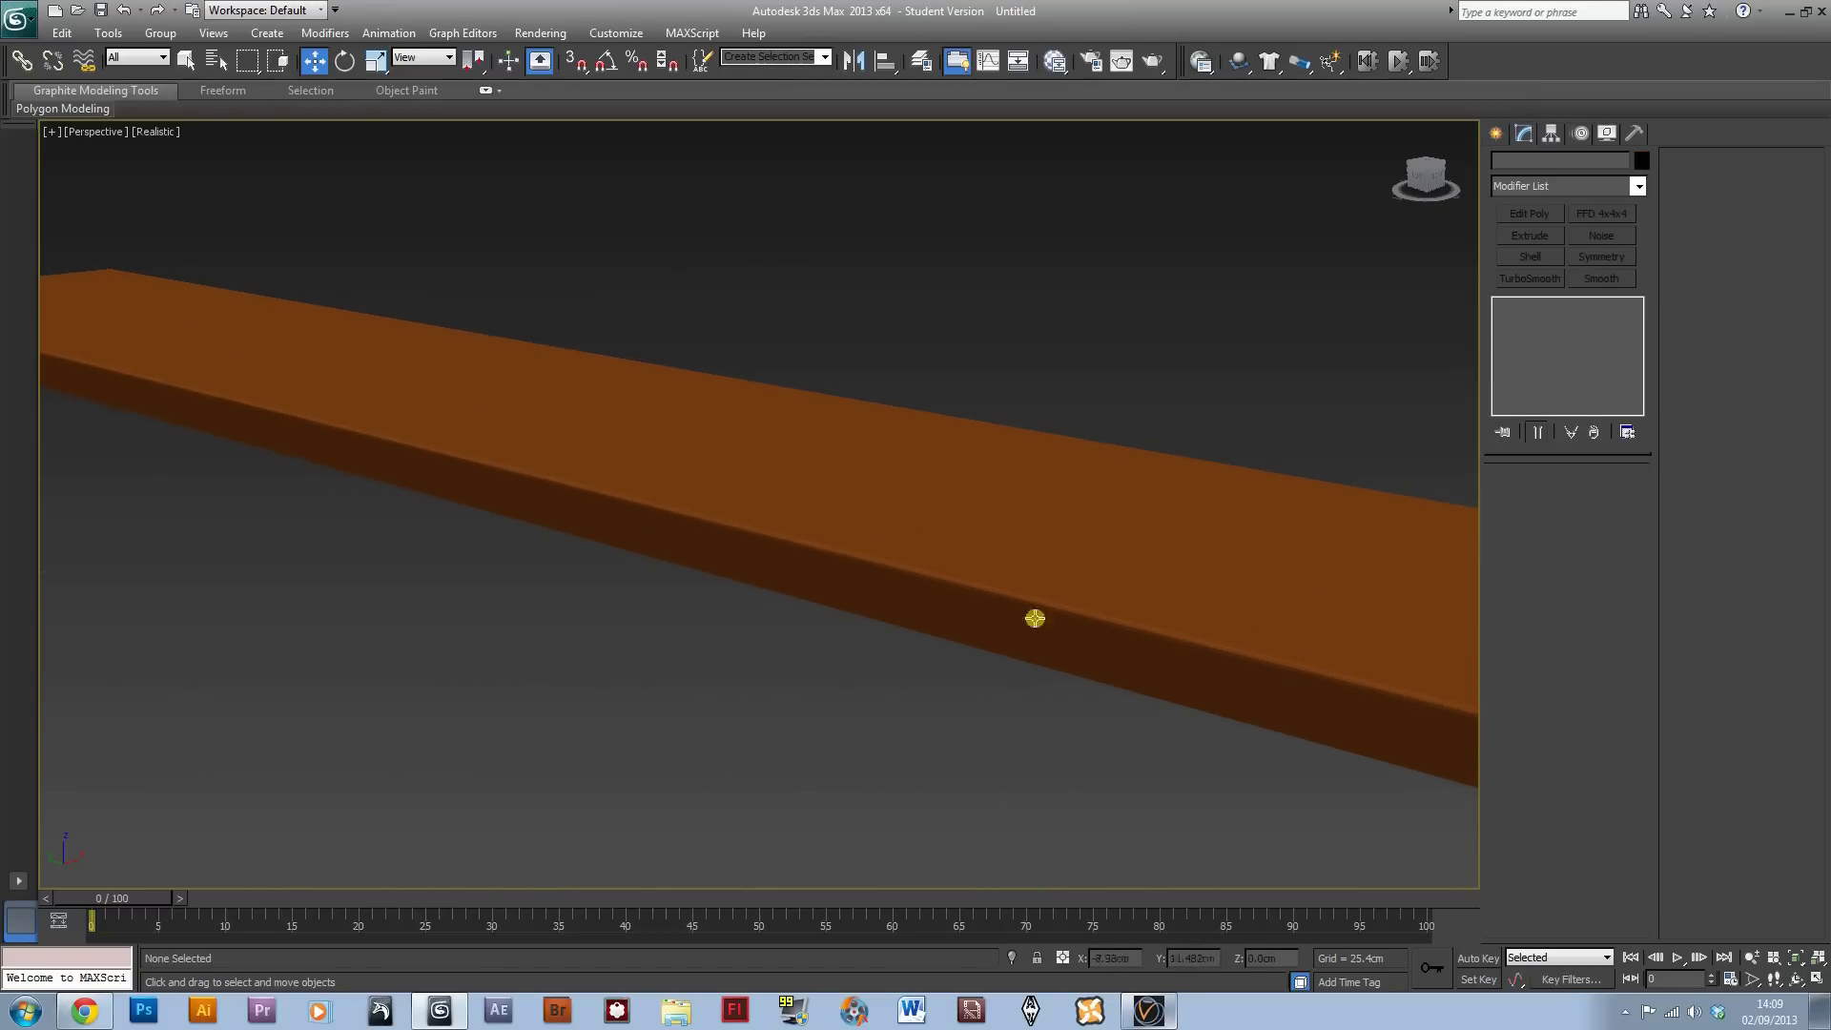
Step: Check the plank at Polygon level, then return to object level and deselect it
{"action": "left_click", "coordinate": [1039, 597]}
{"action": "left_click", "coordinate": [1529, 213]}
{"action": "left_click", "coordinate": [1564, 368]}
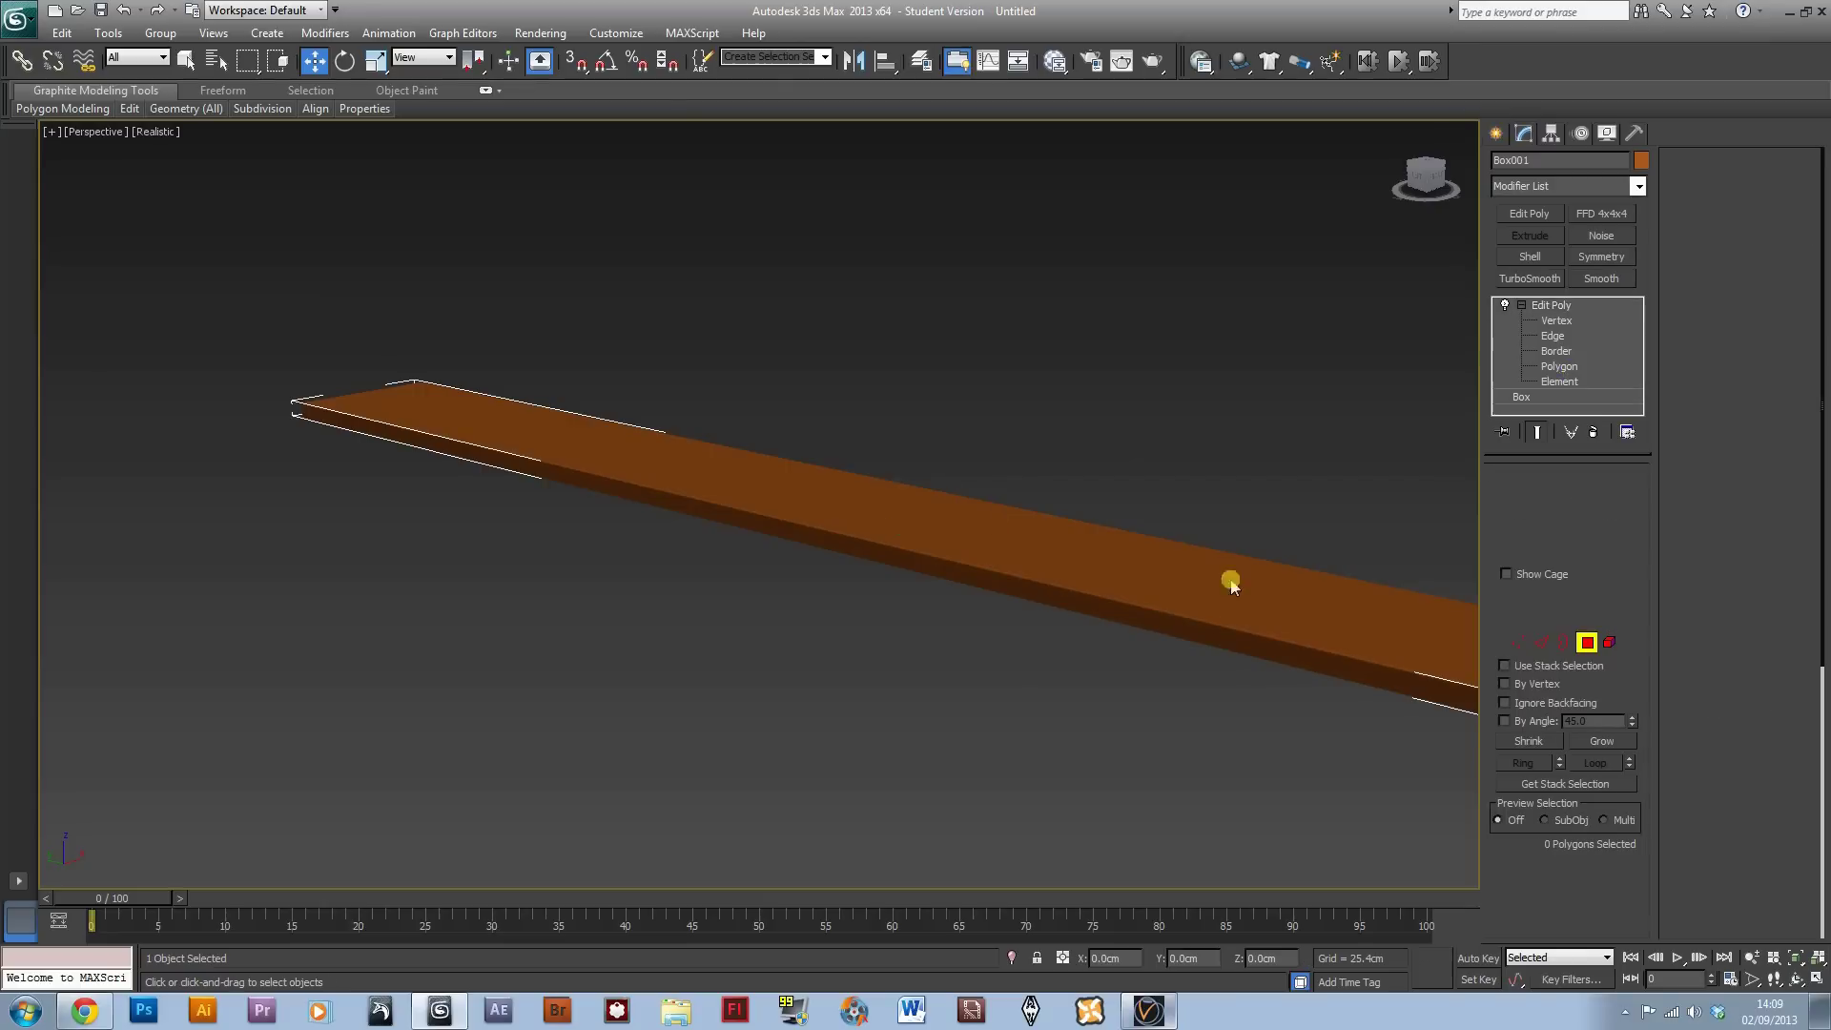
{"action": "middle_click_drag", "start_coordinate": [1222, 585], "coordinate": [982, 511], "text": "alt"}
{"action": "left_click", "coordinate": [1046, 511]}
{"action": "left_click", "coordinate": [1086, 530]}
{"action": "left_click", "coordinate": [1560, 366]}
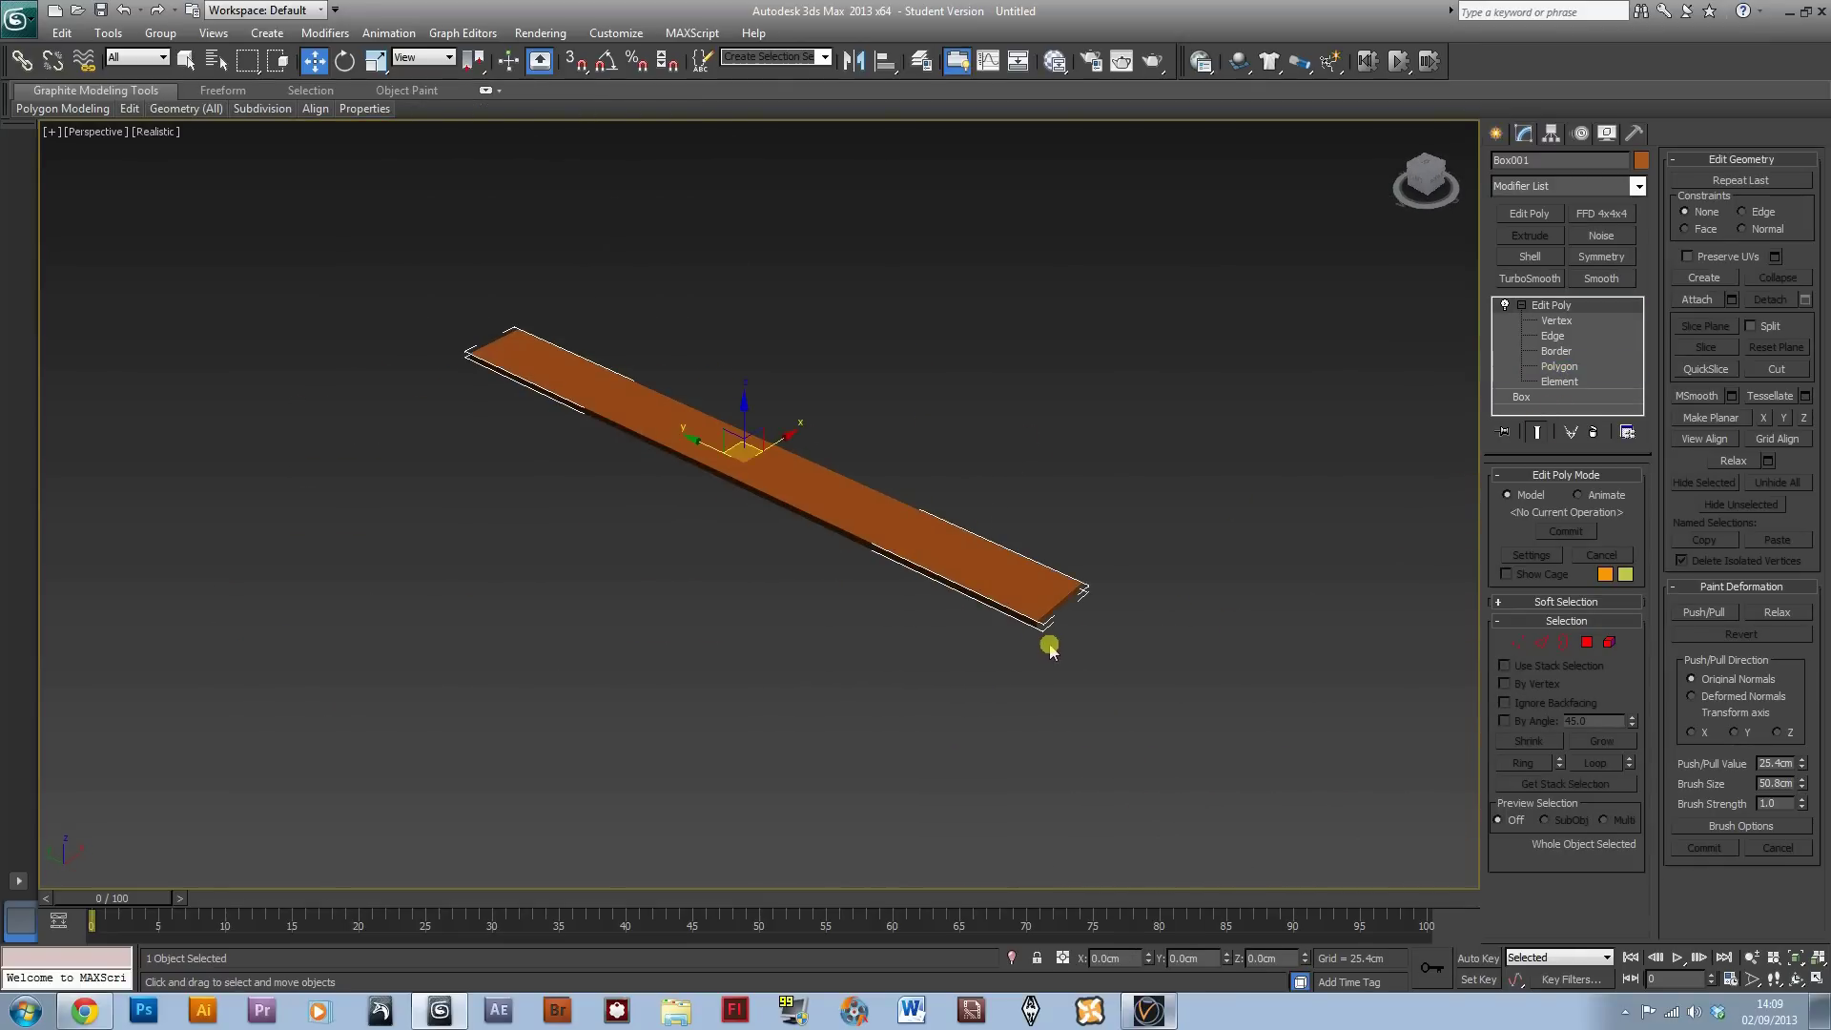
{"action": "left_click", "coordinate": [997, 703]}
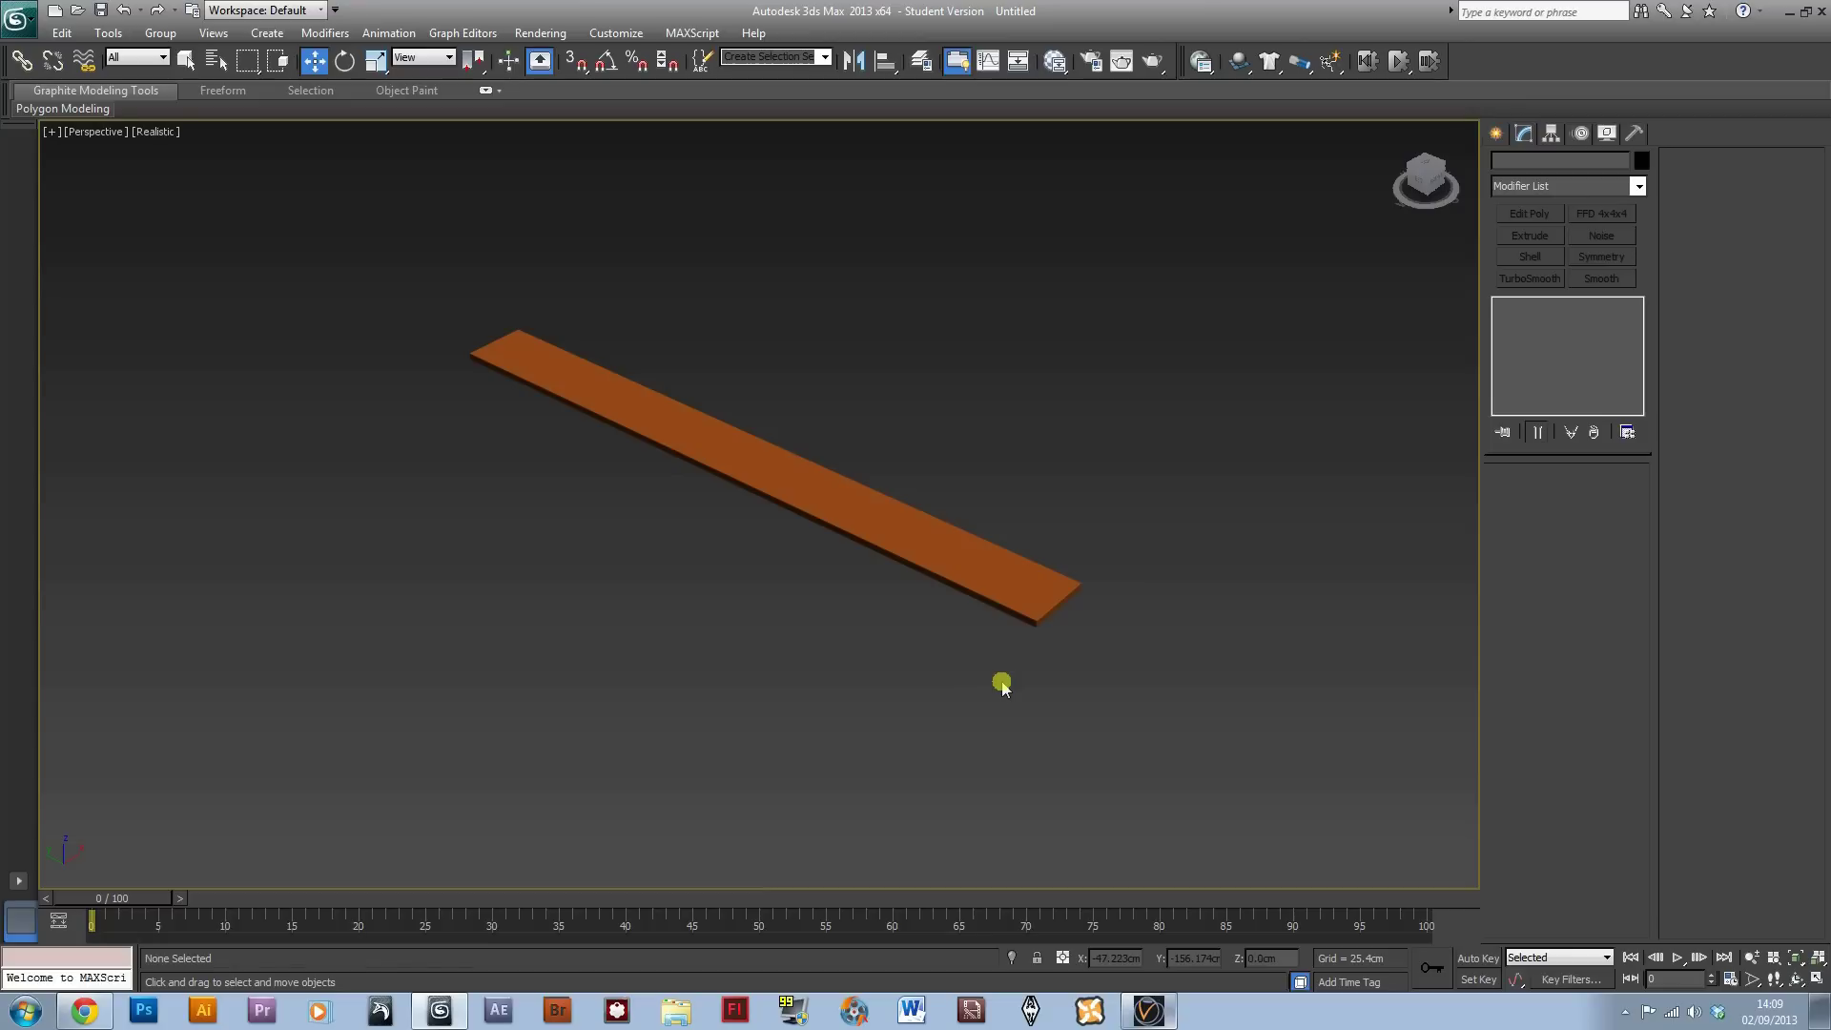
Step: Drag the hardwood VRayMtl with WoodFine00_LIGHT.jpg grain from the Slate Material Editor onto the plank
{"action": "key", "text": "m"}
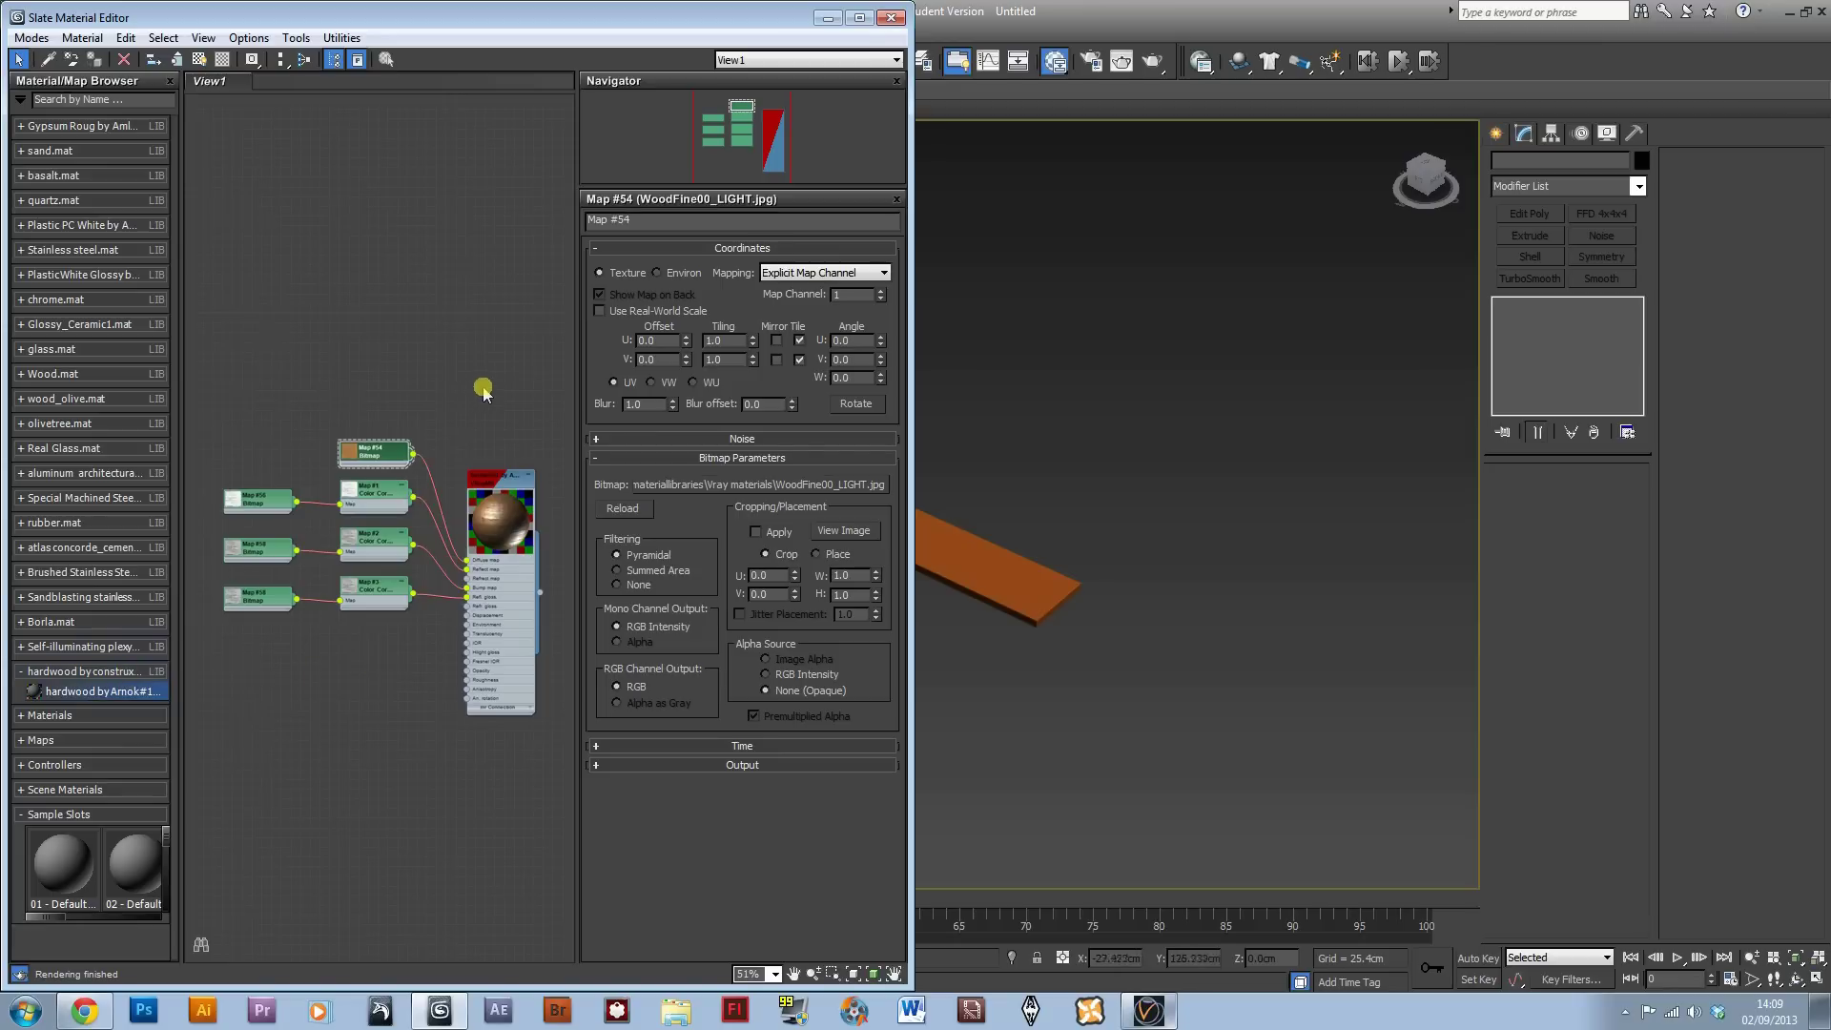
{"action": "left_click_drag", "start_coordinate": [534, 741], "coordinate": [196, 353]}
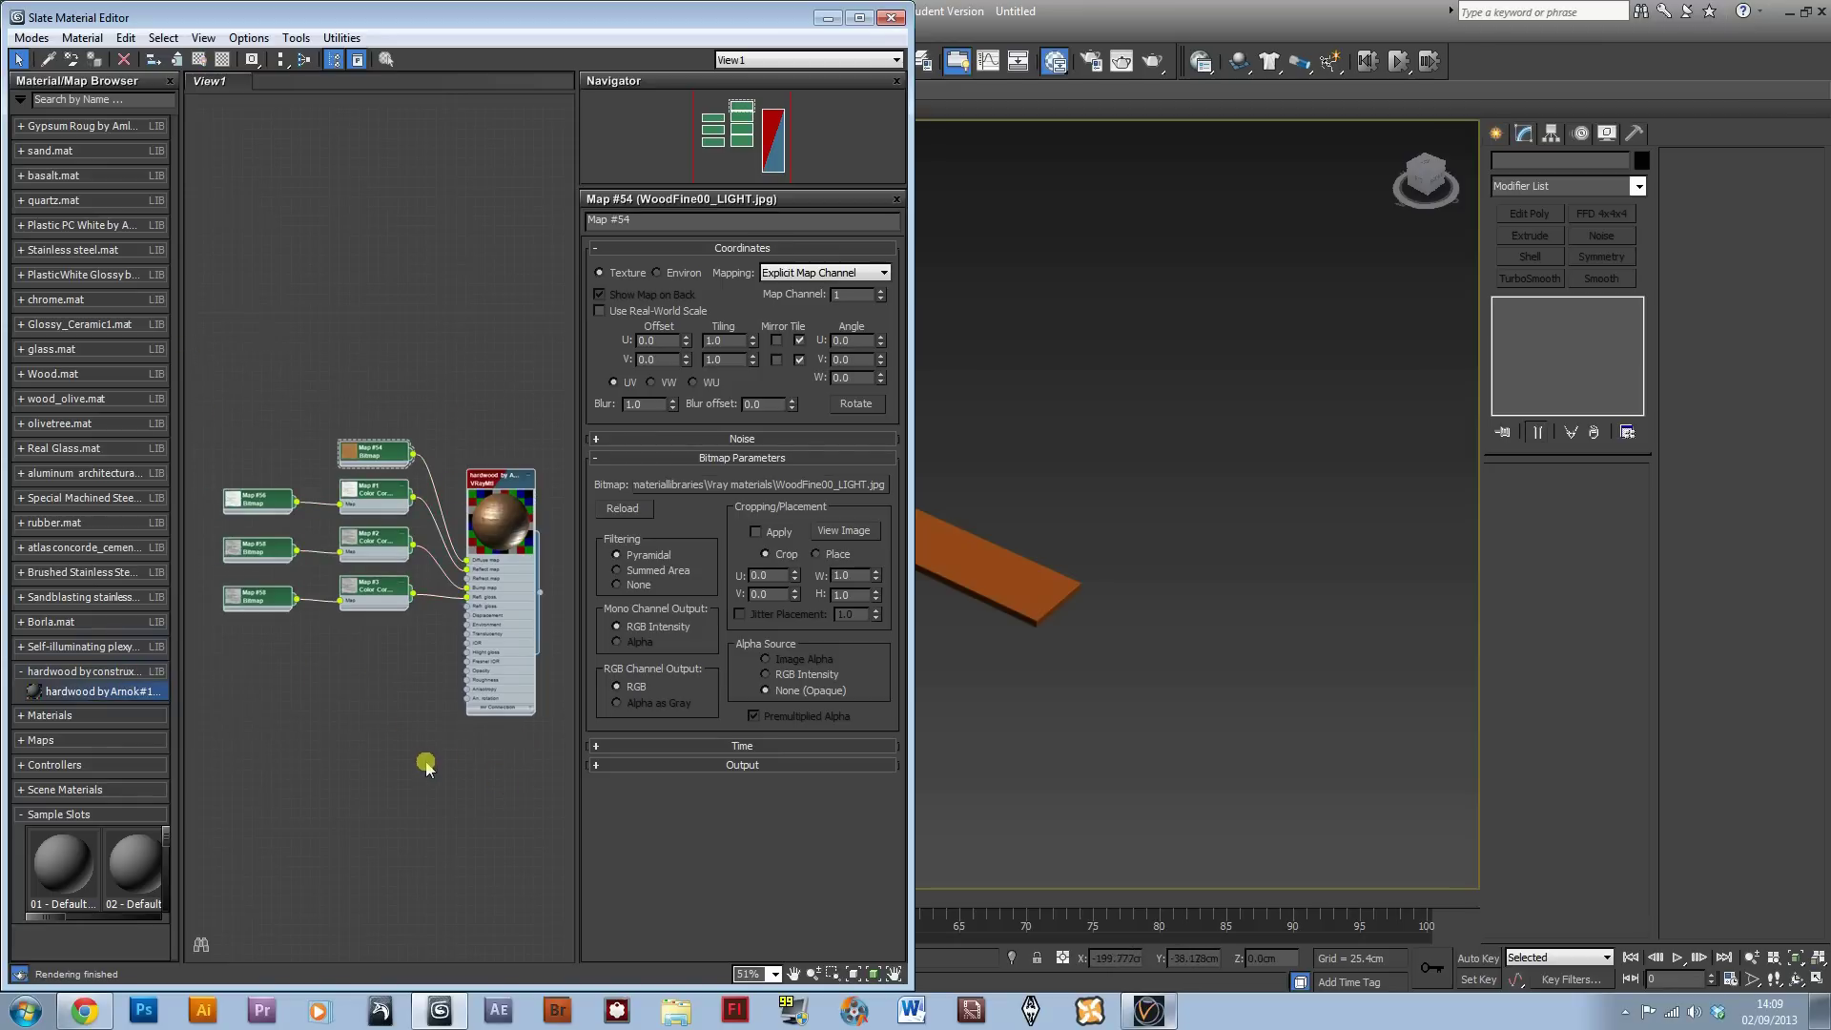
{"action": "left_click", "coordinate": [428, 763]}
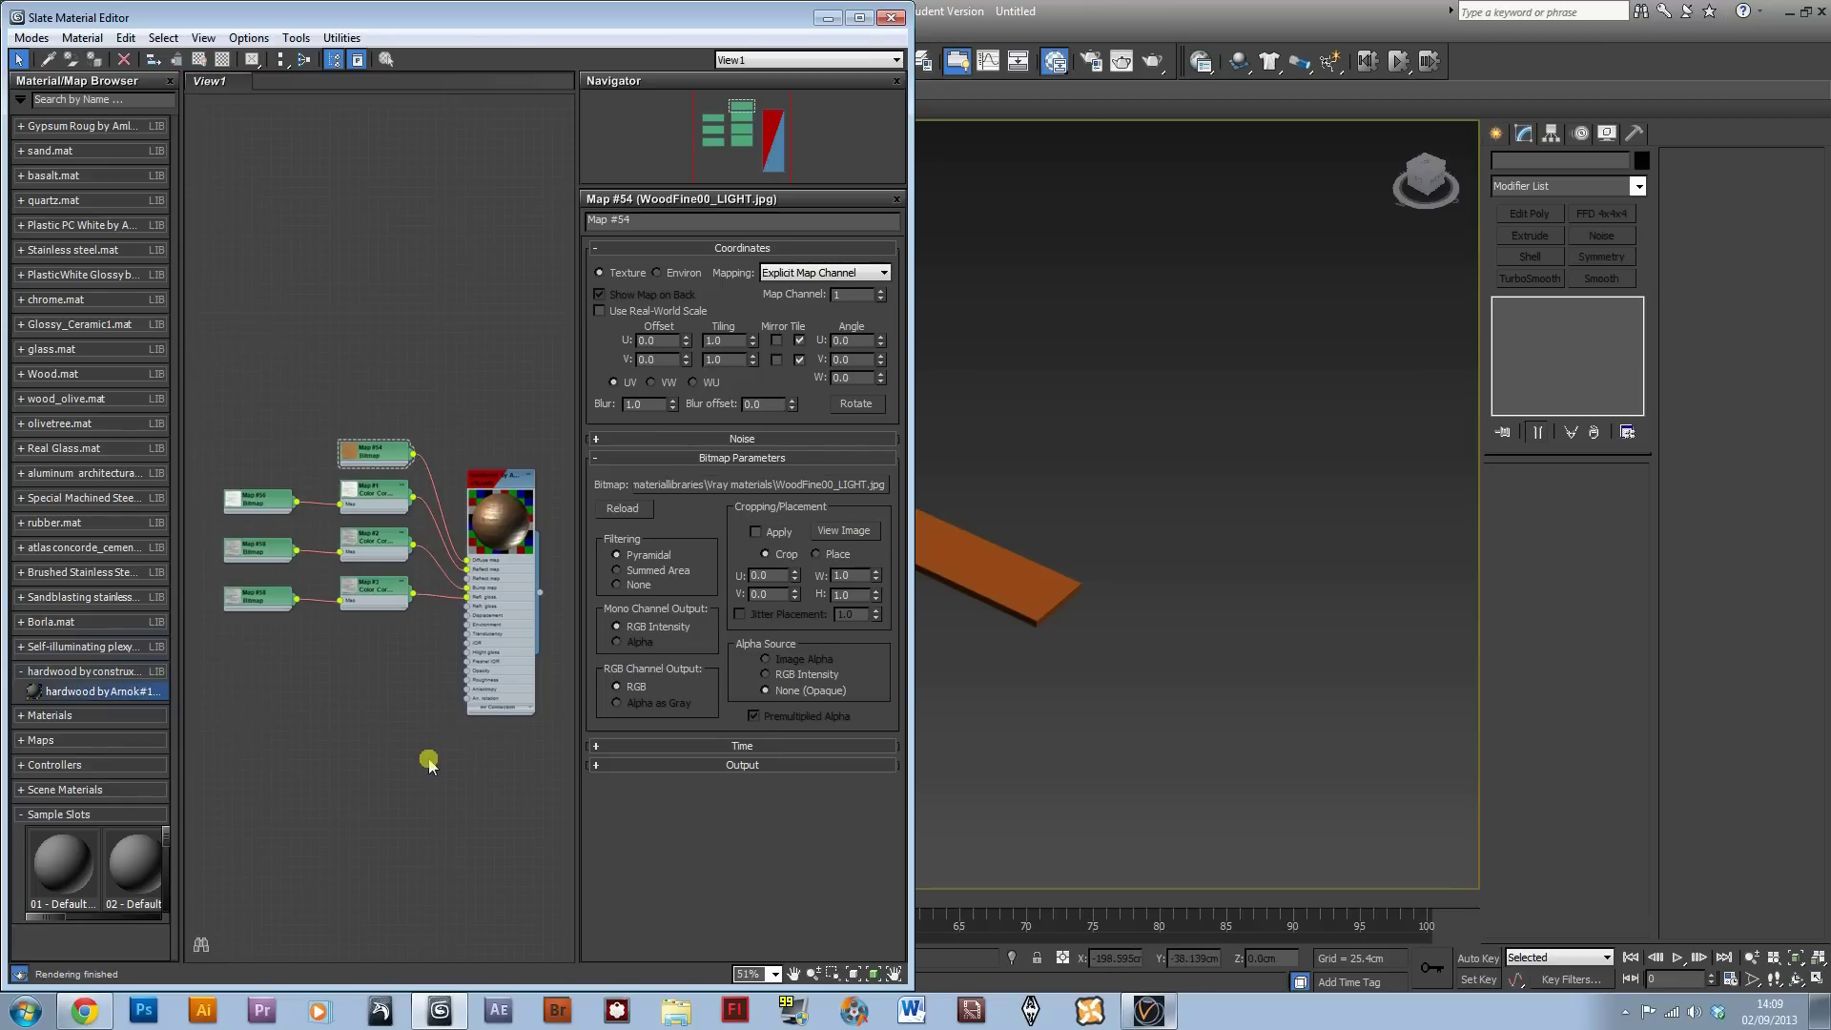
{"action": "middle_click_drag", "start_coordinate": [920, 563], "coordinate": [1186, 654]}
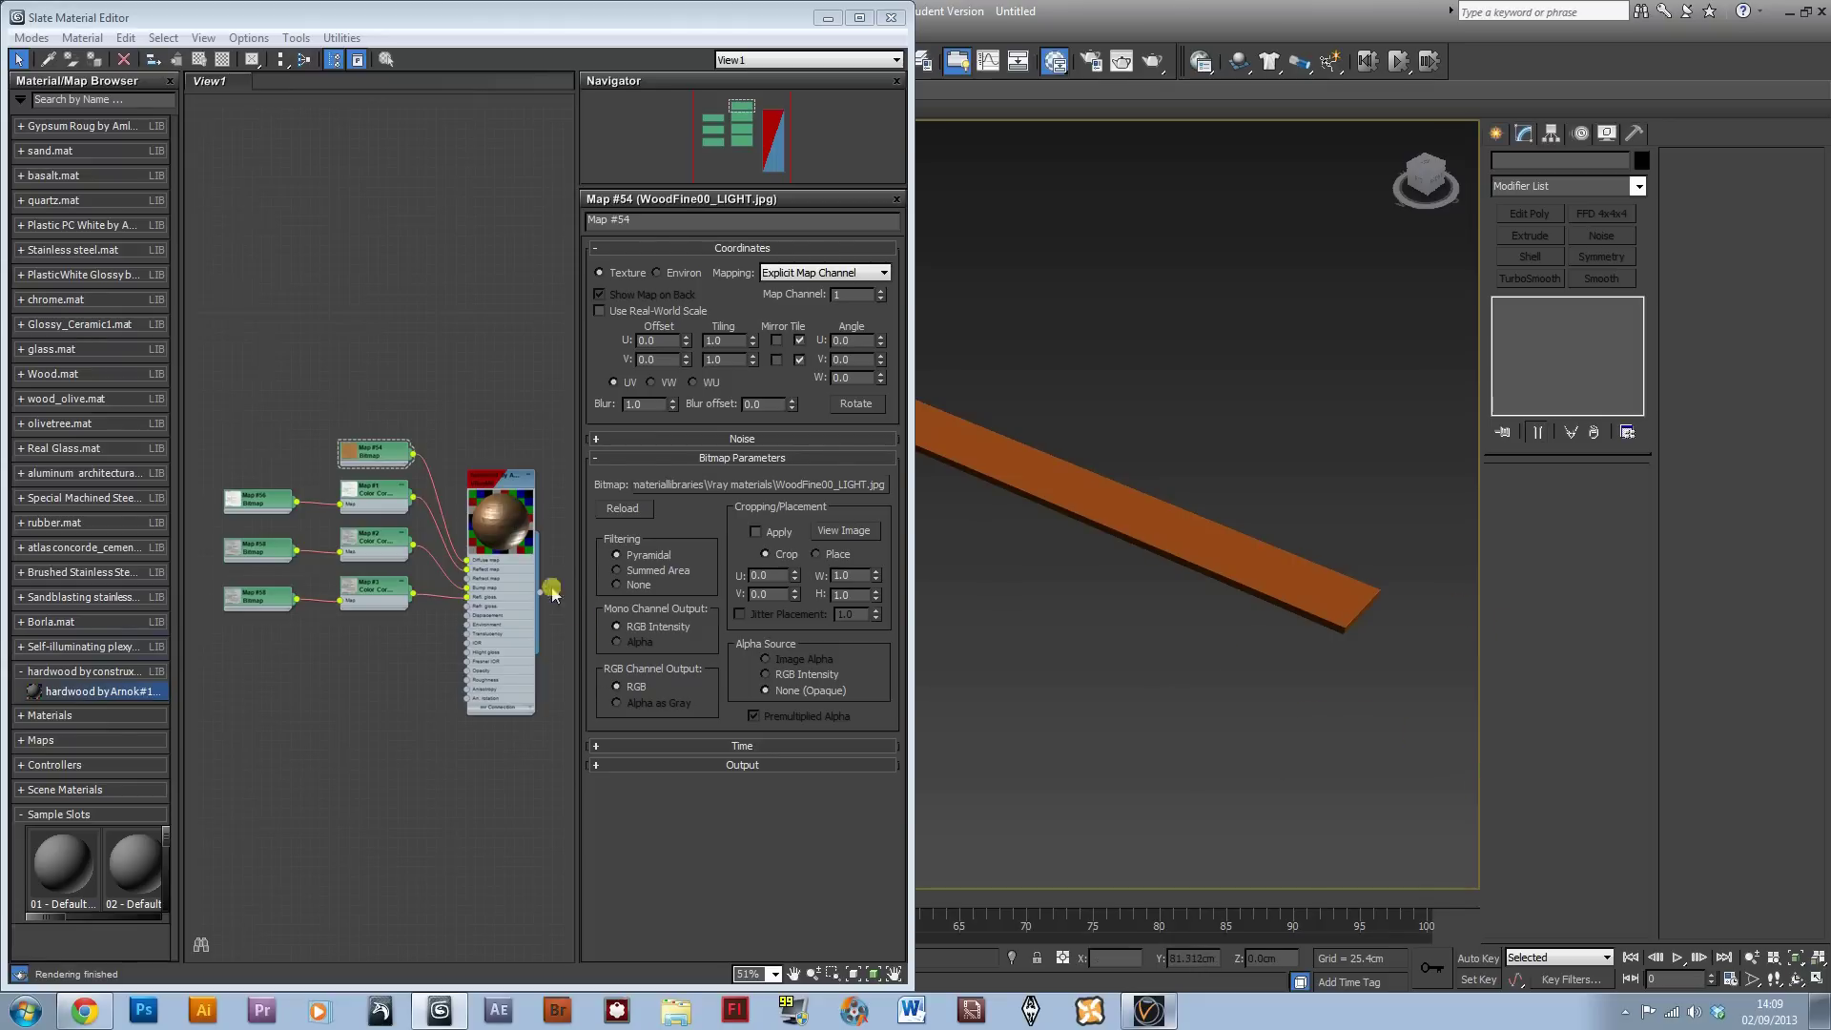
{"action": "left_click_drag", "start_coordinate": [540, 593], "coordinate": [1087, 495]}
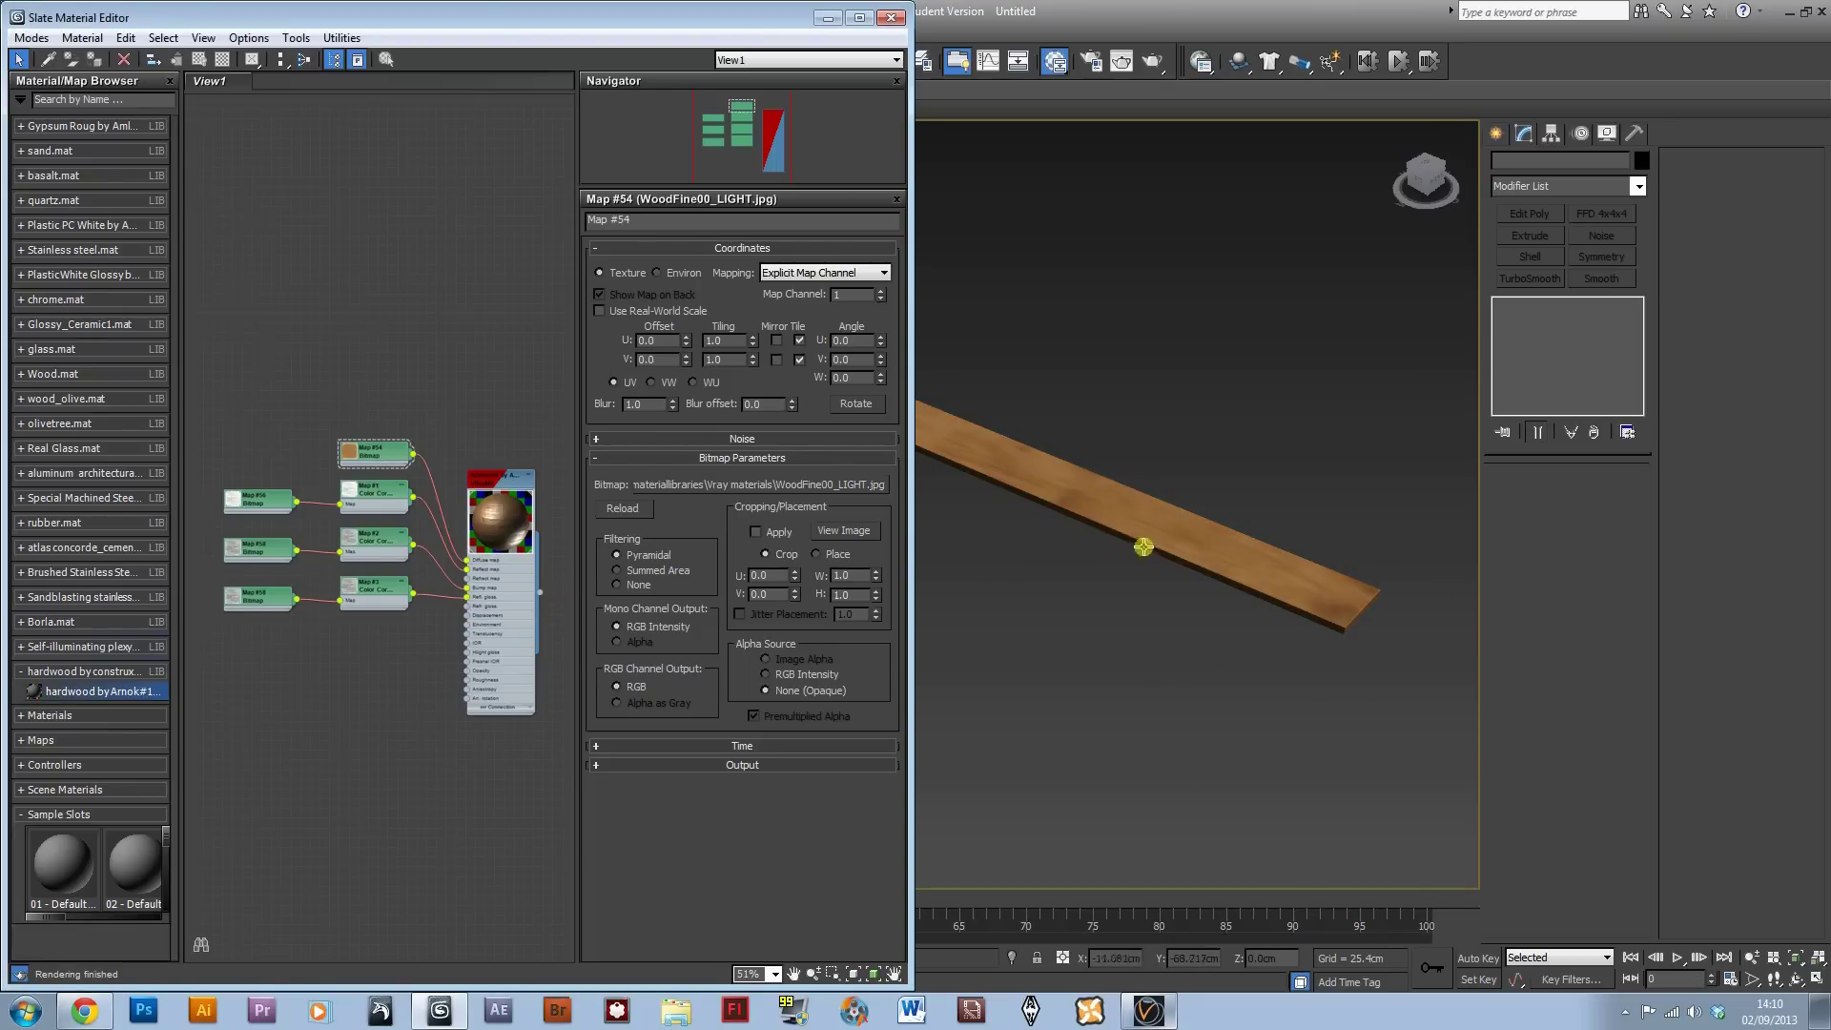
{"action": "left_click", "coordinate": [1142, 499]}
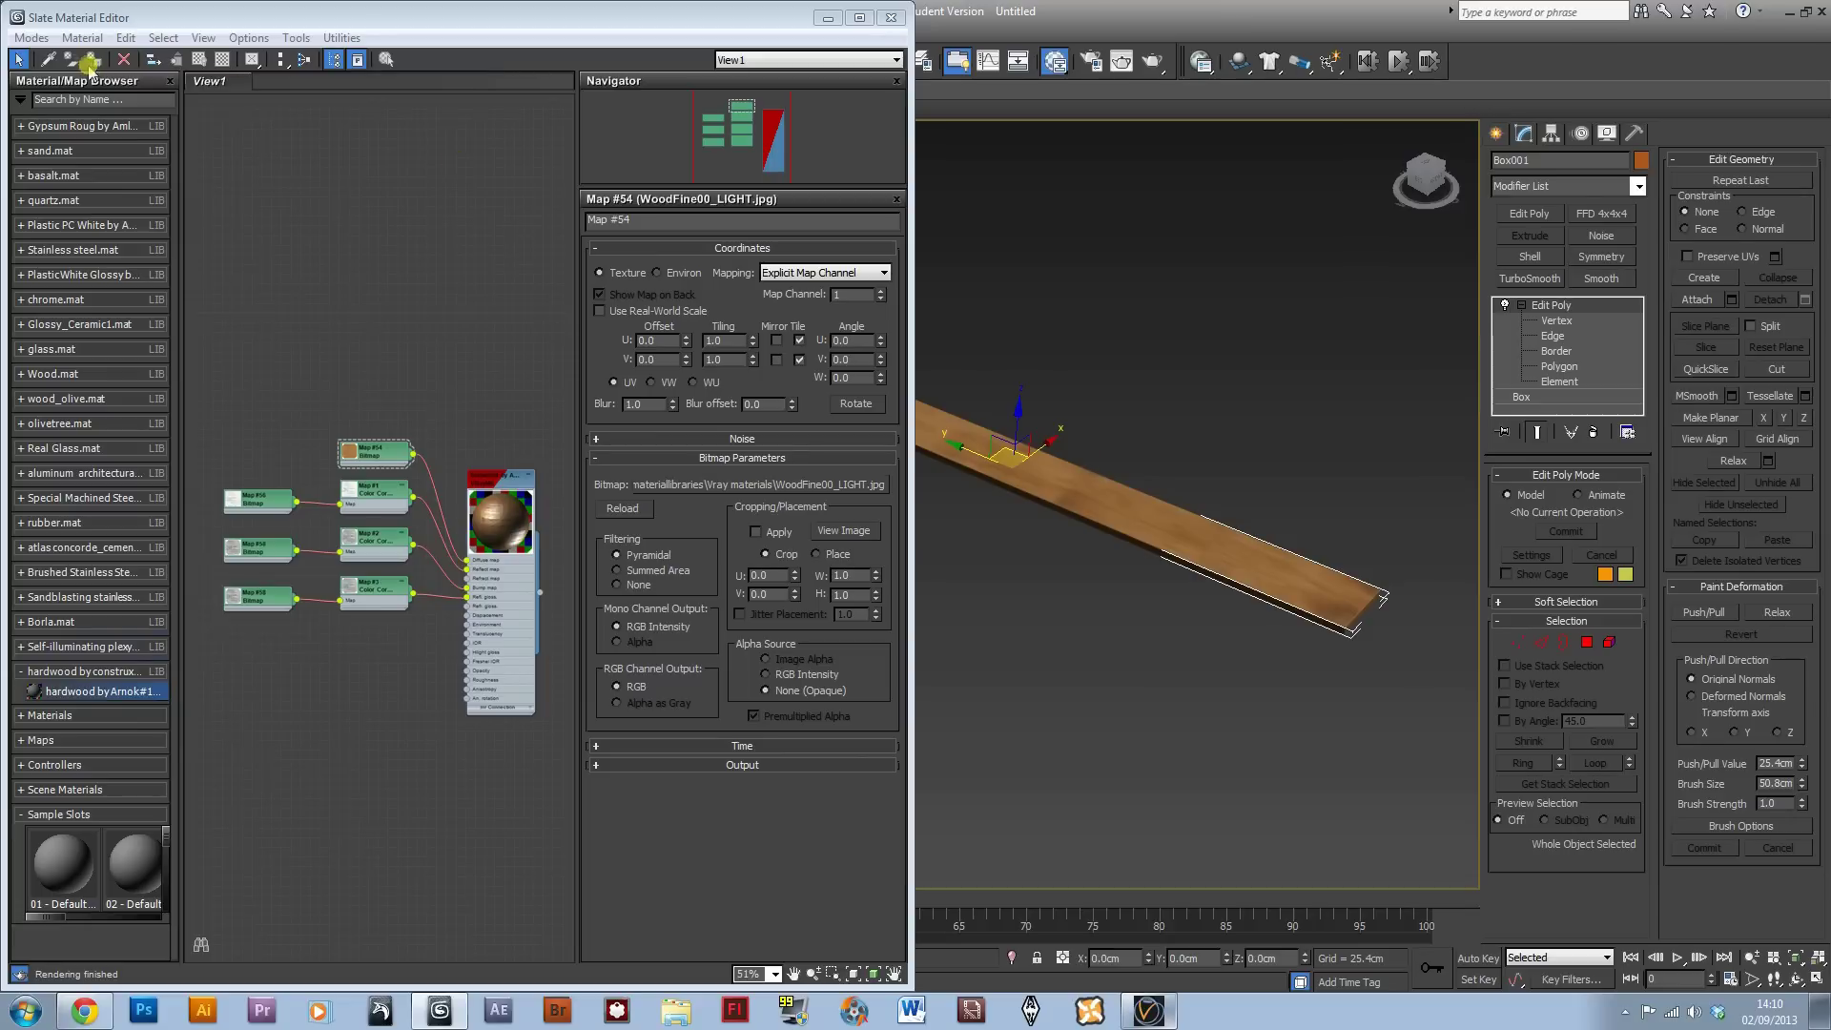
{"action": "double_click", "coordinate": [480, 474]}
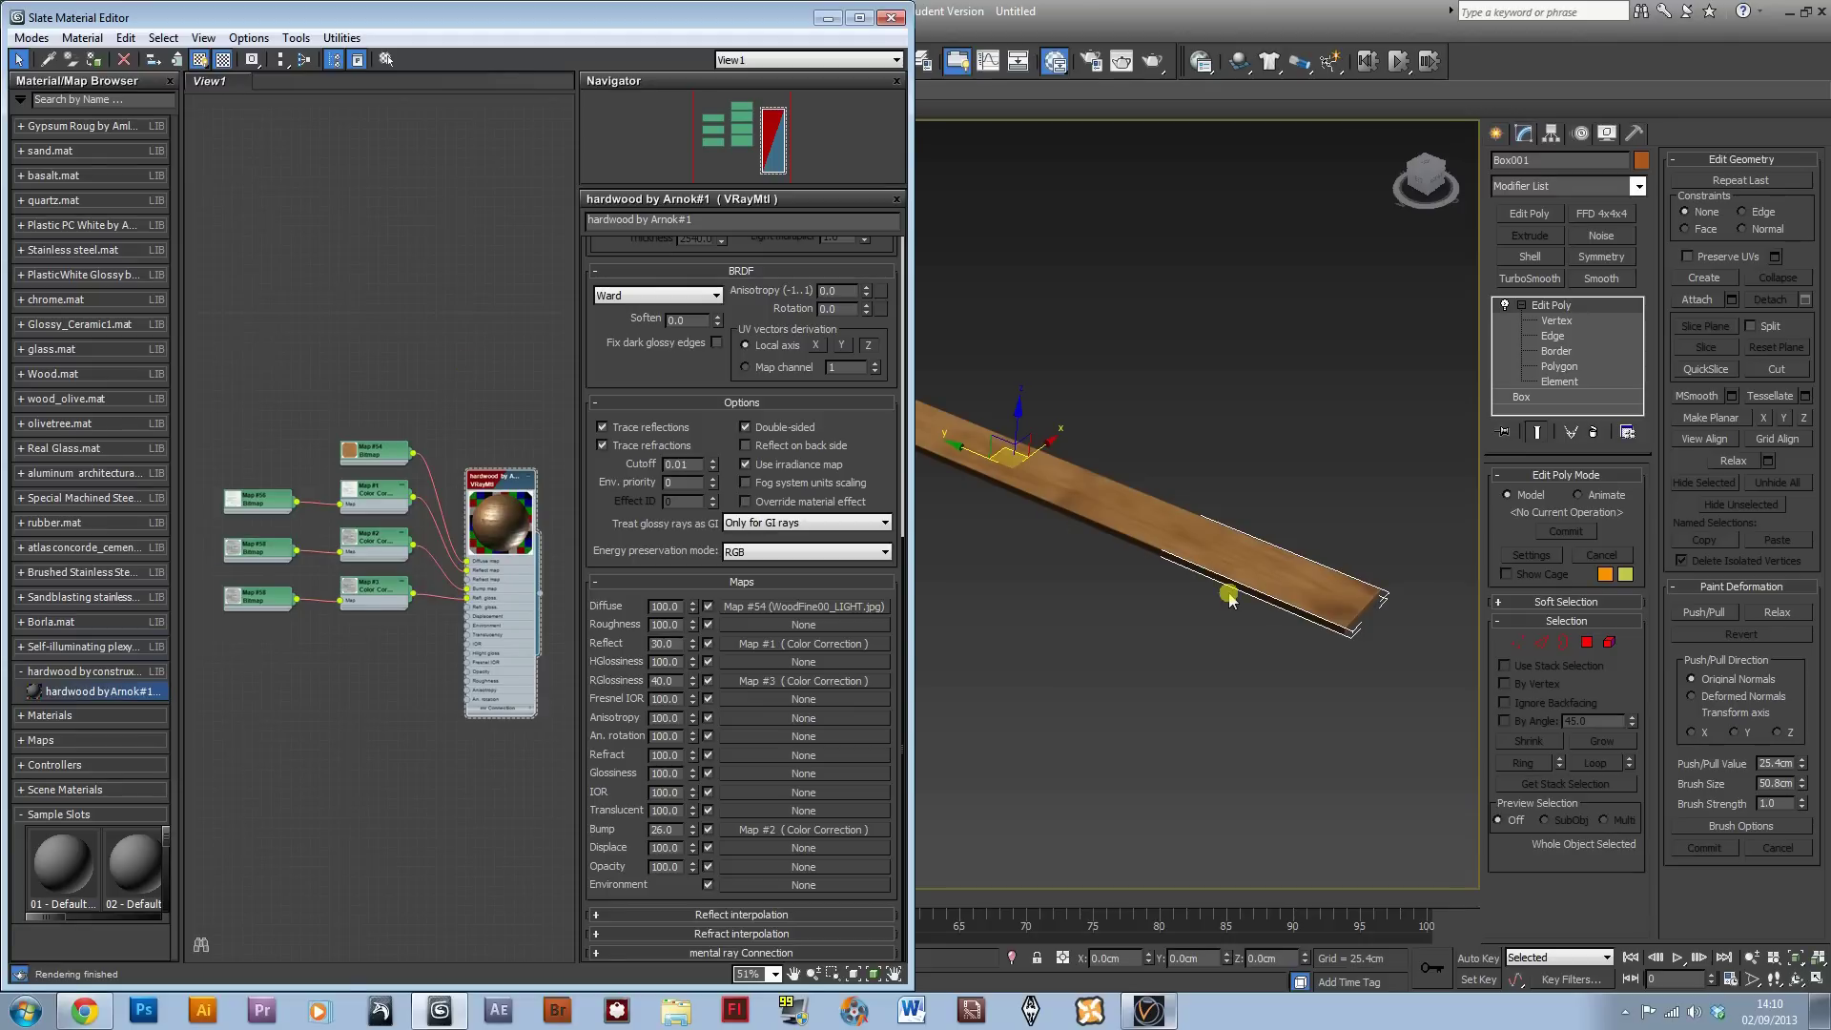
Step: Close the Slate editor and render a V-Ray test of the wood-textured plank
{"action": "left_click", "coordinate": [890, 19]}
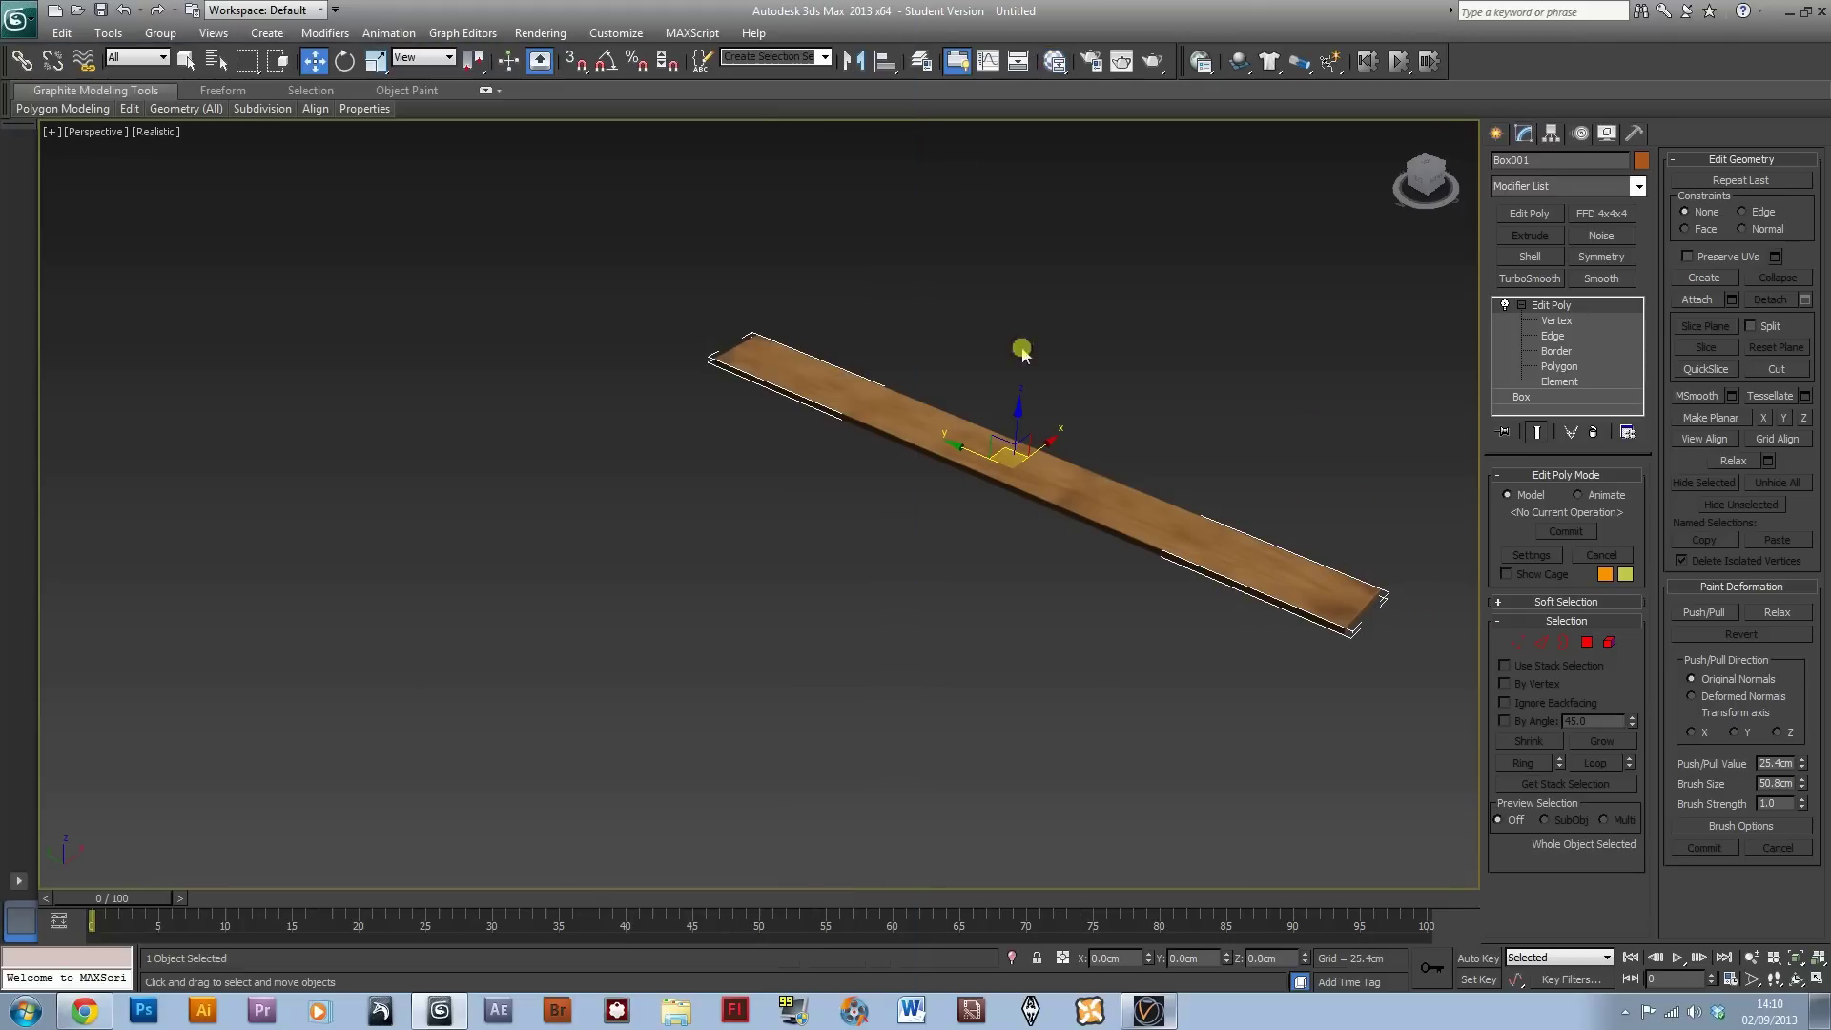
{"action": "middle_click_drag", "start_coordinate": [1170, 606], "coordinate": [840, 582], "text": "alt"}
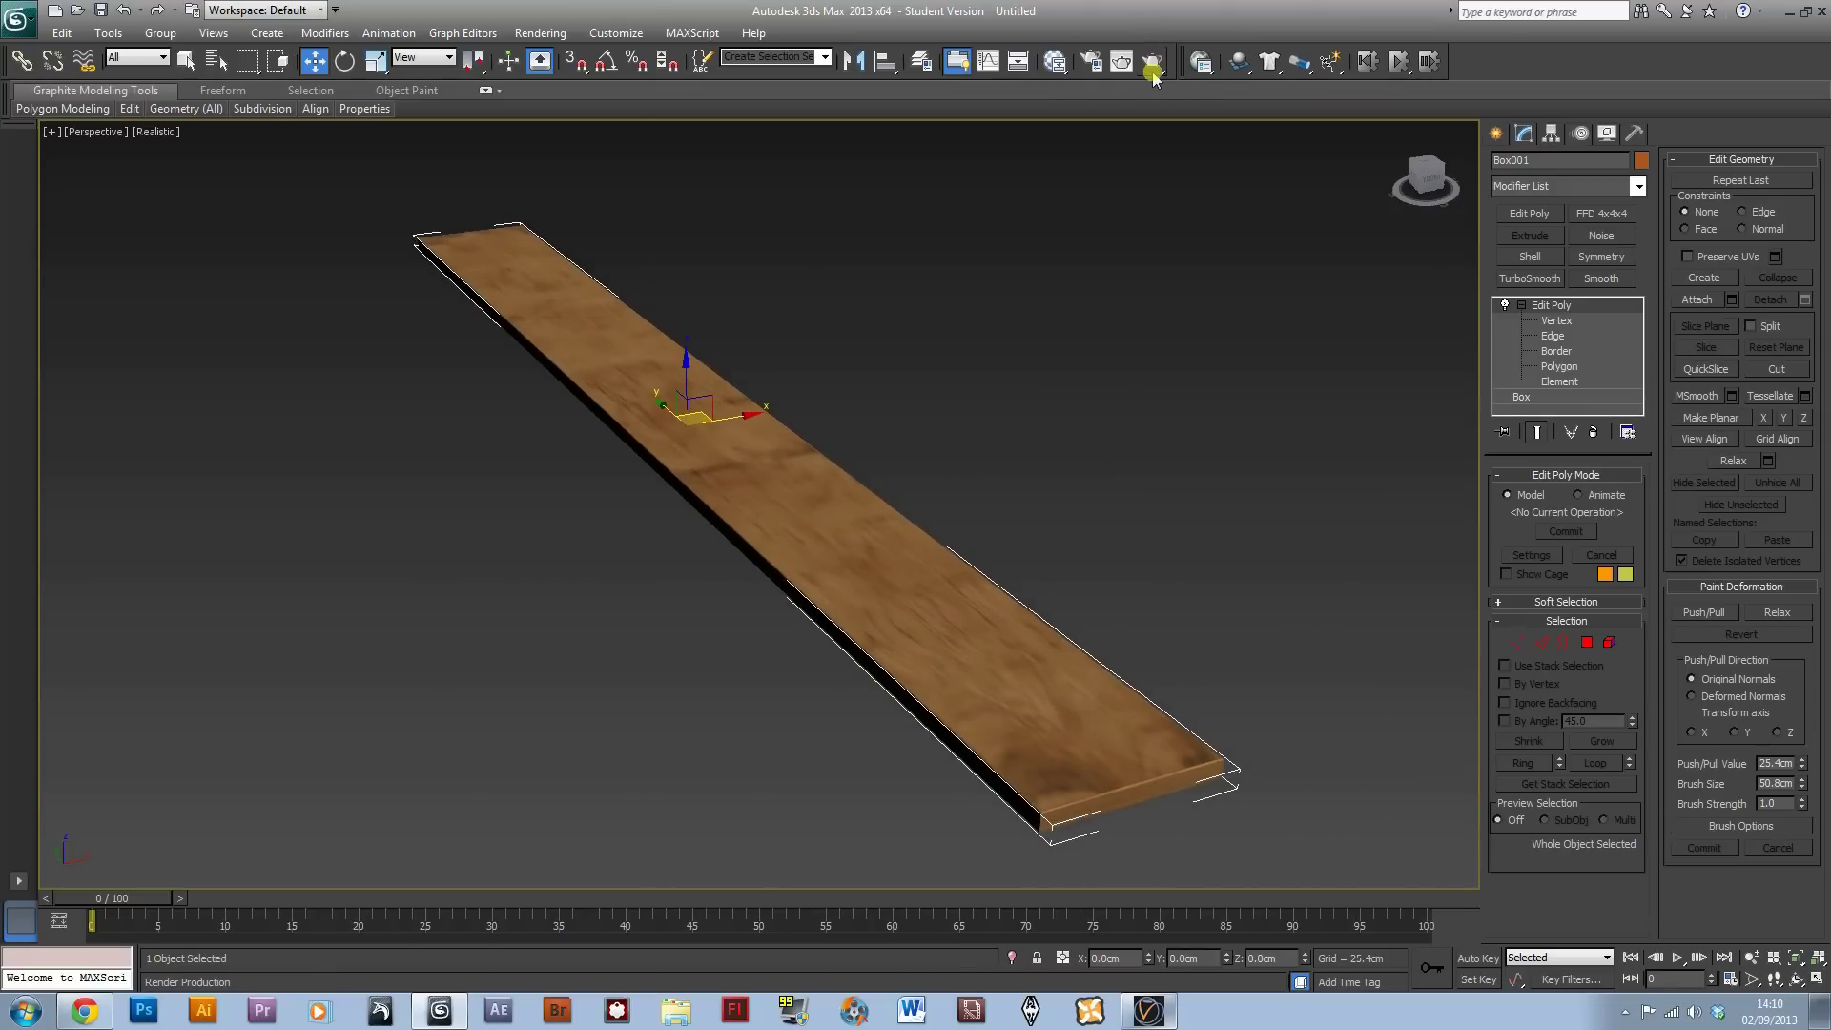
{"action": "left_click", "coordinate": [1152, 76]}
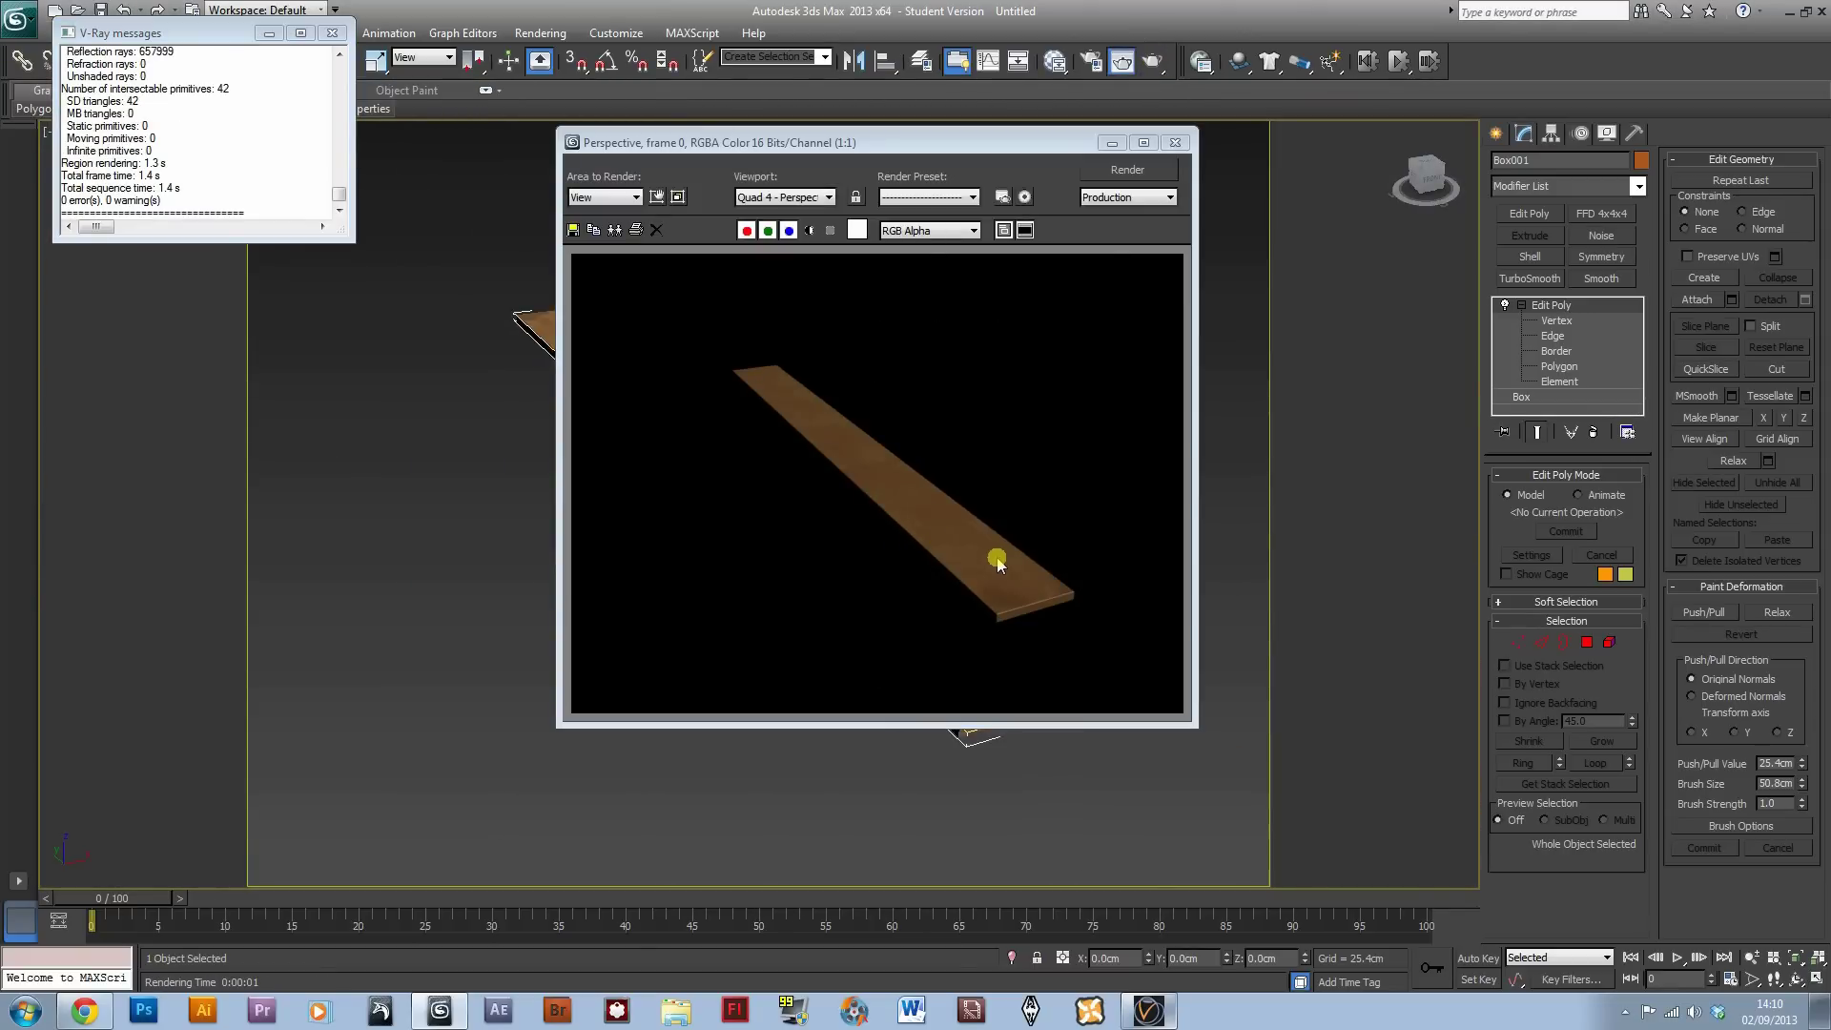
{"action": "scroll", "coordinate": [992, 561], "scroll_direction": "up", "scroll_amount": 2}
{"action": "scroll", "coordinate": [1006, 544], "scroll_direction": "down", "scroll_amount": 2}
{"action": "left_click", "coordinate": [1175, 142]}
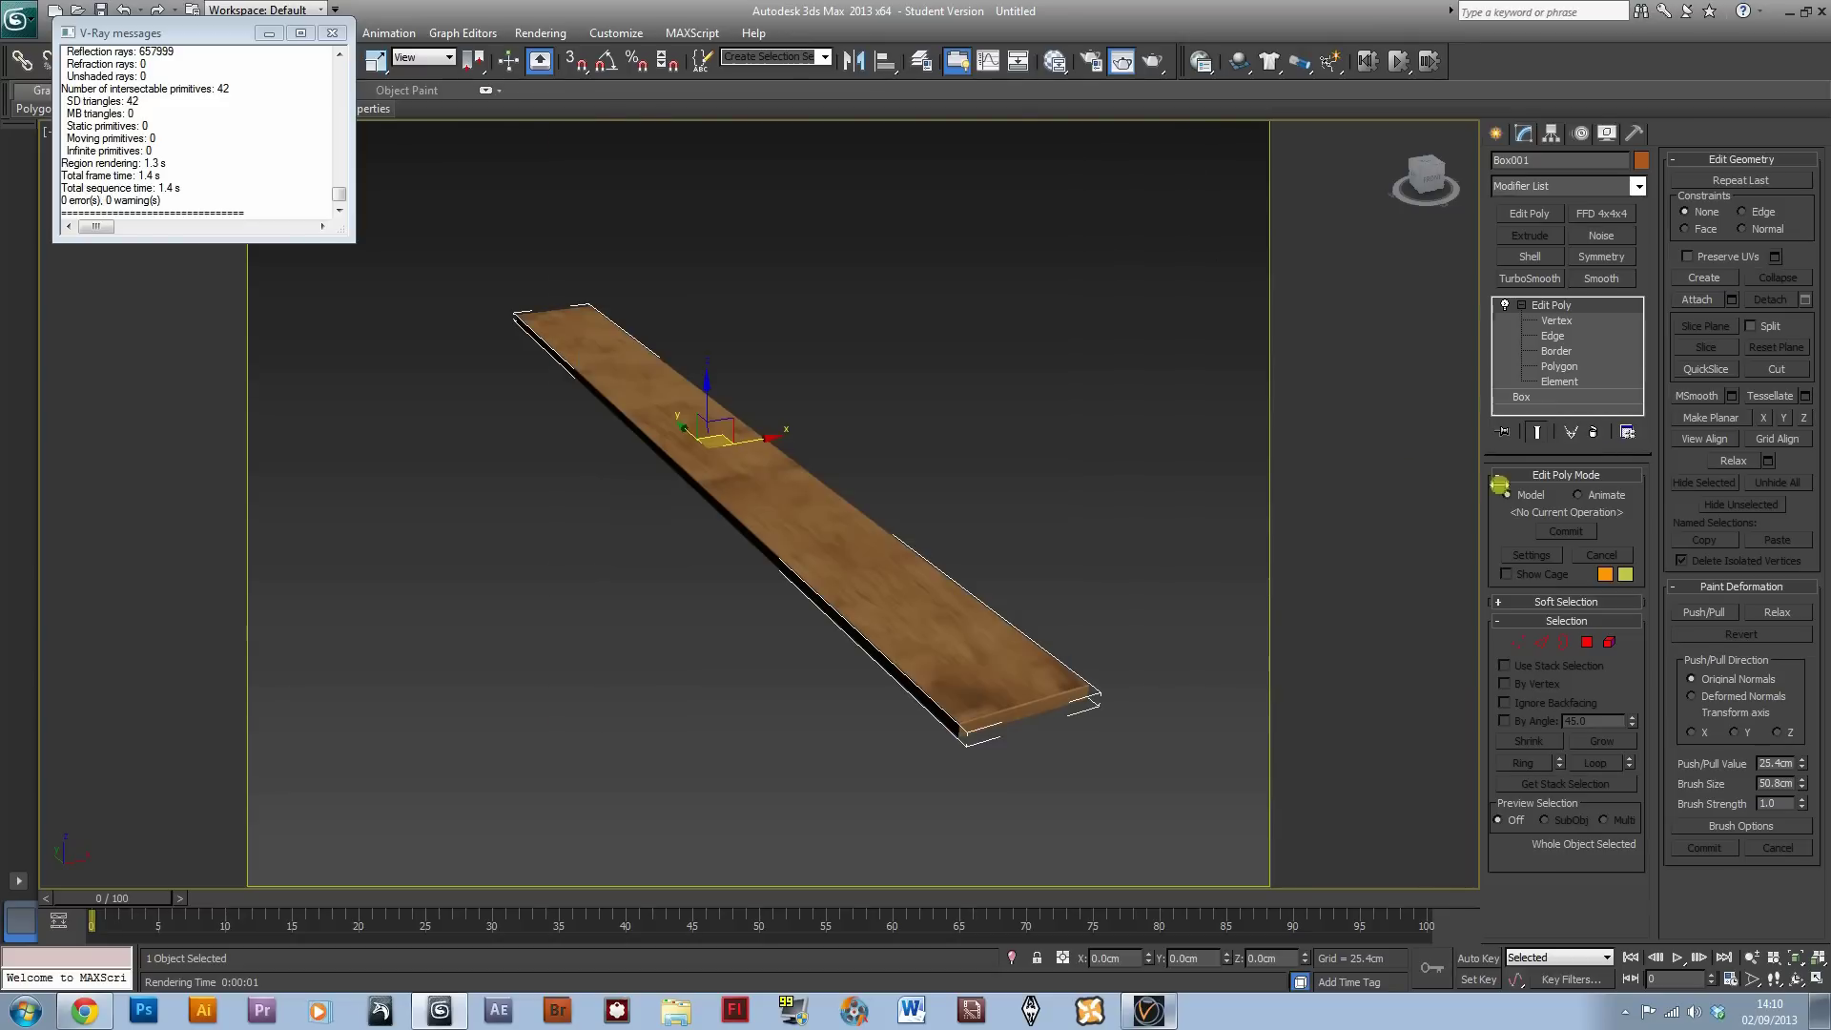
{"action": "left_click", "coordinate": [1636, 184]}
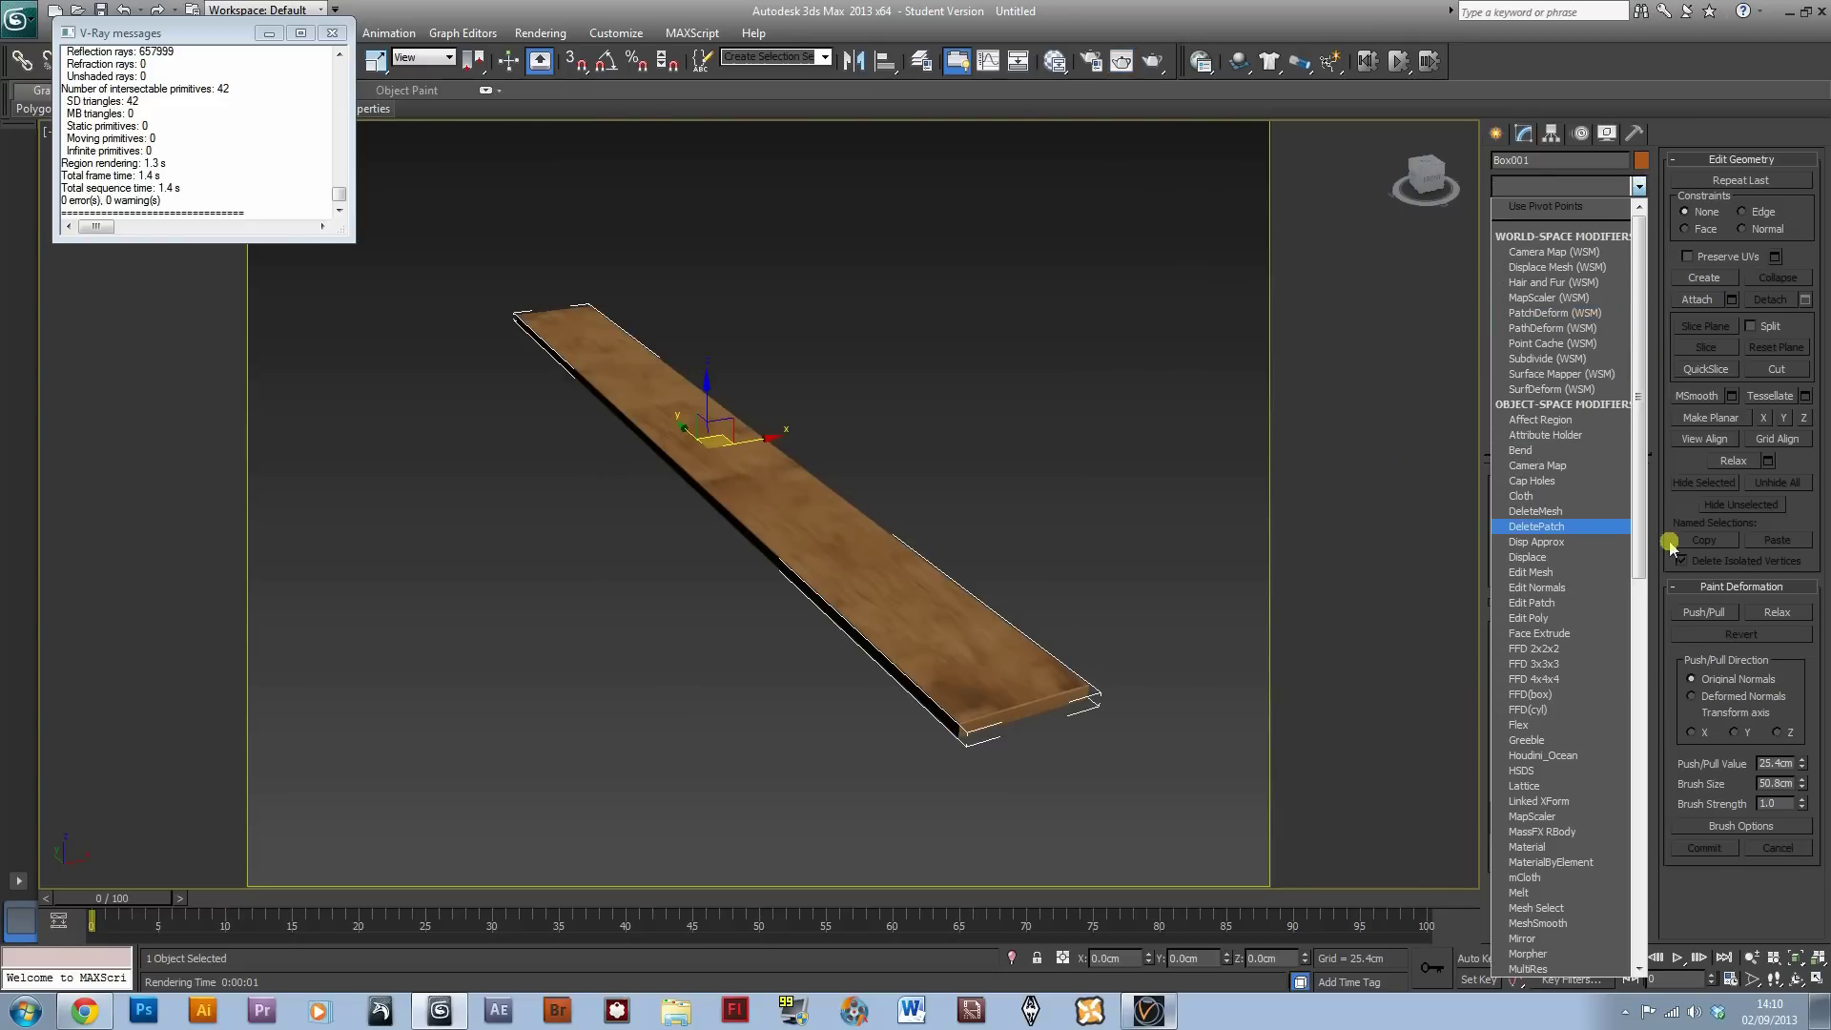
Step: Add a UVW Map modifier set to Box mapping and select its Gizmo
{"action": "left_click_drag", "start_coordinate": [1645, 504], "coordinate": [1615, 925]}
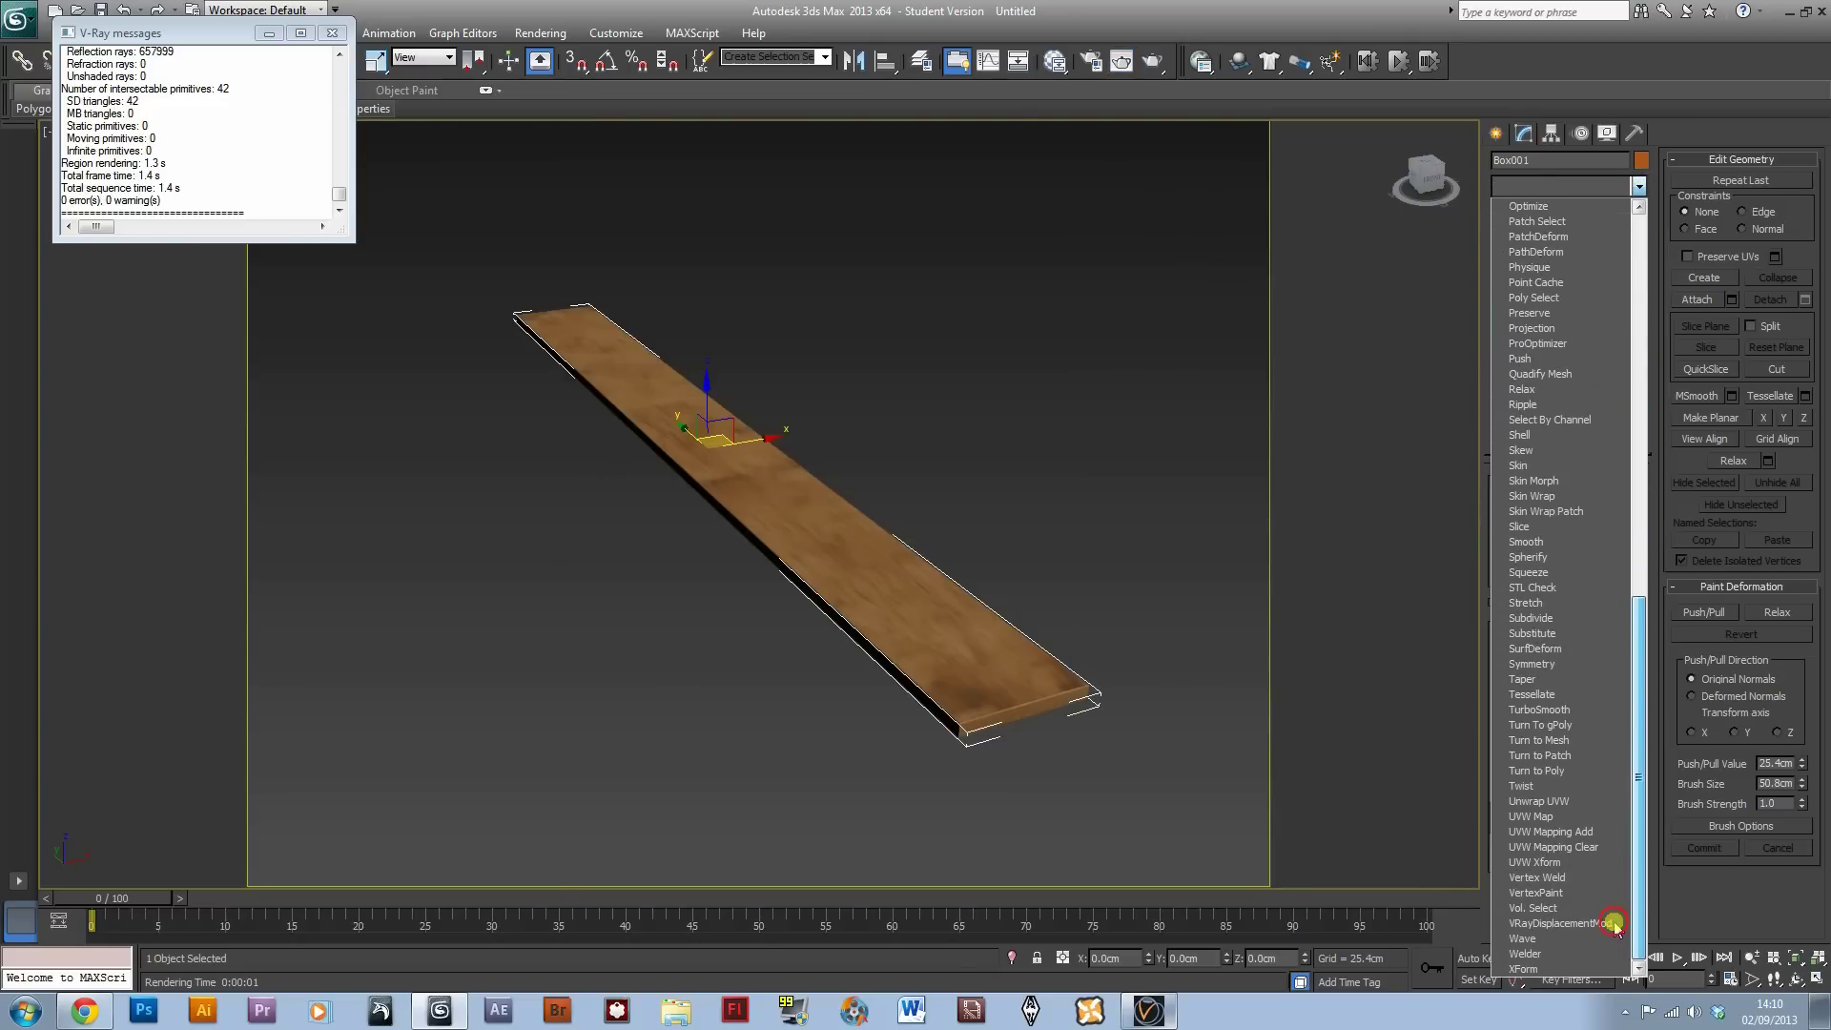
{"action": "left_click", "coordinate": [1594, 817]}
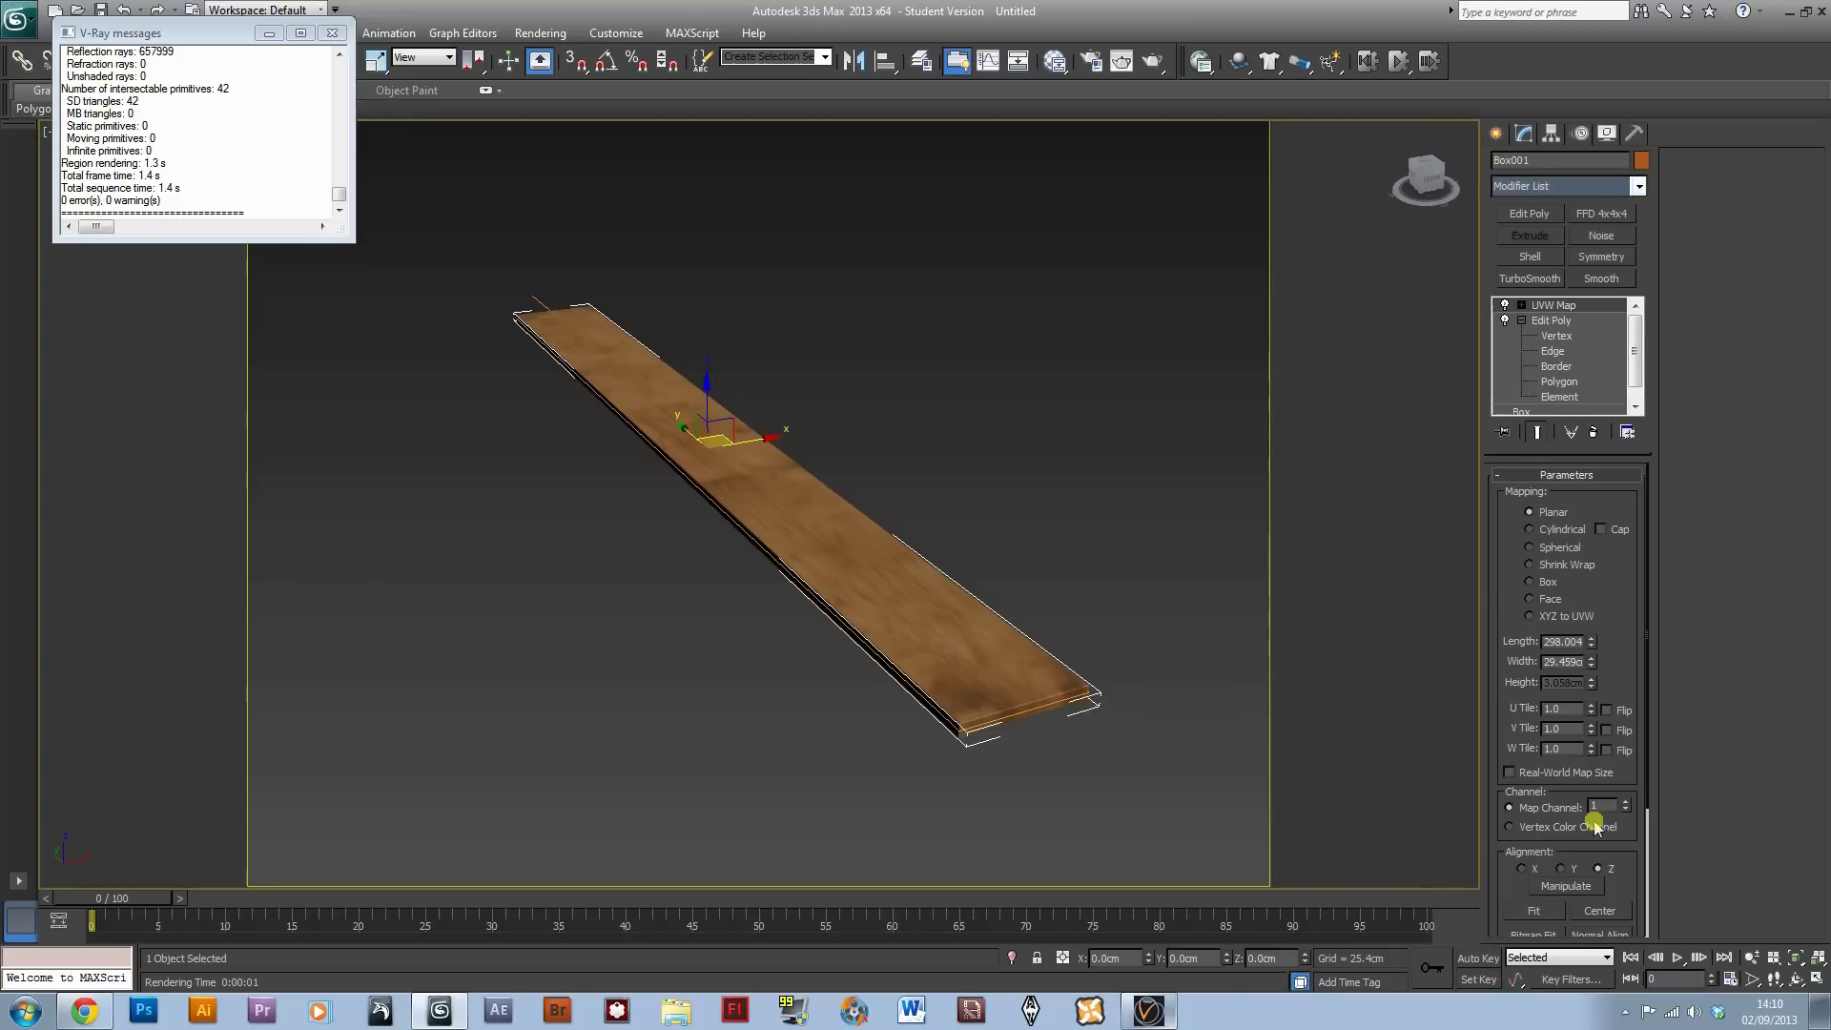
{"action": "left_click", "coordinate": [1532, 583]}
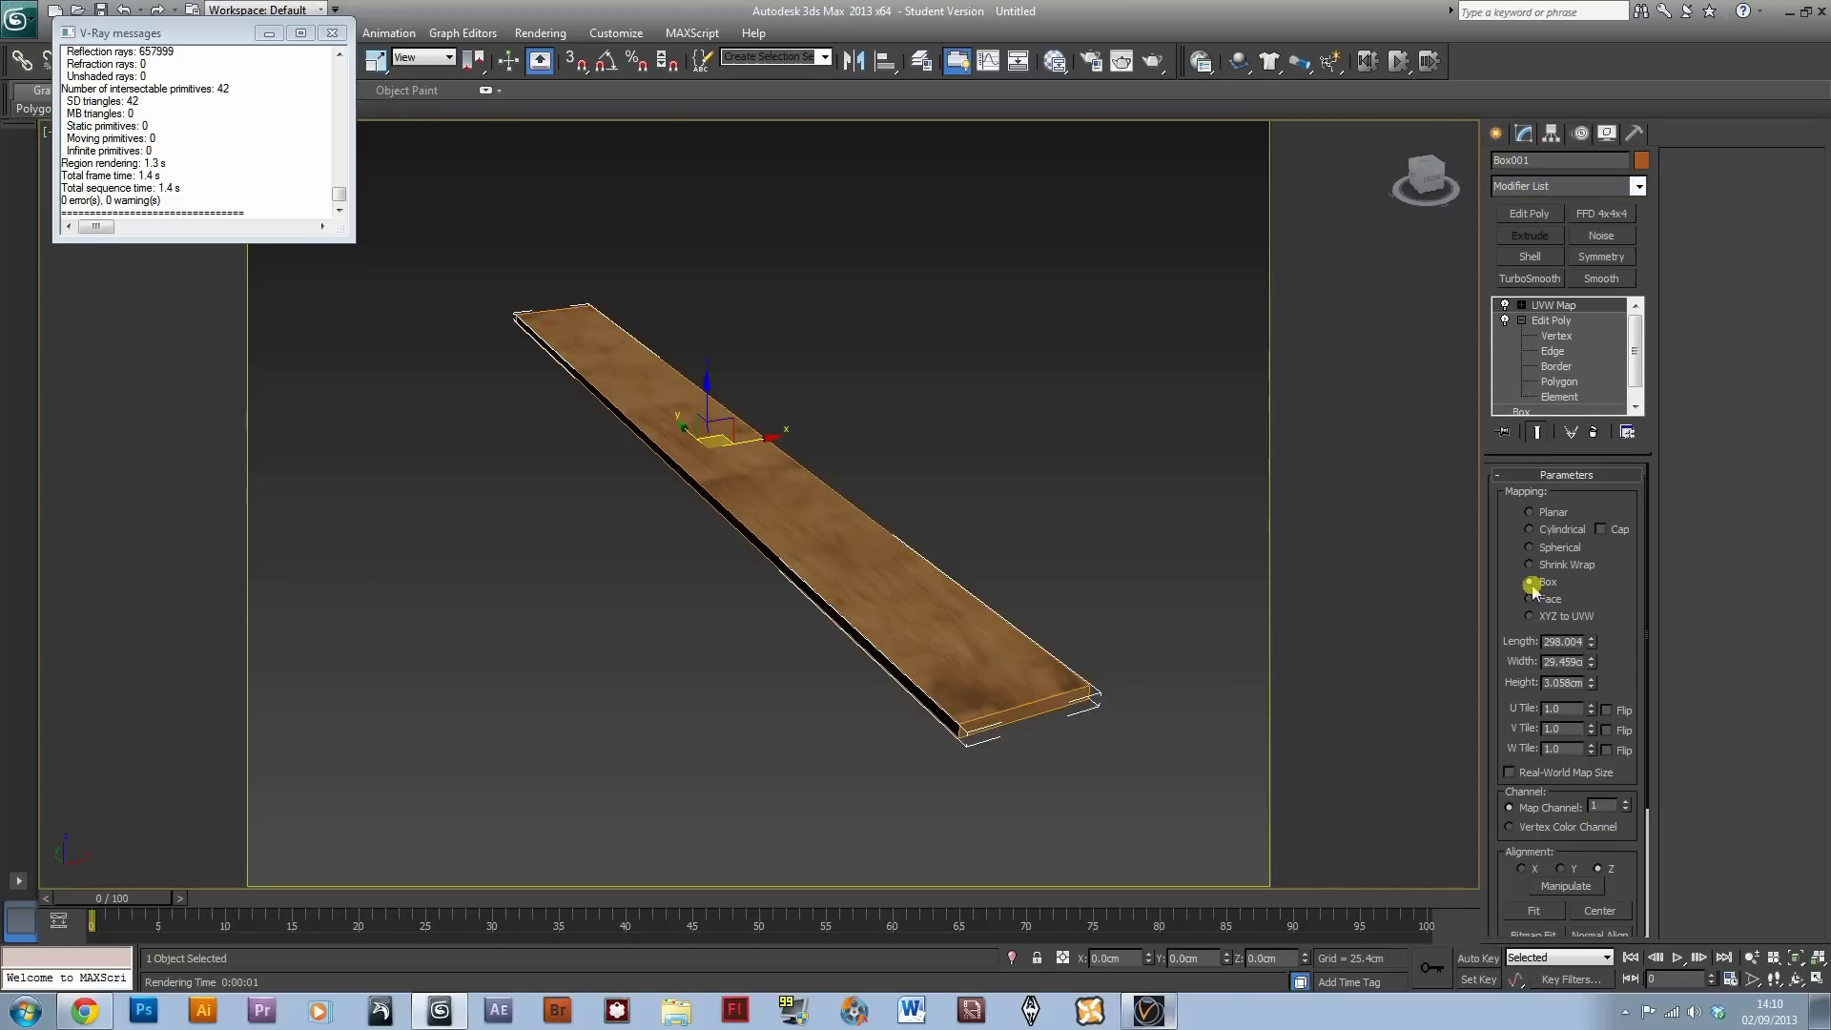
{"action": "left_click", "coordinate": [1521, 305]}
{"action": "left_click", "coordinate": [1543, 320]}
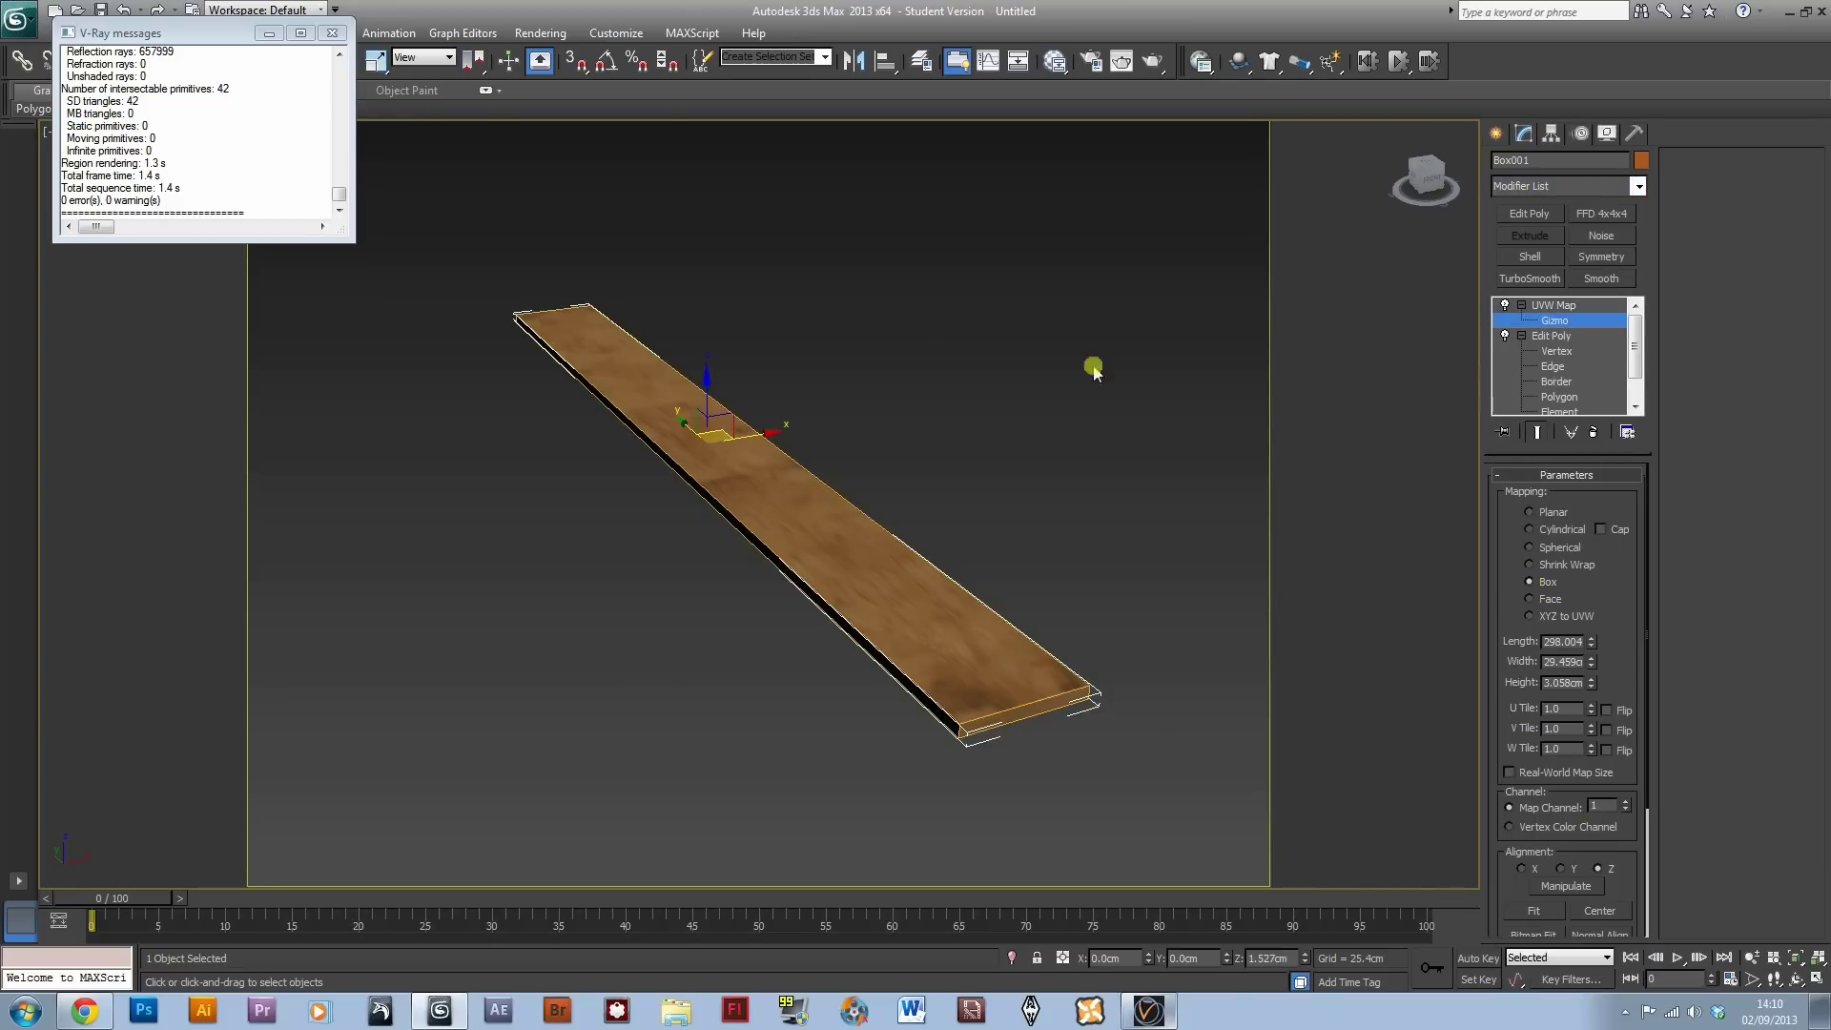
Step: Scale the UVW Map gizmo up much larger than the plank
{"action": "middle_click_drag", "start_coordinate": [785, 412], "coordinate": [712, 467], "text": "alt"}
{"action": "left_click_drag", "start_coordinate": [712, 467], "coordinate": [515, 658]}
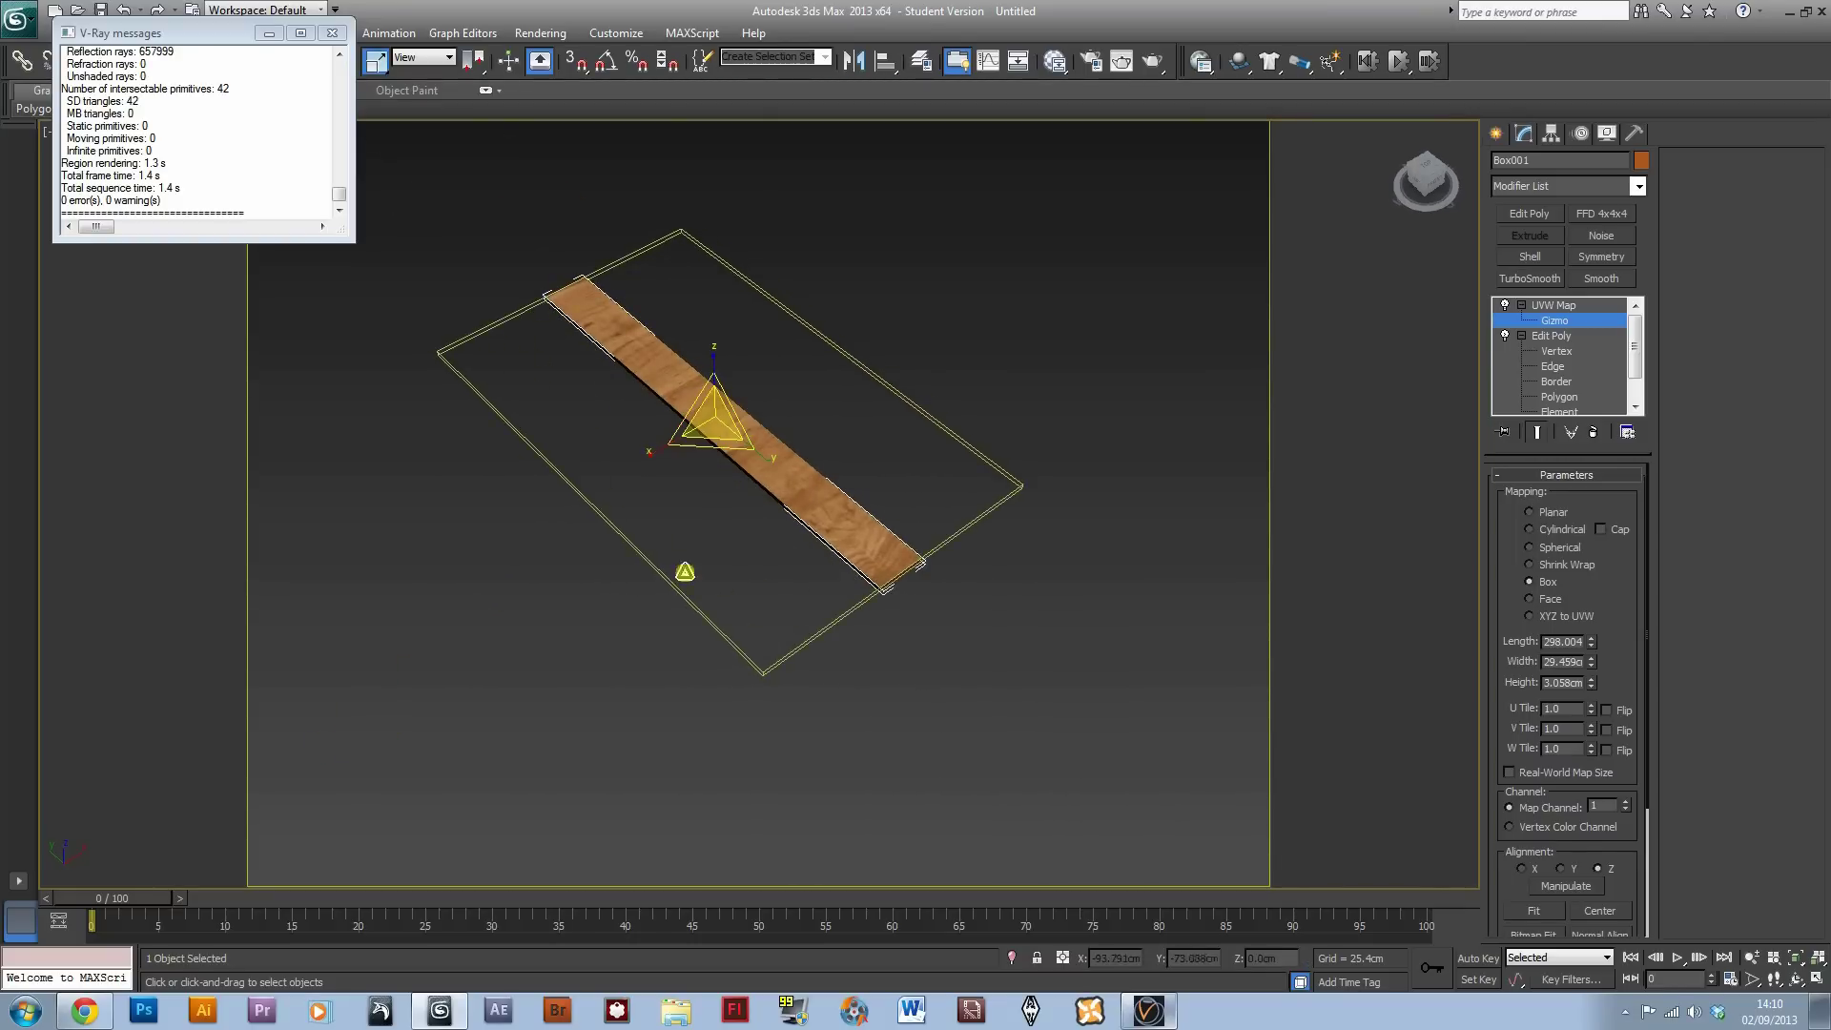
{"action": "left_click_drag", "start_coordinate": [672, 481], "coordinate": [621, 495]}
{"action": "middle_click_drag", "start_coordinate": [621, 495], "coordinate": [694, 482], "text": "alt"}
Step: Rotate the mapping gizmo 90 degrees on Z with Angle Snap on
{"action": "key", "text": "e"}
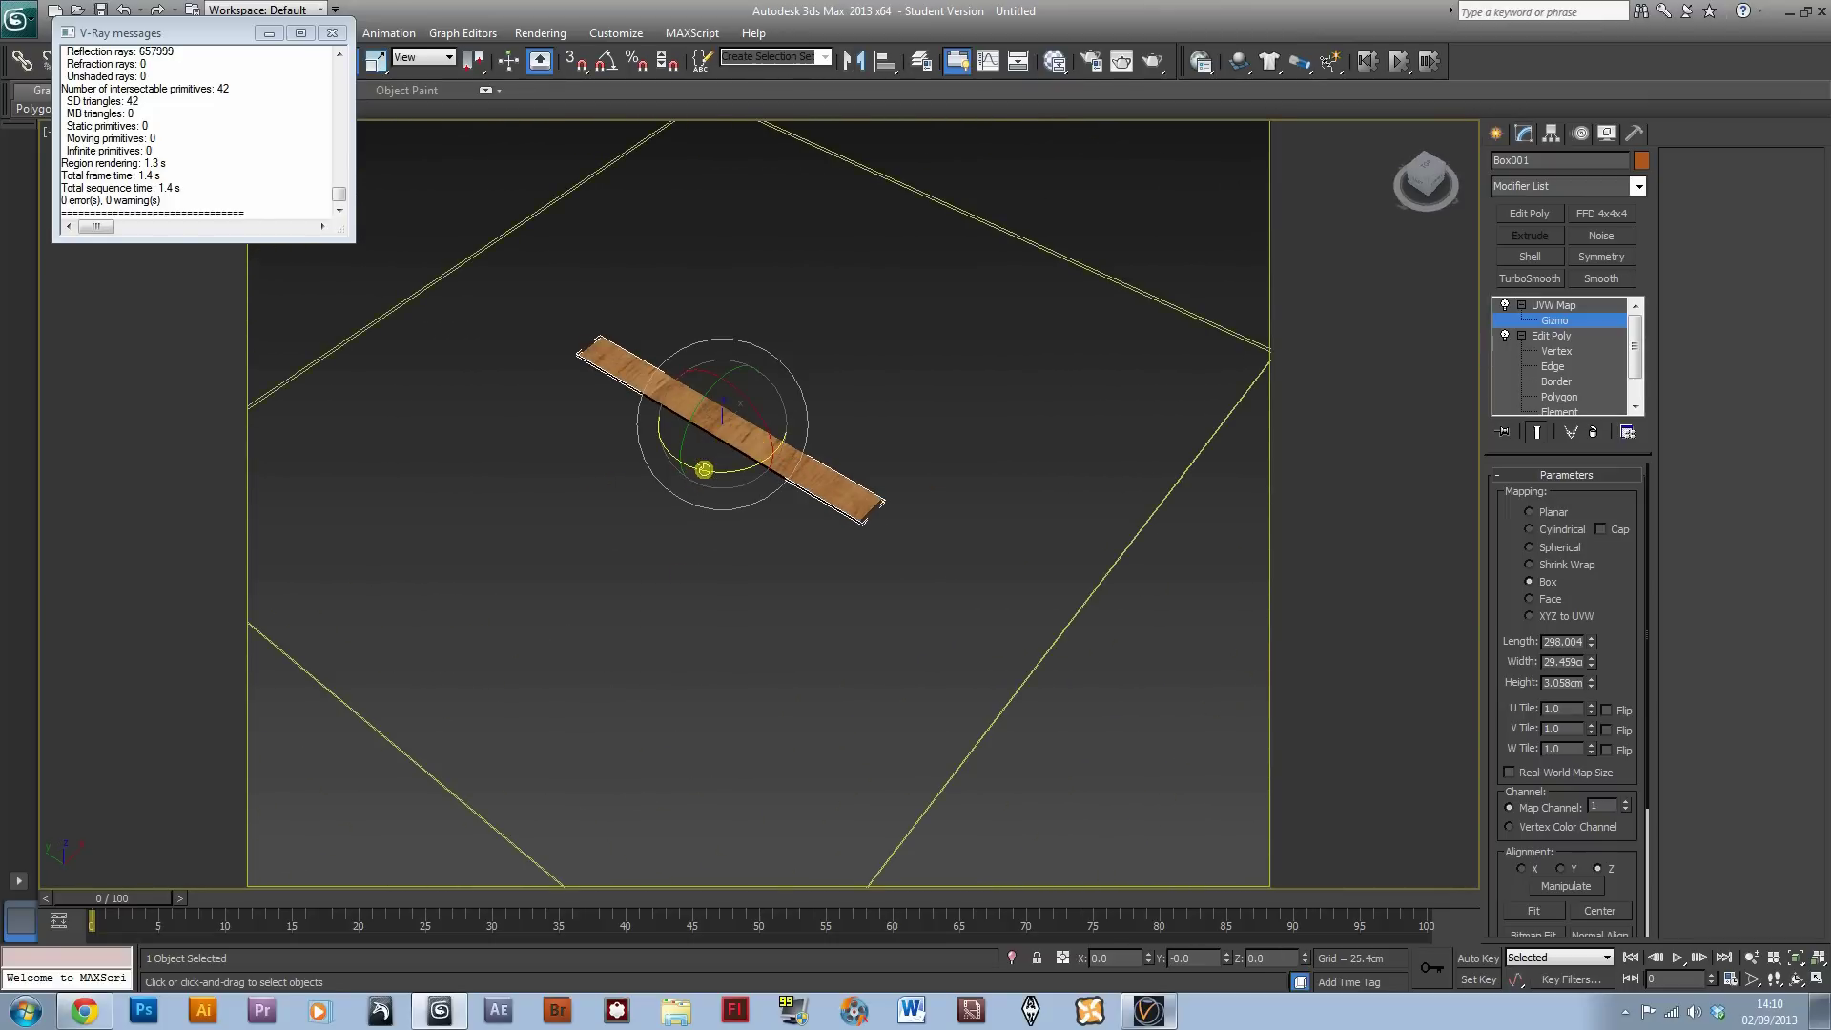
{"action": "left_click", "coordinate": [607, 61]}
{"action": "left_click_drag", "start_coordinate": [710, 468], "coordinate": [793, 464]}
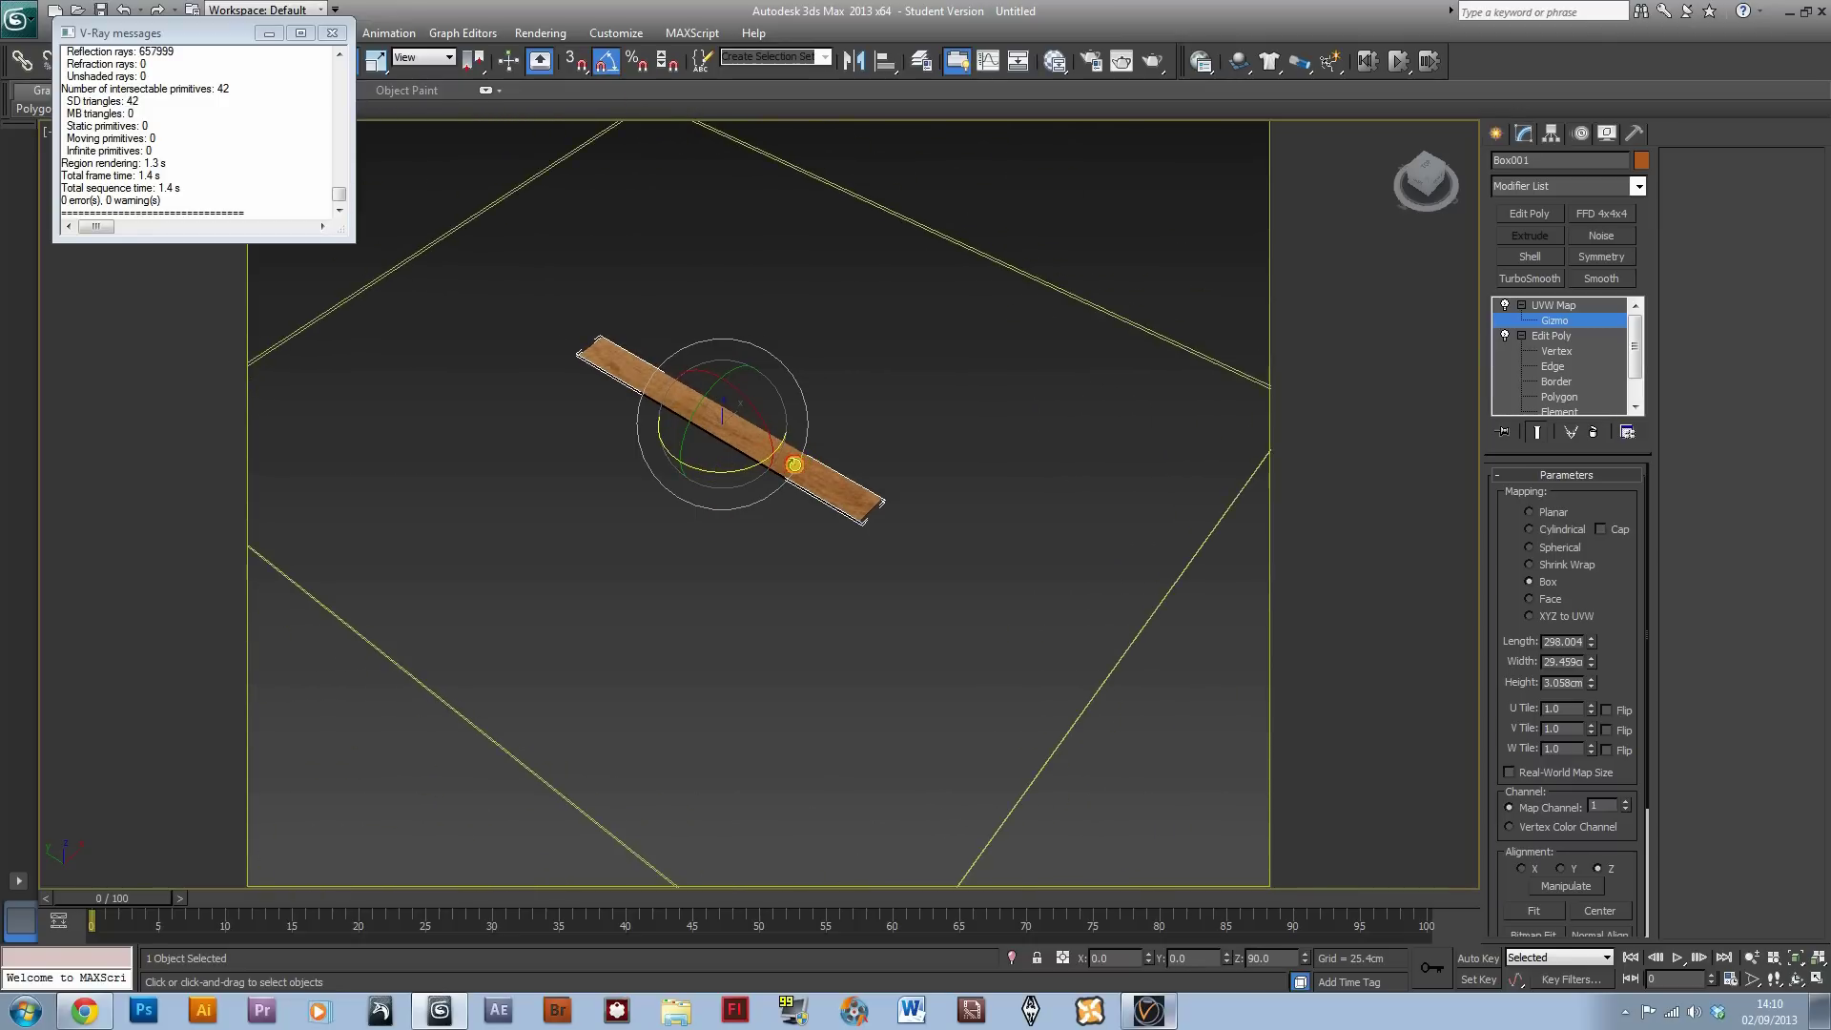
{"action": "middle_click_drag", "start_coordinate": [990, 549], "coordinate": [834, 579], "text": "alt"}
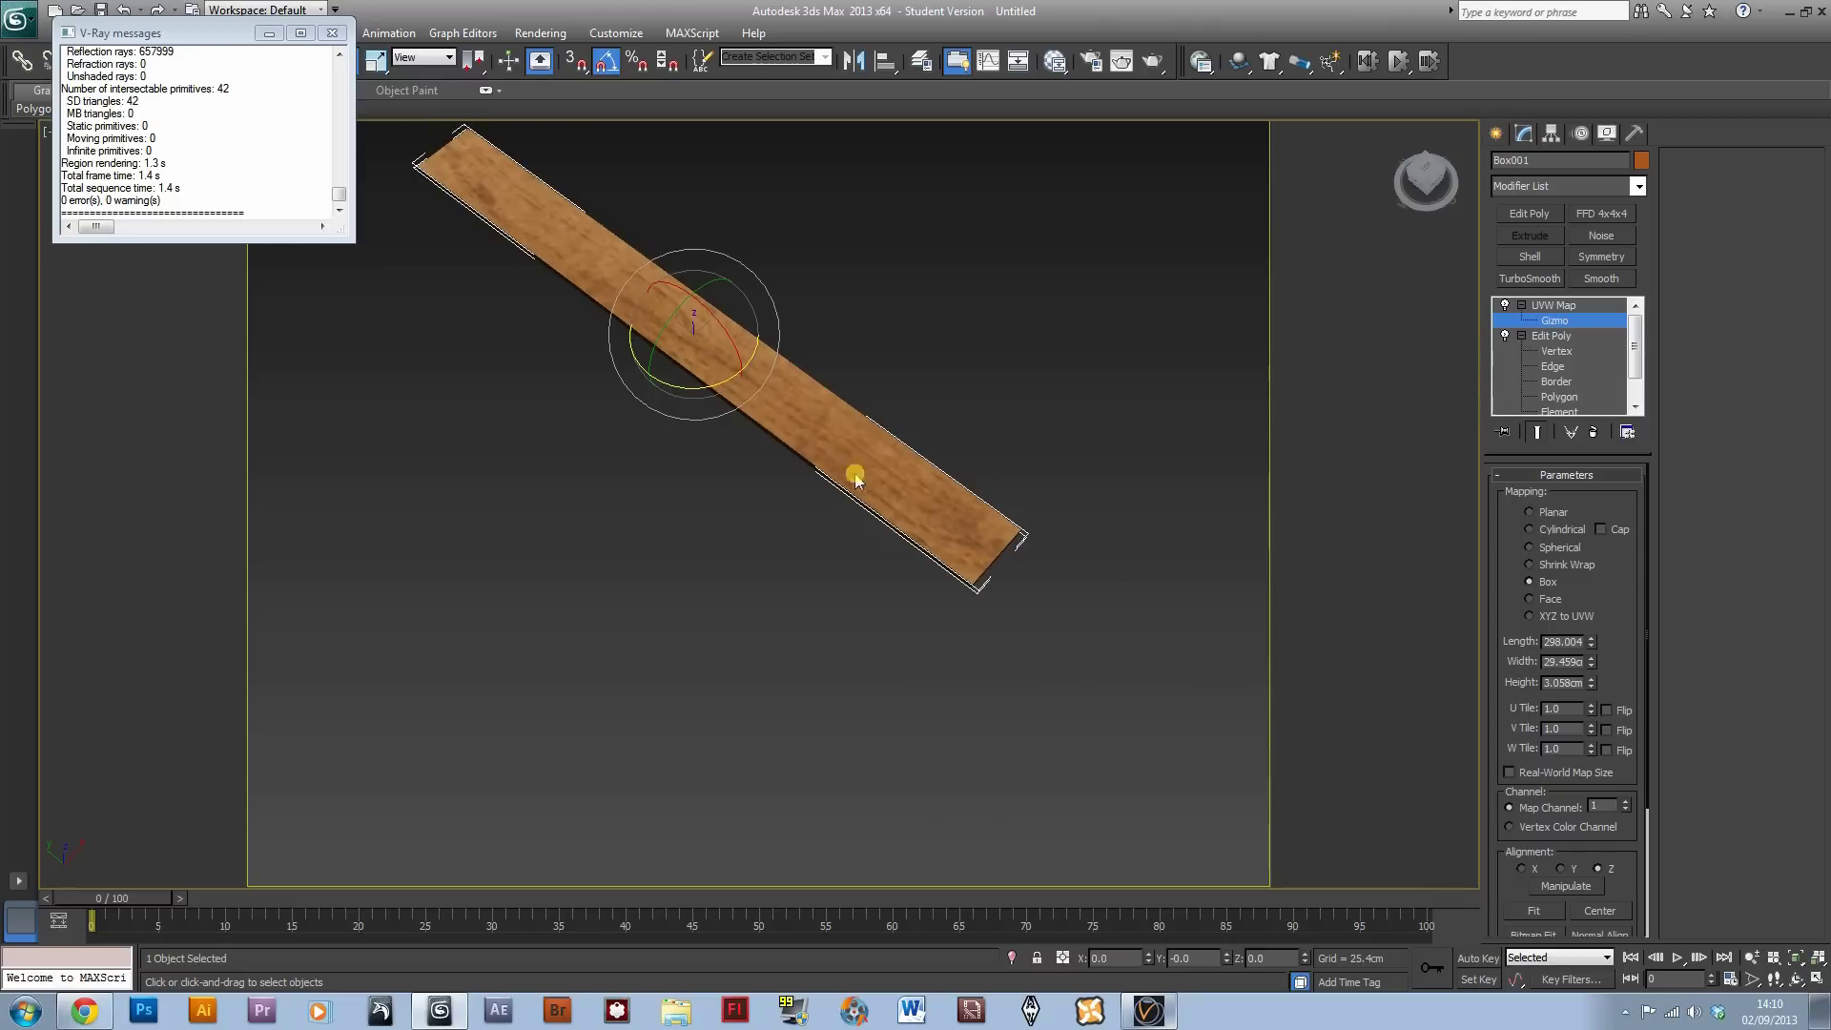
{"action": "scroll", "coordinate": [617, 393], "scroll_direction": "down", "scroll_amount": 3}
{"action": "scroll", "coordinate": [617, 393], "scroll_direction": "down", "scroll_amount": 4}
Step: Move the mapping gizmo off-centre to shift the wood grain on the plank
{"action": "key", "text": "w"}
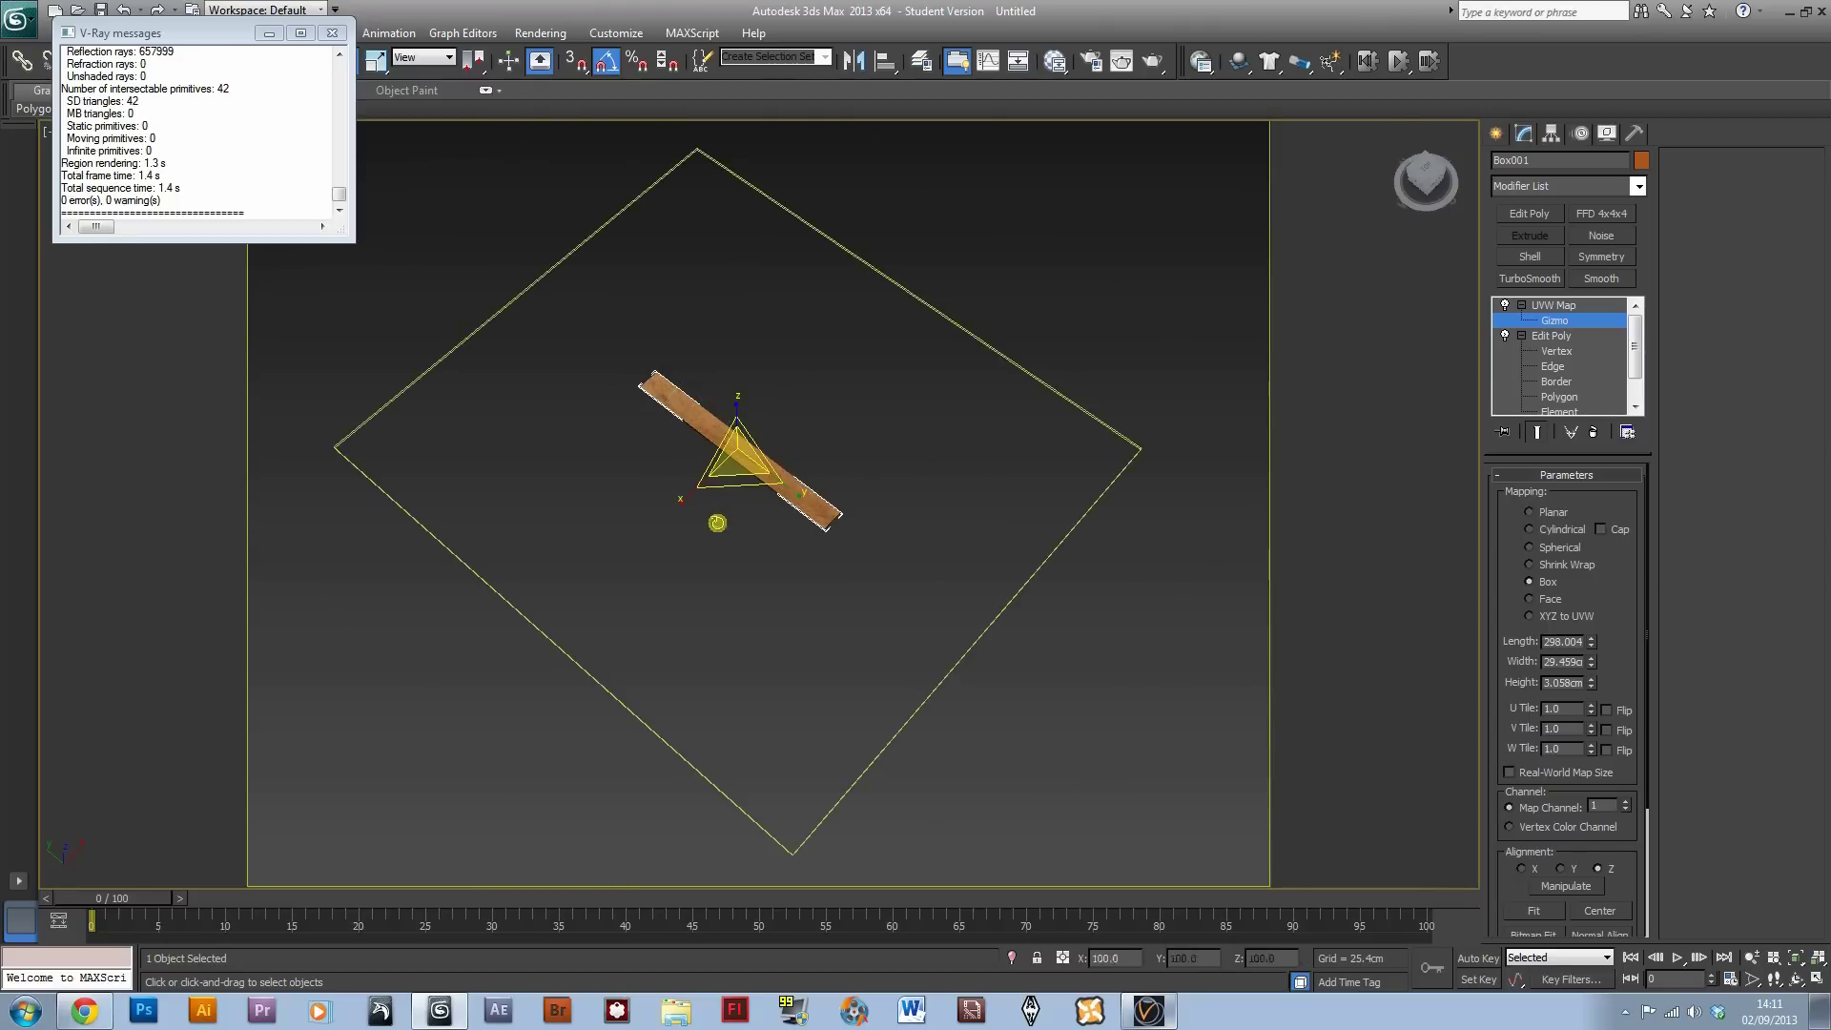
{"action": "left_click_drag", "start_coordinate": [729, 483], "coordinate": [737, 476]}
{"action": "middle_click_drag", "start_coordinate": [737, 477], "coordinate": [779, 493], "text": "alt"}
{"action": "scroll", "coordinate": [779, 492], "scroll_direction": "up", "scroll_amount": 4}
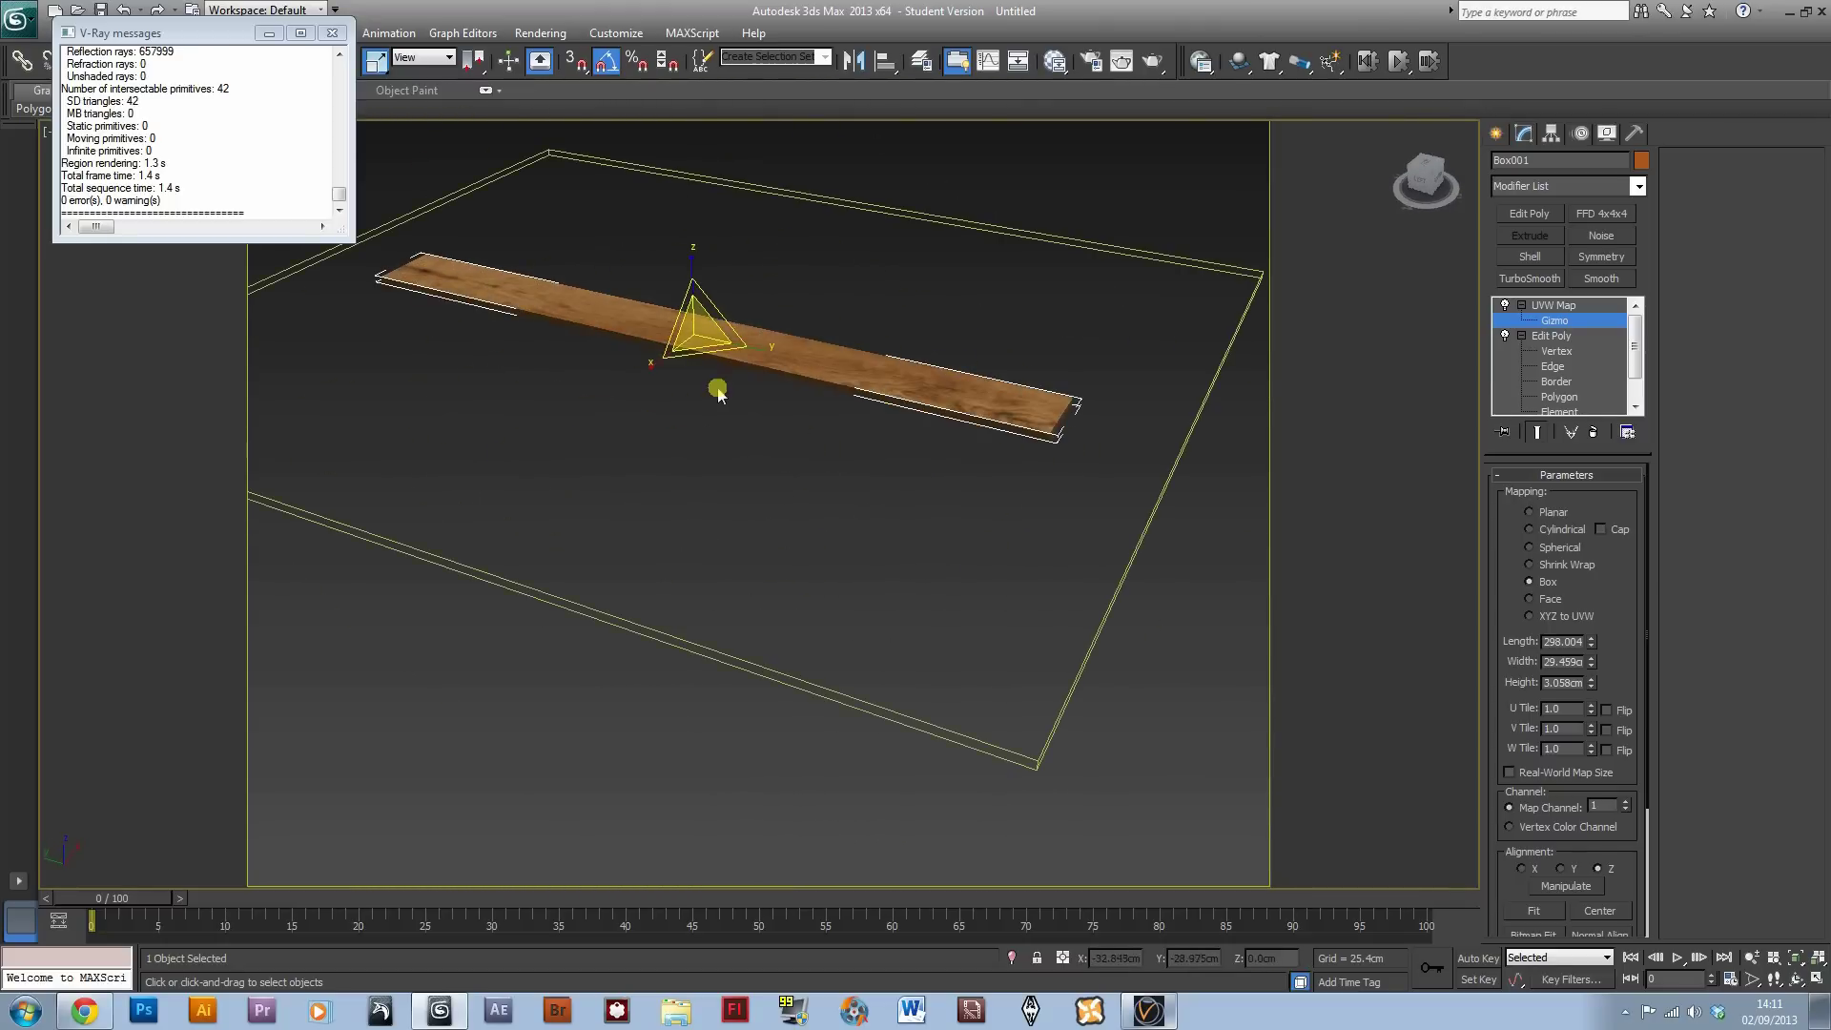
{"action": "middle_click_drag", "start_coordinate": [718, 394], "coordinate": [627, 596], "text": "alt"}
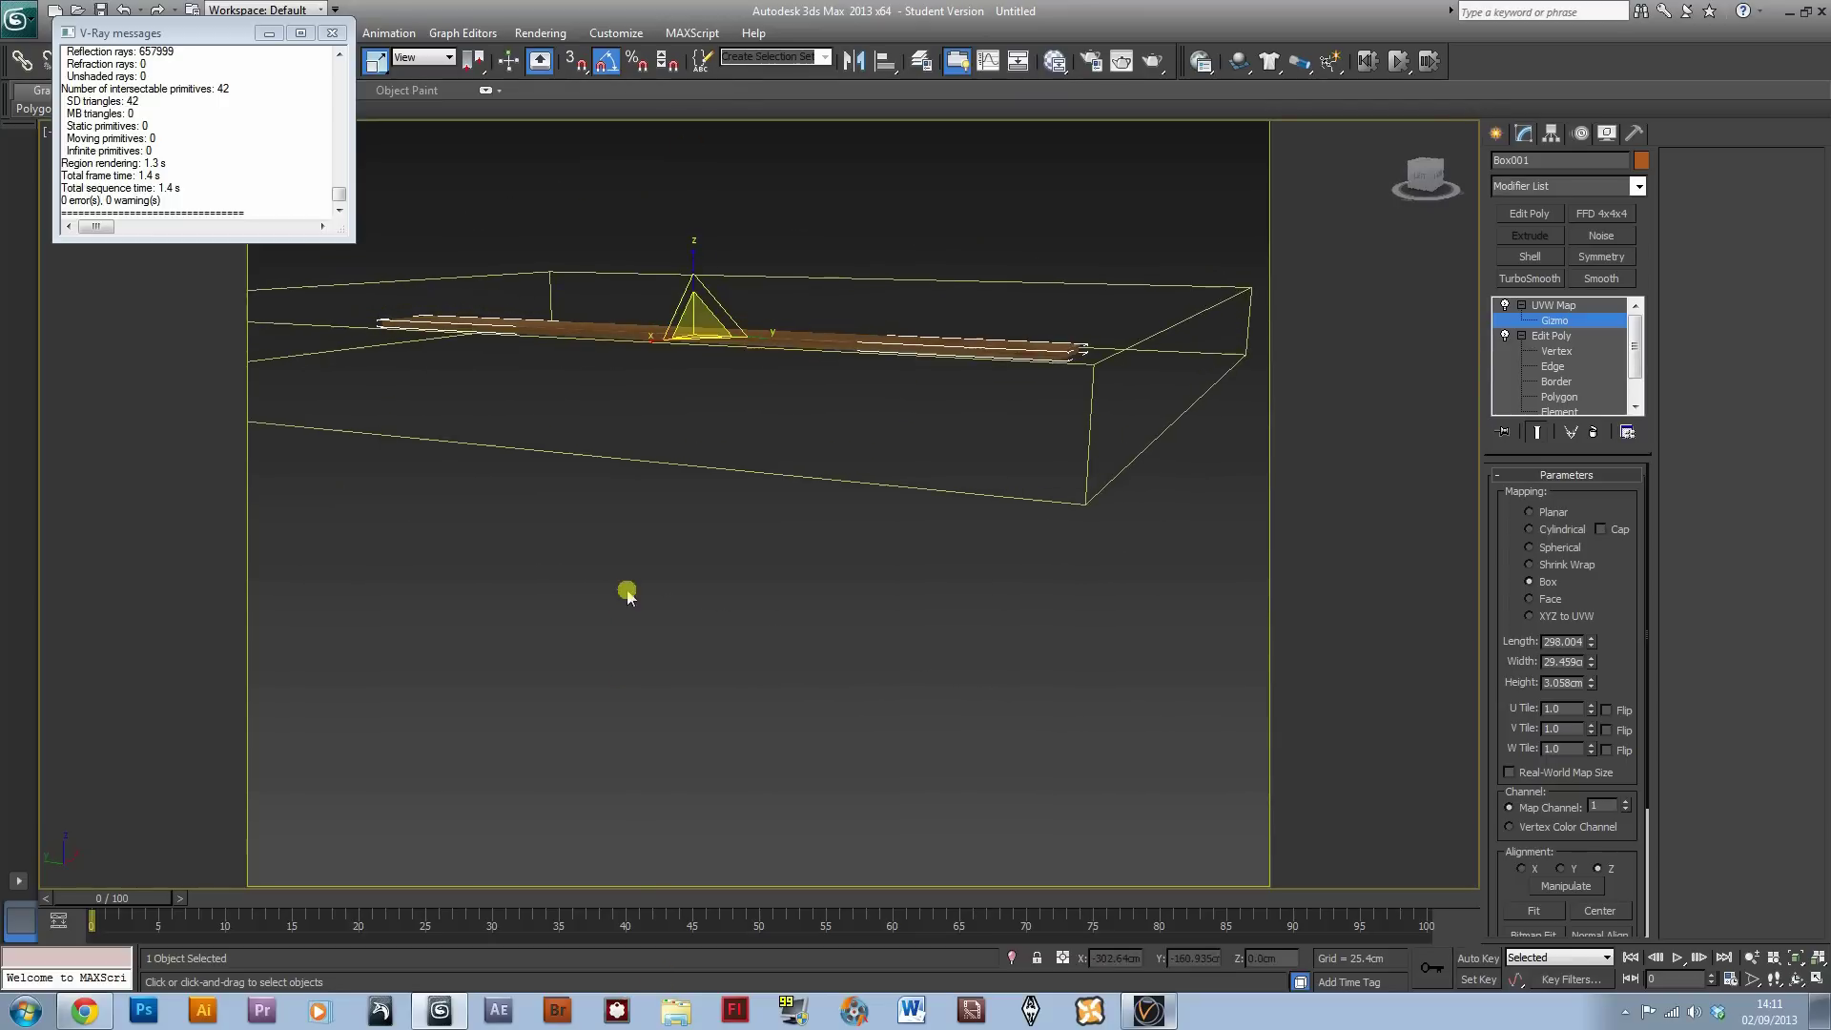
{"action": "mouse_move", "coordinate": [830, 633]}
{"action": "middle_mouse_down", "text": "alt"}
{"action": "mouse_move", "coordinate": [821, 466]}
{"action": "mouse_move", "coordinate": [801, 535]}
{"action": "mouse_move", "coordinate": [804, 588]}
{"action": "mouse_move", "coordinate": [846, 518]}
{"action": "mouse_move", "coordinate": [830, 643]}
{"action": "middle_mouse_up", "text": "alt"}
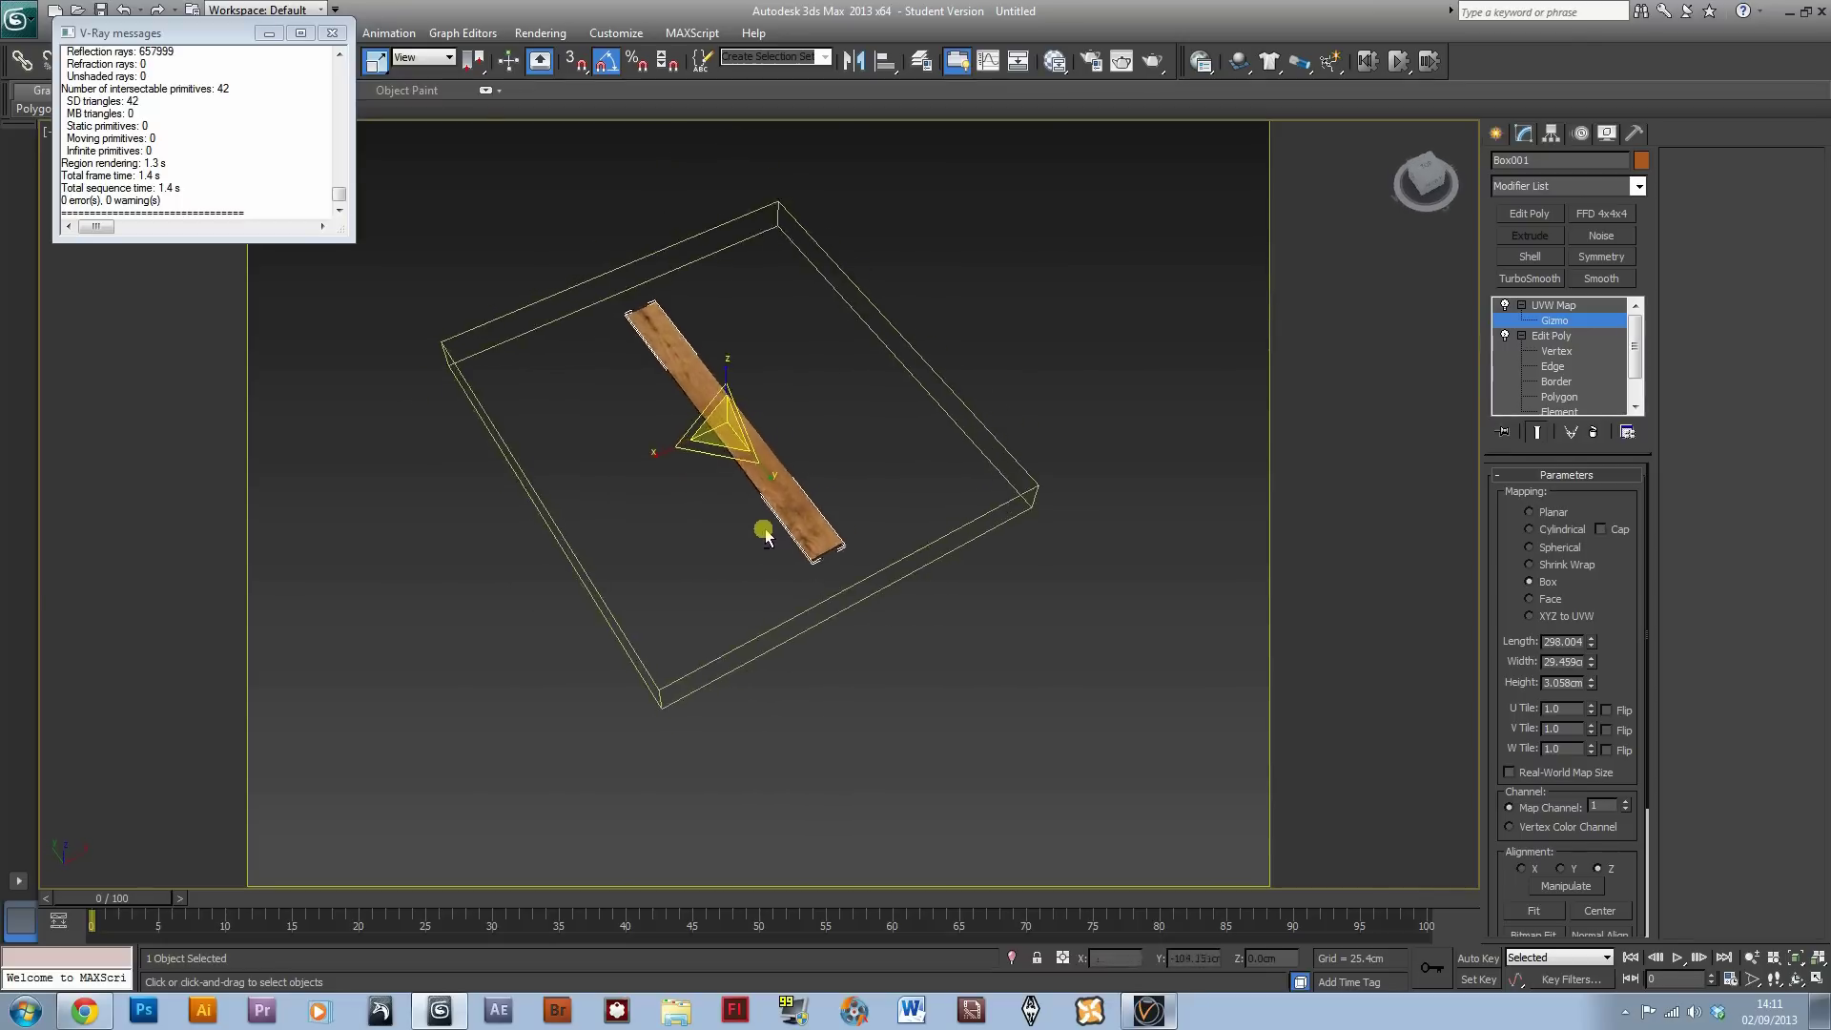
{"action": "scroll", "coordinate": [766, 537], "scroll_direction": "up", "scroll_amount": 5}
{"action": "scroll", "coordinate": [760, 523], "scroll_direction": "down", "scroll_amount": 8}
{"action": "middle_click_drag", "start_coordinate": [620, 355], "coordinate": [739, 420], "text": "alt"}
{"action": "left_click_drag", "start_coordinate": [750, 418], "coordinate": [642, 440]}
{"action": "left_click", "coordinate": [755, 493]}
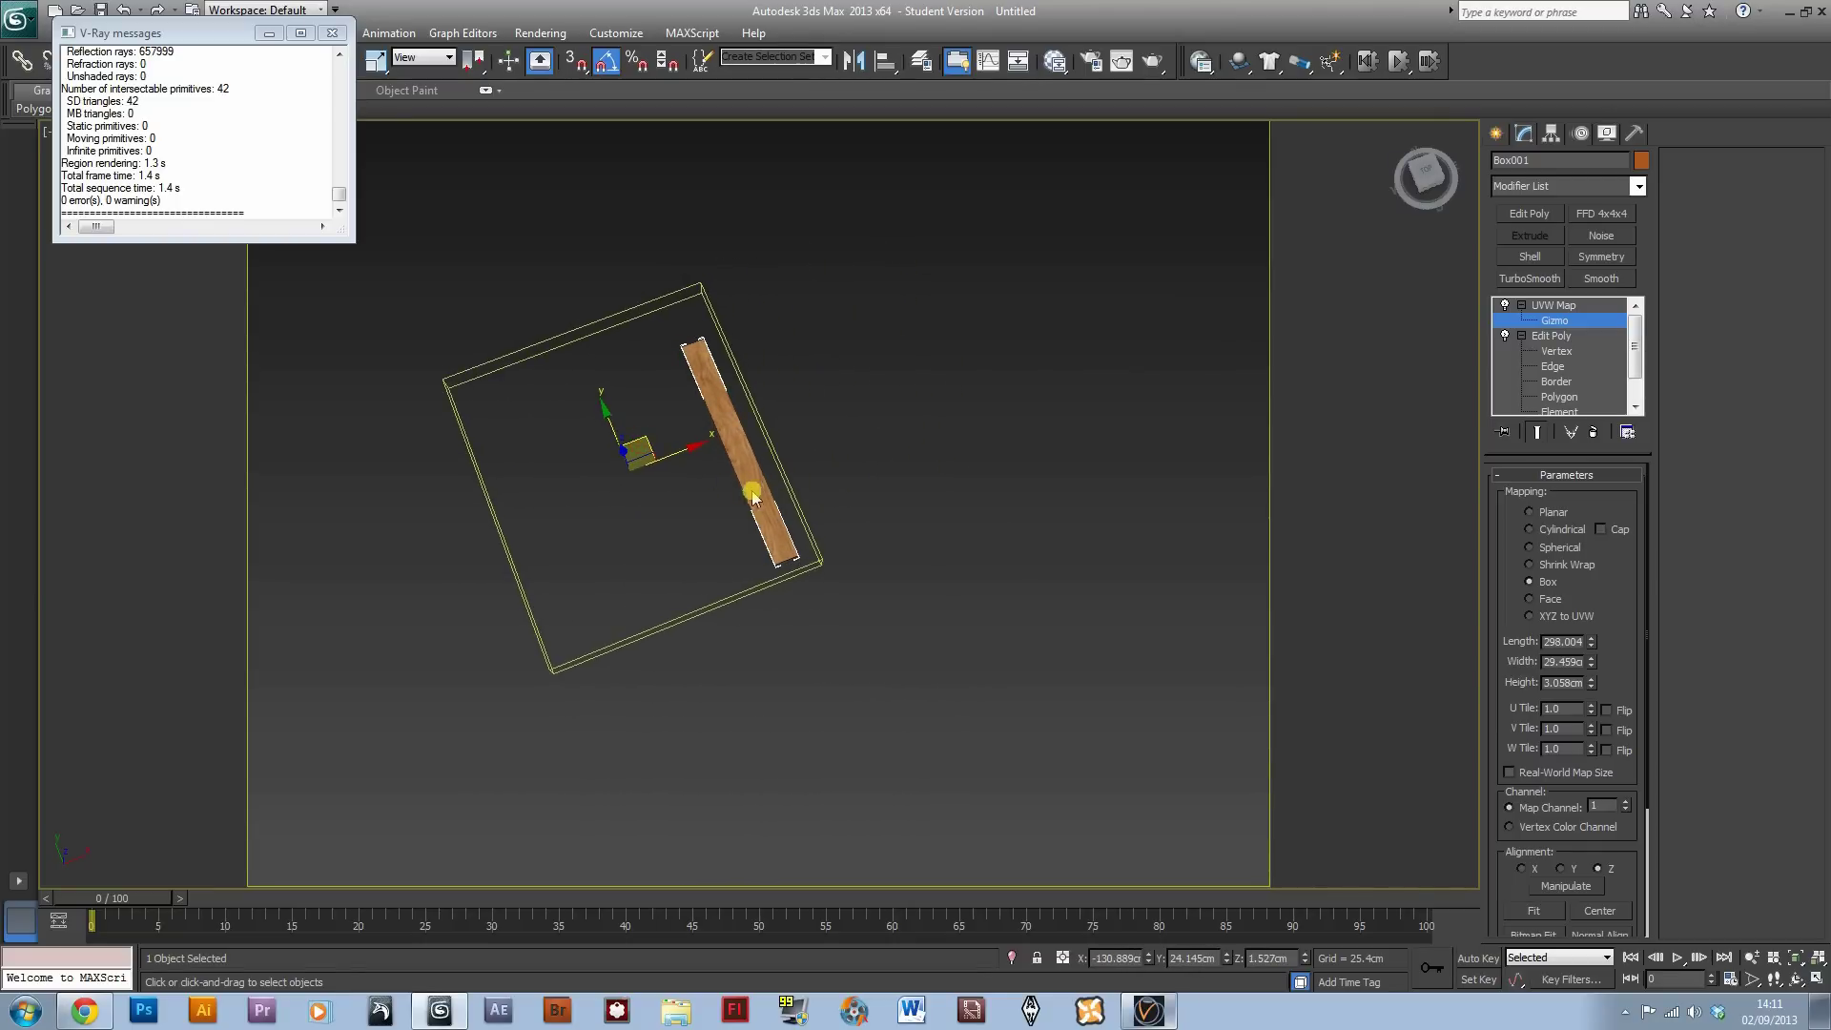
Step: Return to four views and Edit Poly level, then cancel a first Shift-drag clone attempt
{"action": "key", "text": "alt+w"}
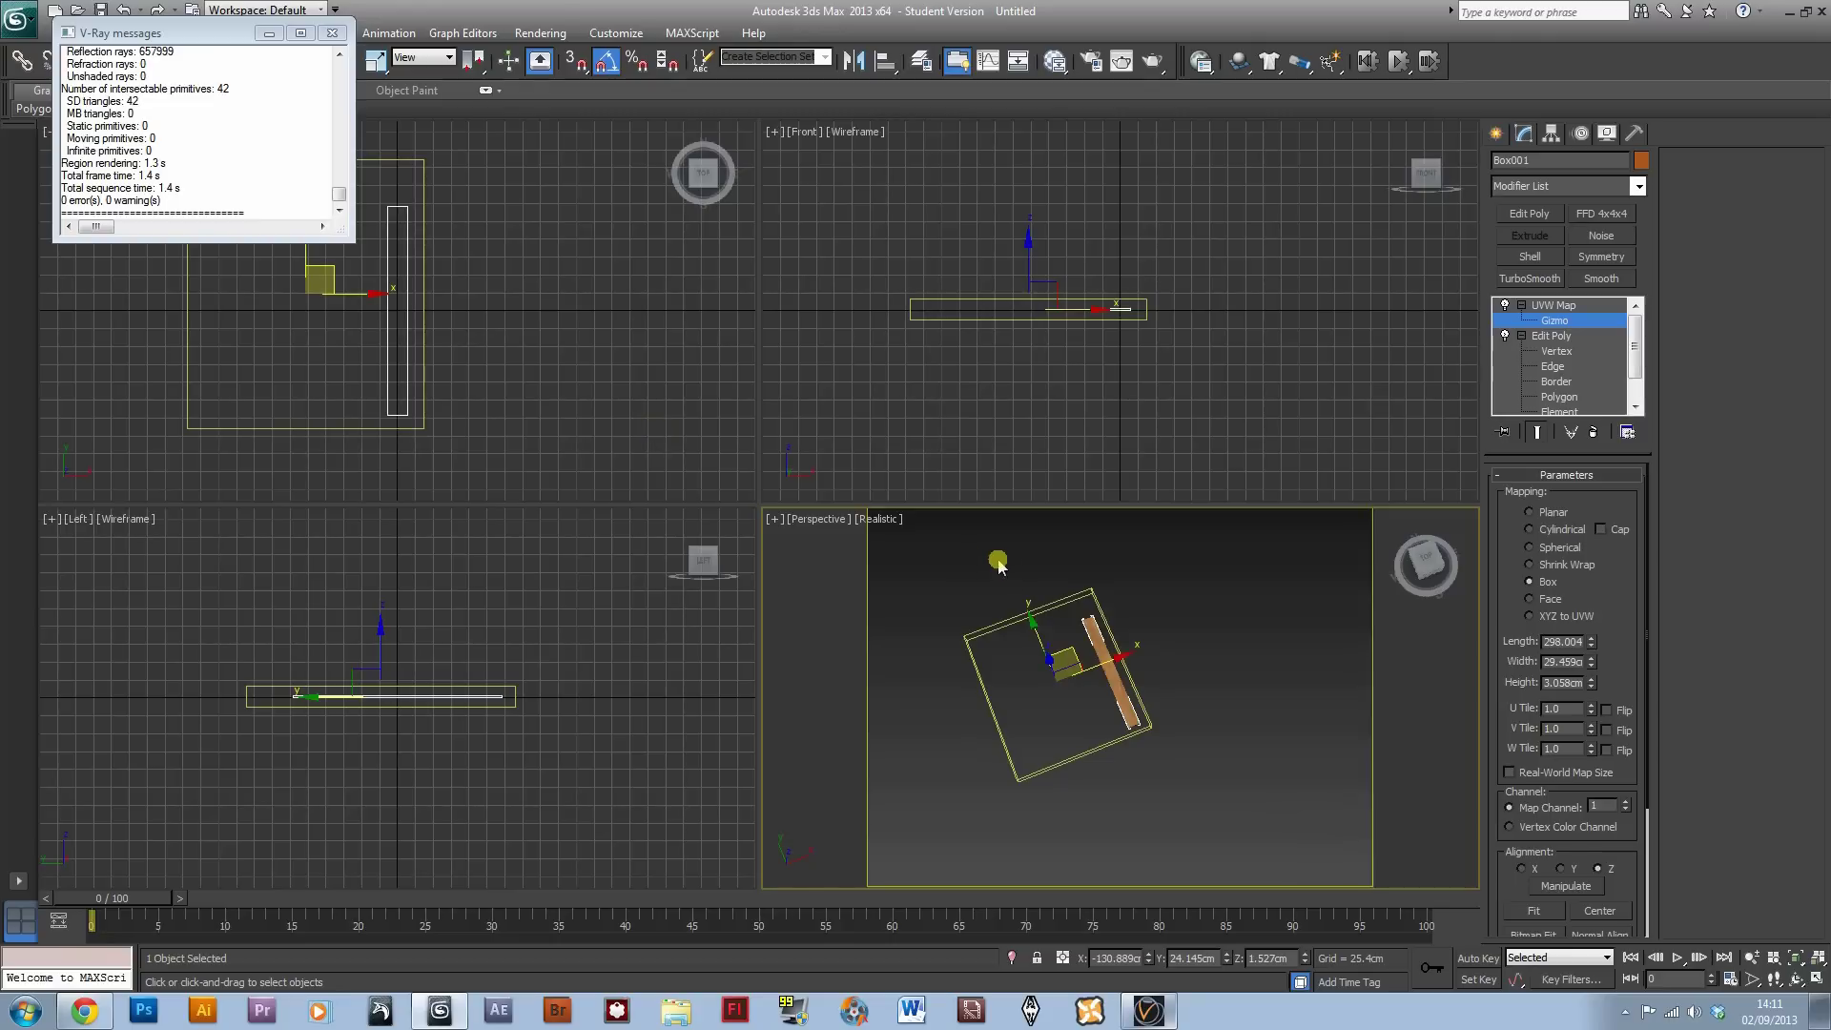
{"action": "middle_click_drag", "start_coordinate": [490, 360], "coordinate": [605, 413]}
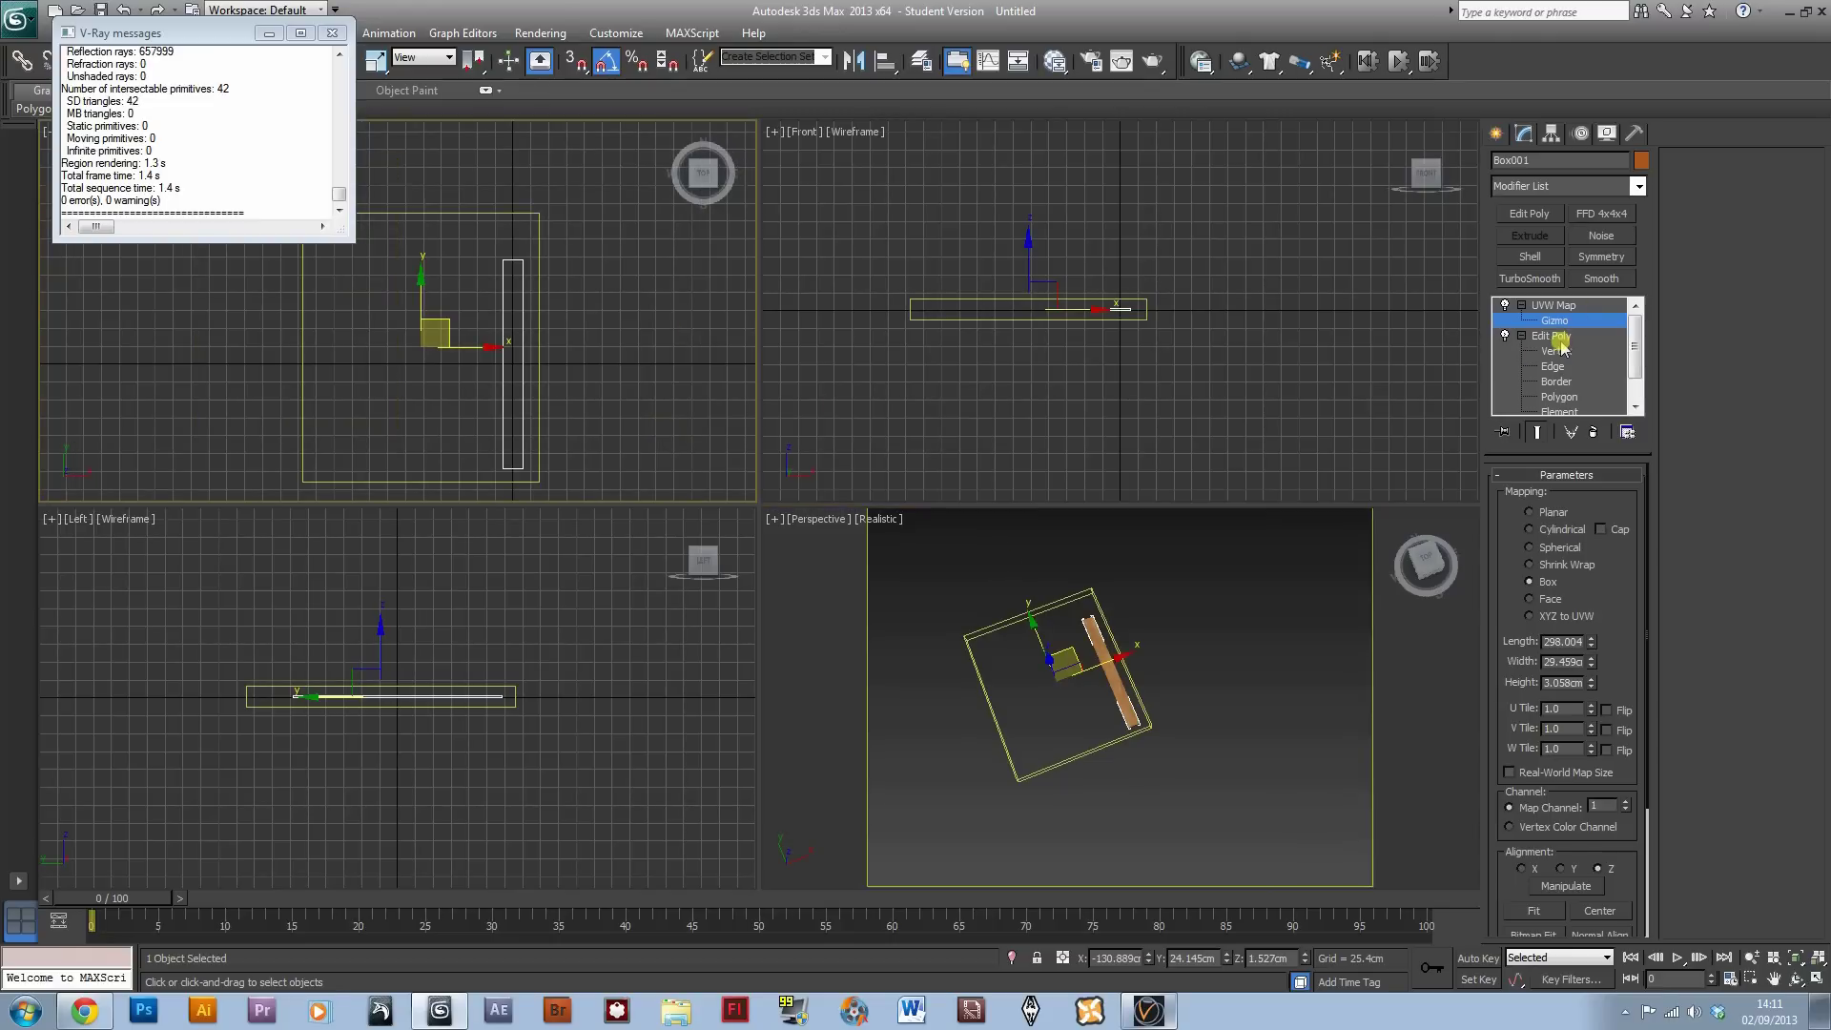
{"action": "left_click", "coordinate": [1555, 337]}
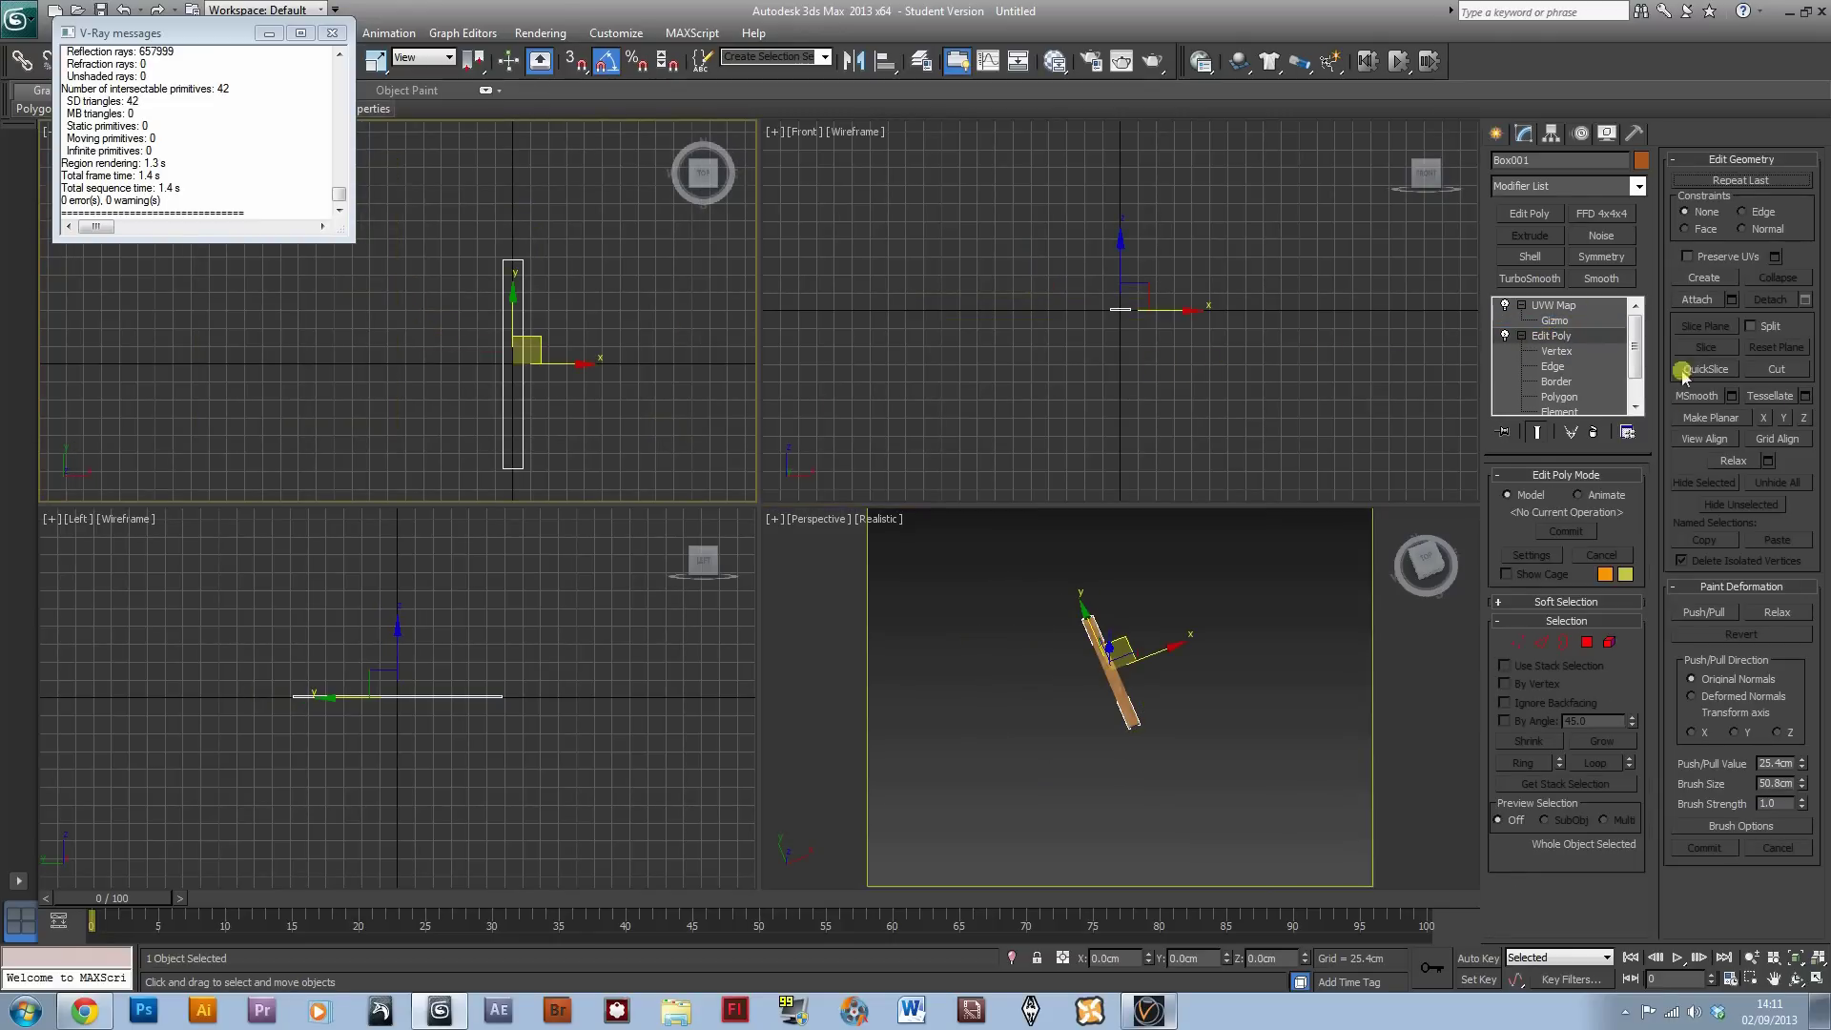
{"action": "middle_click_drag", "start_coordinate": [573, 307], "coordinate": [468, 376]}
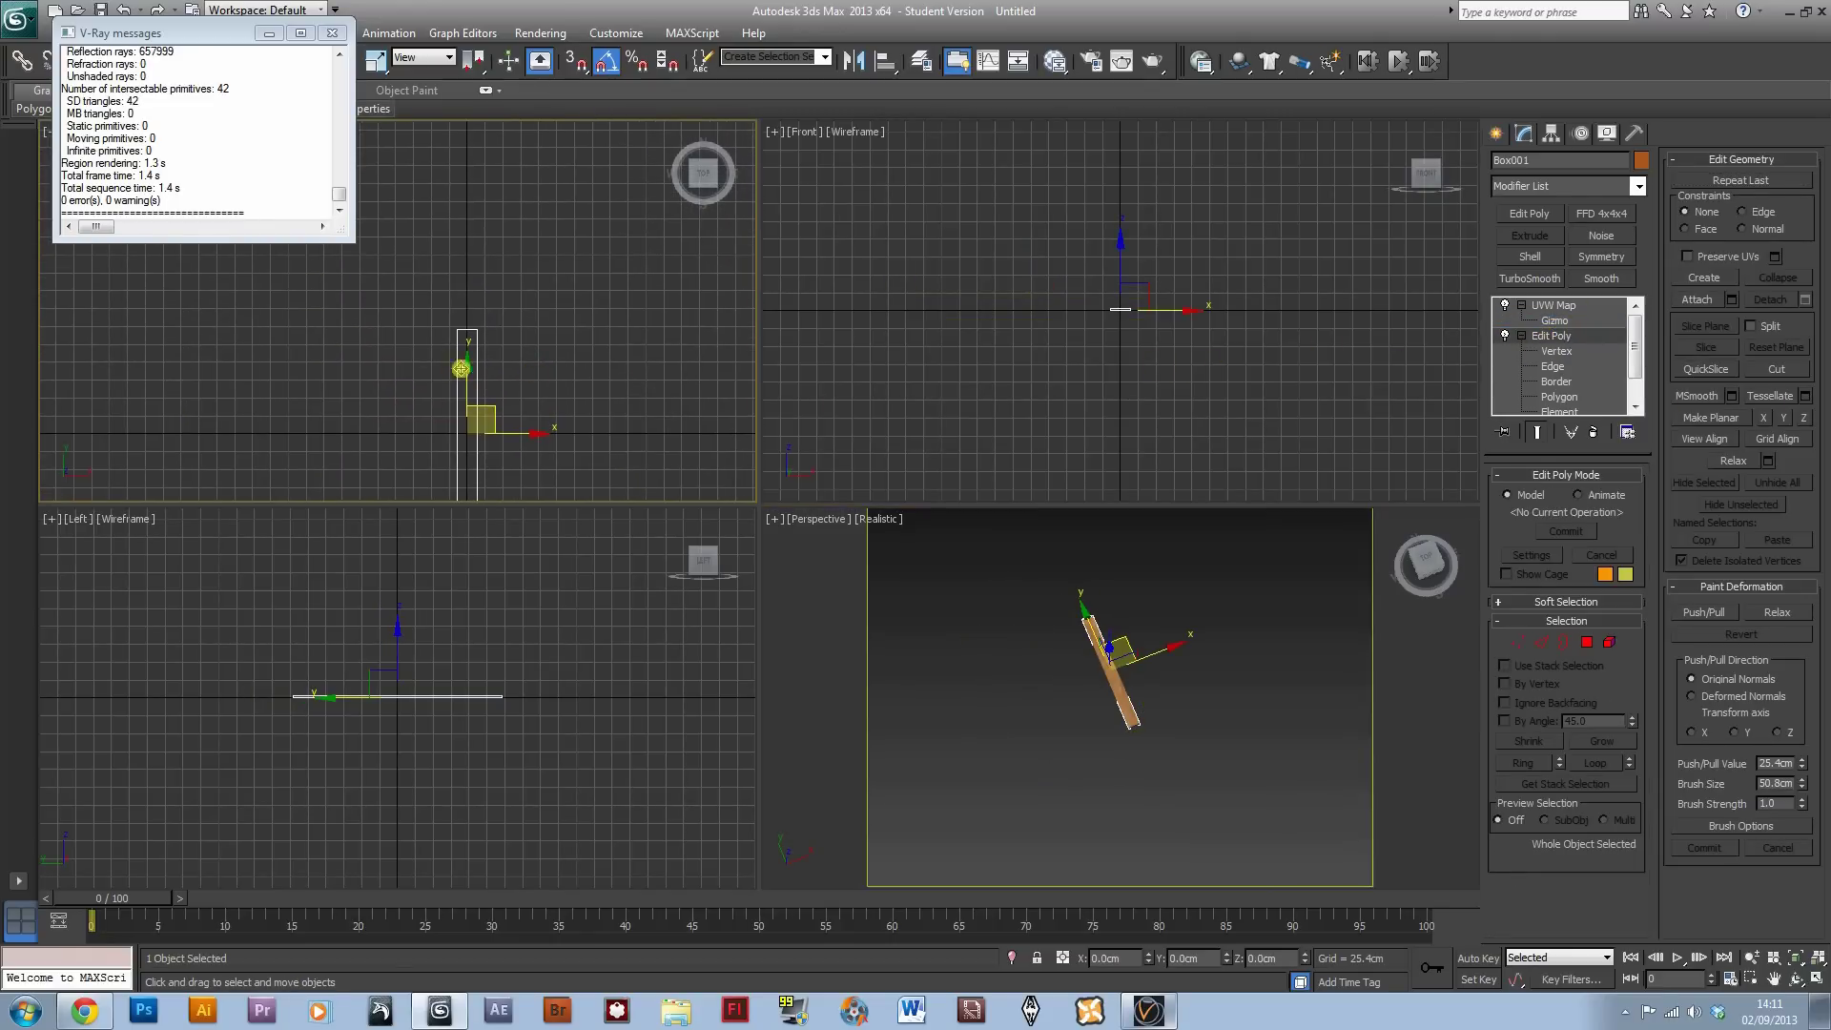
{"action": "mouse_move", "coordinate": [468, 373]}
{"action": "left_mouse_down", "text": "shift"}
{"action": "mouse_move", "coordinate": [463, 120]}
{"action": "mouse_move", "coordinate": [501, 160]}
{"action": "left_mouse_up", "text": "shift"}
{"action": "left_click", "coordinate": [1013, 586]}
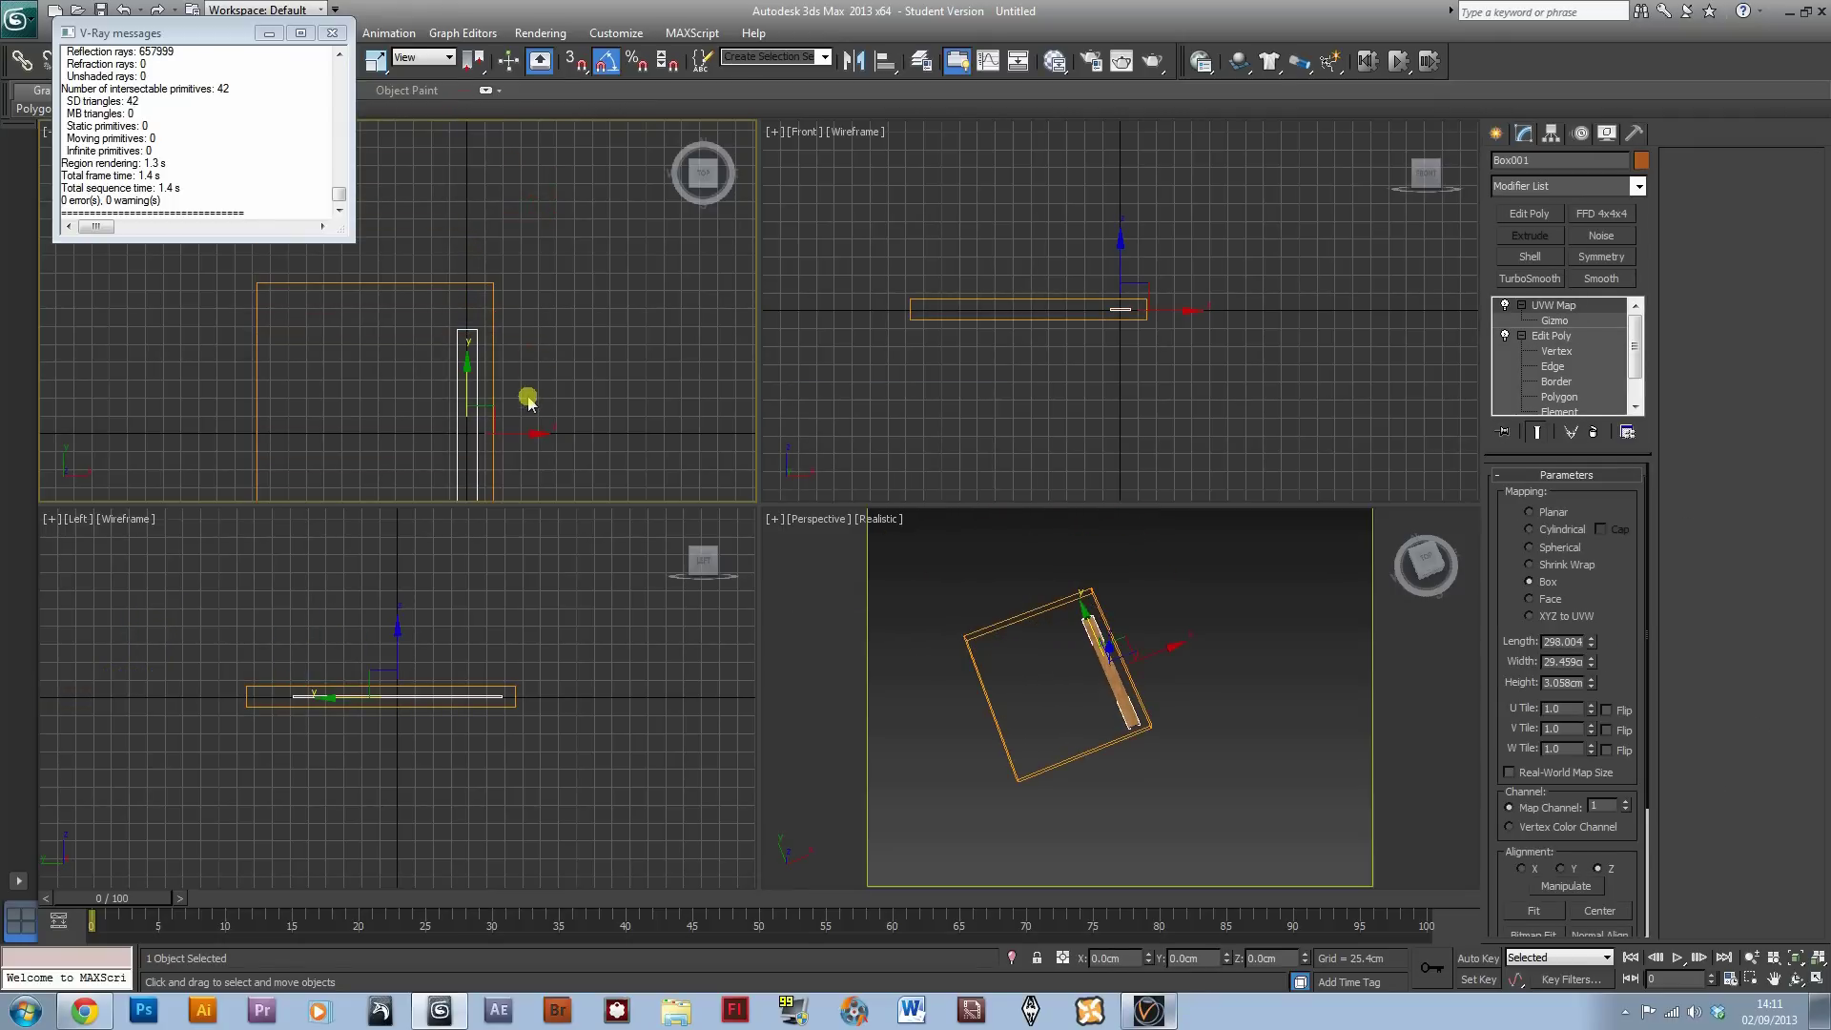
Step: In a maximized Top view, Shift-drag the plank upward along Y to copy it end-to-end
{"action": "key", "text": "alt+w"}
{"action": "middle_click_drag", "start_coordinate": [949, 755], "coordinate": [911, 484]}
{"action": "left_click", "coordinate": [331, 33]}
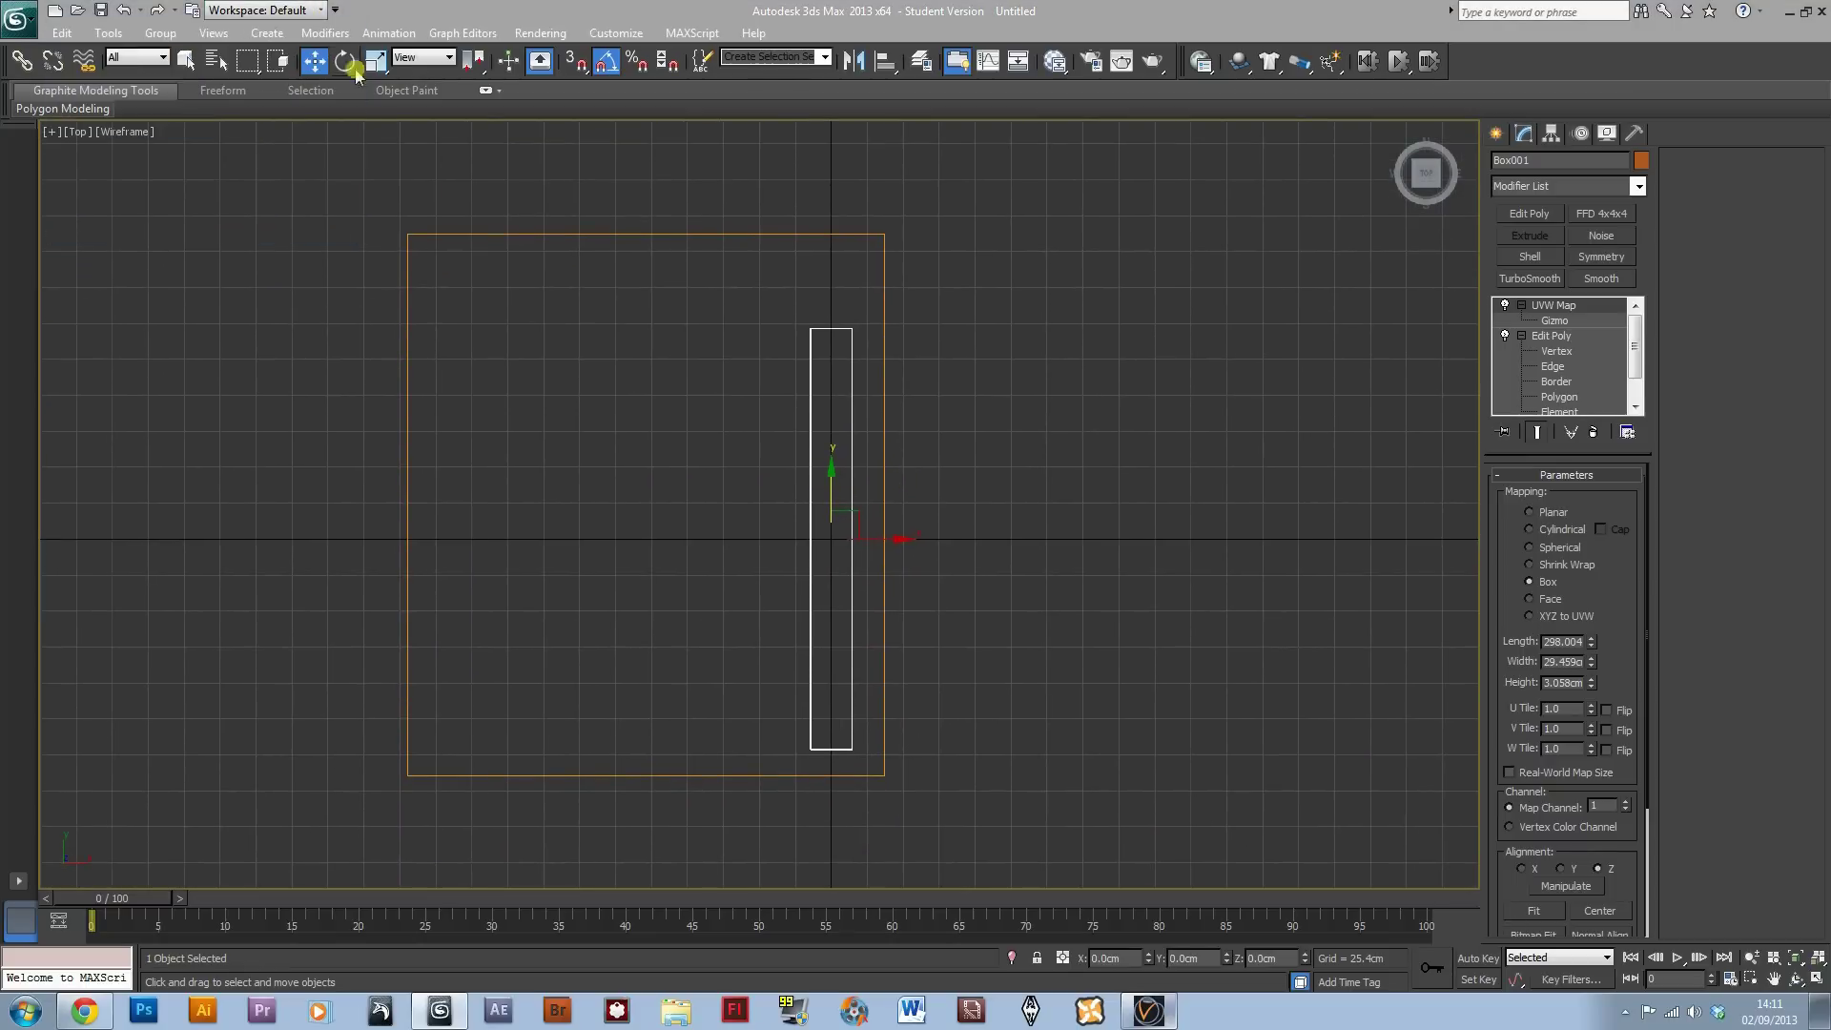
{"action": "middle_click_drag", "start_coordinate": [936, 600], "coordinate": [911, 651]}
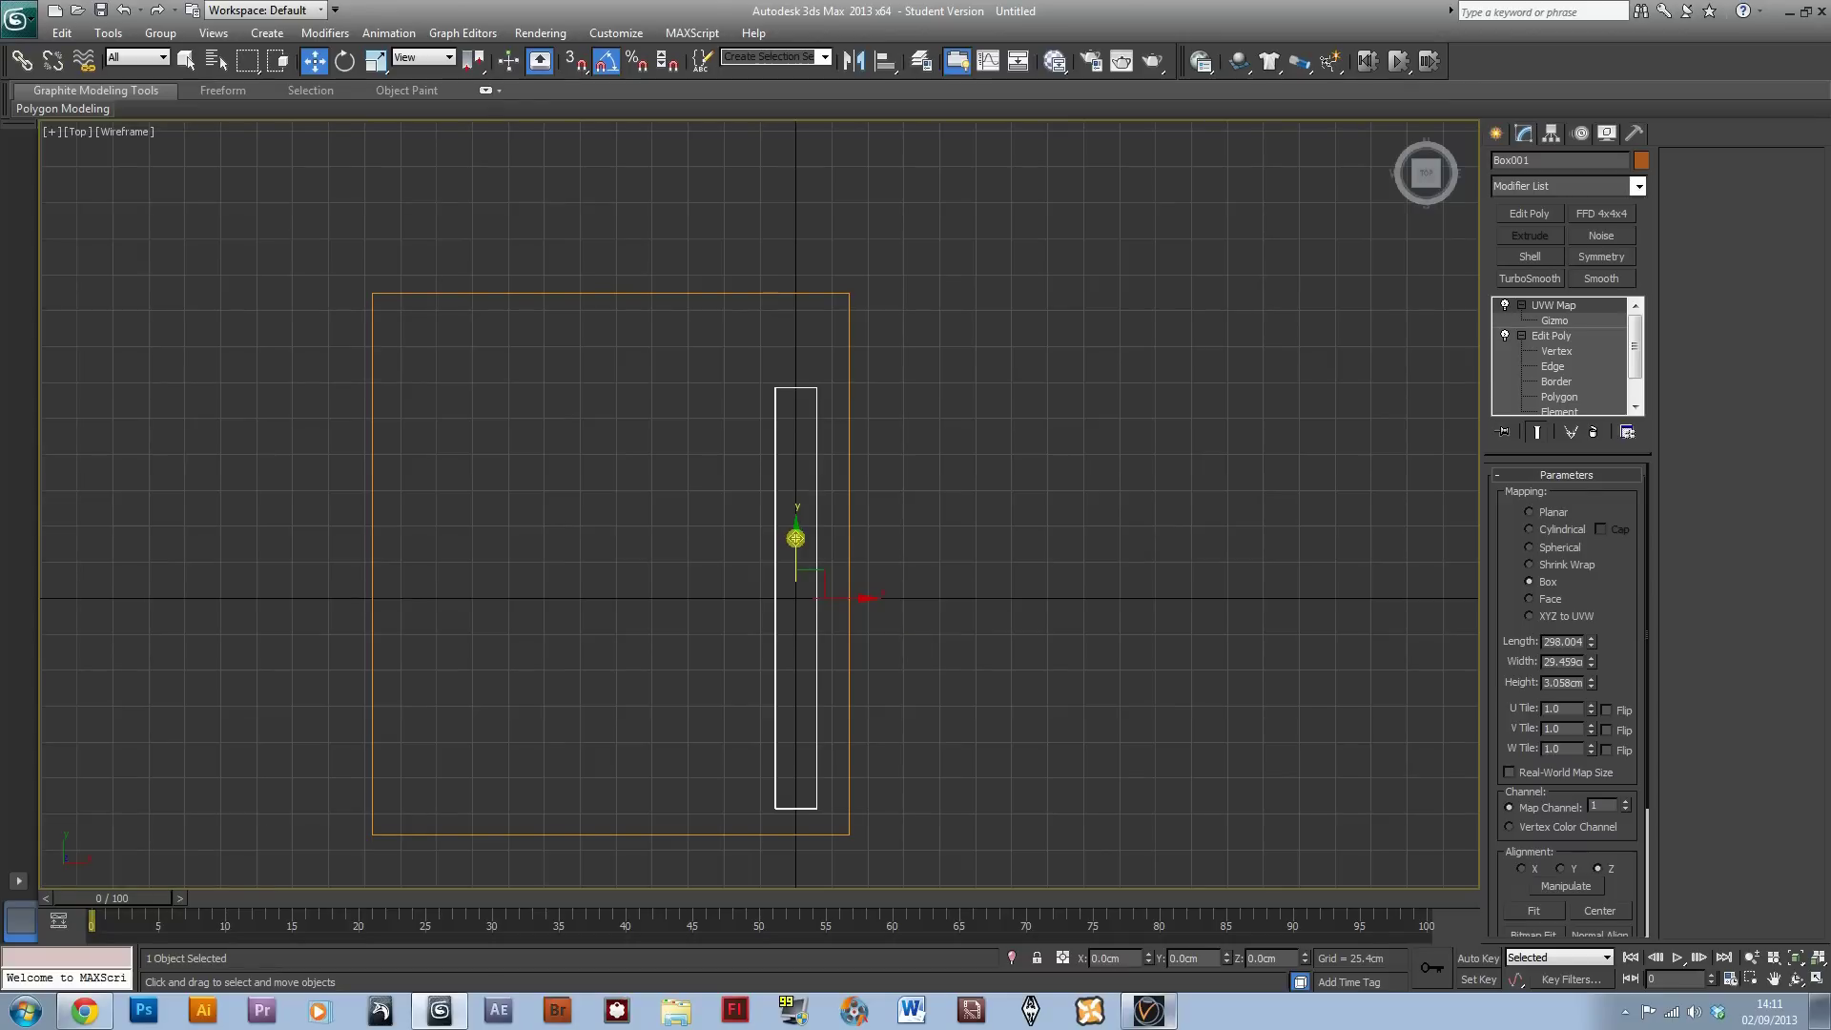
{"action": "mouse_move", "coordinate": [795, 538]}
{"action": "left_mouse_down", "text": "shift"}
{"action": "mouse_move", "coordinate": [810, 114]}
{"action": "mouse_move", "coordinate": [833, 114]}
{"action": "left_mouse_up", "text": "shift"}
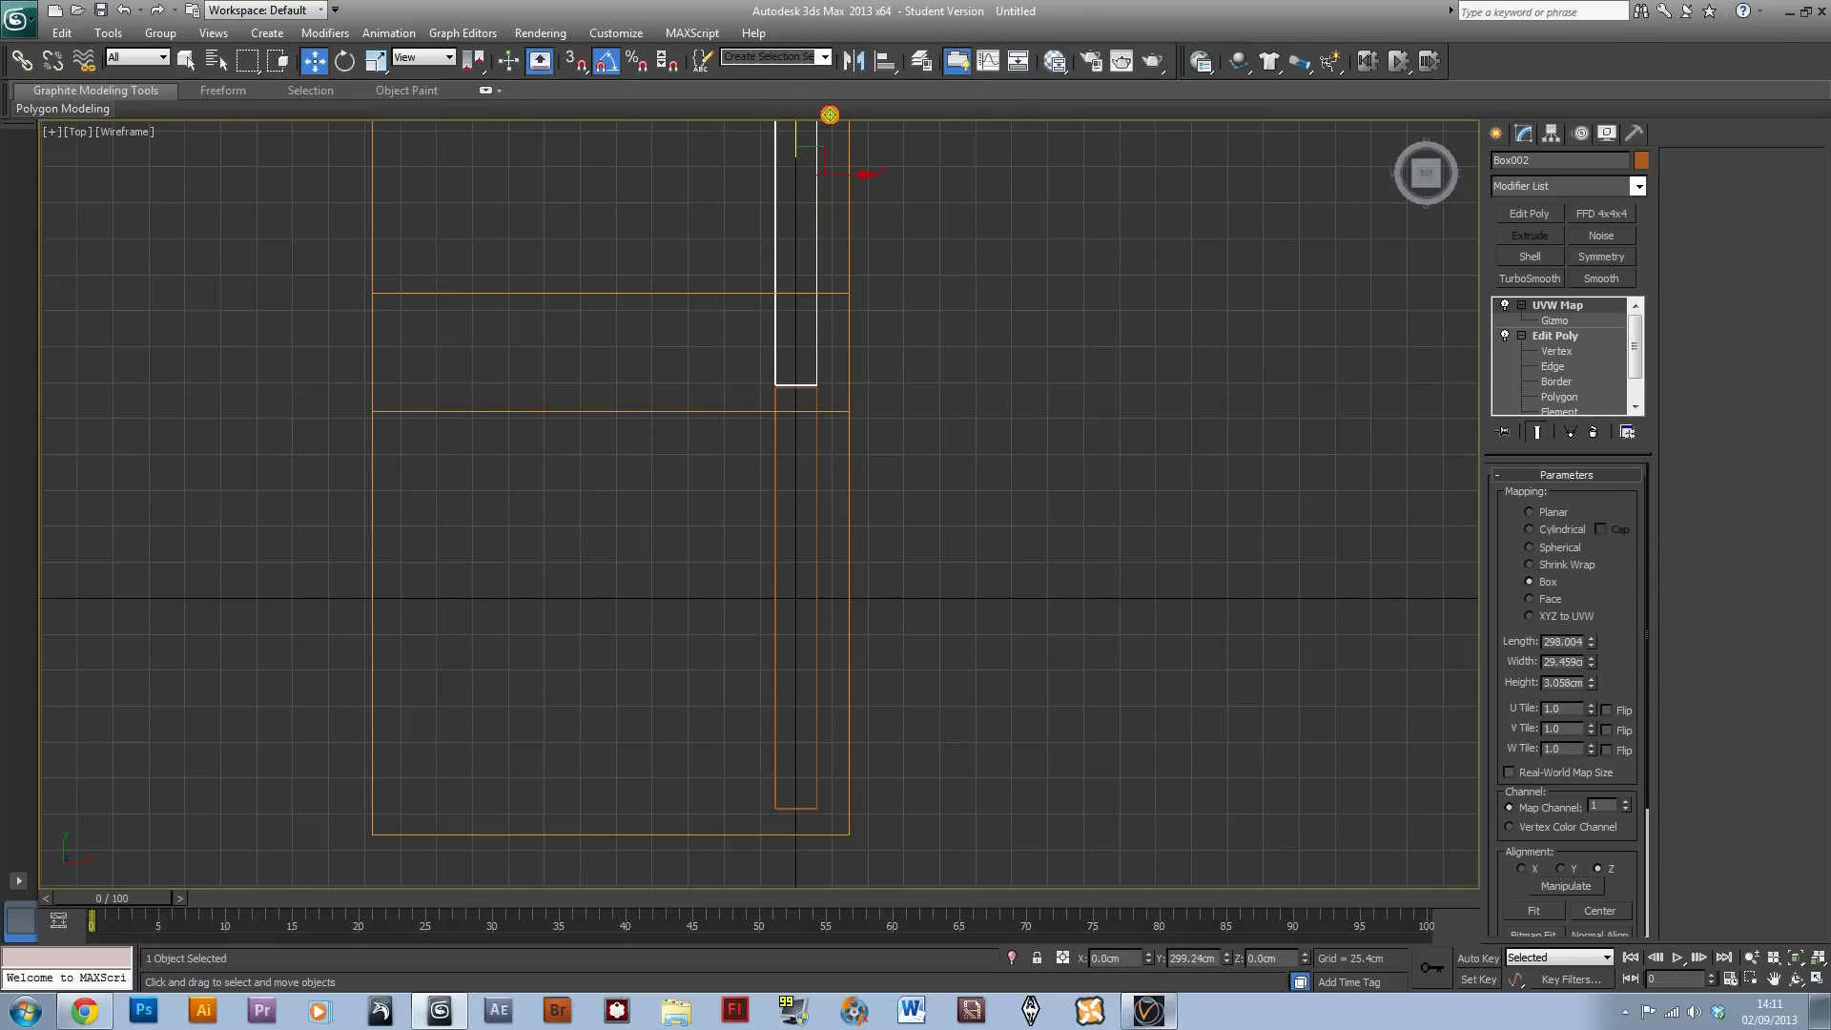
{"action": "left_click_drag", "start_coordinate": [829, 114], "coordinate": [827, 115], "text": "shift"}
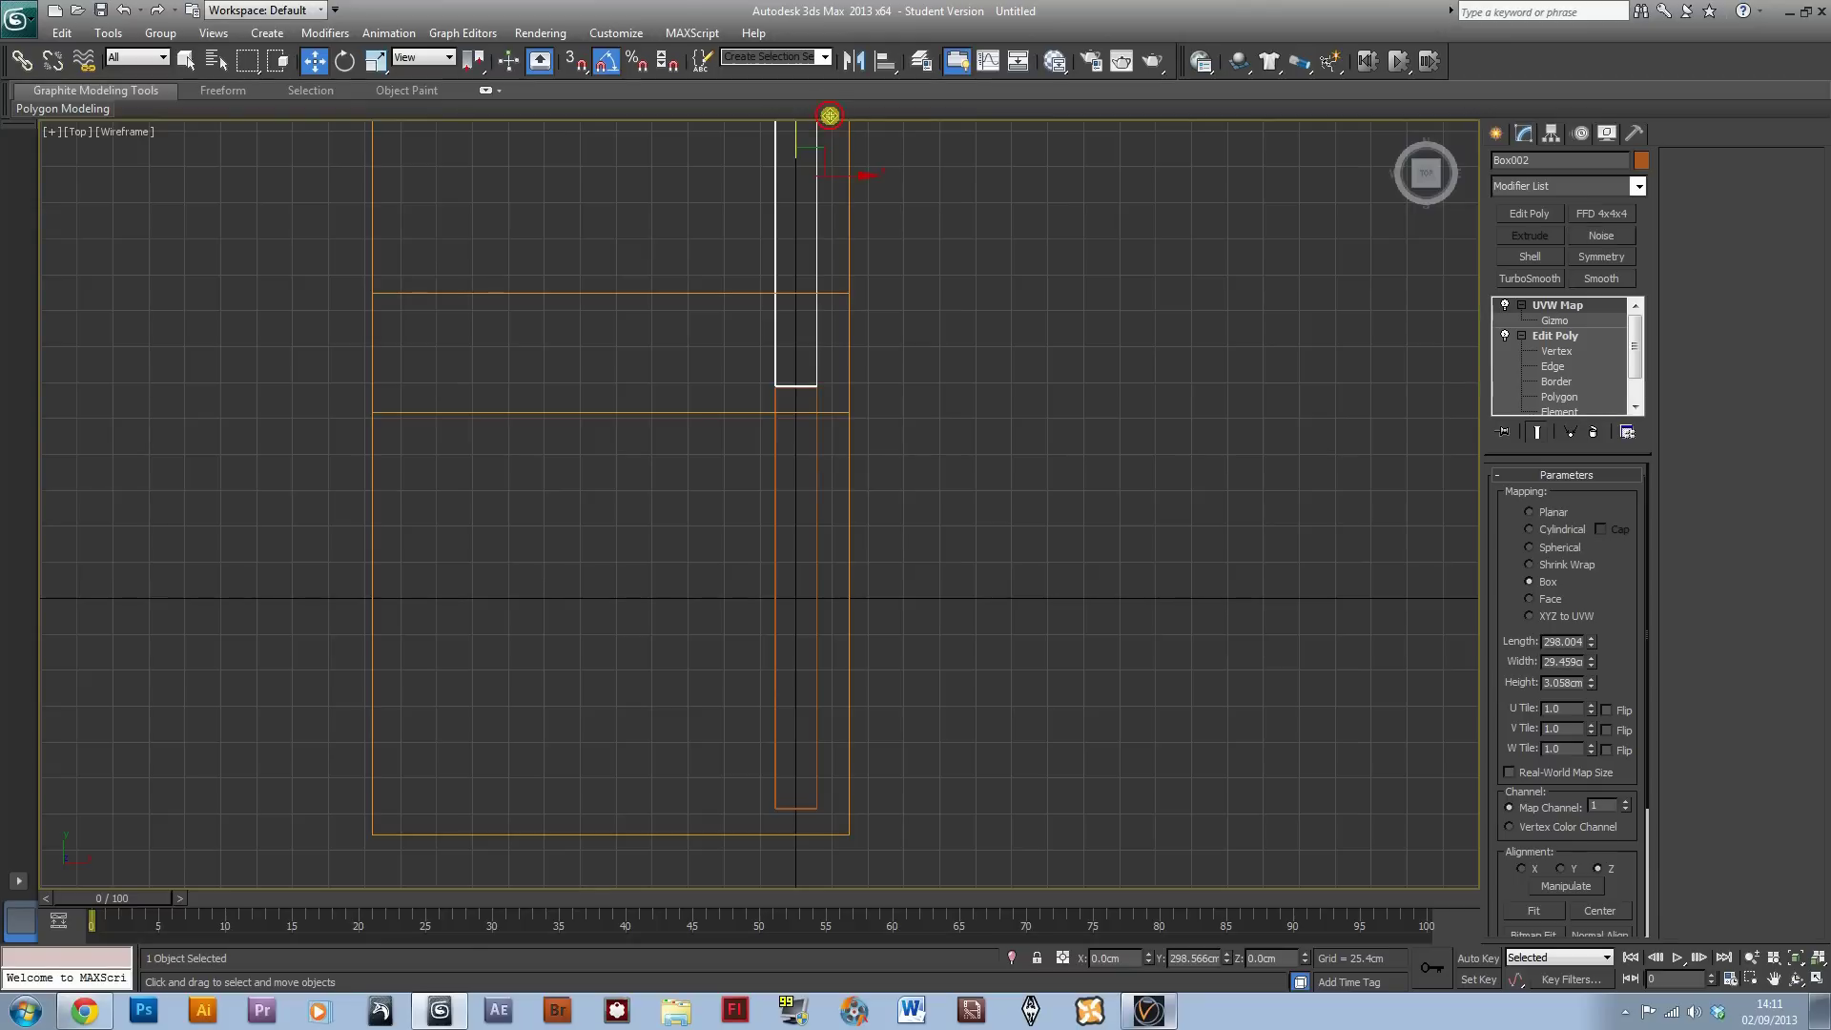
{"action": "left_click_drag", "start_coordinate": [831, 116], "coordinate": [829, 116], "text": "shift"}
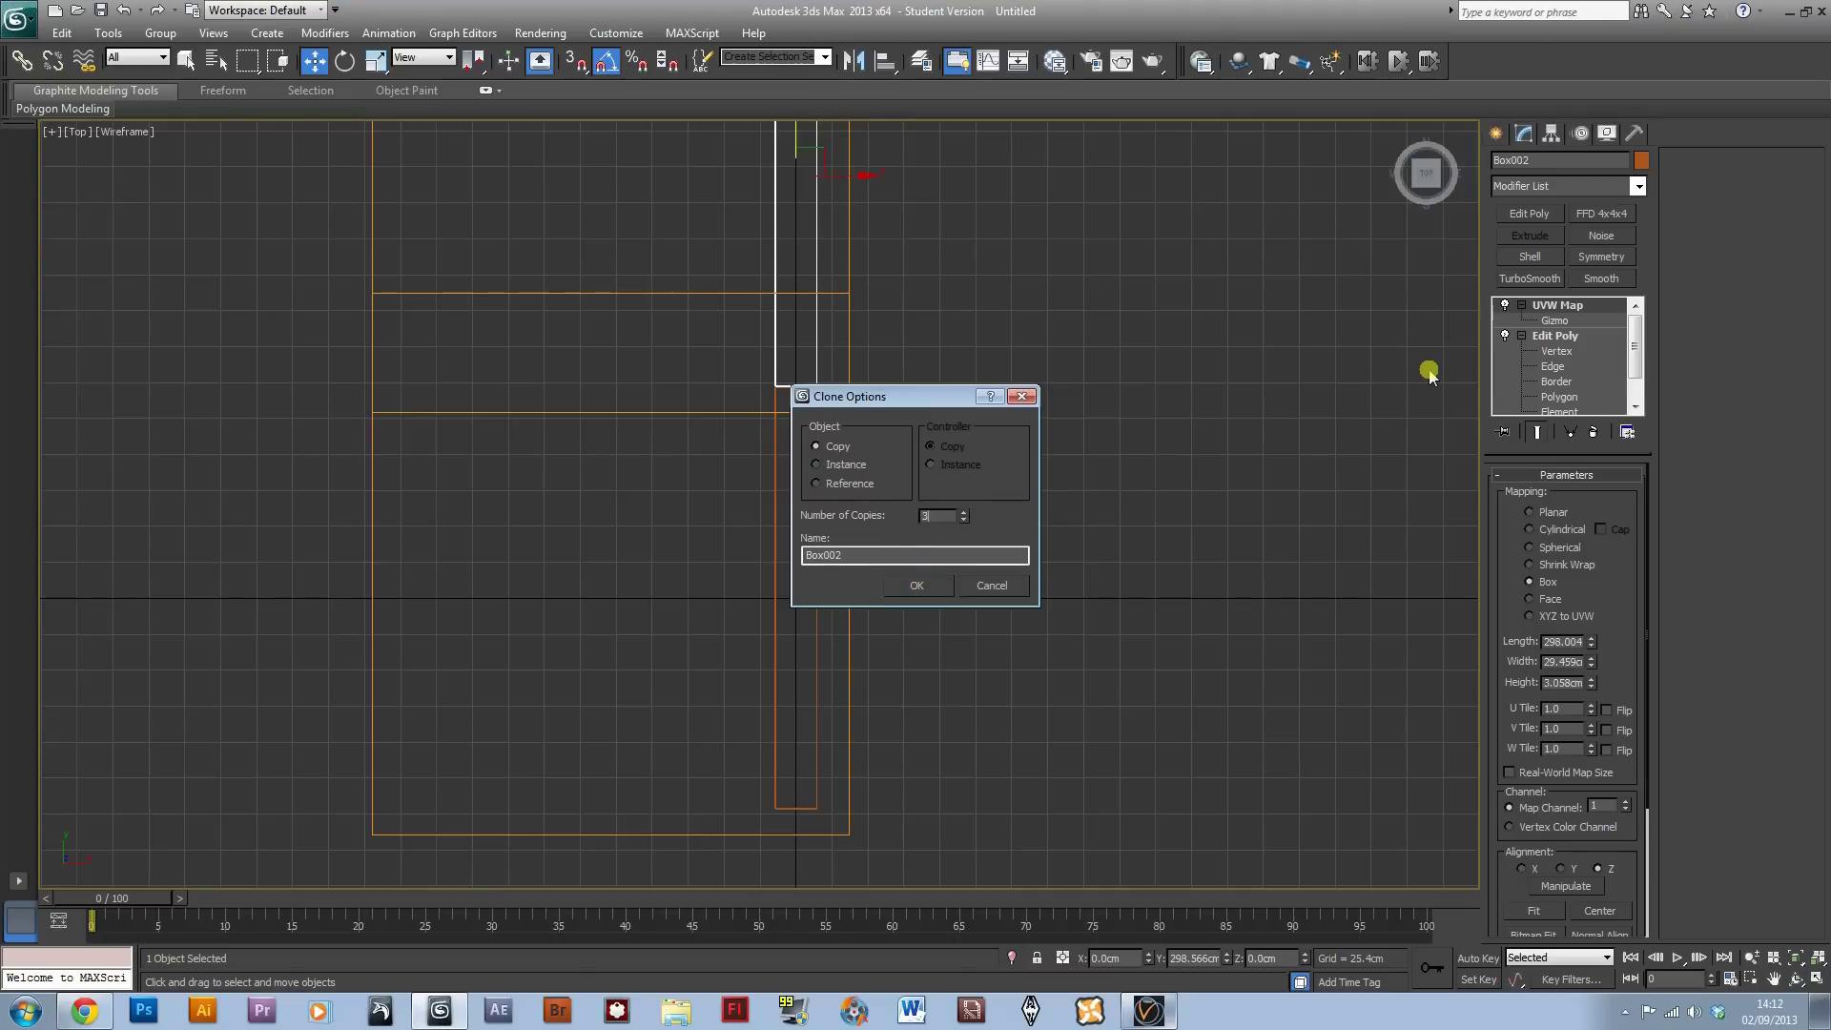
Step: Make 2 copies in Clone Options, then select Box002 and expand its UVW Map modifier
{"action": "type", "text": "2"}
{"action": "left_click", "coordinate": [917, 584]}
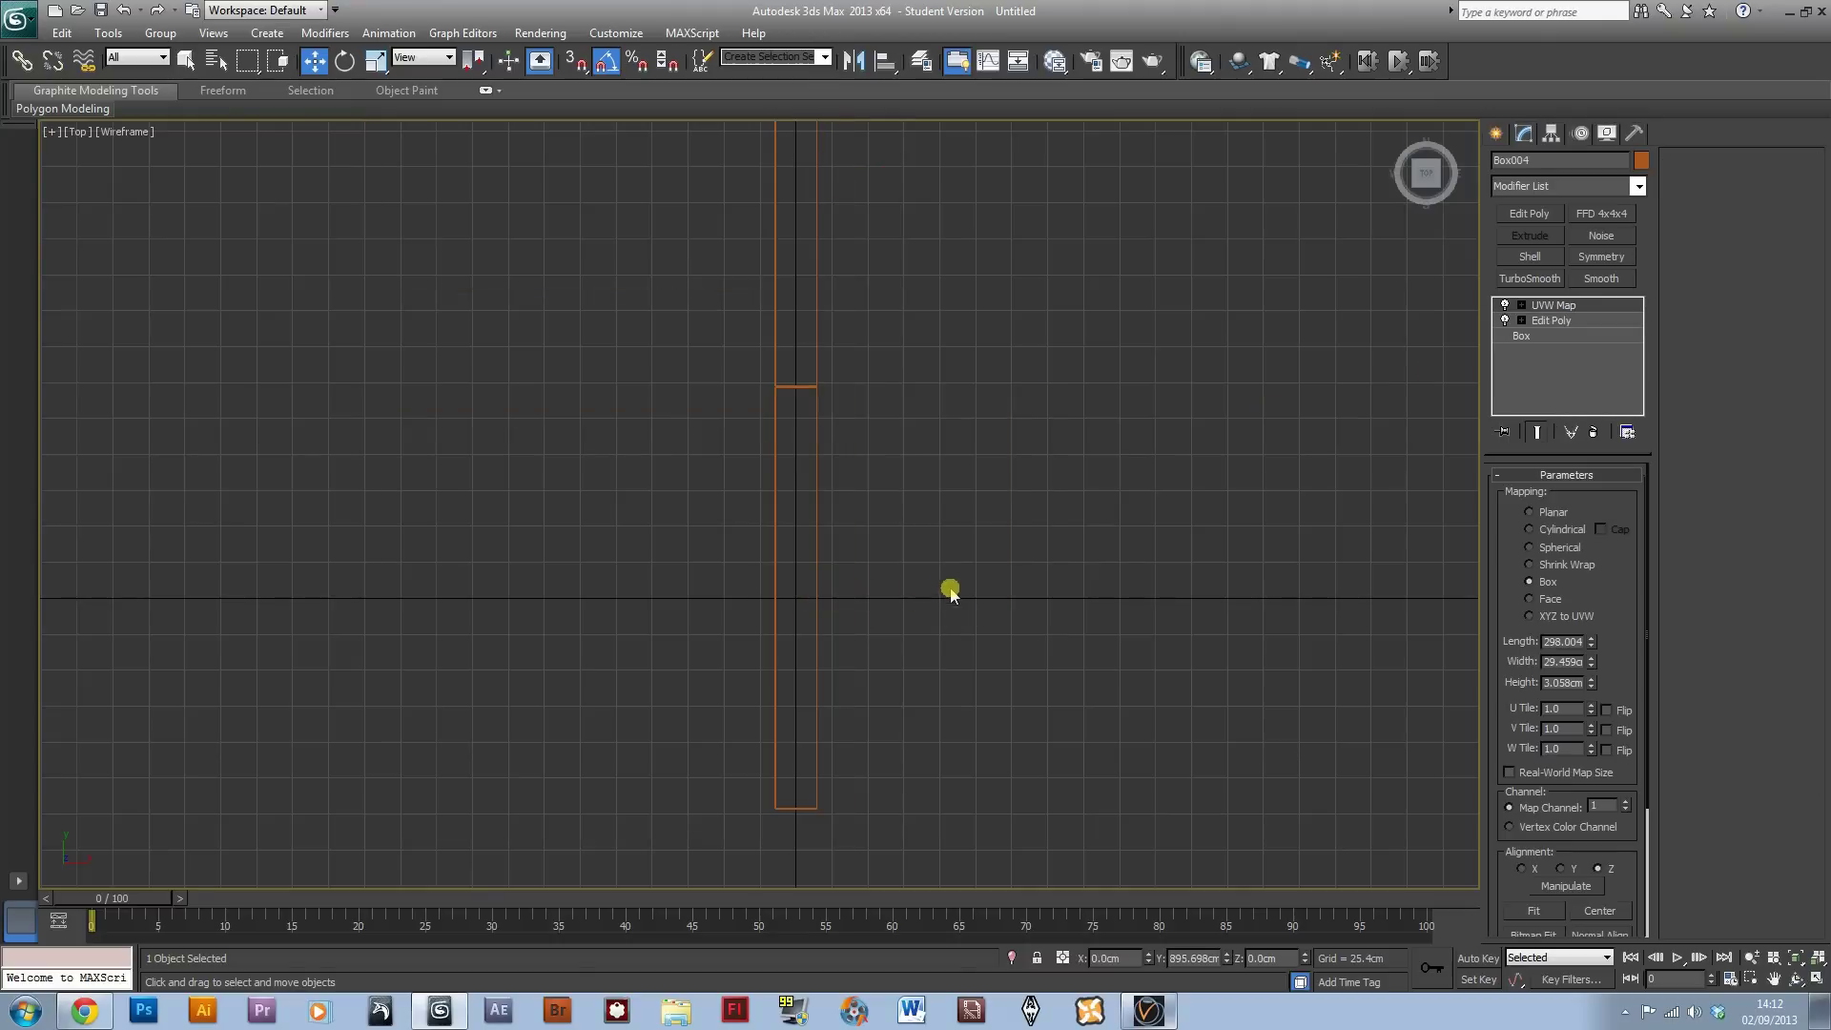
{"action": "scroll", "coordinate": [948, 592], "scroll_direction": "down", "scroll_amount": 4}
{"action": "mouse_move", "coordinate": [903, 678]}
{"action": "middle_mouse_down"}
{"action": "mouse_move", "coordinate": [775, 496]}
{"action": "mouse_move", "coordinate": [837, 483]}
{"action": "mouse_move", "coordinate": [817, 556]}
{"action": "middle_mouse_up"}
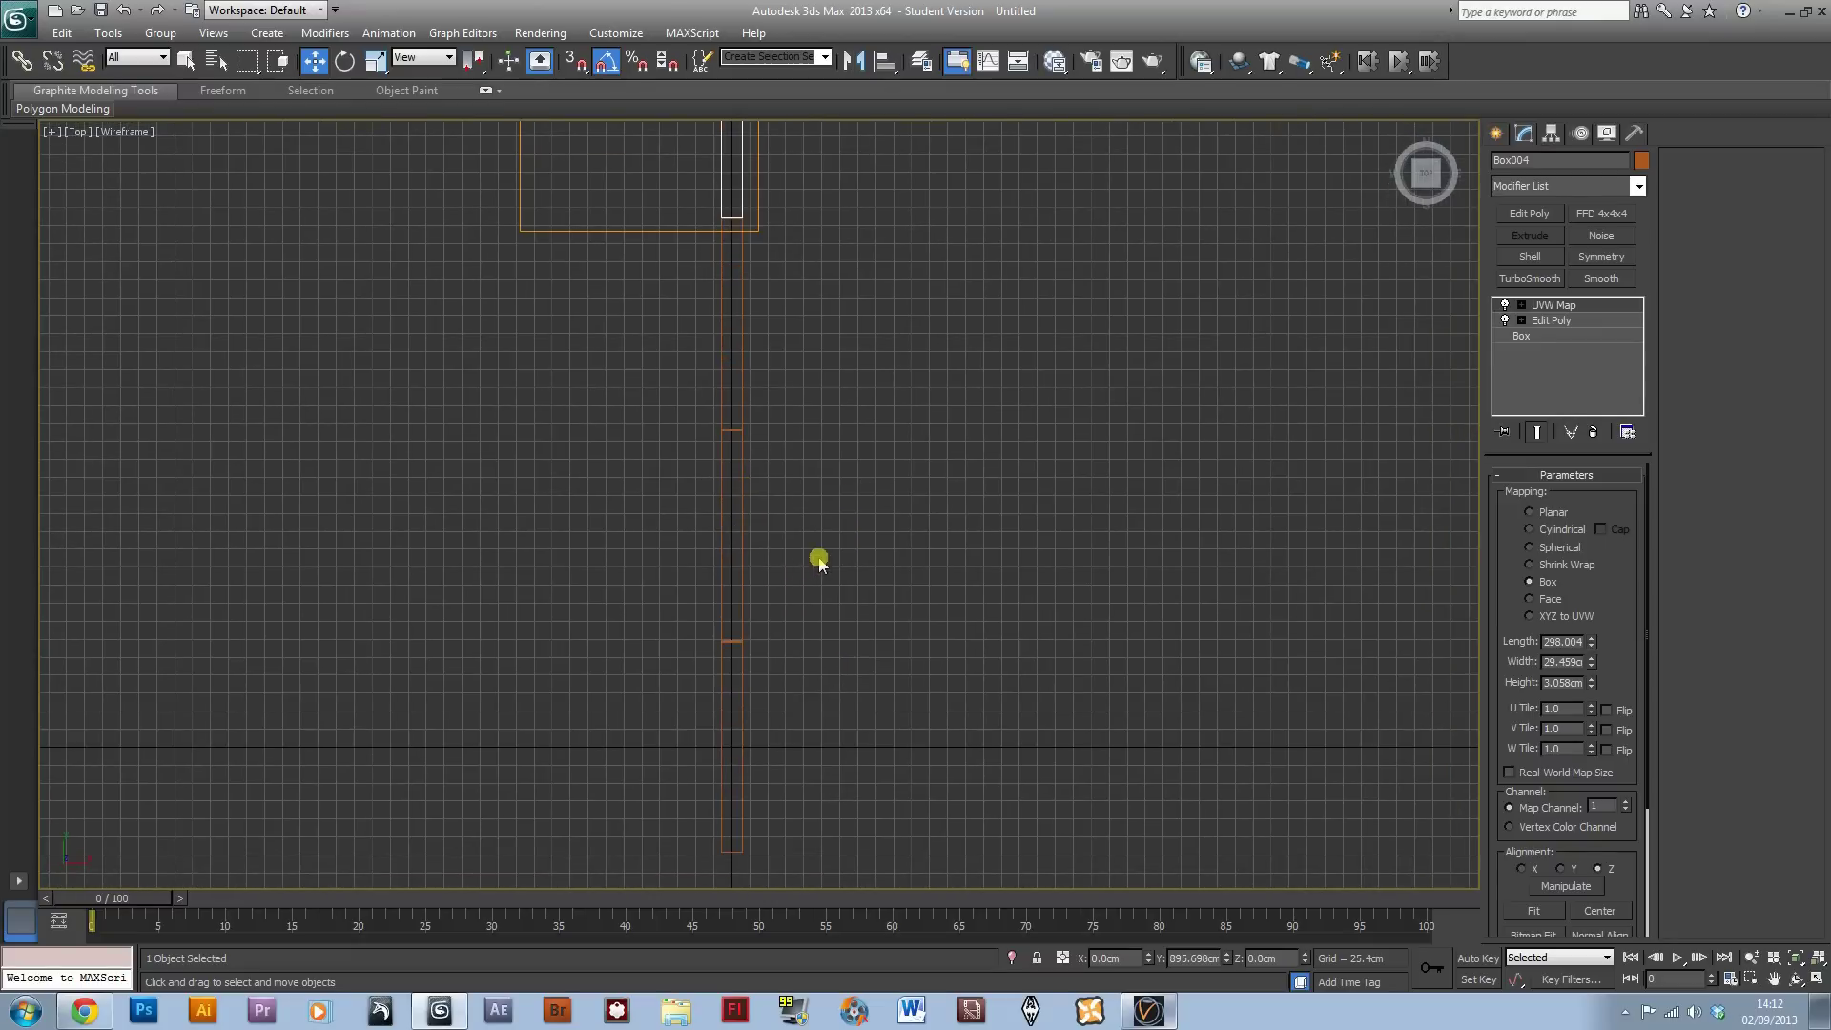
{"action": "left_click_drag", "start_coordinate": [817, 556], "coordinate": [797, 516]}
{"action": "left_click", "coordinate": [1520, 305]}
Step: Select Box002's mapping gizmo and view it in a maximized Perspective view
{"action": "left_click", "coordinate": [1555, 321]}
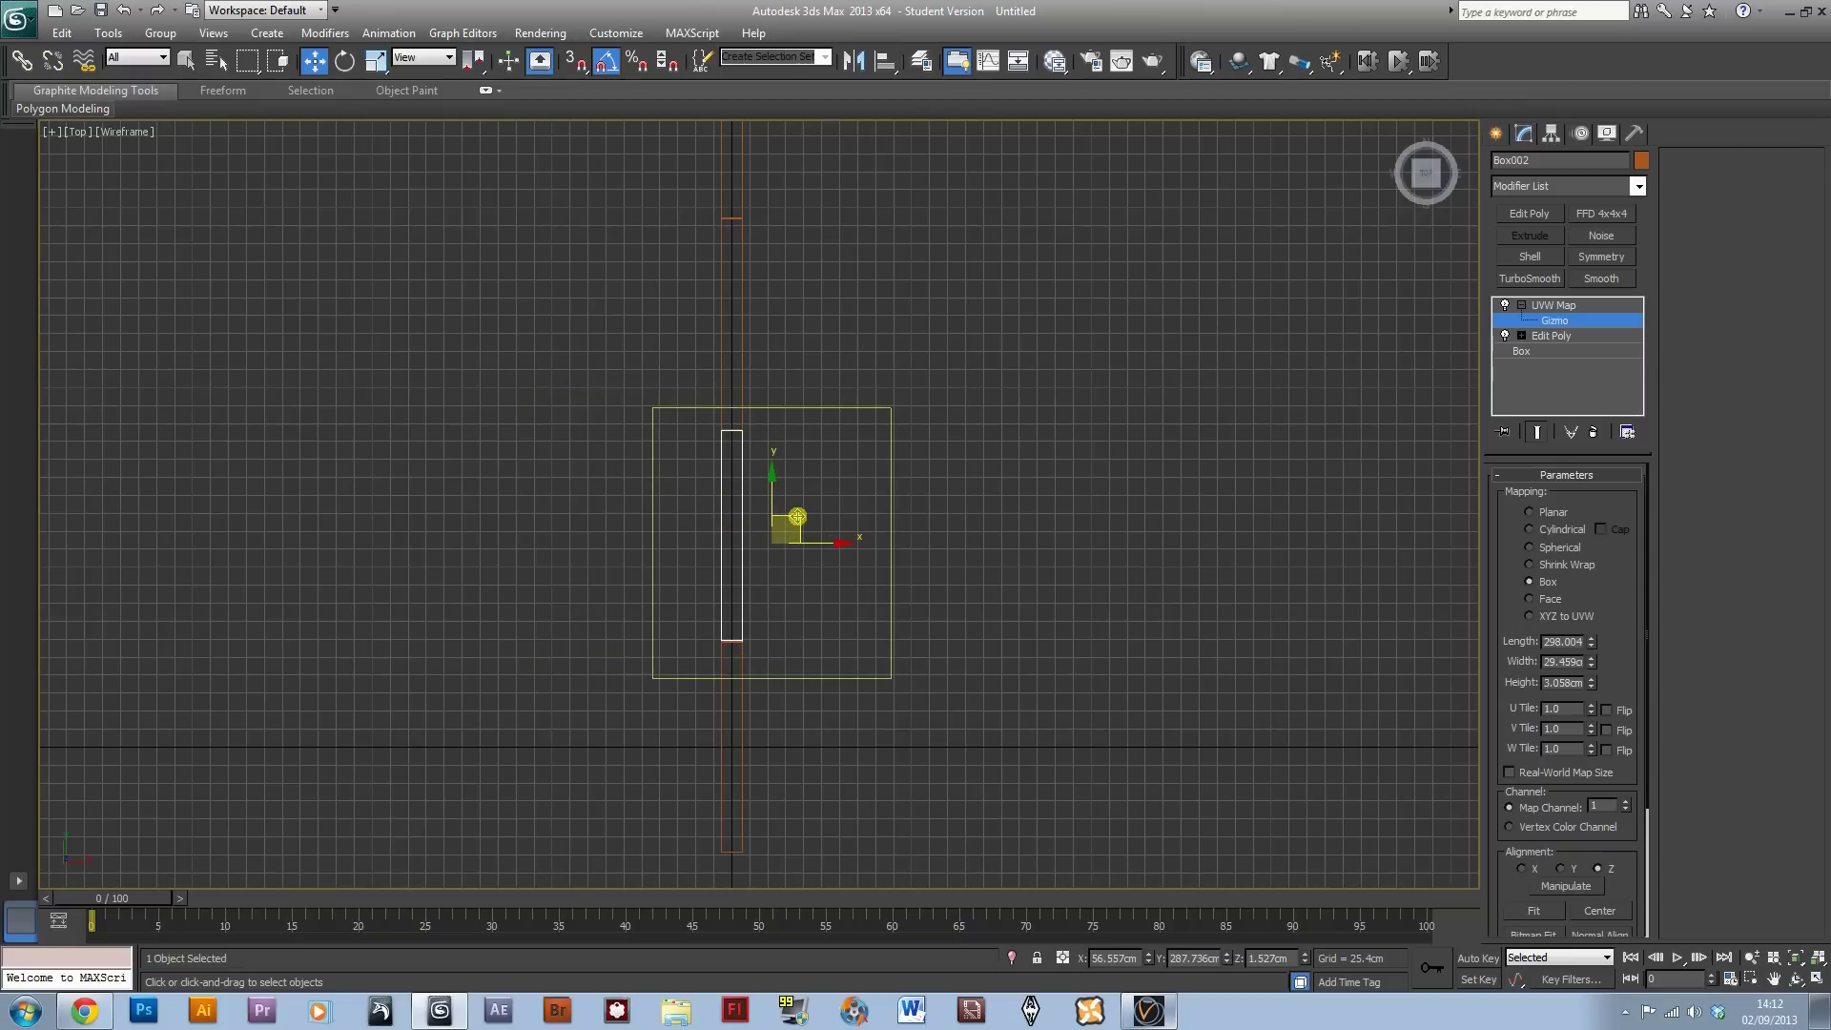
{"action": "key", "text": "alt+w"}
{"action": "right_click", "coordinate": [1112, 748]}
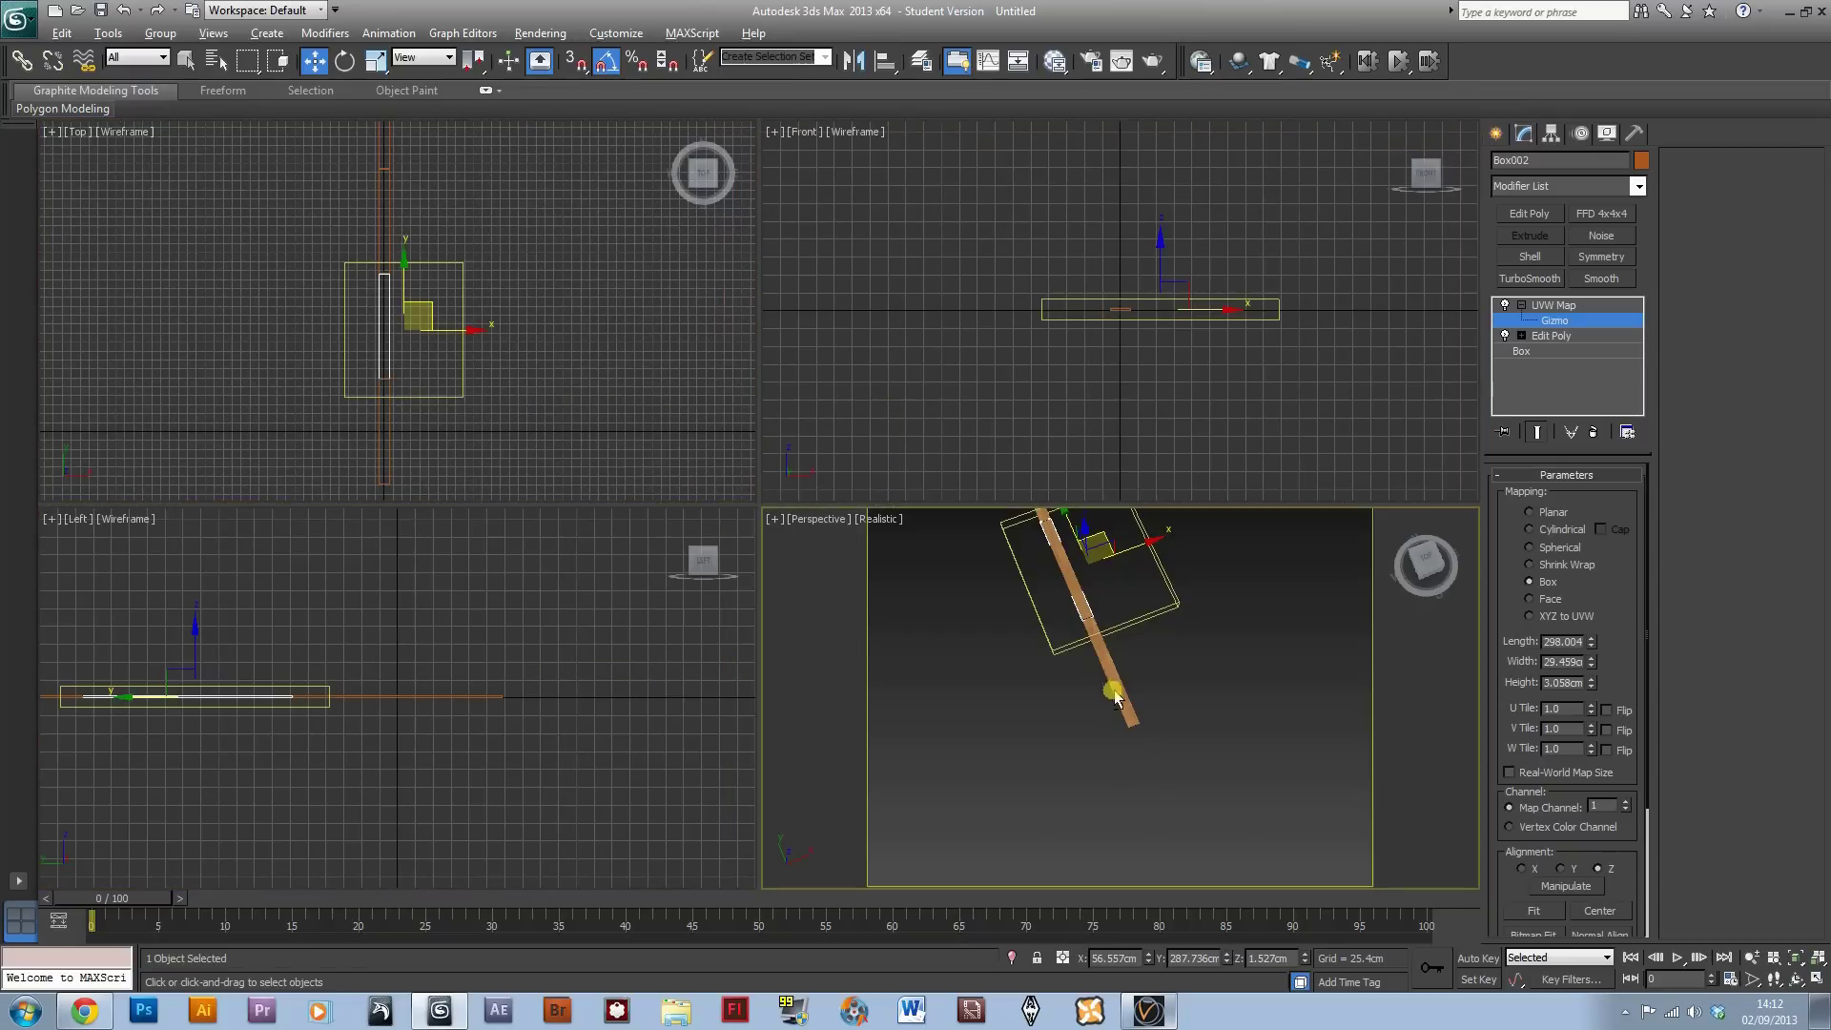
{"action": "key", "text": "alt+w"}
{"action": "middle_click_drag", "start_coordinate": [777, 626], "coordinate": [830, 622], "text": "alt"}
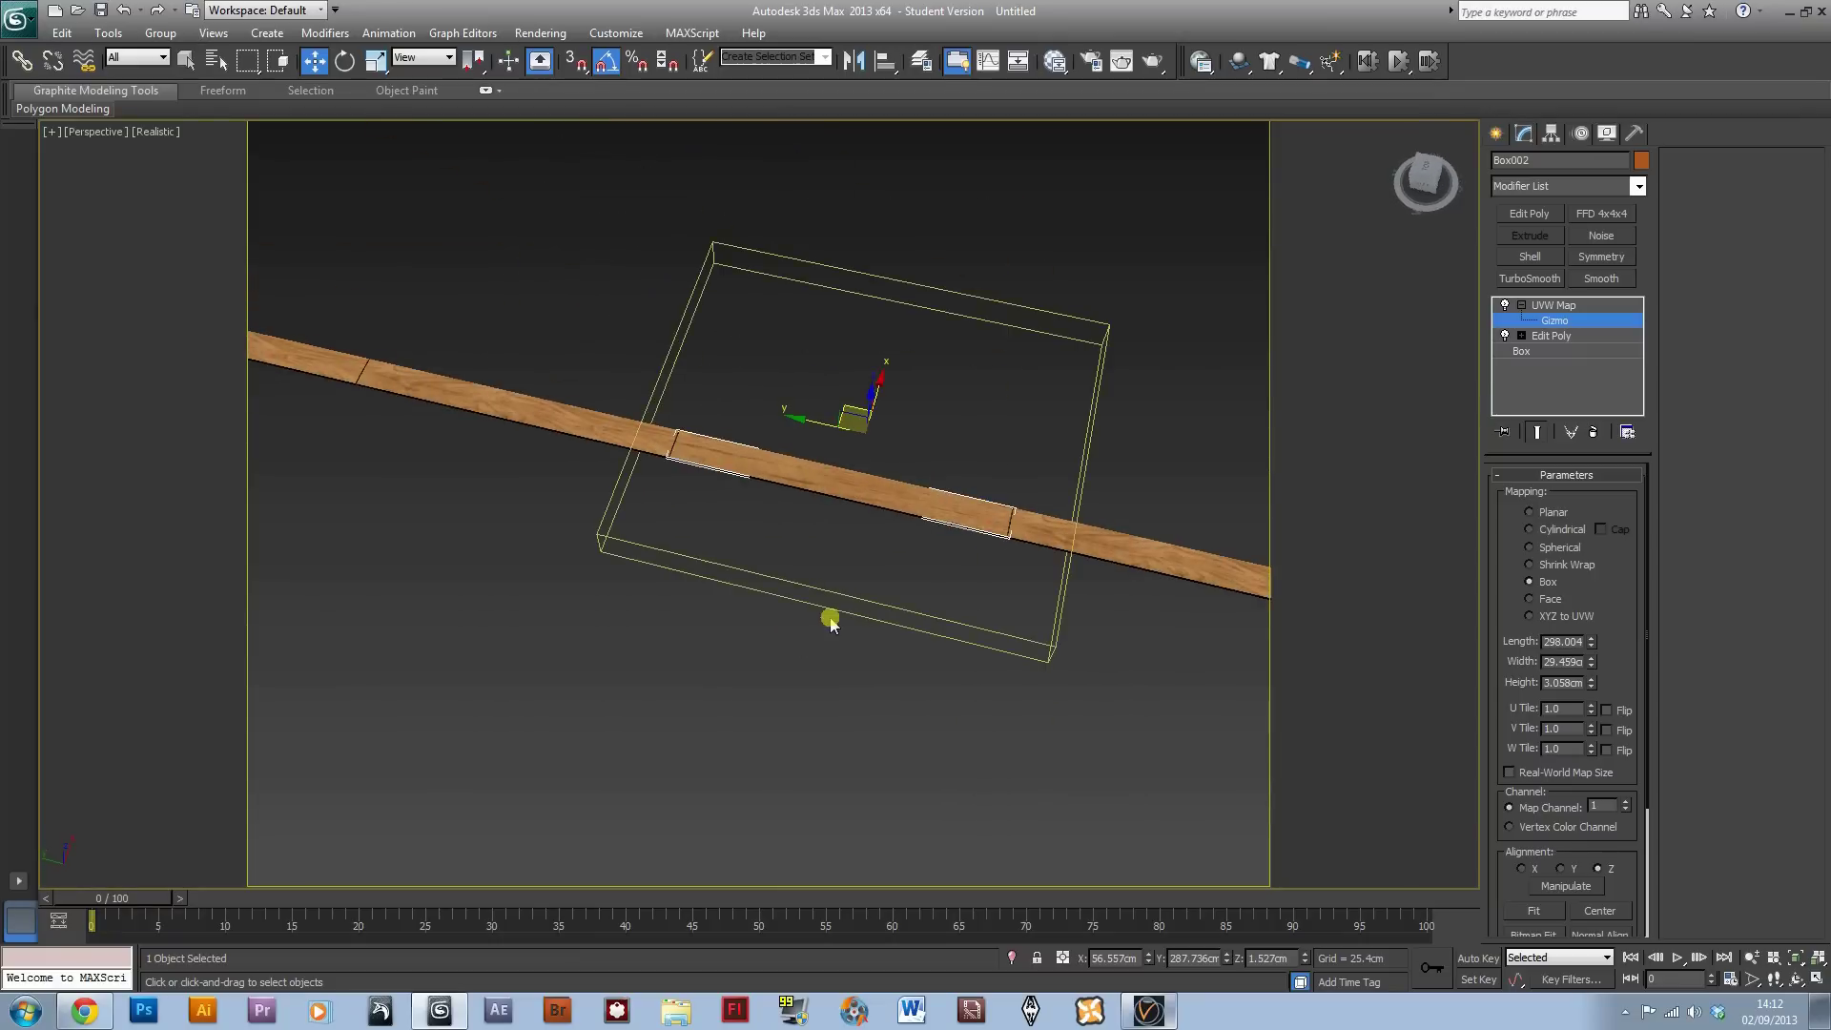
{"action": "left_click", "coordinate": [1518, 307]}
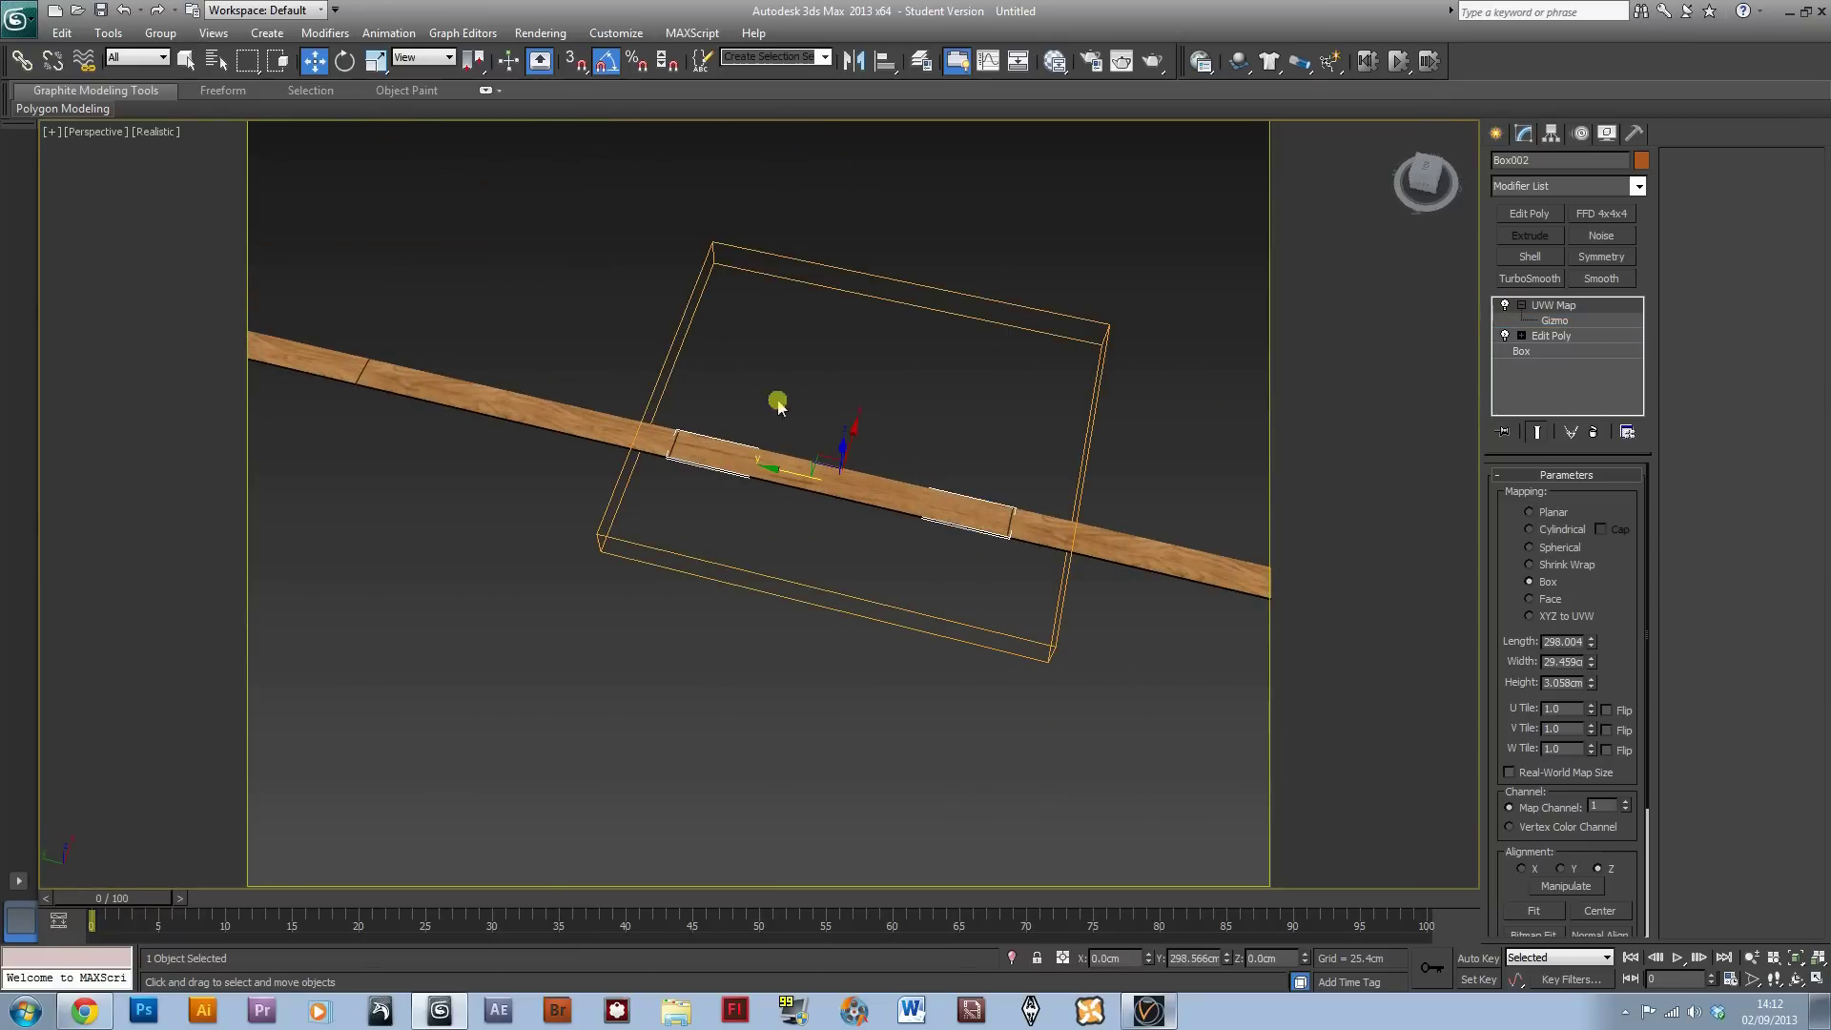
Step: Slide Box003's UVW Map gizmo to vary its wood grain
{"action": "left_click", "coordinate": [613, 425]}
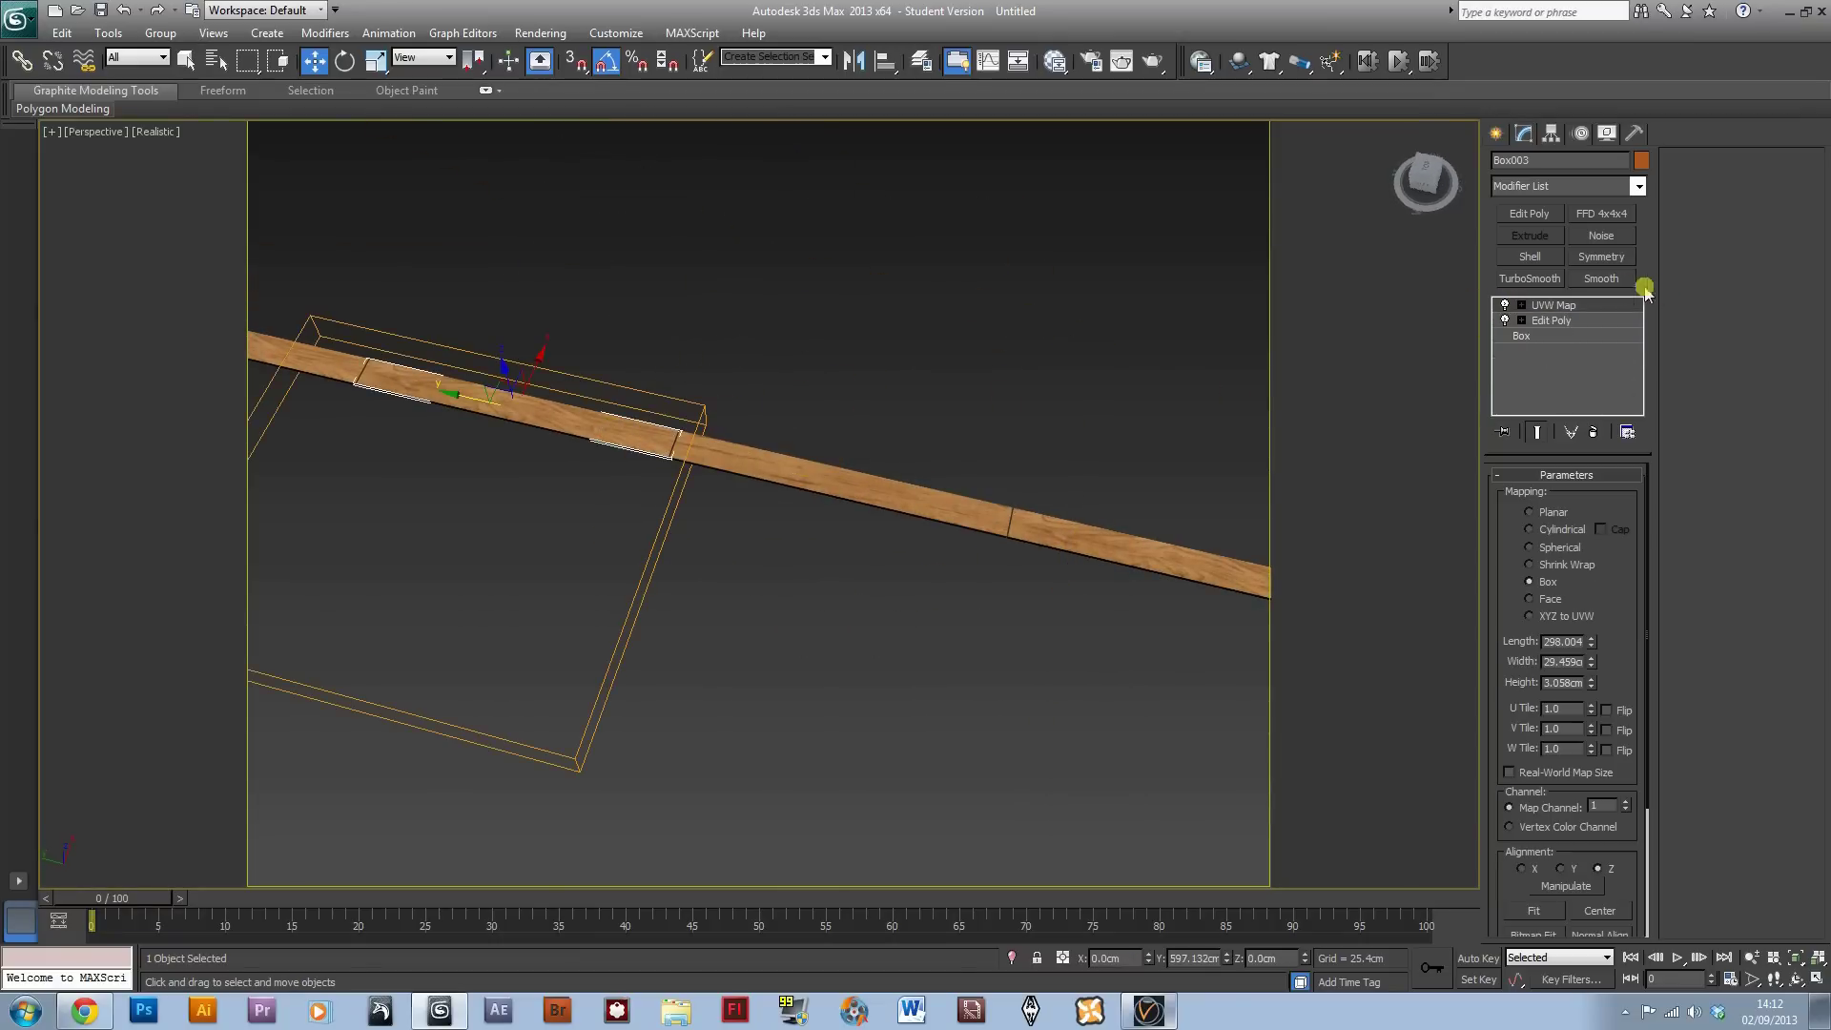
{"action": "left_click", "coordinate": [1522, 305]}
{"action": "left_click", "coordinate": [1554, 321]}
{"action": "left_click_drag", "start_coordinate": [458, 475], "coordinate": [542, 255]}
{"action": "middle_click_drag", "start_coordinate": [444, 562], "coordinate": [699, 489], "text": "alt"}
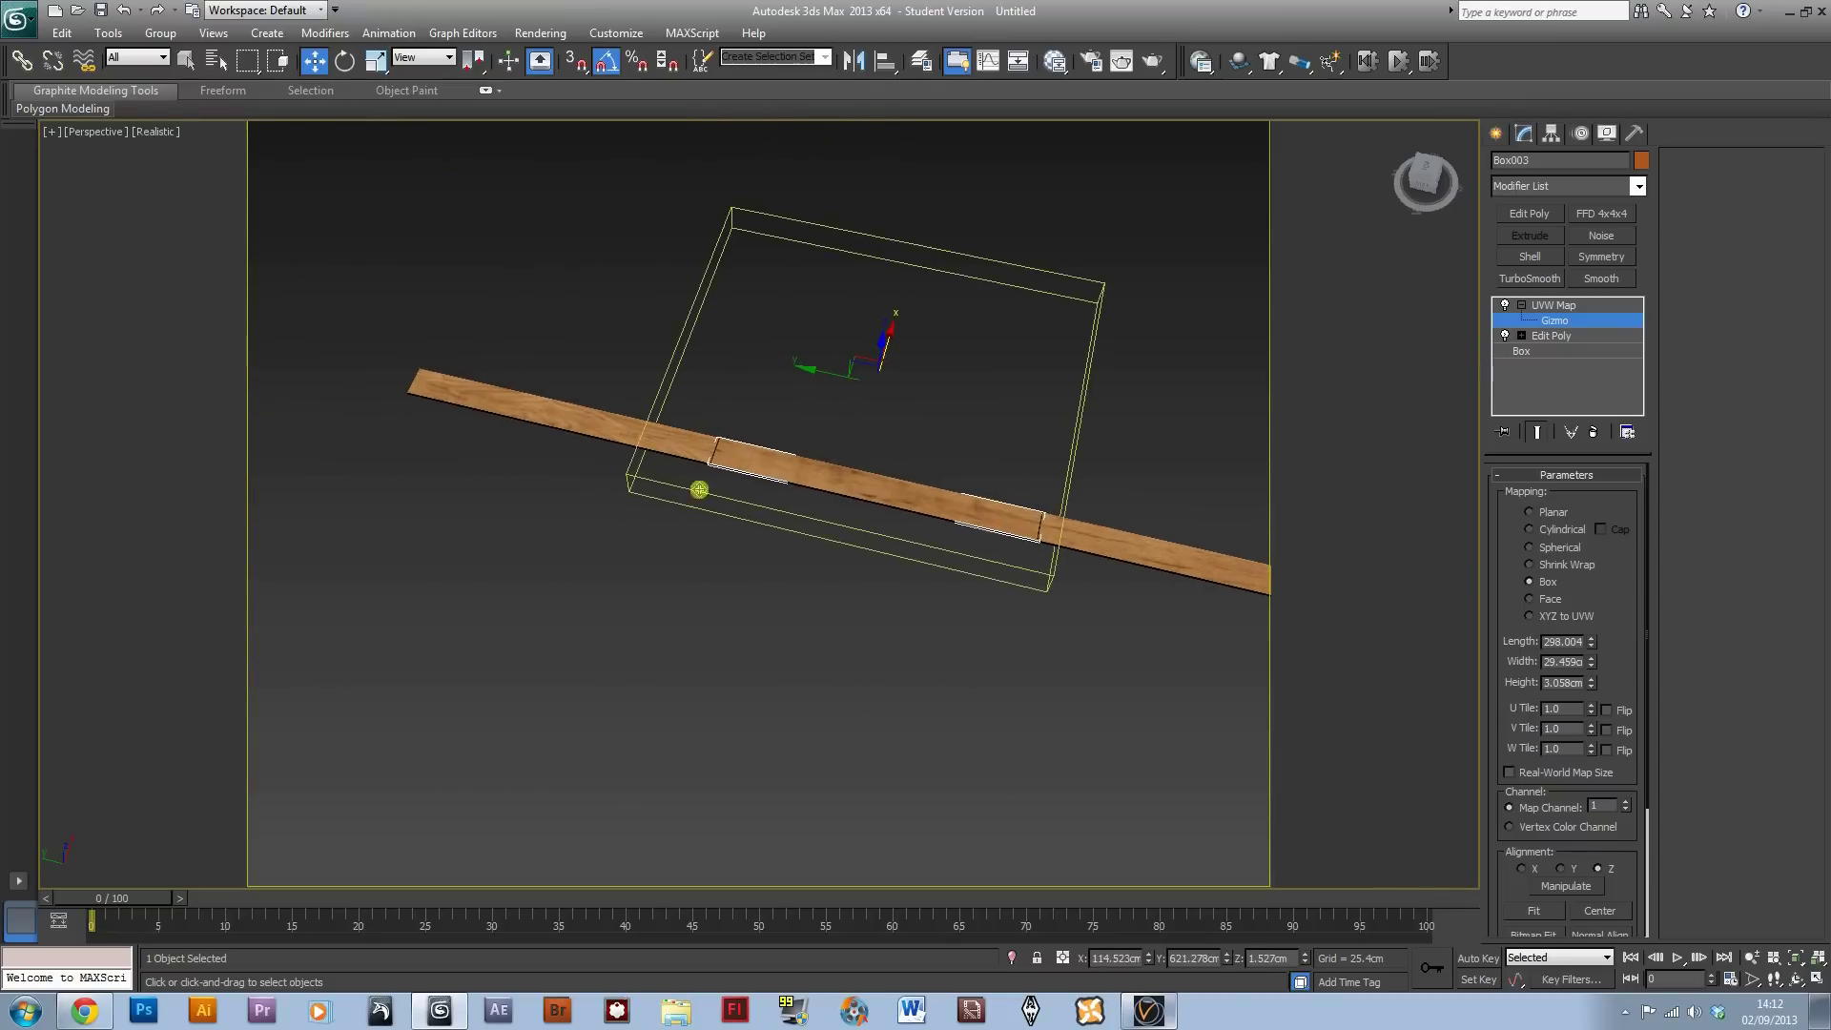
{"action": "middle_click_drag", "start_coordinate": [565, 435], "coordinate": [1161, 654], "text": "alt"}
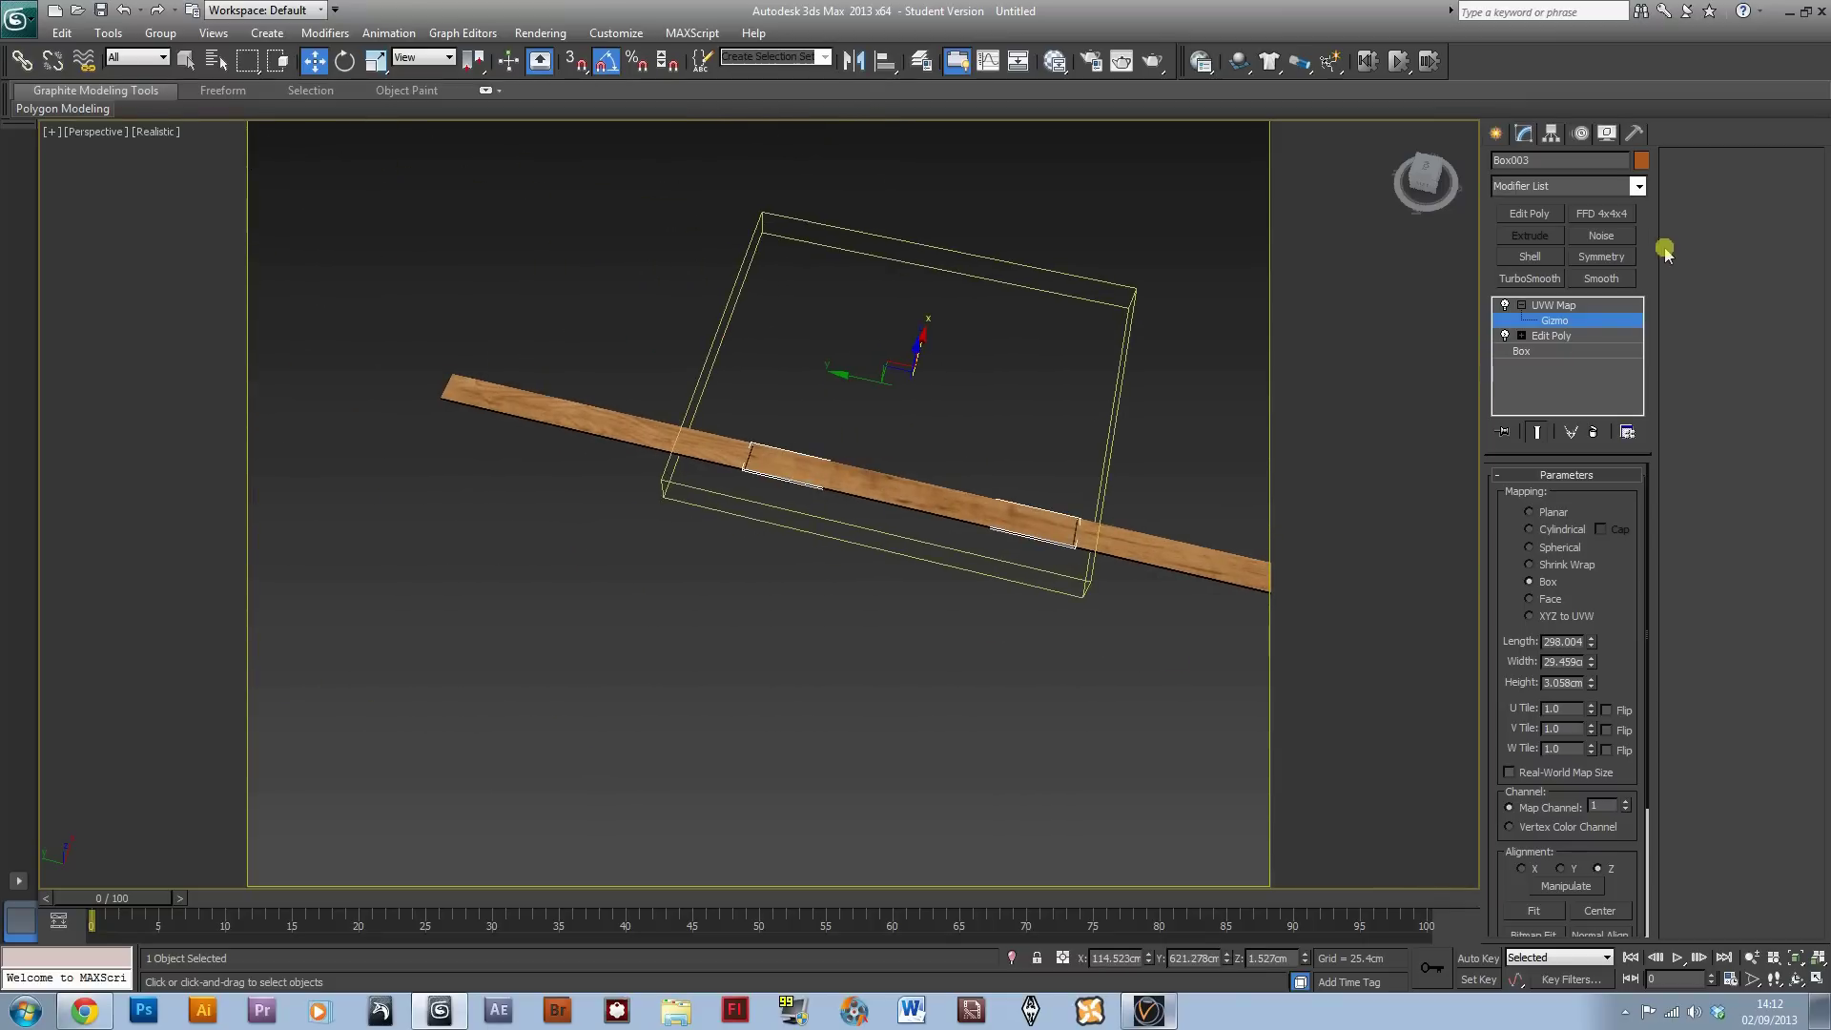
{"action": "left_click", "coordinate": [1549, 320]}
Step: Offset Box004's UVW Map gizmo likewise, then marquee-select all four planks
{"action": "left_click", "coordinate": [565, 431]}
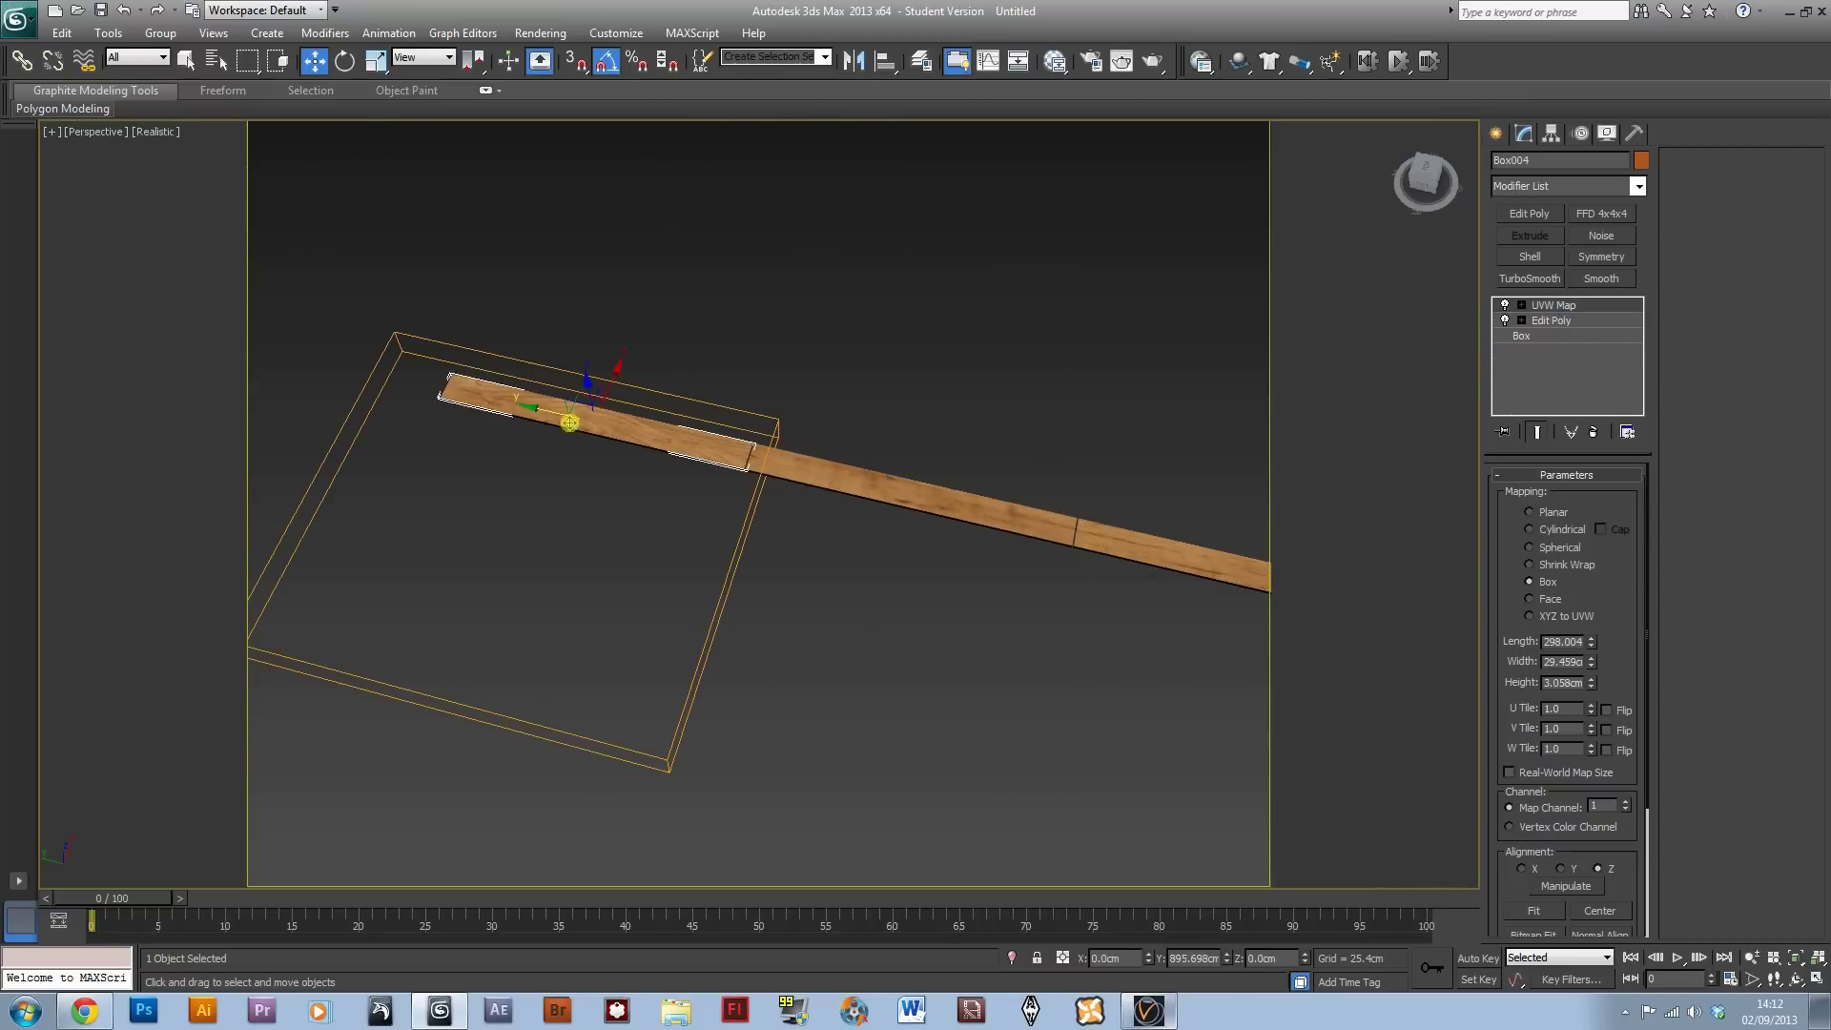
{"action": "left_click", "coordinate": [1520, 306]}
{"action": "left_click", "coordinate": [1552, 321]}
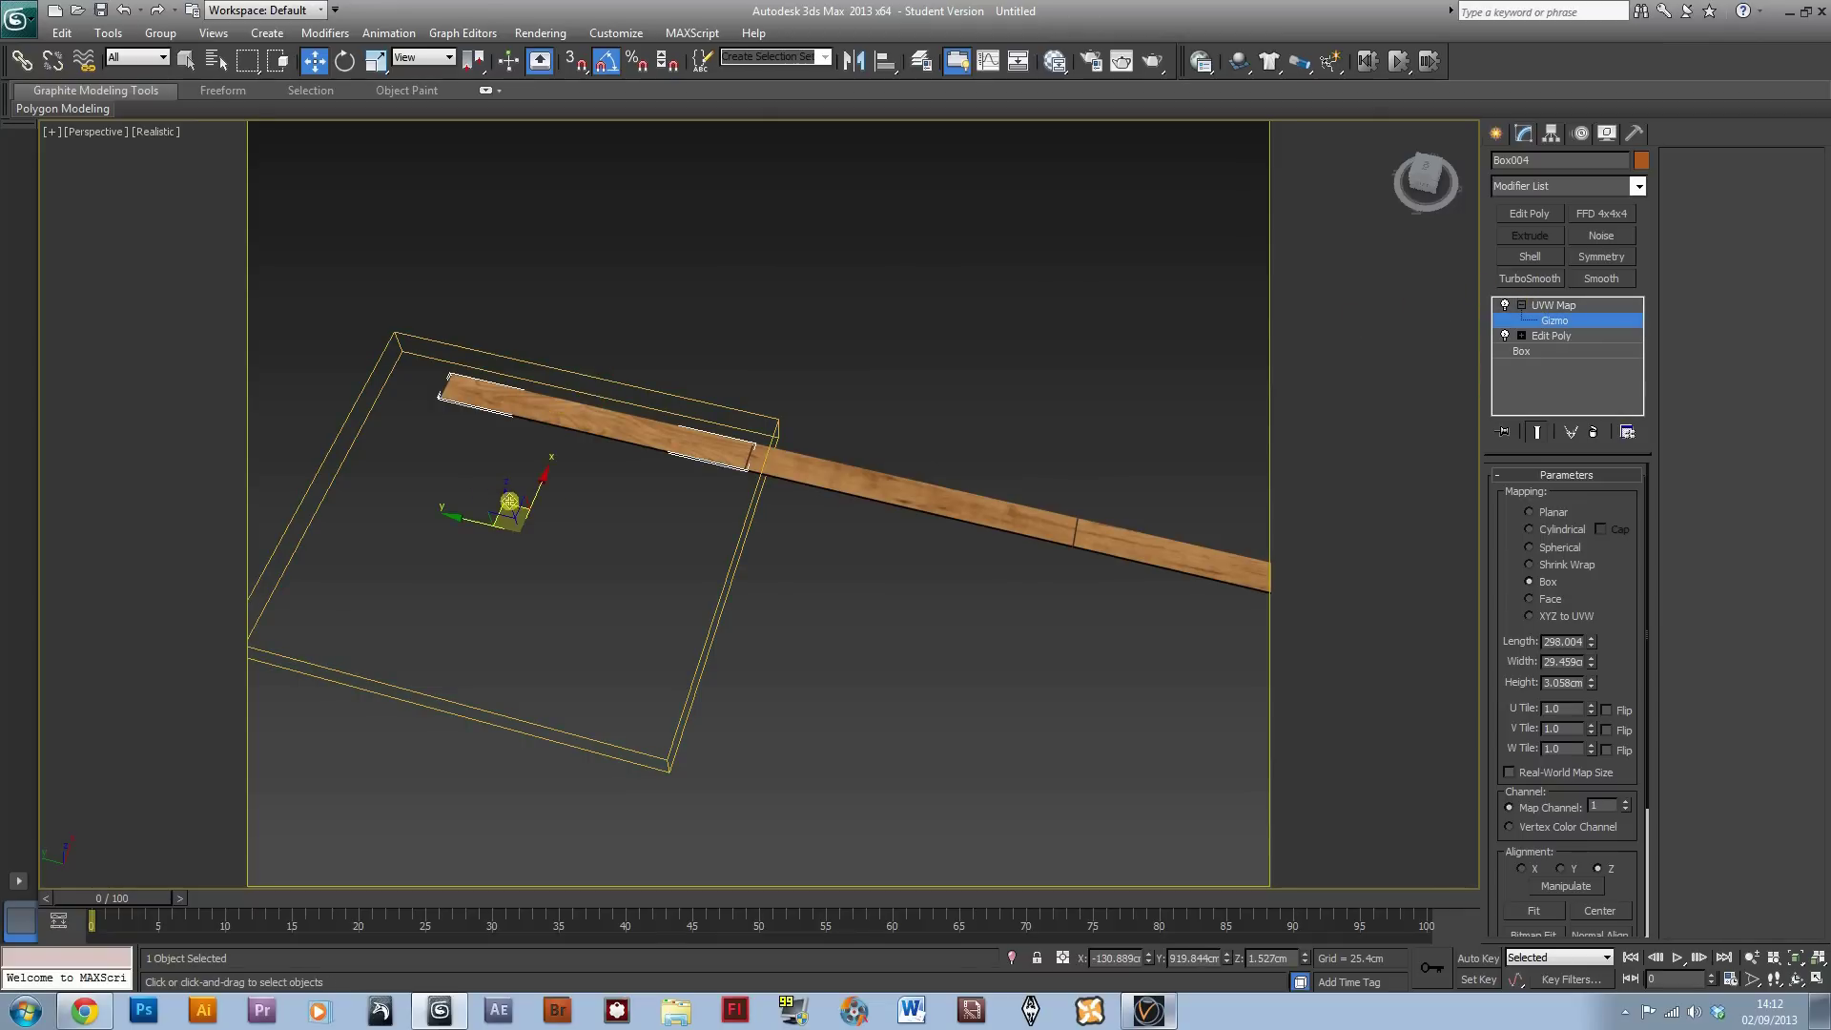
{"action": "left_click_drag", "start_coordinate": [510, 501], "coordinate": [567, 333]}
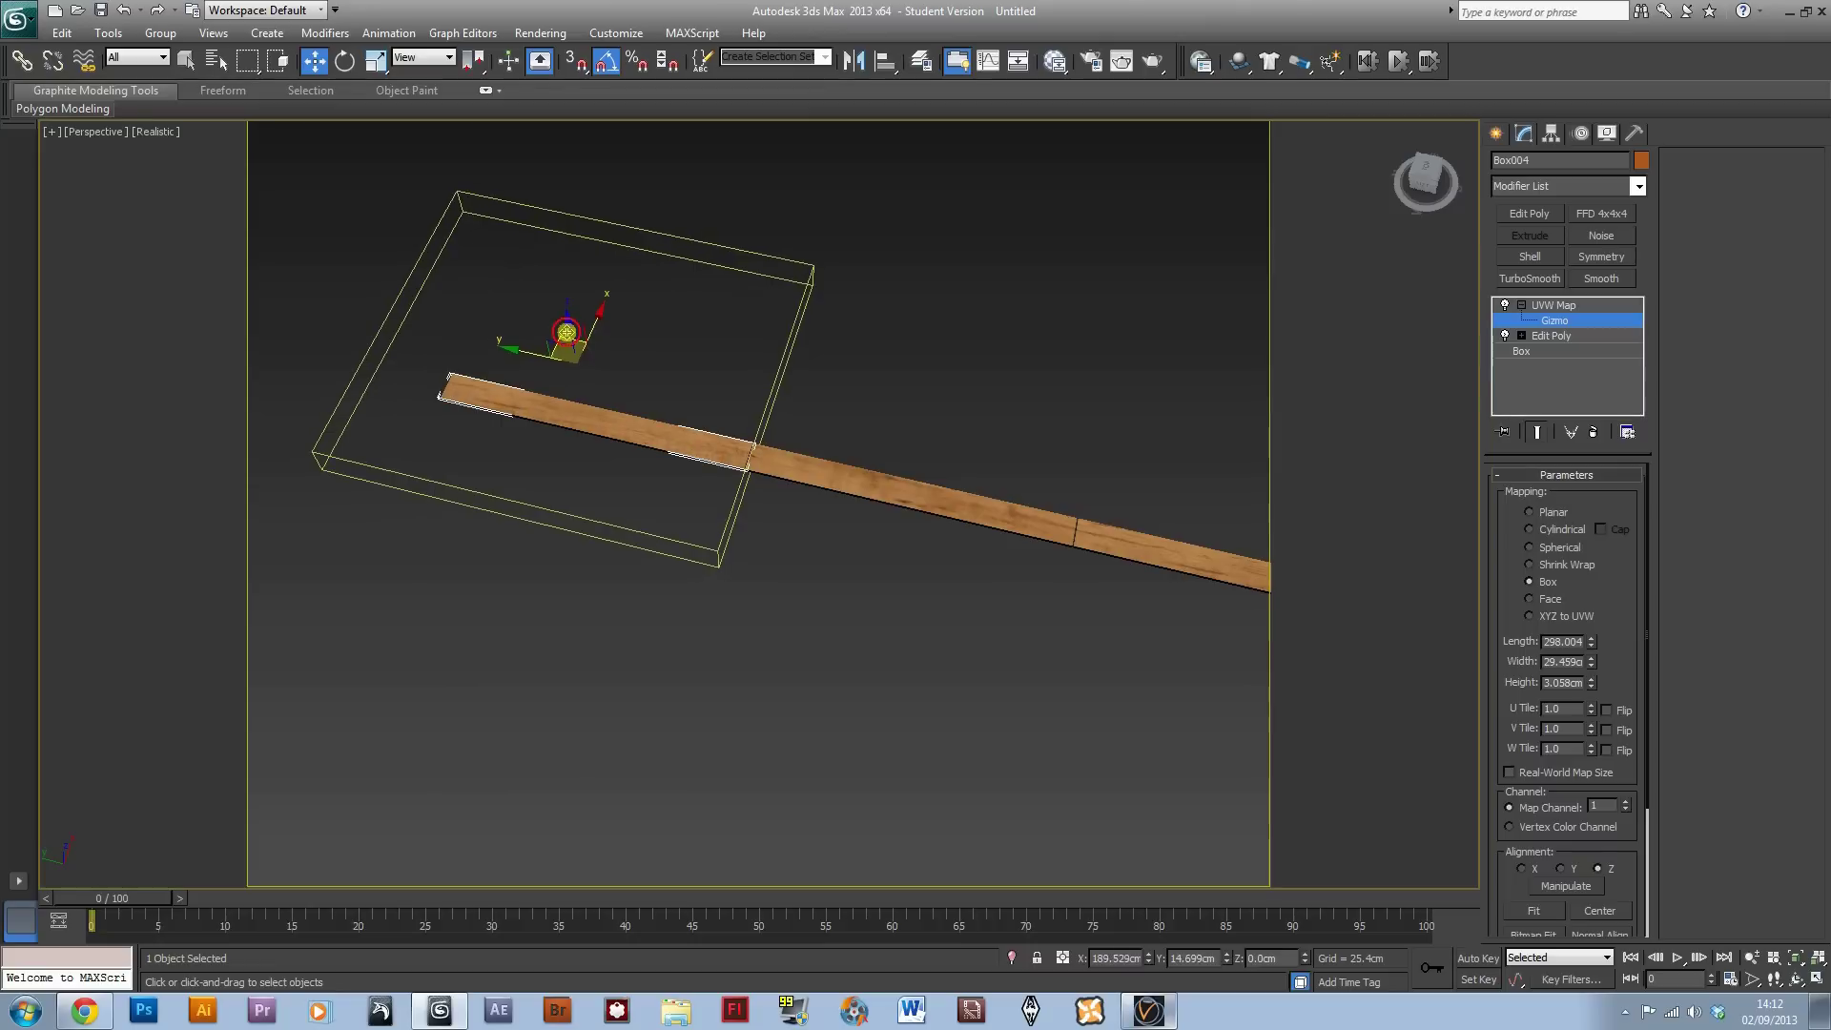
{"action": "left_click", "coordinate": [1567, 325]}
{"action": "scroll", "coordinate": [851, 720], "scroll_direction": "down", "scroll_amount": 3}
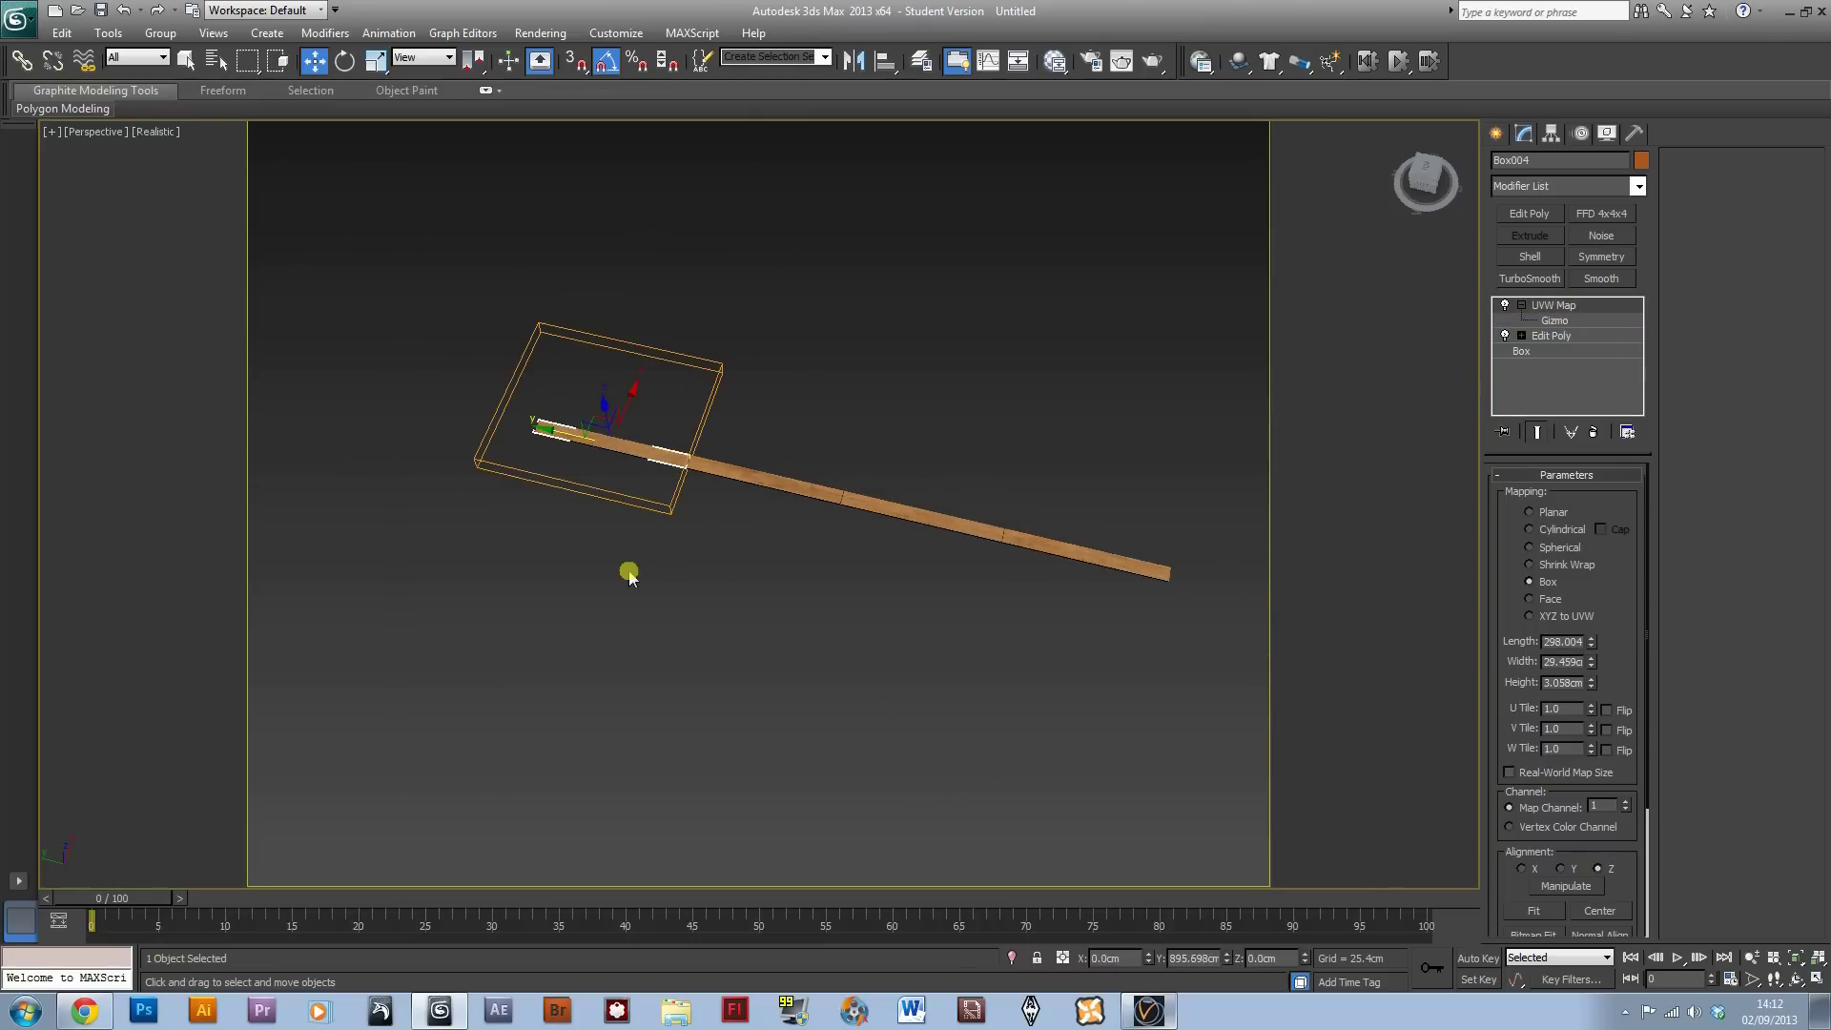
{"action": "left_click_drag", "start_coordinate": [592, 580], "coordinate": [1213, 456]}
{"action": "scroll", "coordinate": [873, 648], "scroll_direction": "up", "scroll_amount": 2}
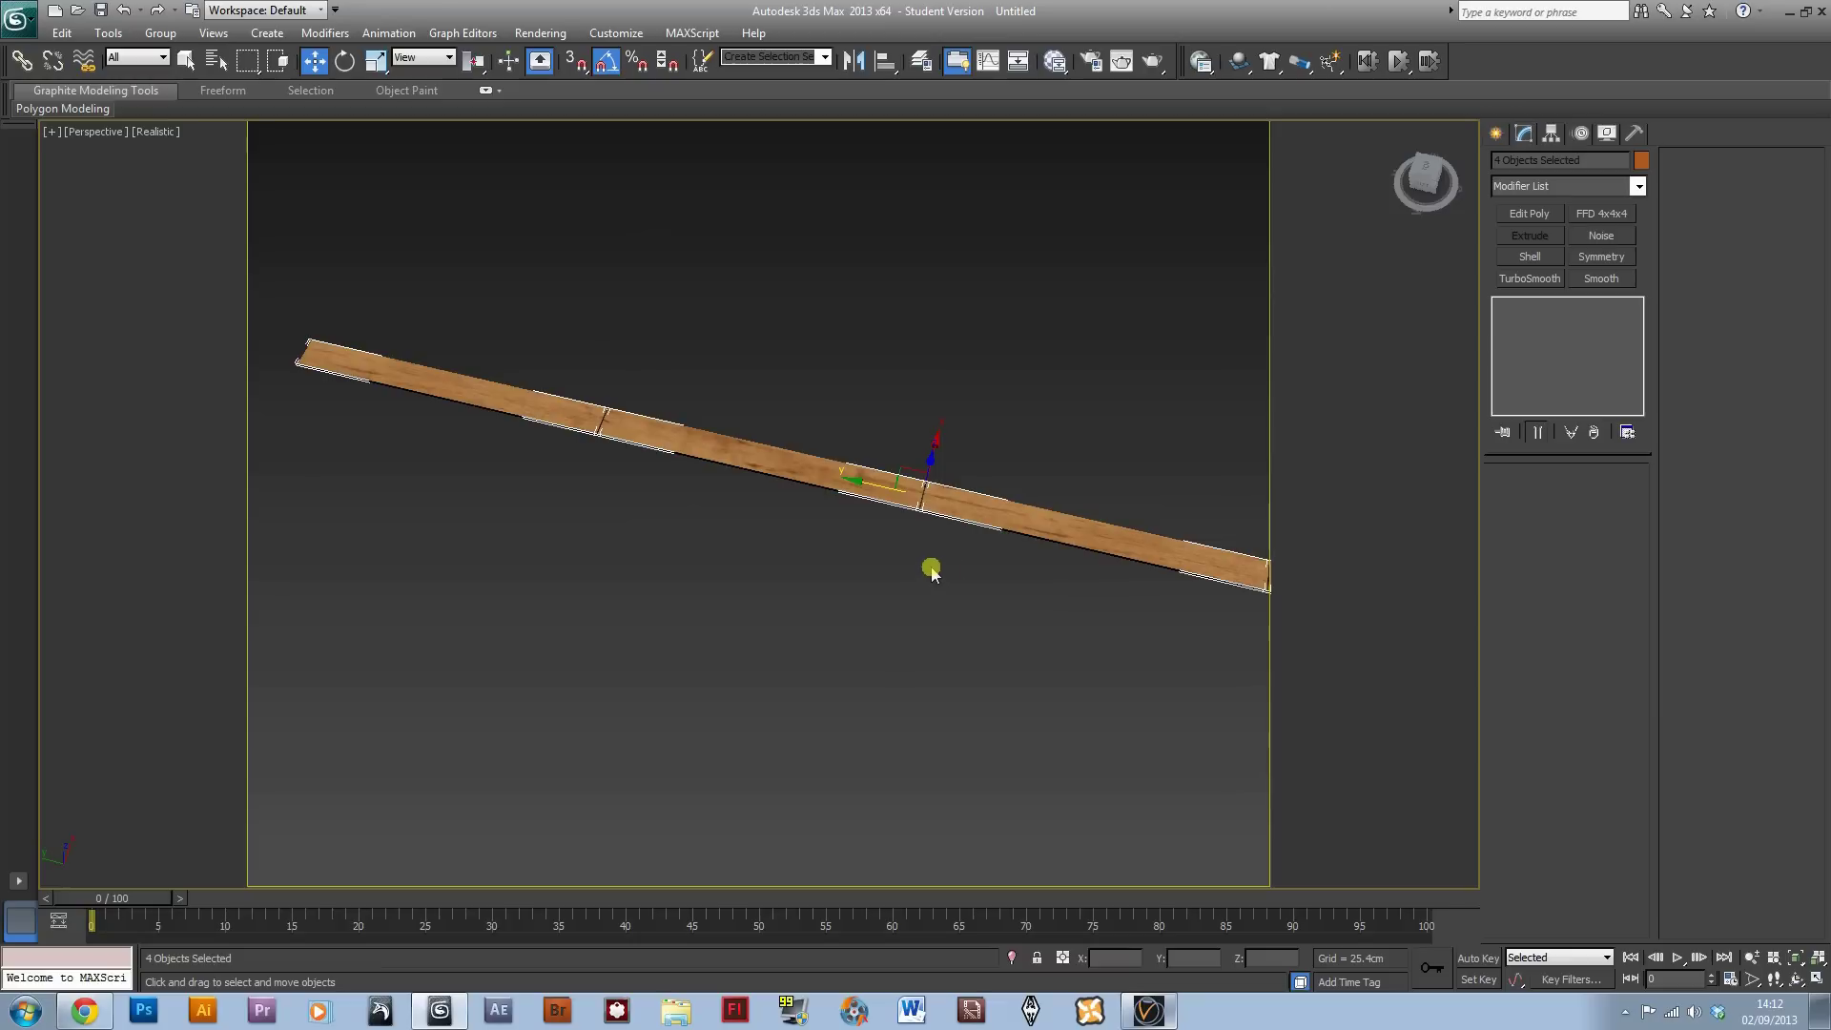
Step: Copy the plank row sideways in the Top view and slide it up to stagger the joints
{"action": "key", "text": "alt+w"}
{"action": "right_click", "coordinate": [503, 363]}
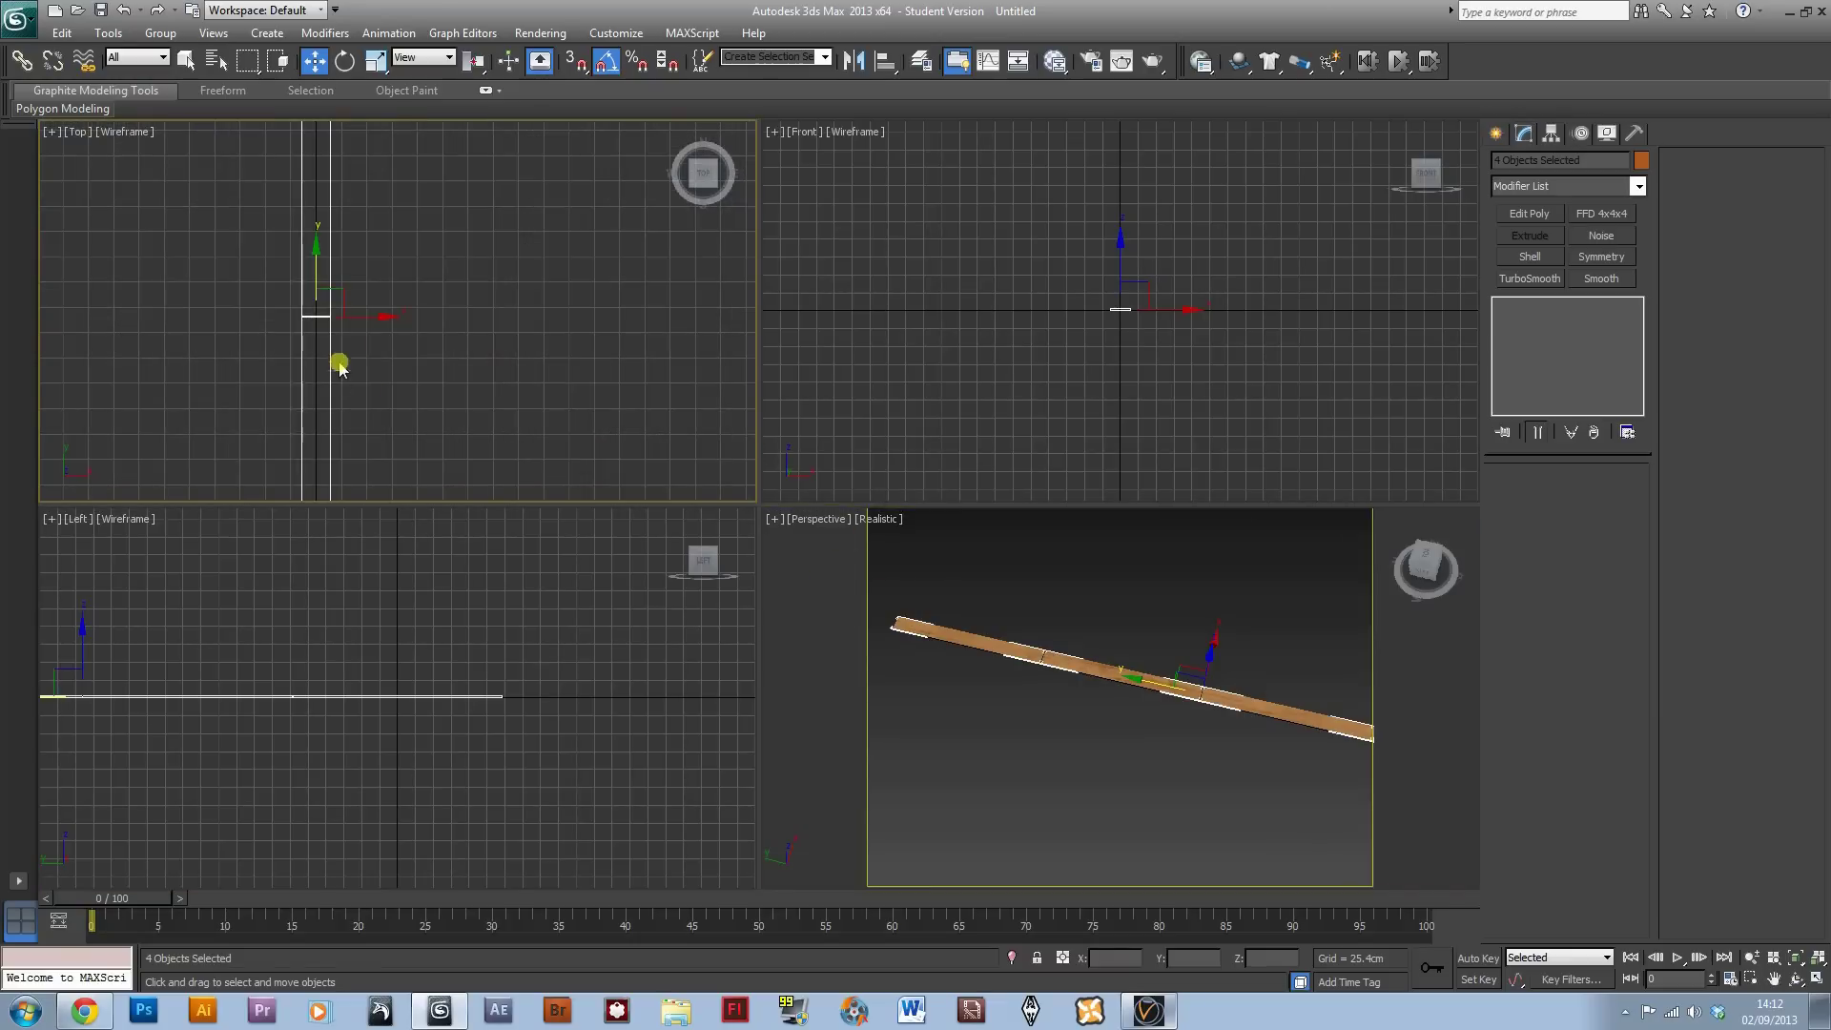
{"action": "scroll", "coordinate": [372, 355], "scroll_direction": "up", "scroll_amount": 2}
{"action": "left_click_drag", "start_coordinate": [278, 327], "coordinate": [345, 326], "text": "shift"}
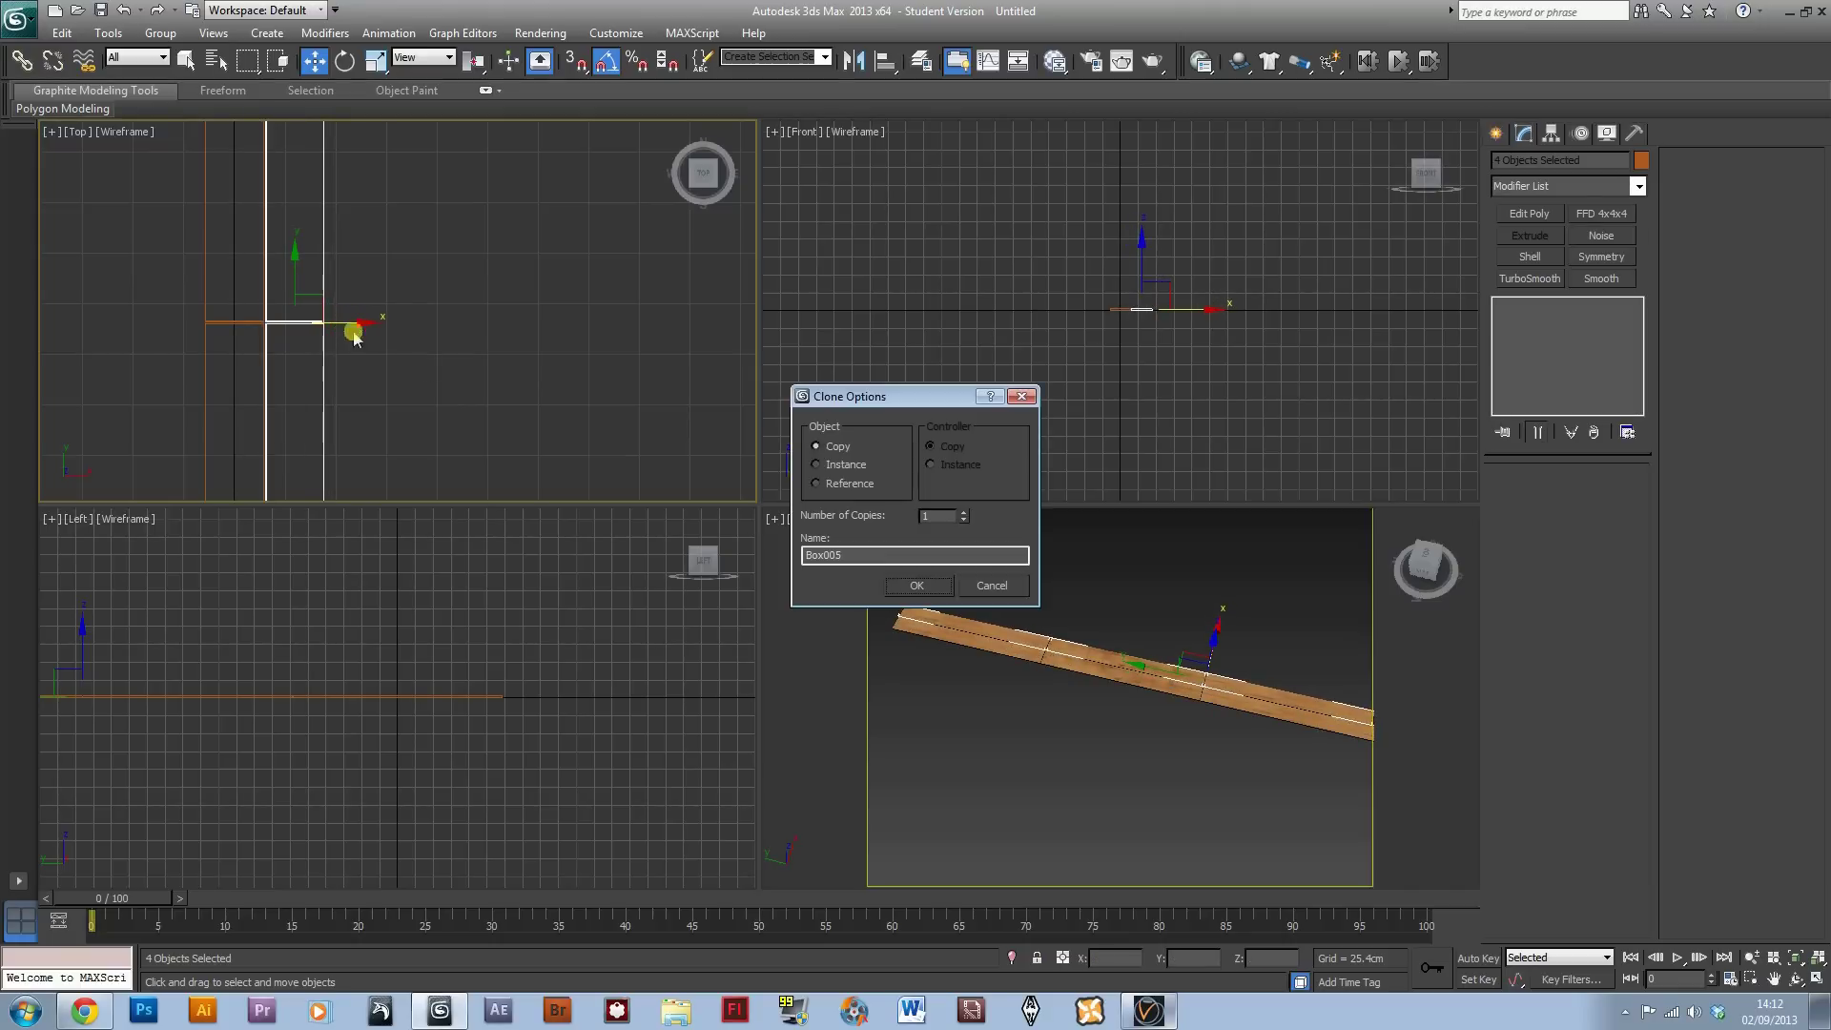
{"action": "left_click", "coordinate": [916, 586]}
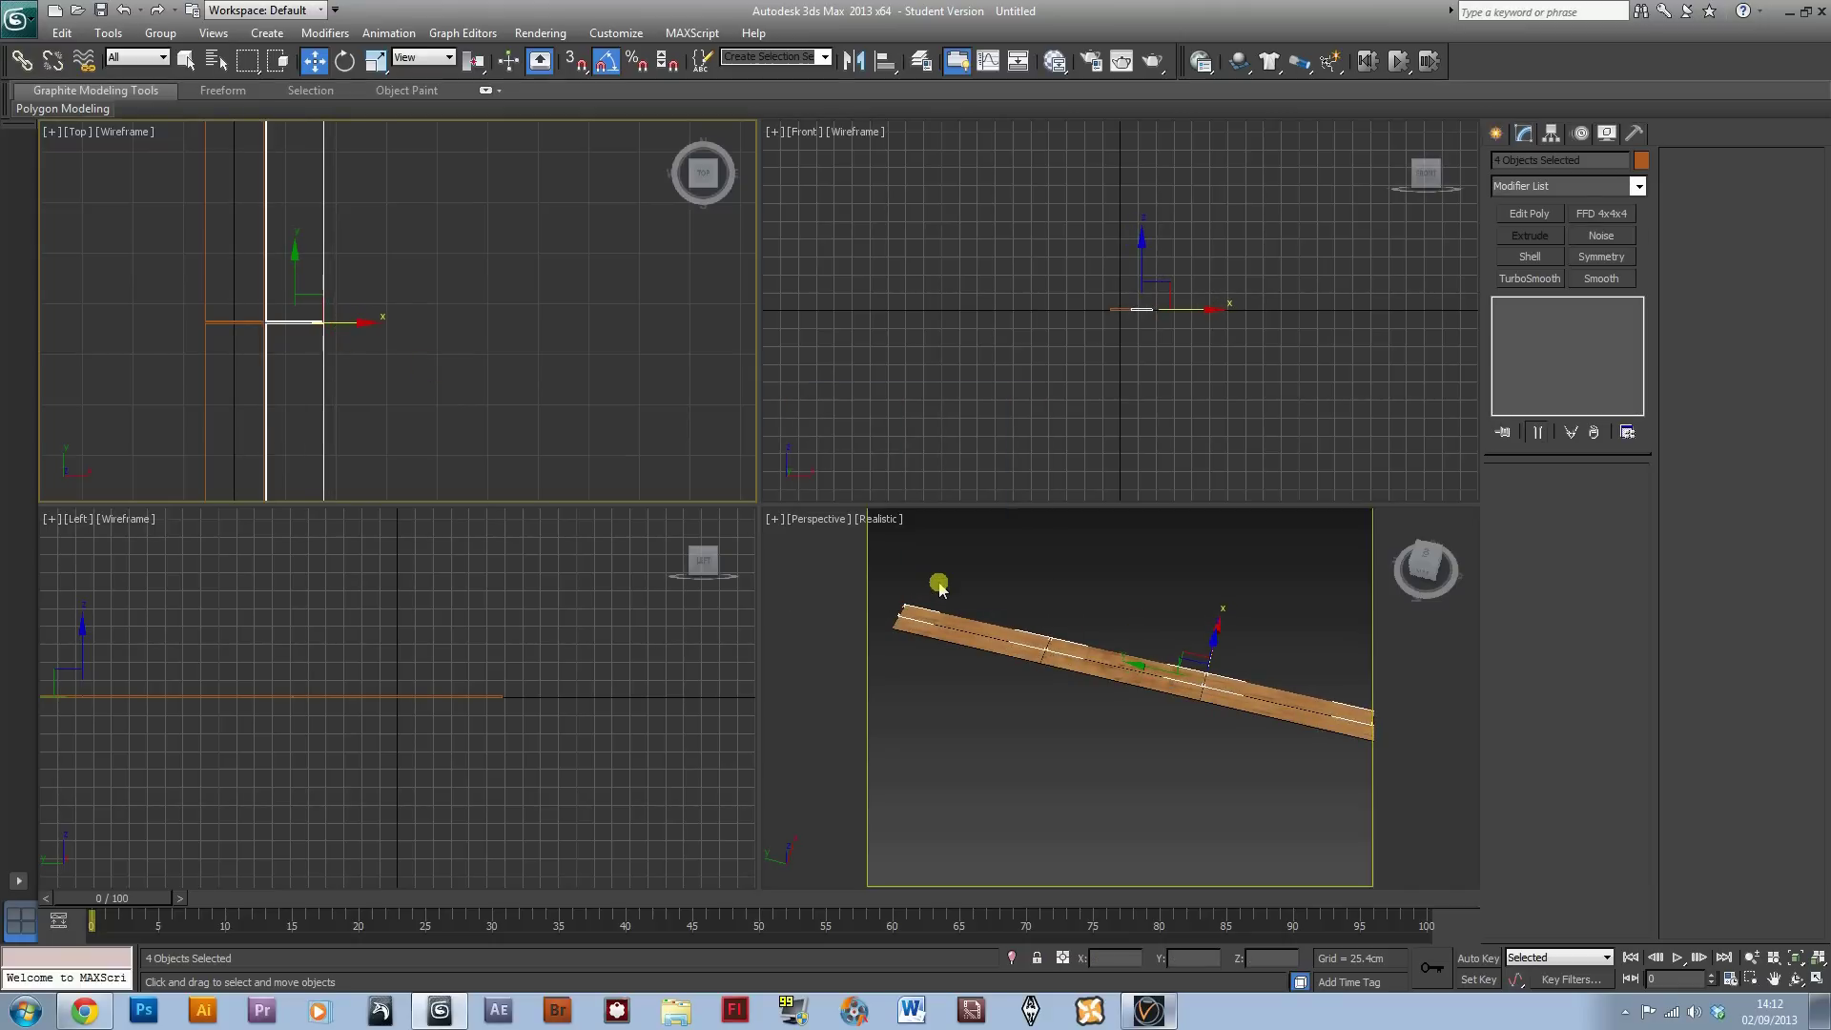
{"action": "scroll", "coordinate": [400, 305], "scroll_direction": "down", "scroll_amount": 5}
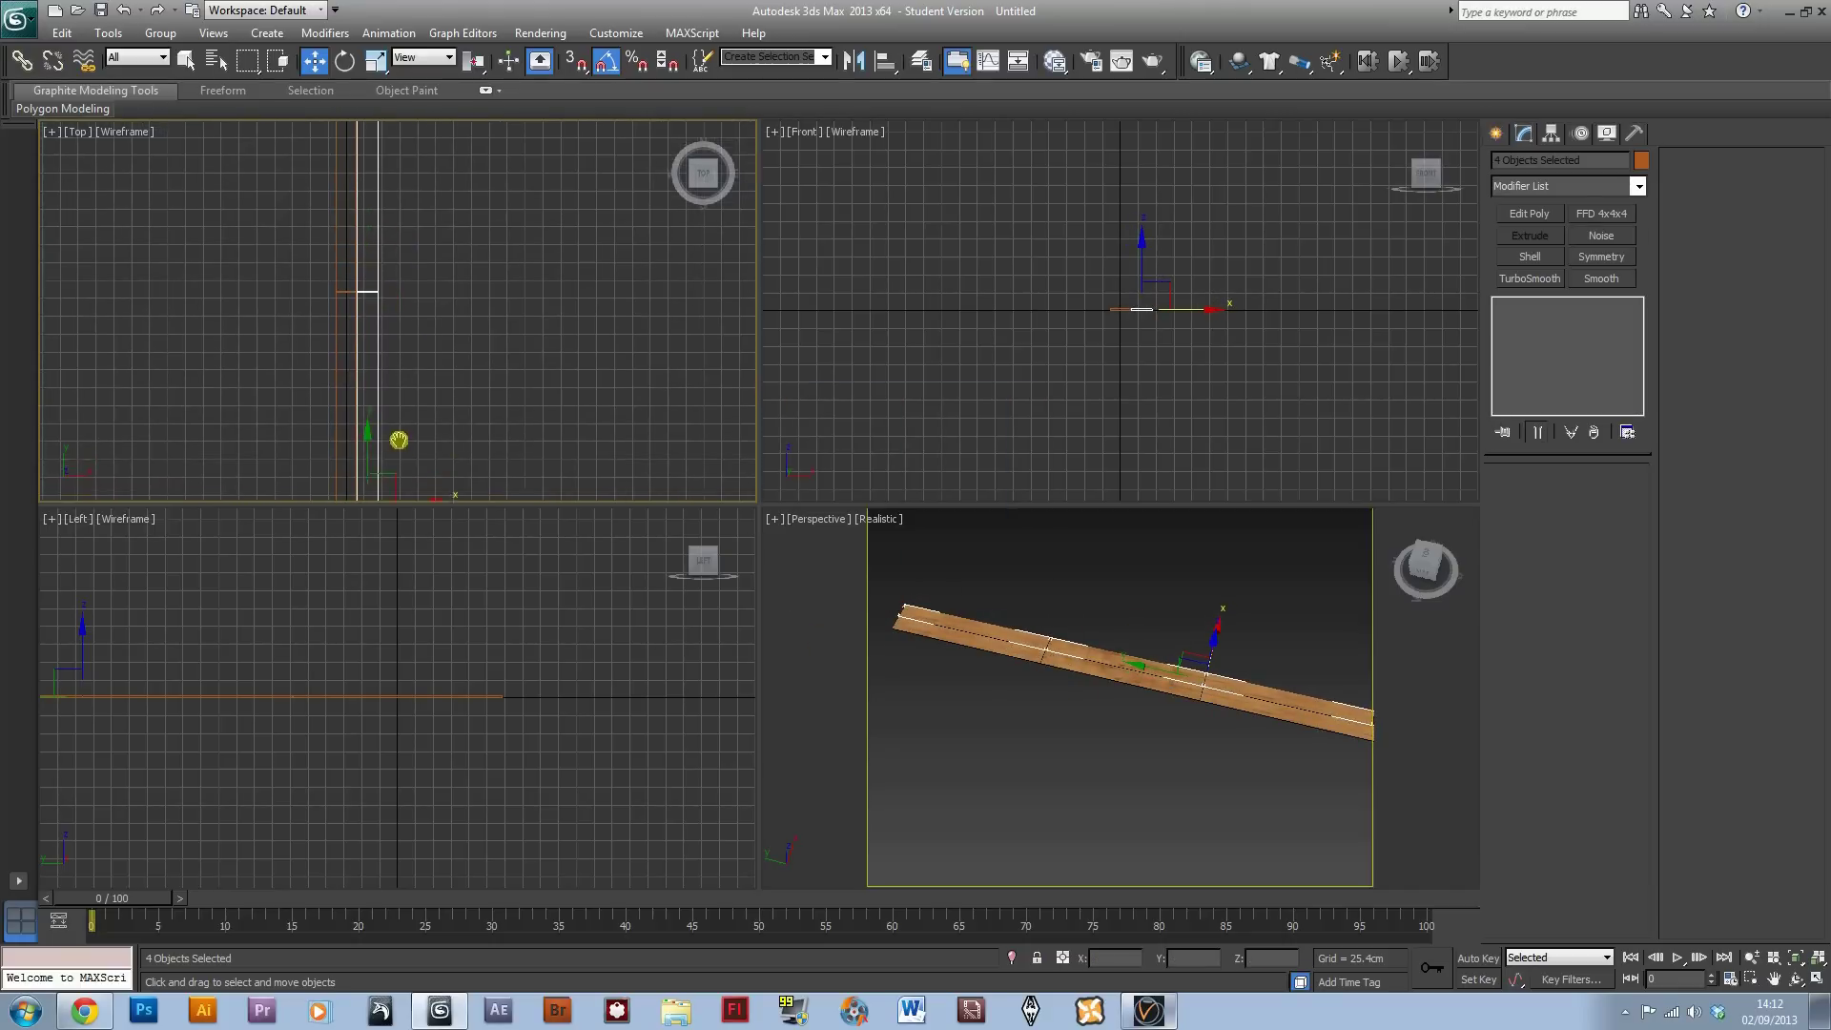
{"action": "scroll", "coordinate": [401, 257], "scroll_direction": "up", "scroll_amount": 2}
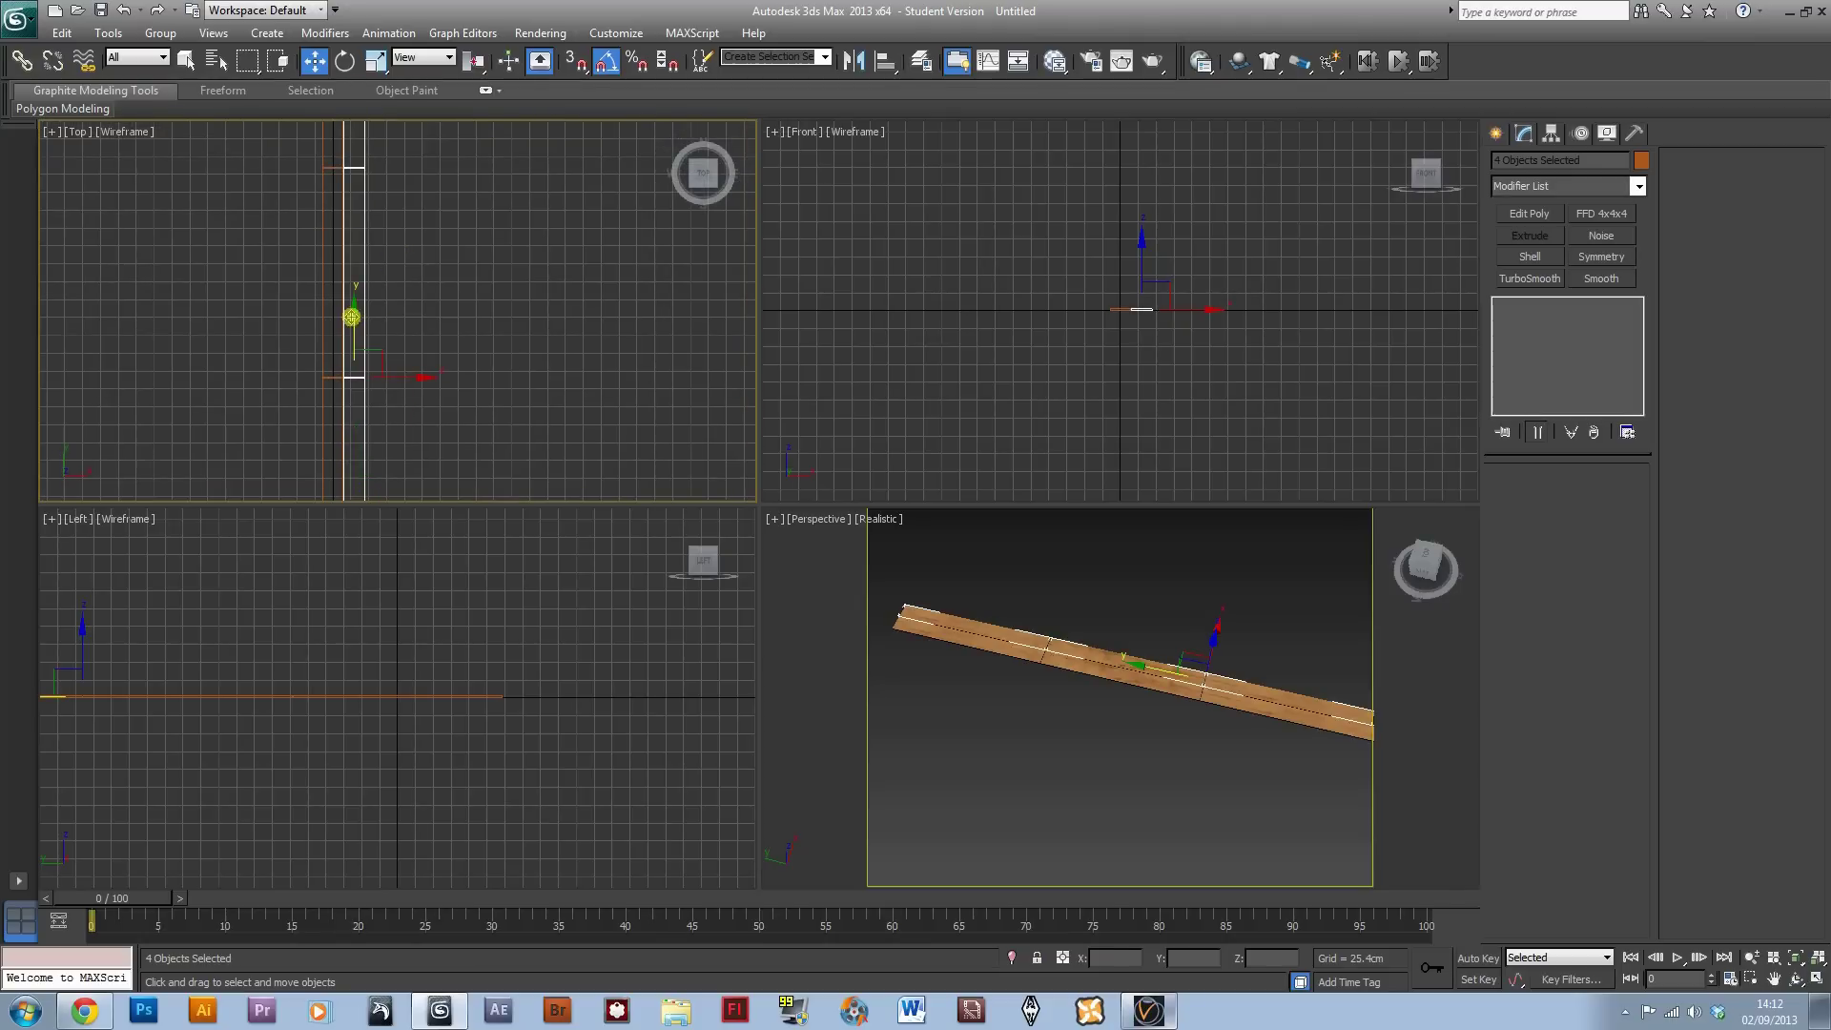
{"action": "left_click_drag", "start_coordinate": [351, 315], "coordinate": [366, 210]}
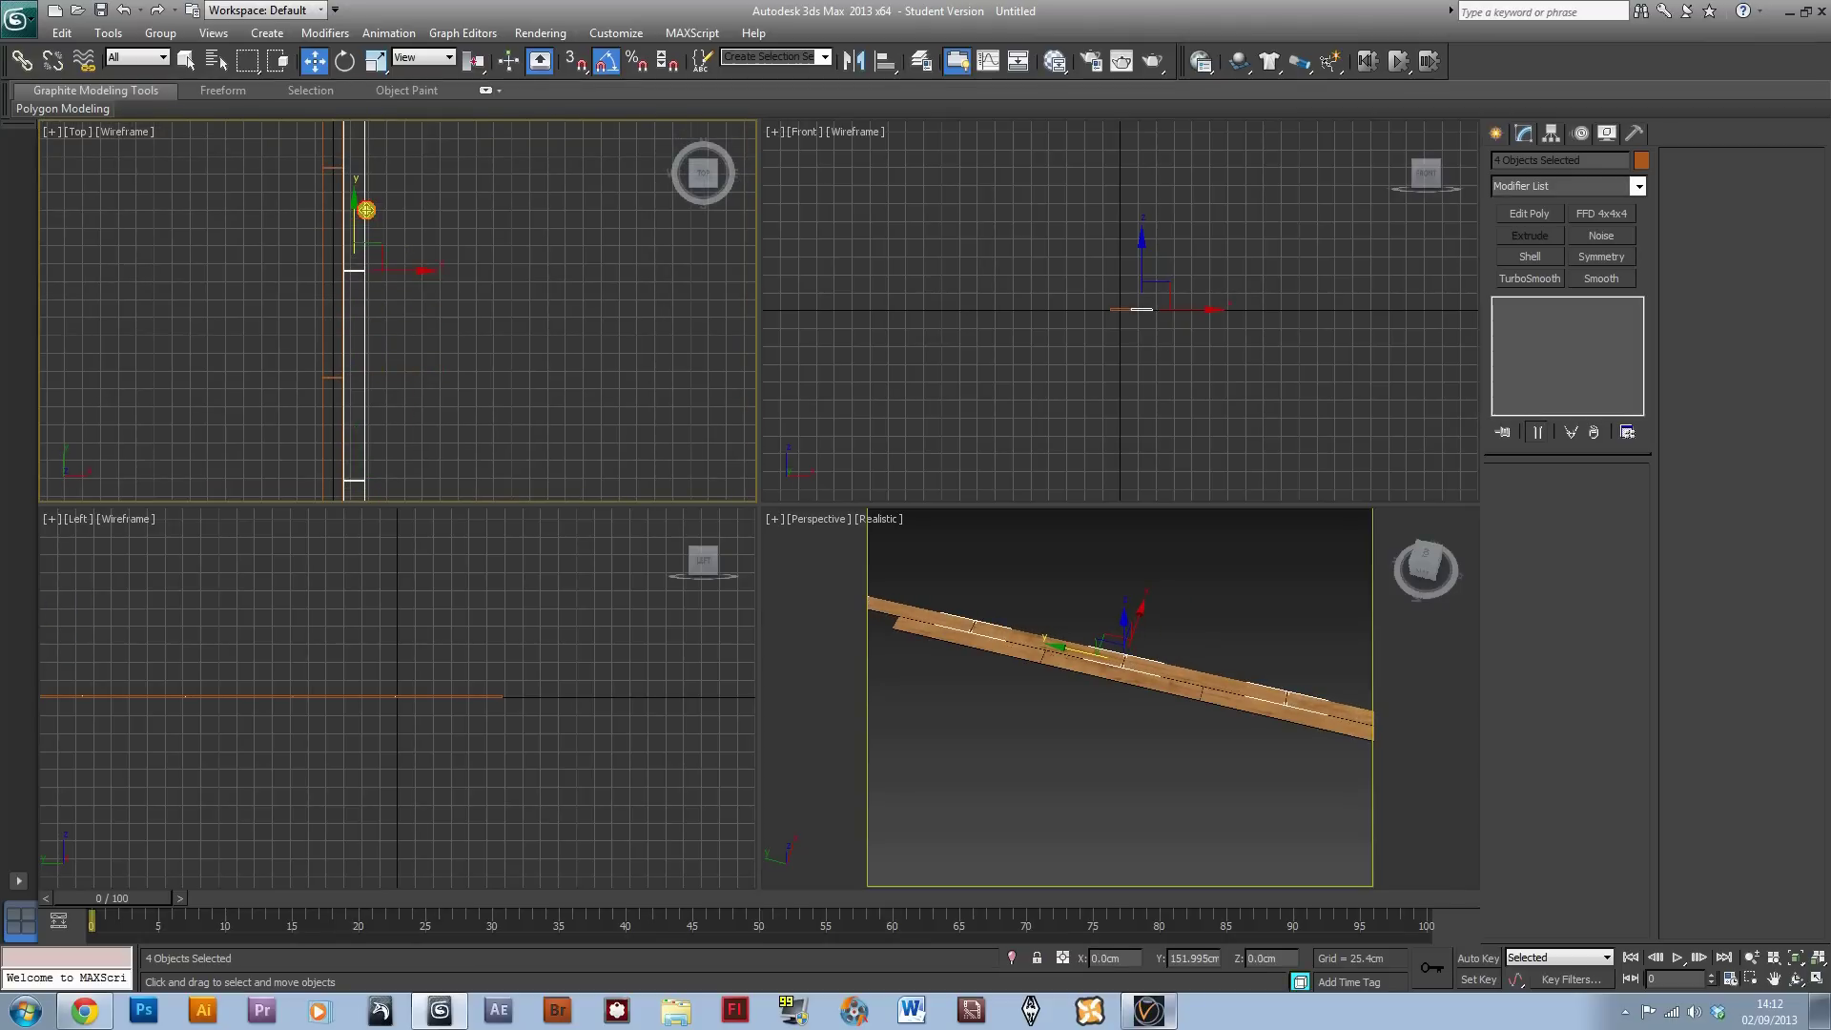
Step: In the enlarged Perspective view, move Box008's UVW Map gizmo to offset its wood grain
{"action": "right_click", "coordinate": [1145, 764]}
{"action": "left_click", "coordinate": [932, 727]}
{"action": "key", "text": "alt+w"}
{"action": "middle_click_drag", "start_coordinate": [973, 729], "coordinate": [903, 626], "text": "alt"}
{"action": "left_click", "coordinate": [903, 625]}
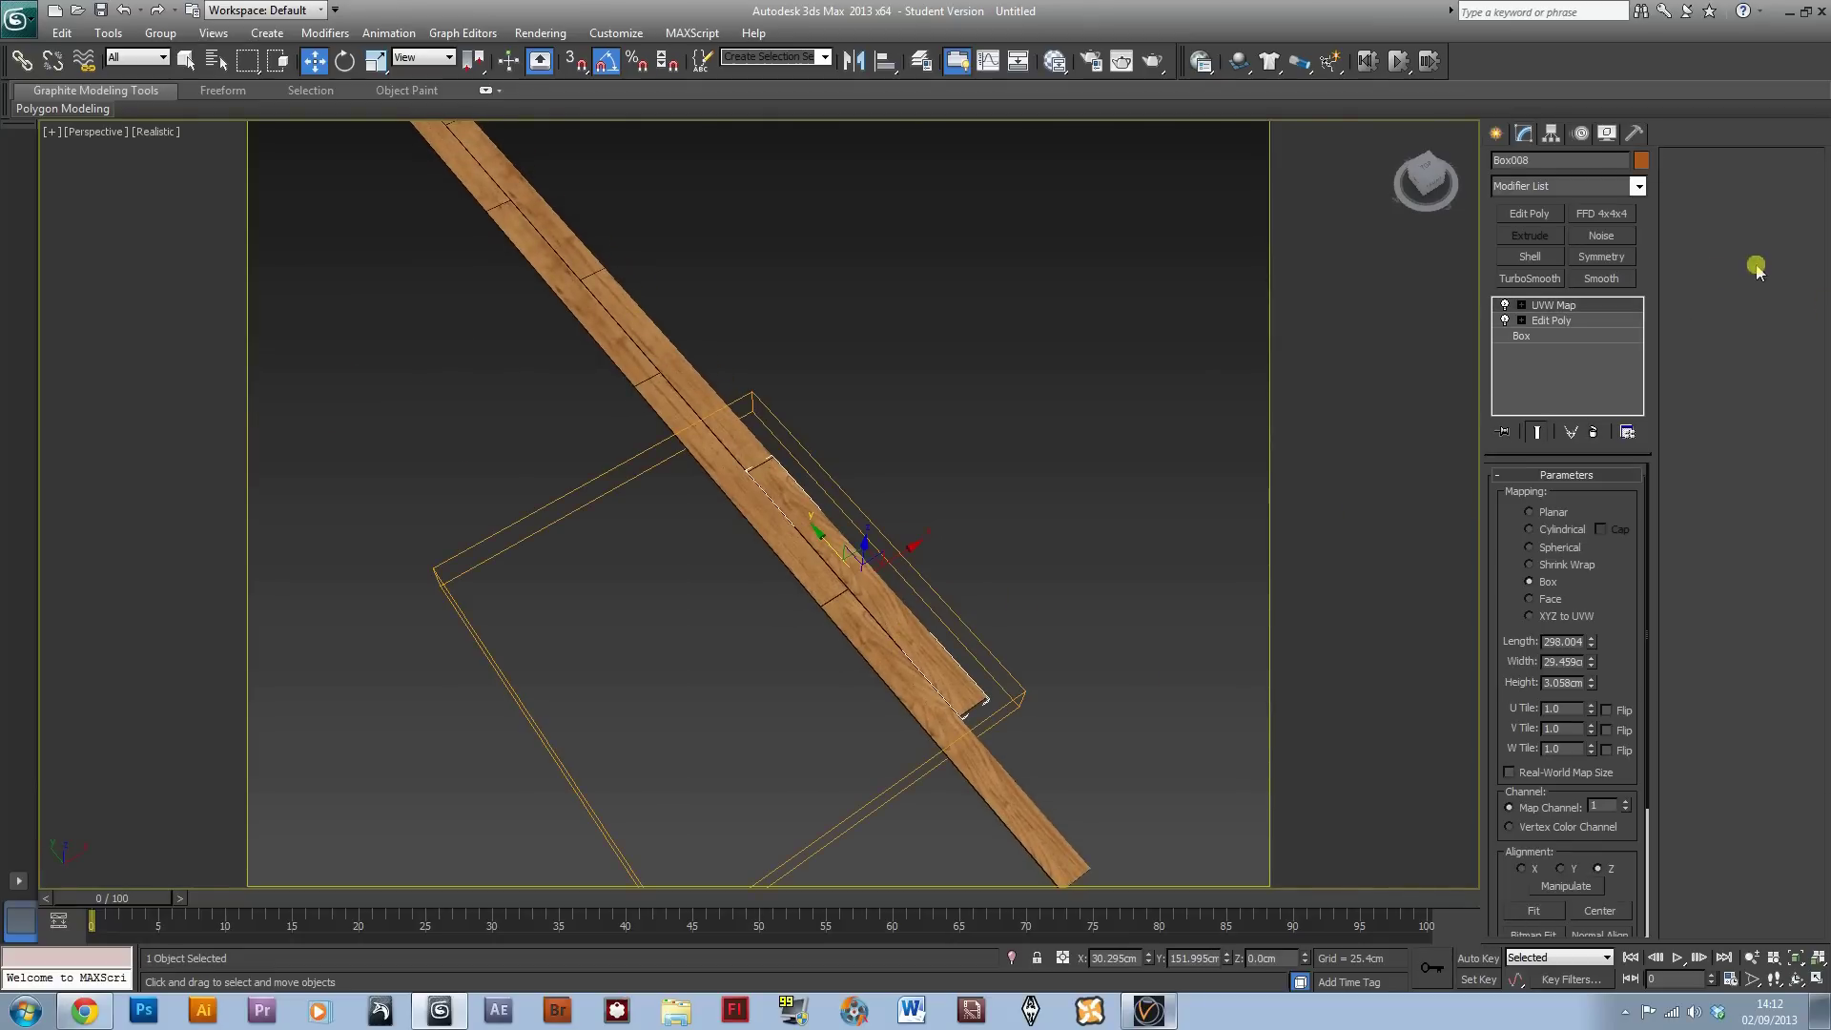
{"action": "left_click", "coordinate": [1522, 306]}
{"action": "left_click", "coordinate": [1554, 320]}
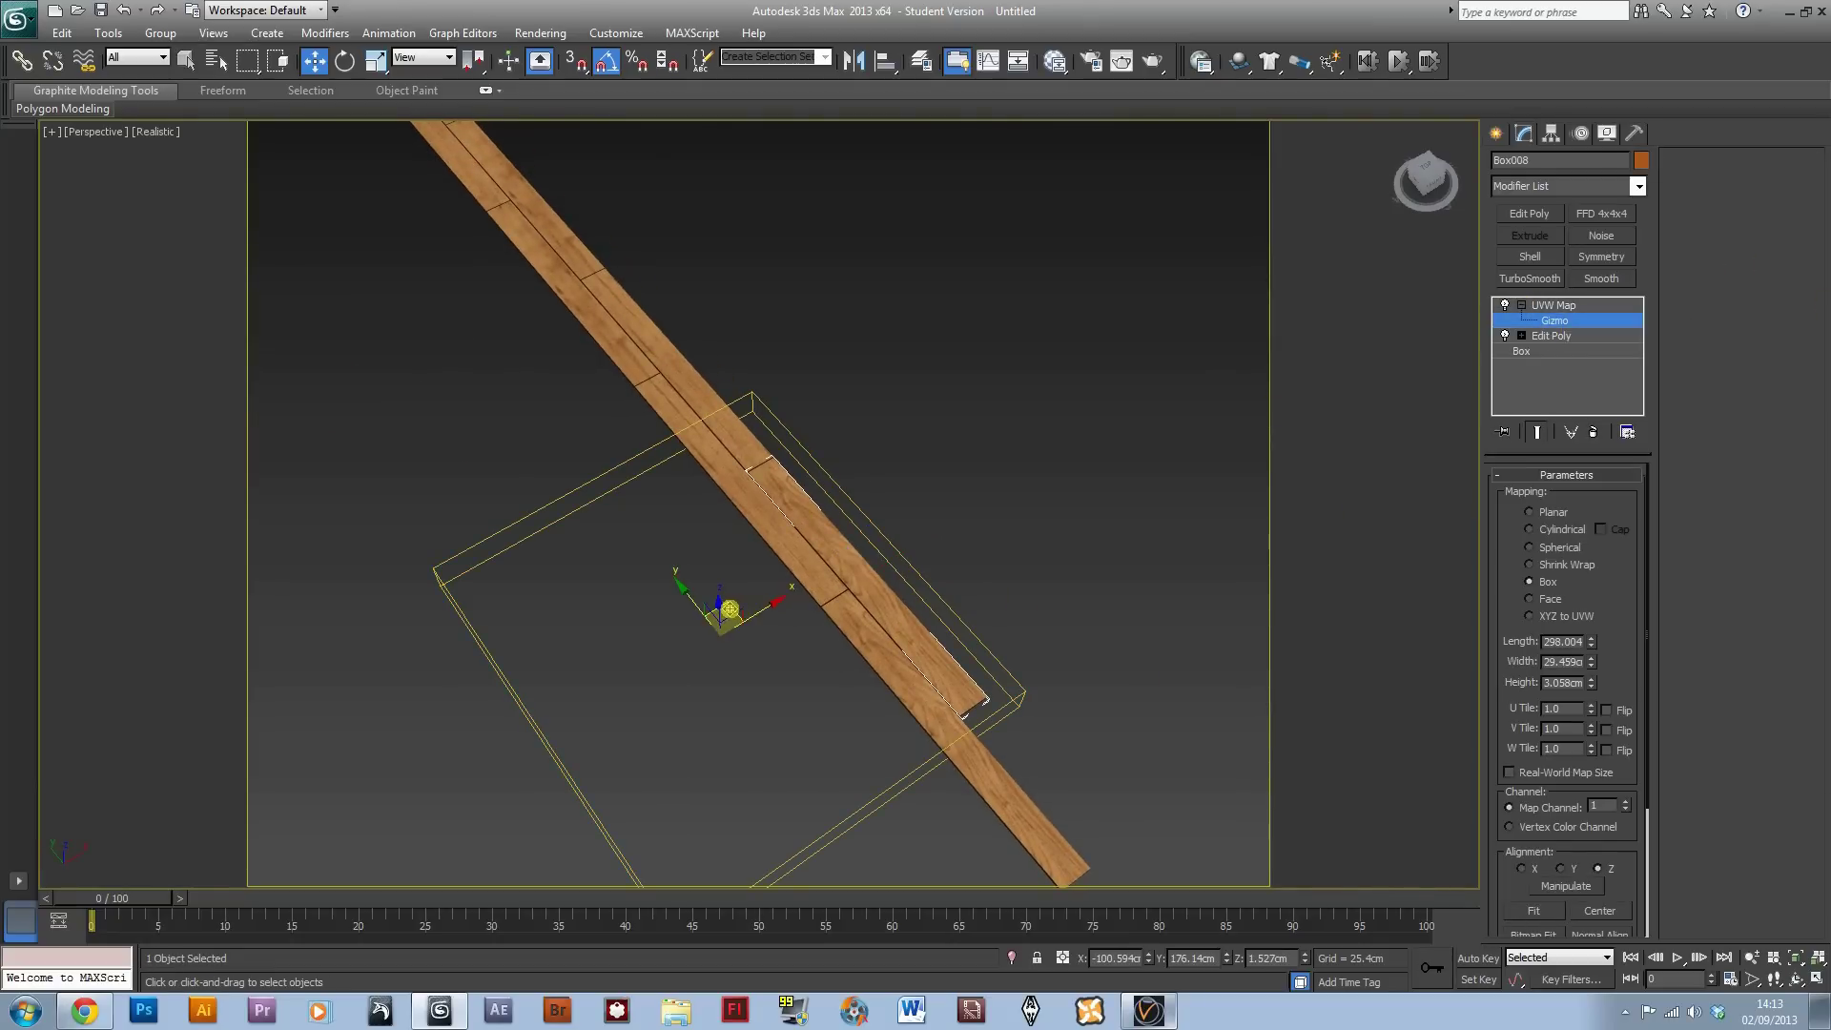
{"action": "left_click_drag", "start_coordinate": [737, 611], "coordinate": [834, 504]}
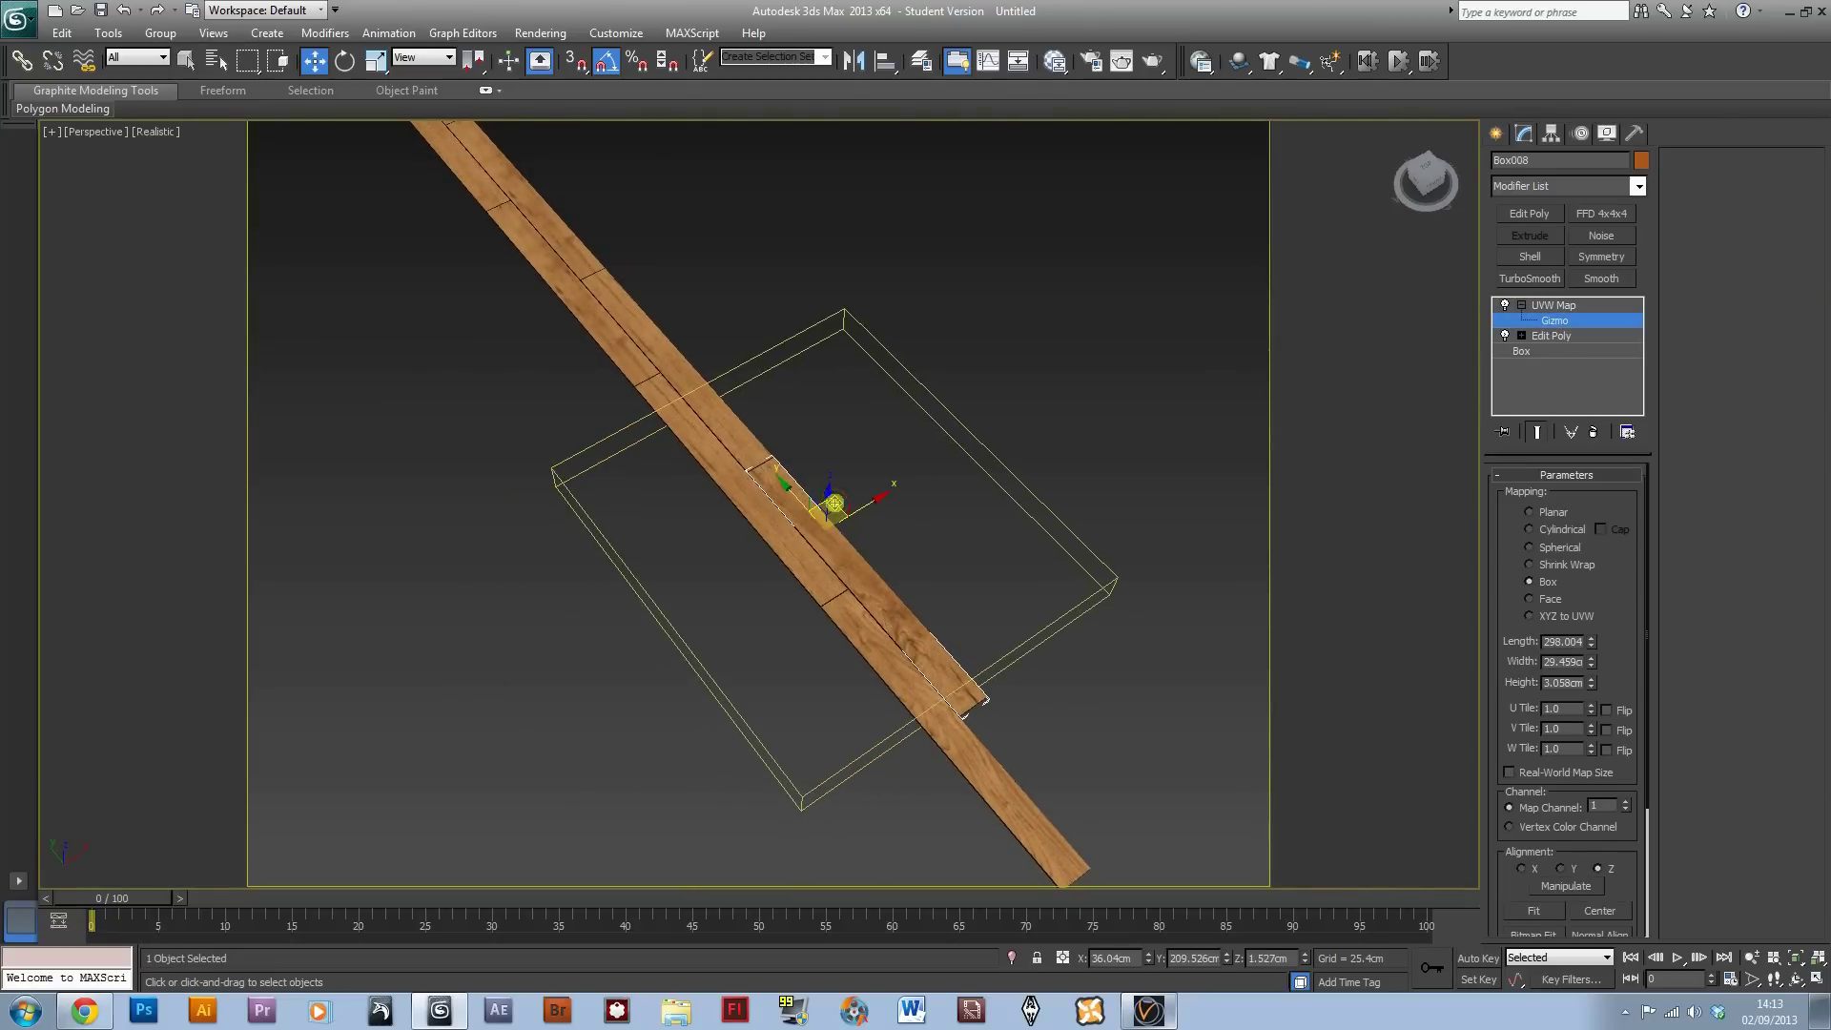
{"action": "left_click", "coordinate": [1555, 324]}
Step: Offset the UVW Map gizmos on Box005 and Box006 to vary their grain
{"action": "left_click", "coordinate": [744, 441]}
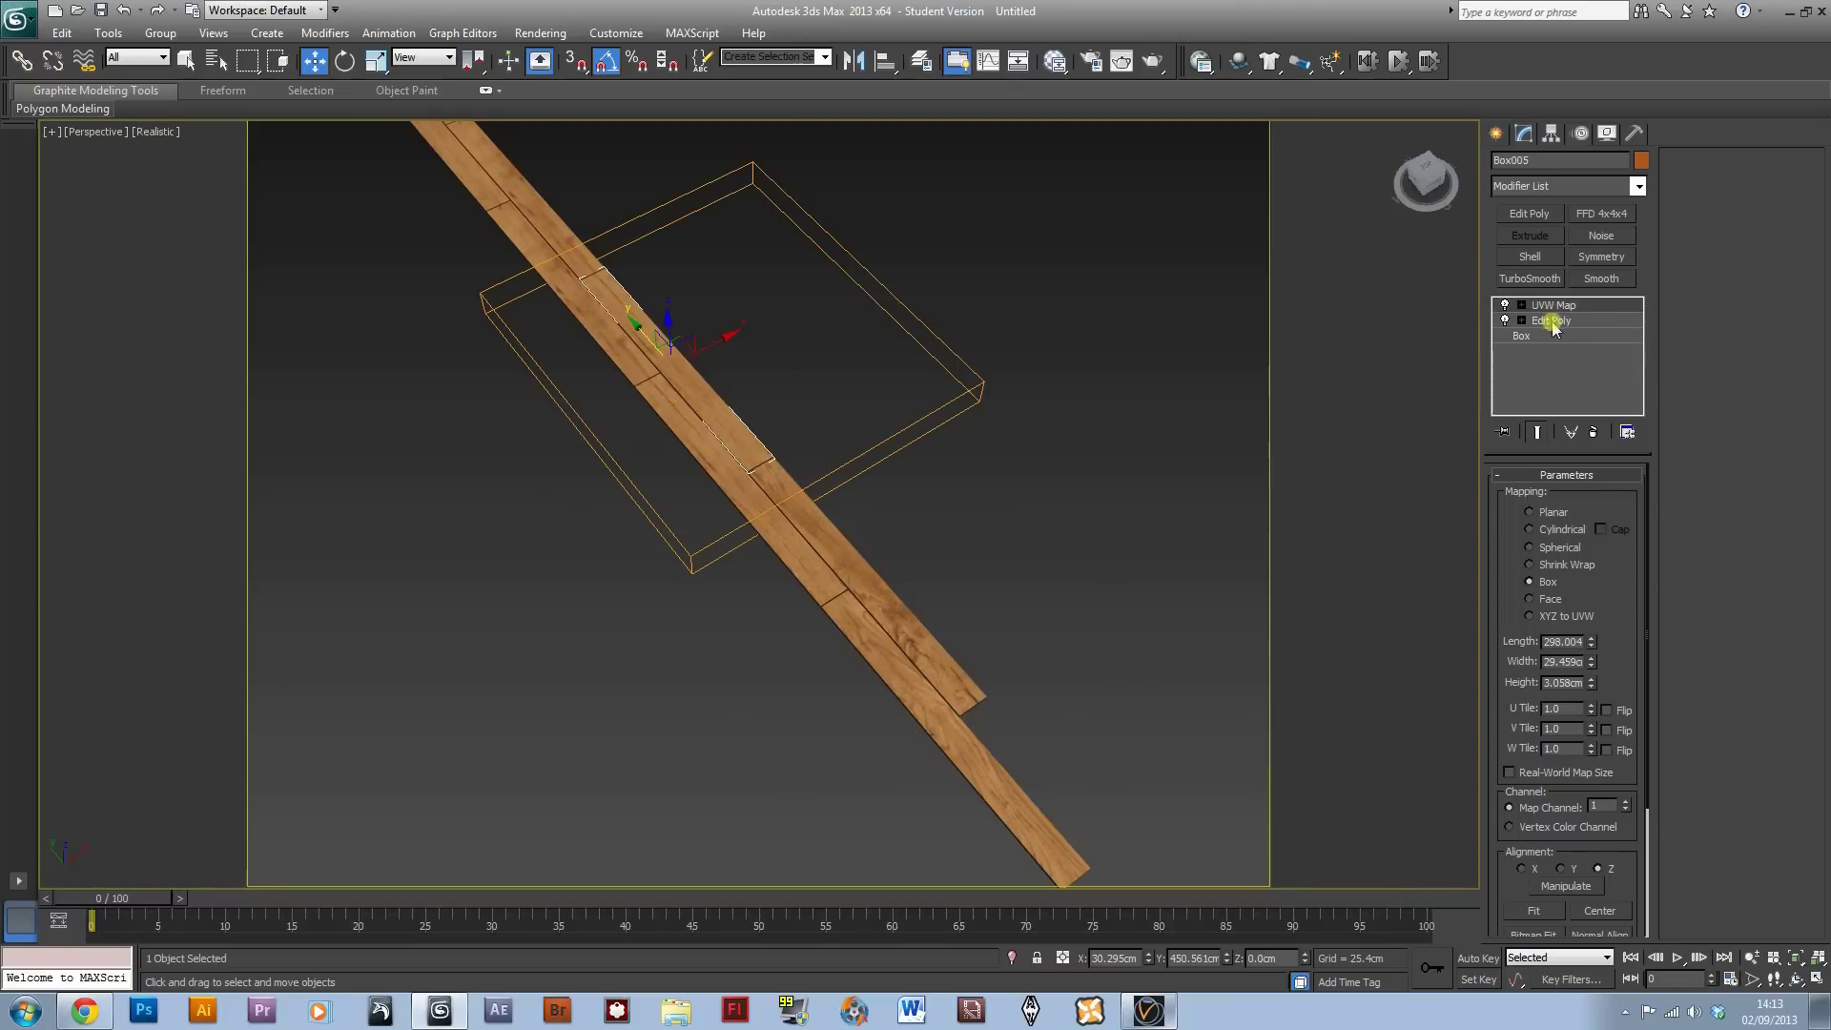
{"action": "left_click", "coordinate": [1522, 305]}
{"action": "left_click", "coordinate": [1555, 321]}
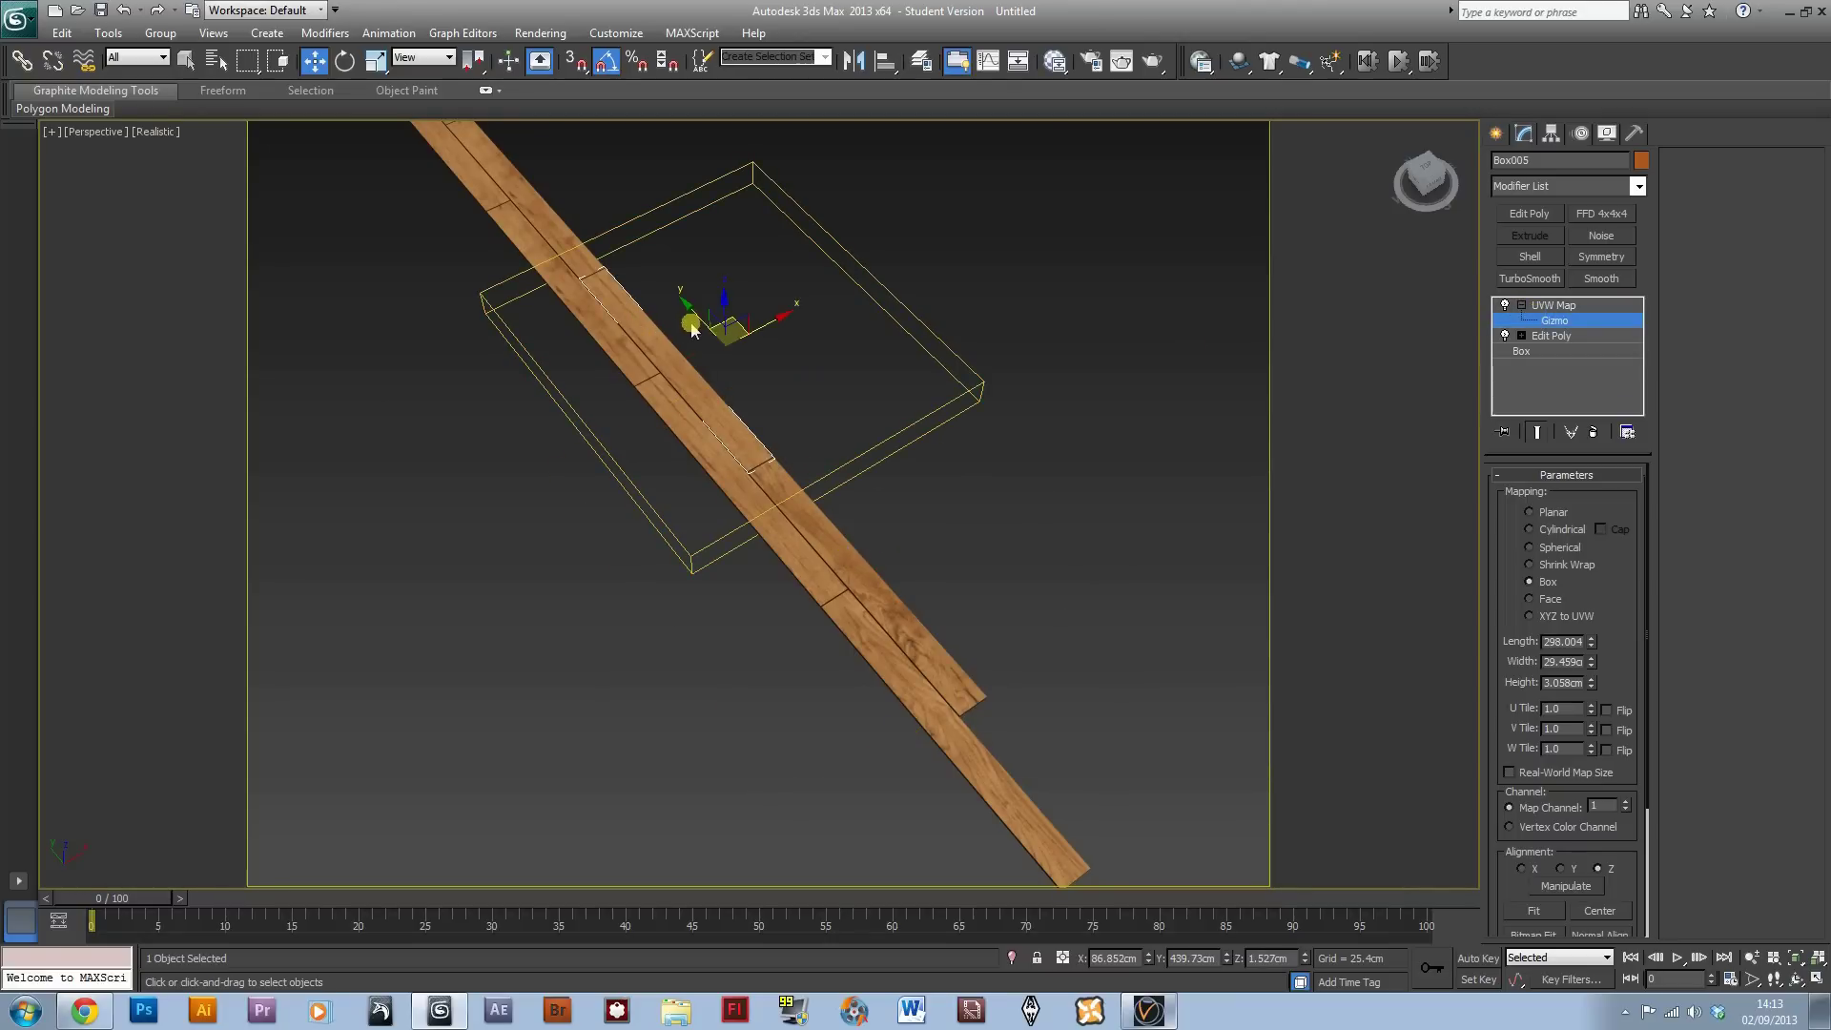
{"action": "left_click_drag", "start_coordinate": [732, 324], "coordinate": [641, 391]}
{"action": "left_click", "coordinate": [1550, 323]}
{"action": "left_click", "coordinate": [662, 251]}
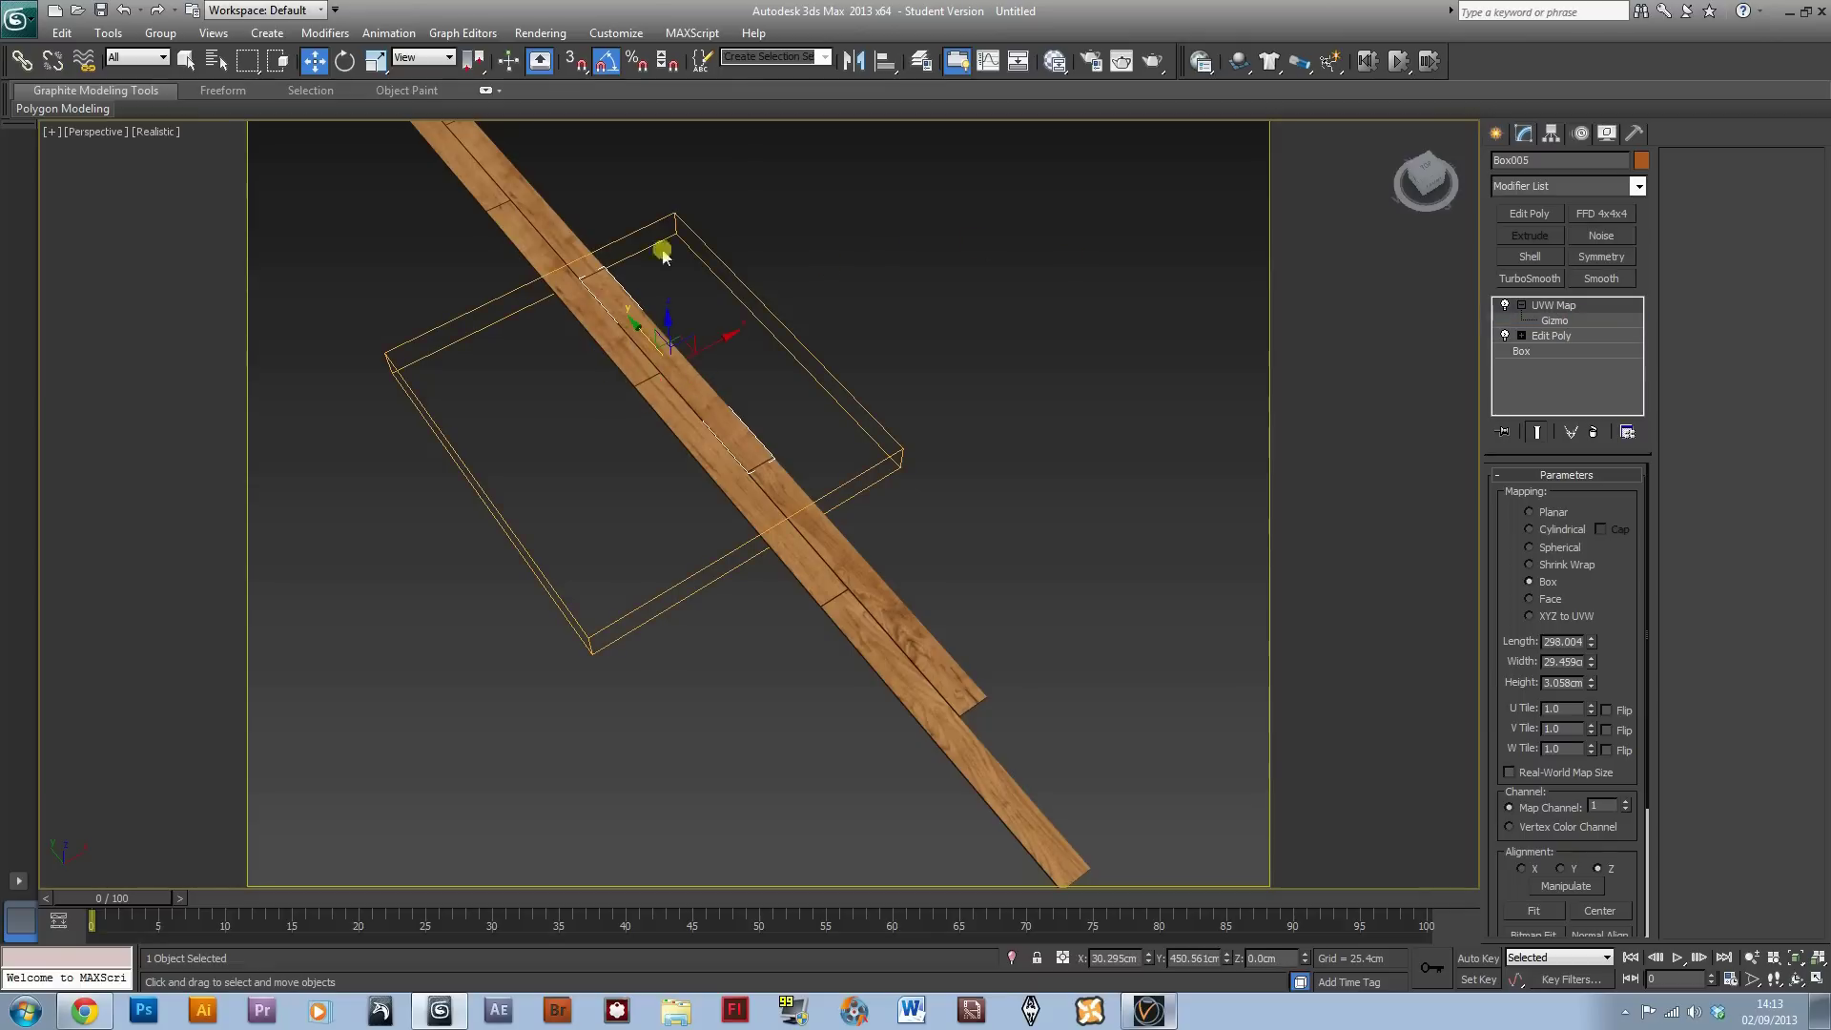
{"action": "left_click_drag", "start_coordinate": [592, 251], "coordinate": [760, 585], "text": "shift"}
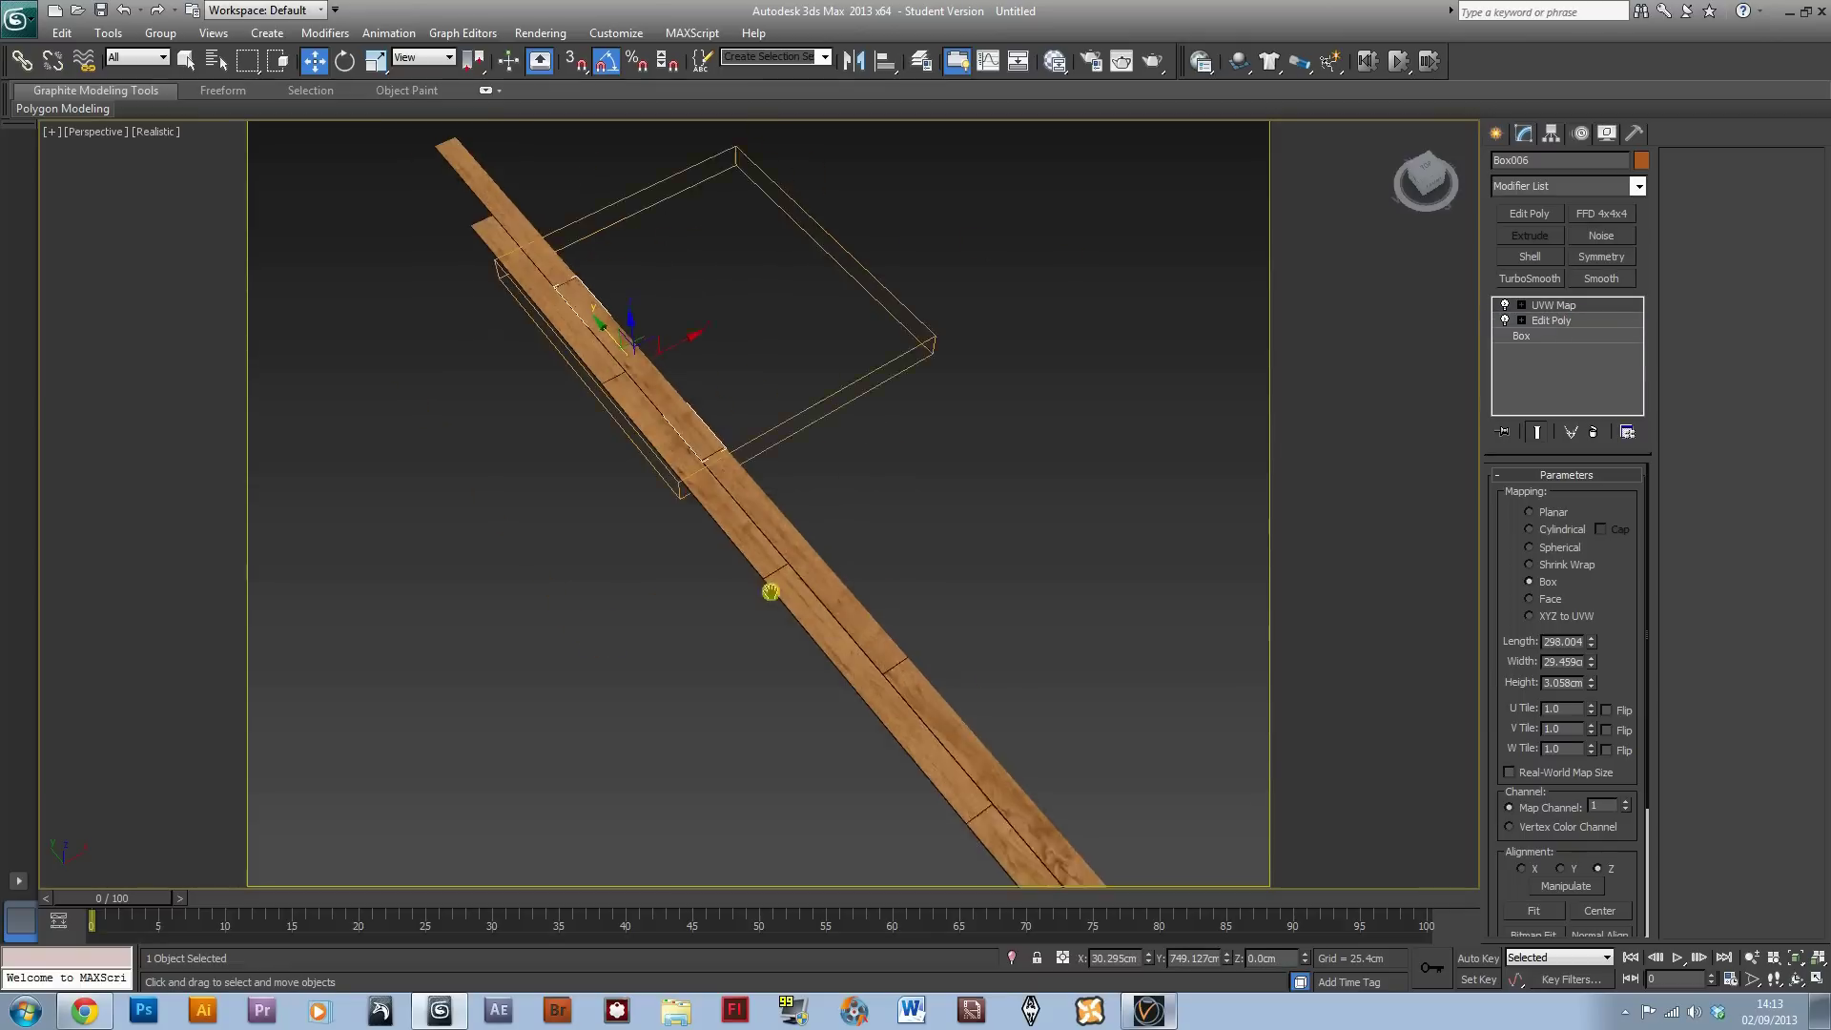
{"action": "left_click", "coordinate": [1523, 305]}
{"action": "left_click", "coordinate": [1555, 321]}
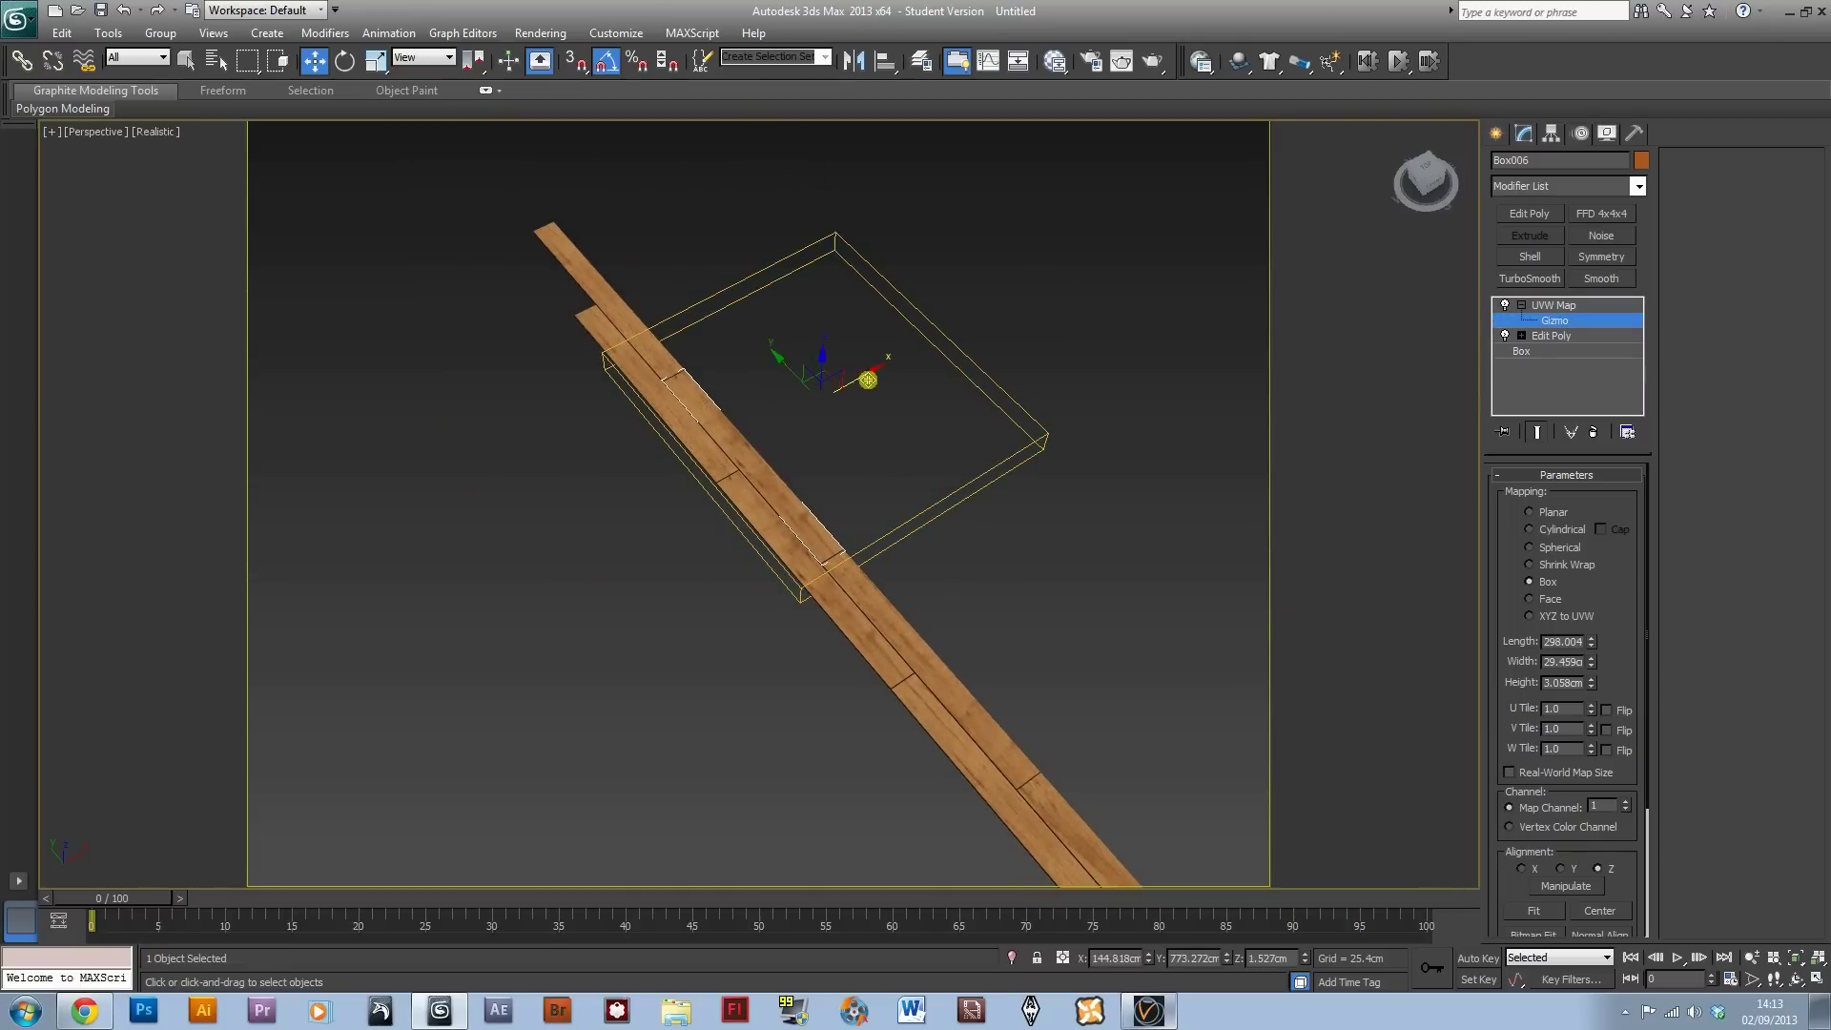
{"action": "left_click_drag", "start_coordinate": [868, 379], "coordinate": [697, 467]}
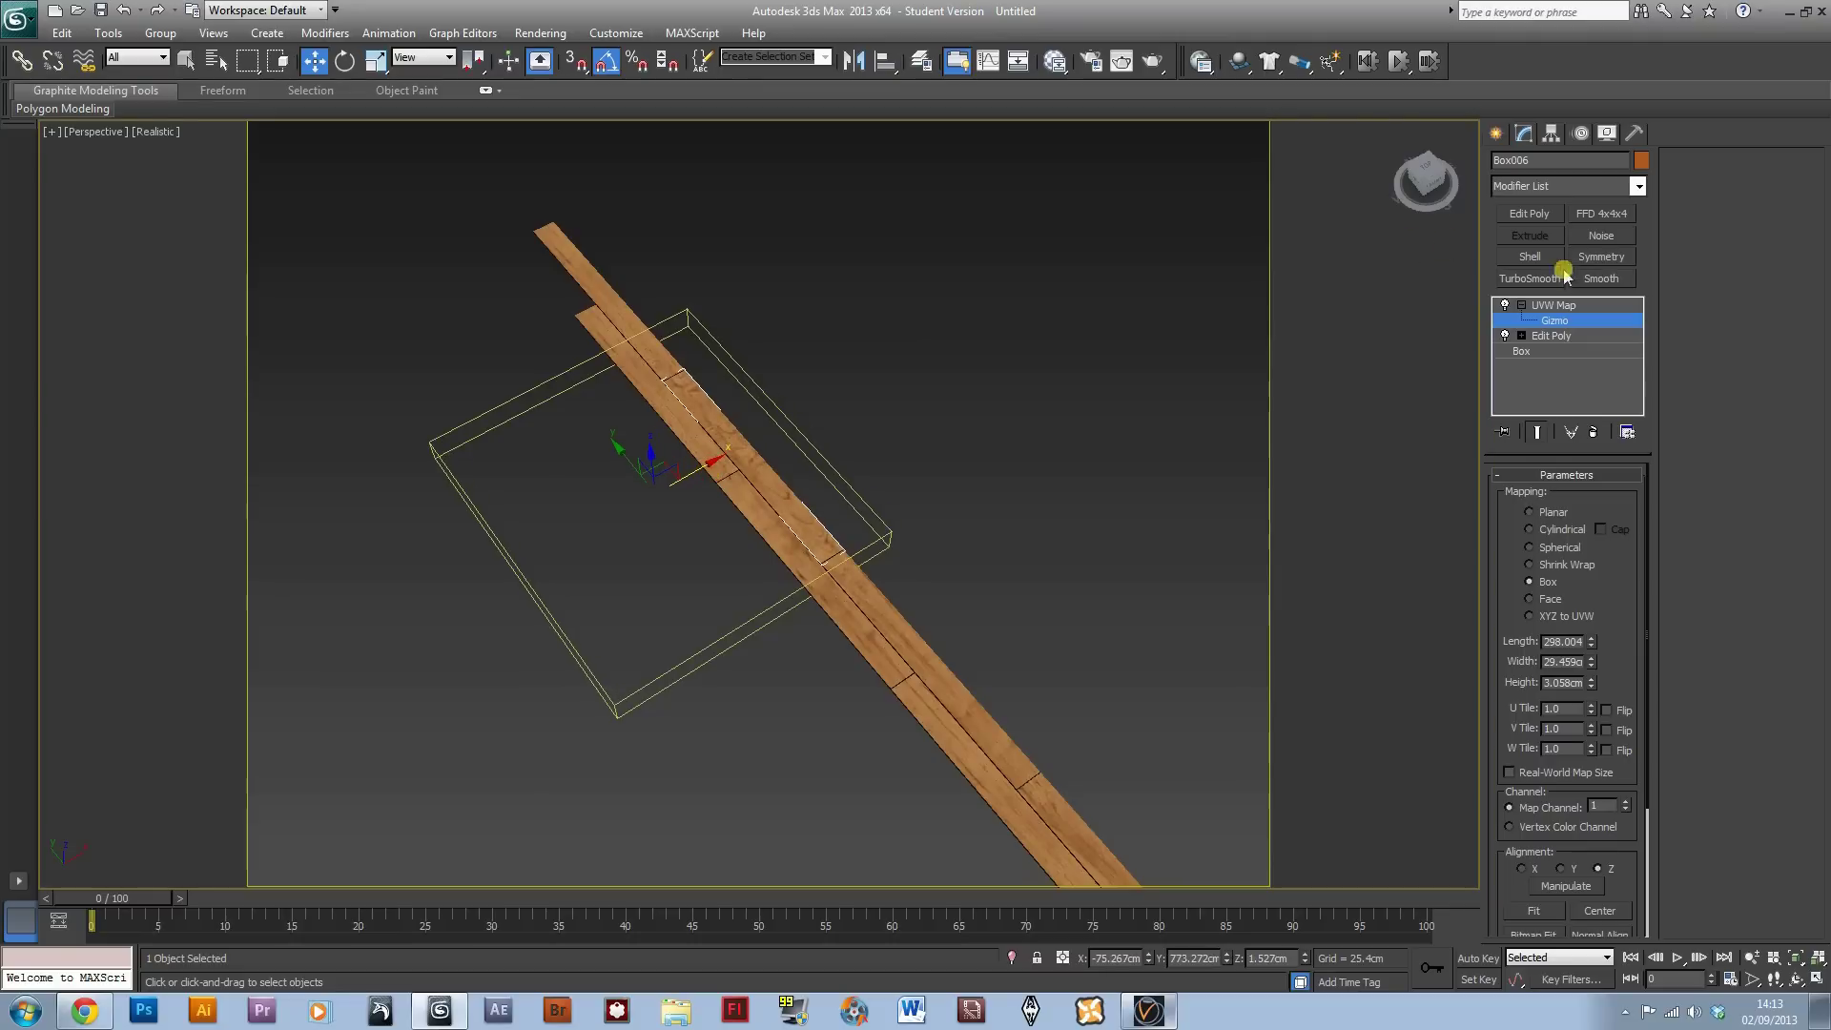
{"action": "left_click", "coordinate": [1554, 321]}
Step: Shift the UVW Map gizmo on the top plank, Box007, to vary its grain
{"action": "left_click", "coordinate": [600, 240]}
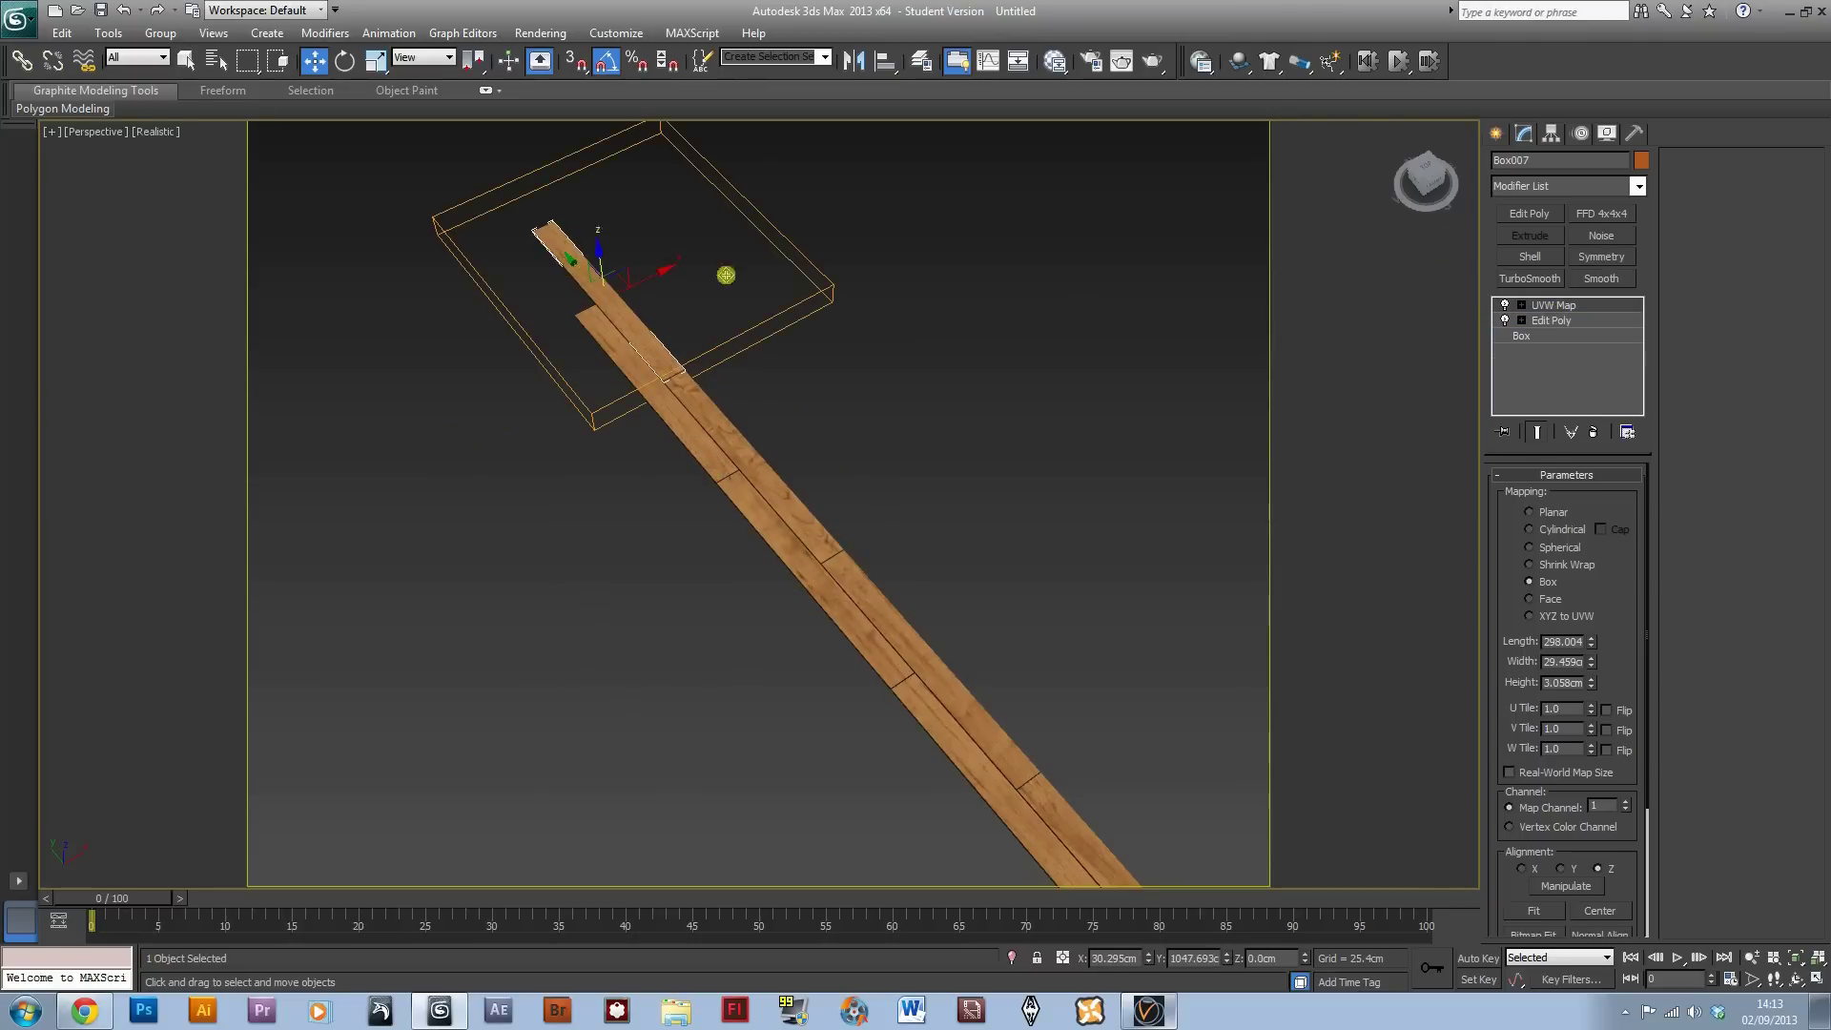
{"action": "left_click", "coordinate": [1523, 306]}
{"action": "left_click", "coordinate": [1554, 320]}
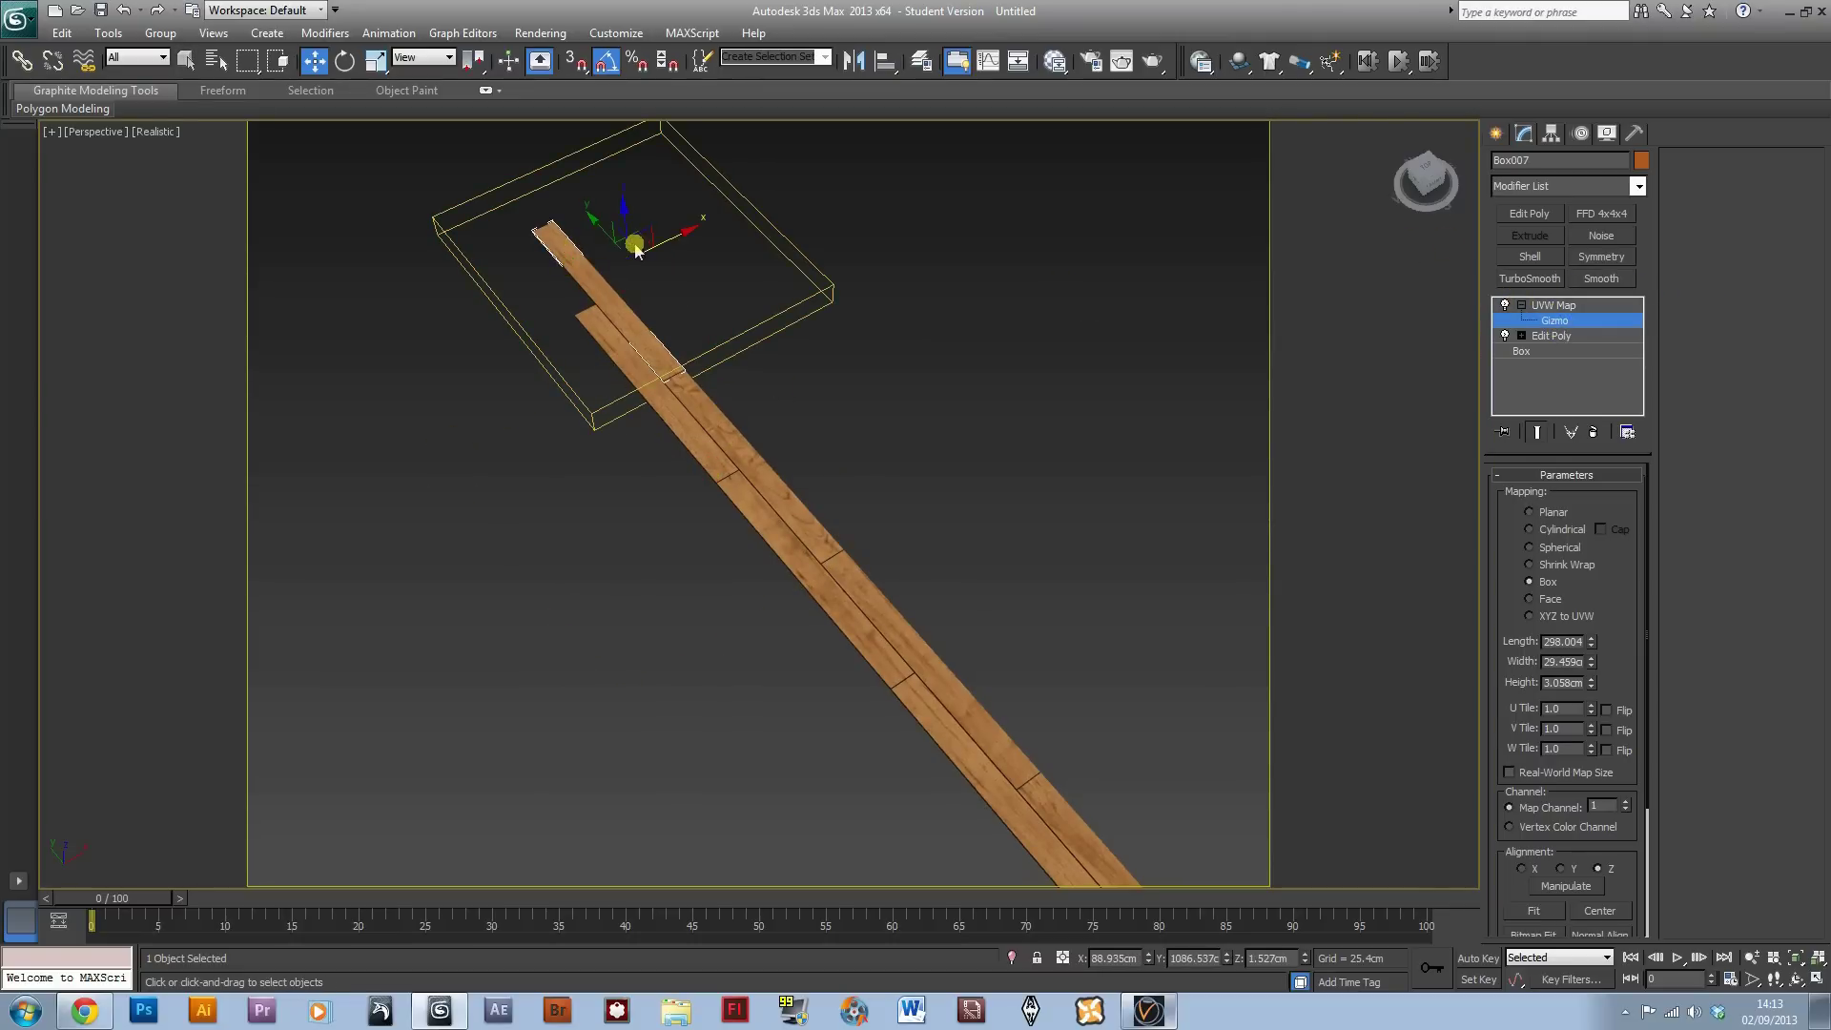
{"action": "mouse_move", "coordinate": [636, 250]}
{"action": "left_mouse_down"}
{"action": "mouse_move", "coordinate": [601, 319]}
{"action": "mouse_move", "coordinate": [642, 307]}
{"action": "mouse_move", "coordinate": [633, 206]}
{"action": "mouse_move", "coordinate": [670, 239]}
{"action": "left_mouse_up"}
{"action": "left_click", "coordinate": [1584, 323]}
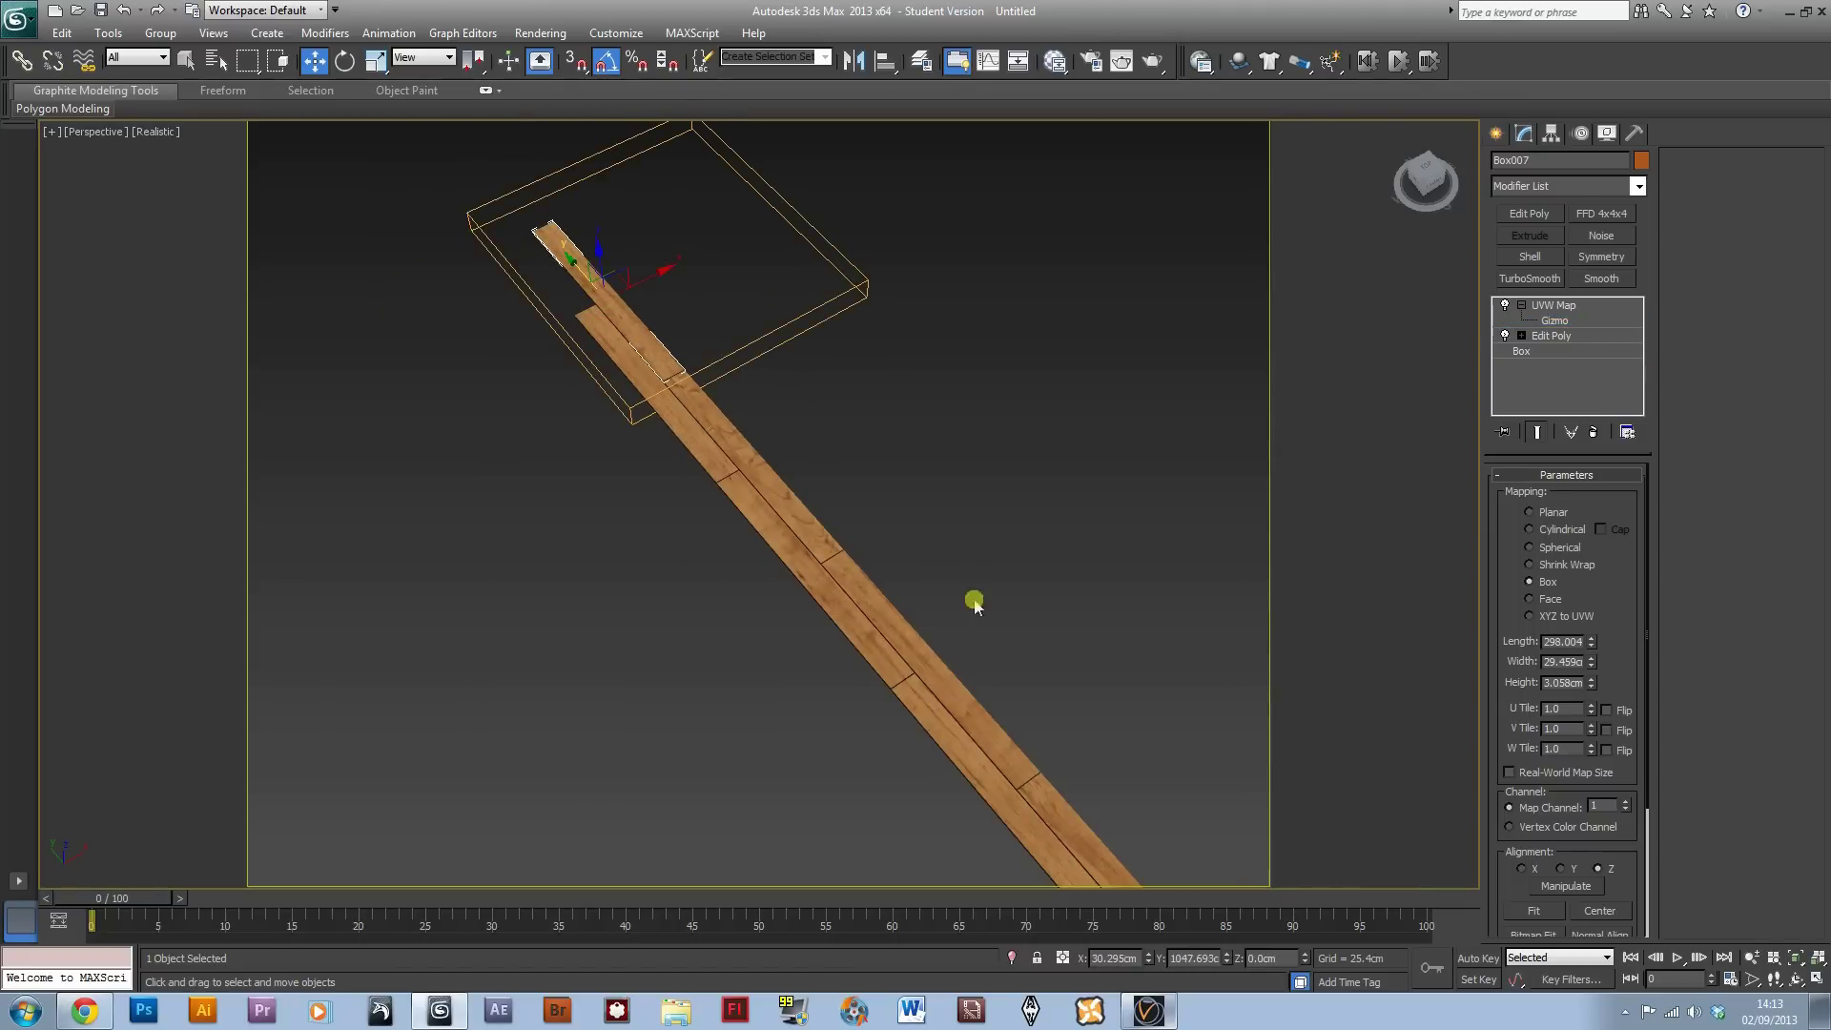
Step: Marquee-select all eight plank boxes of the strip
{"action": "scroll", "coordinate": [963, 582], "scroll_direction": "down", "scroll_amount": 5}
{"action": "scroll", "coordinate": [583, 703], "scroll_direction": "up", "scroll_amount": 5}
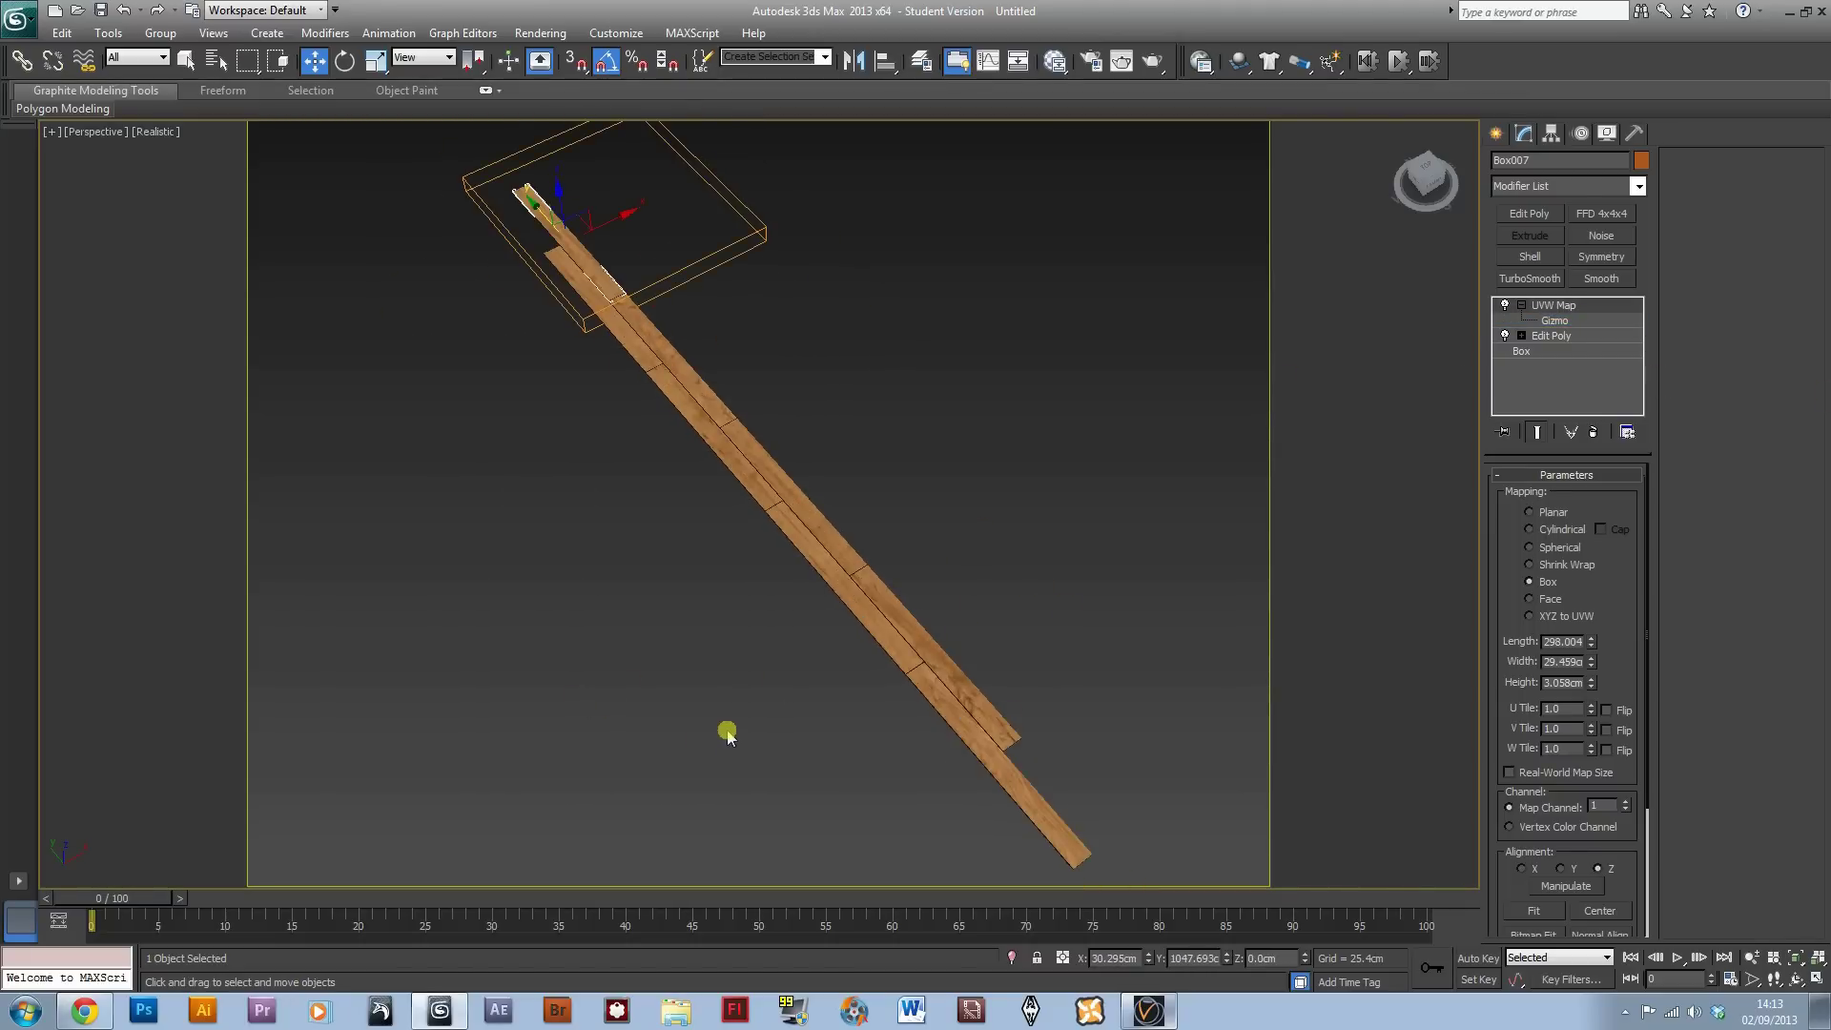
{"action": "scroll", "coordinate": [725, 737], "scroll_direction": "down", "scroll_amount": 2}
{"action": "left_click_drag", "start_coordinate": [611, 788], "coordinate": [1091, 261]}
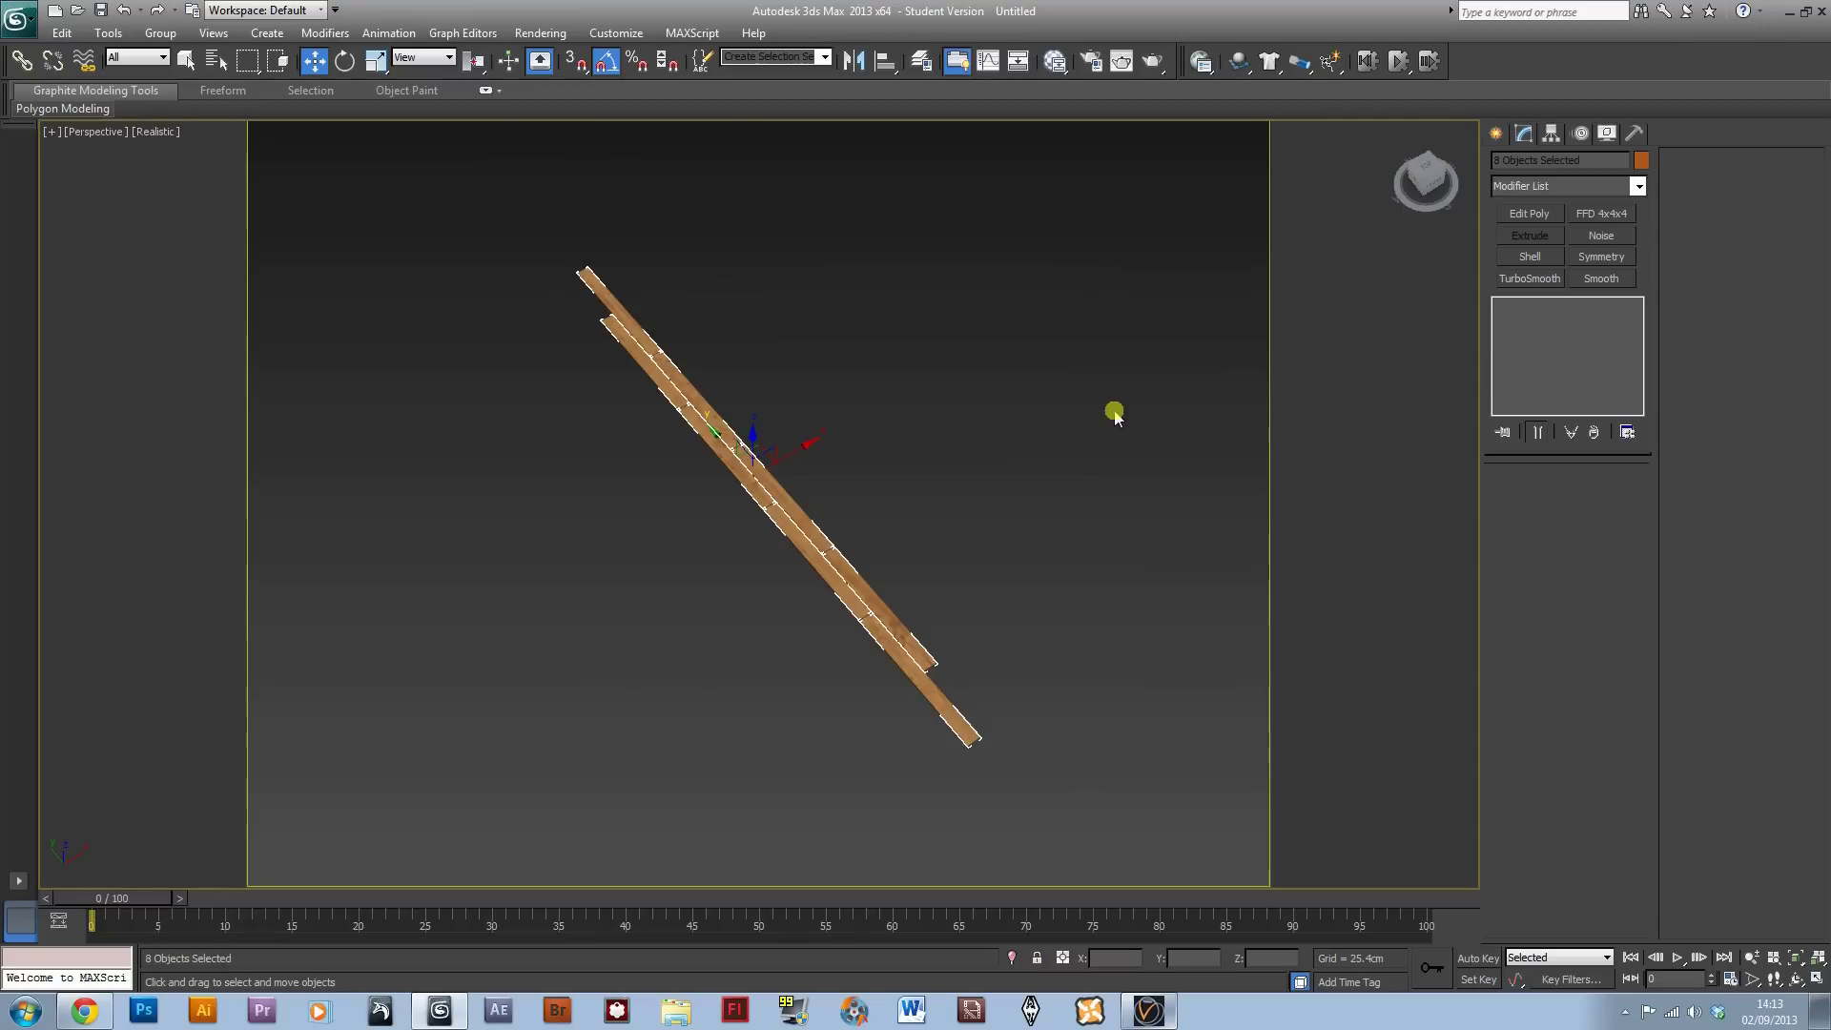
Step: Shift-drag the eight-plank strip along X in the Top view, making 10 side-by-side copies
{"action": "key", "text": "alt+w"}
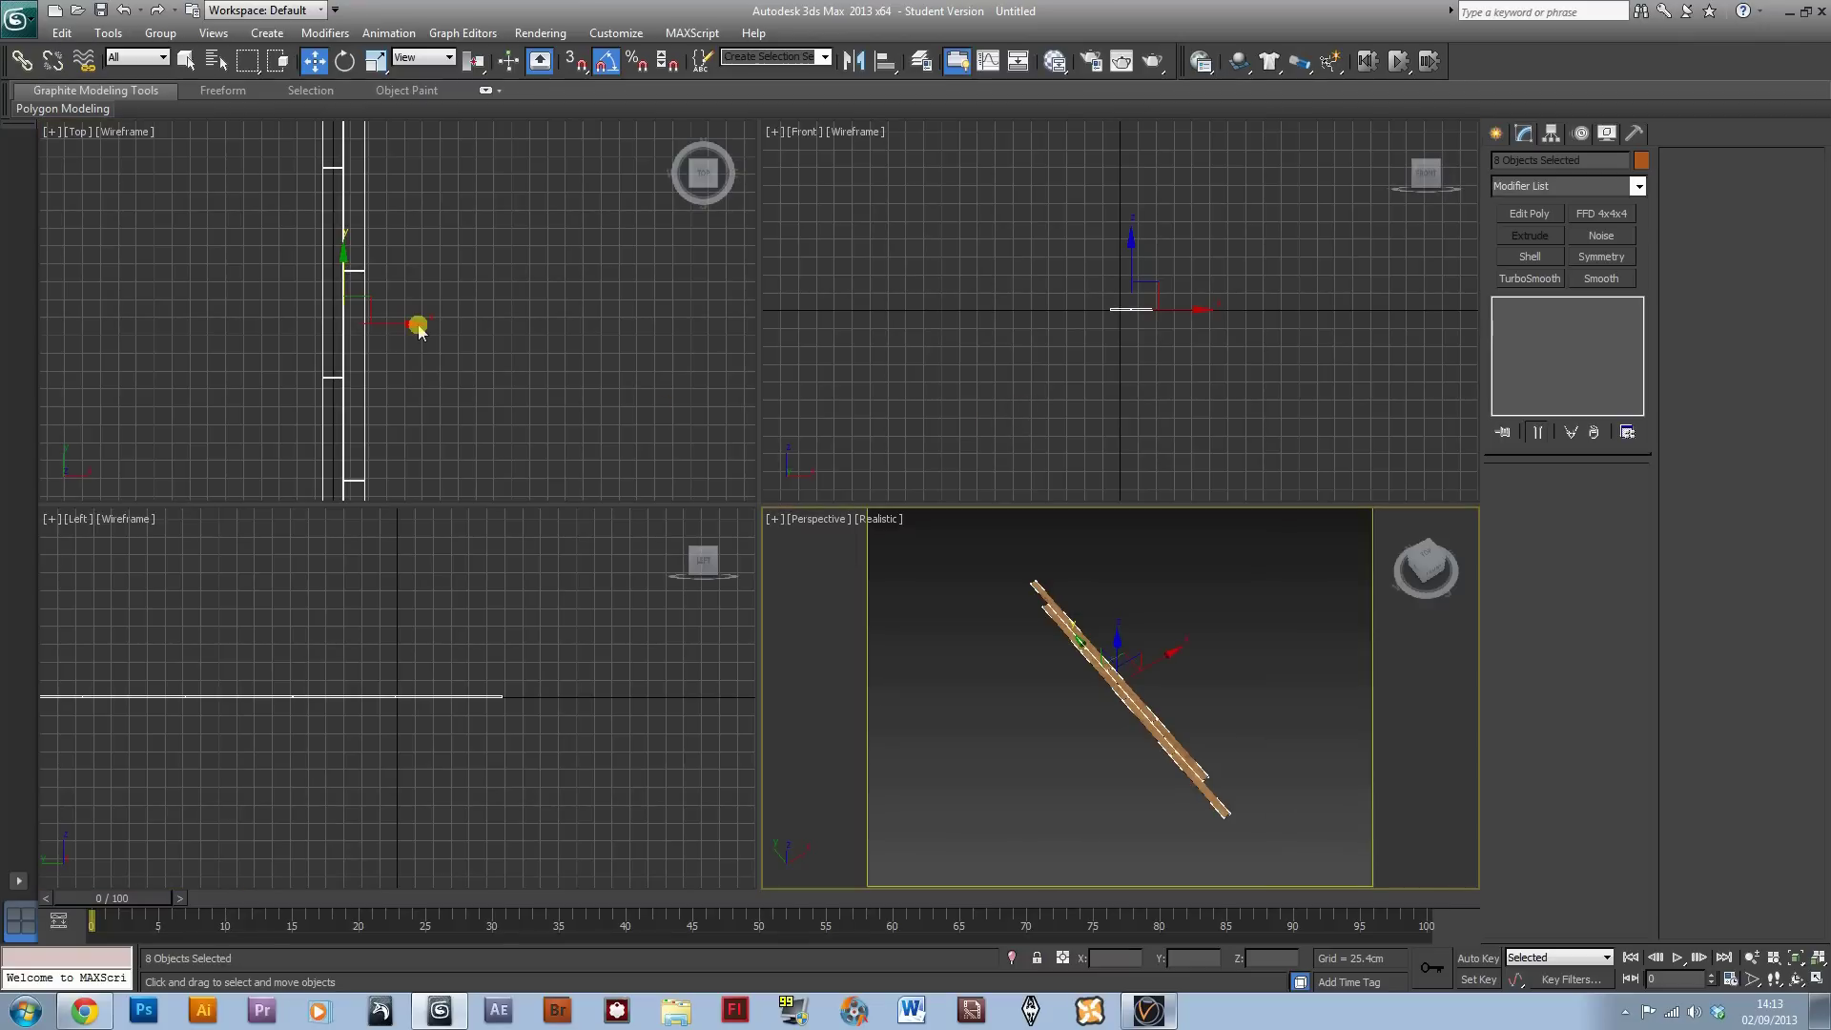
{"action": "key", "text": "alt+w"}
{"action": "middle_click_drag", "start_coordinate": [769, 527], "coordinate": [720, 413]}
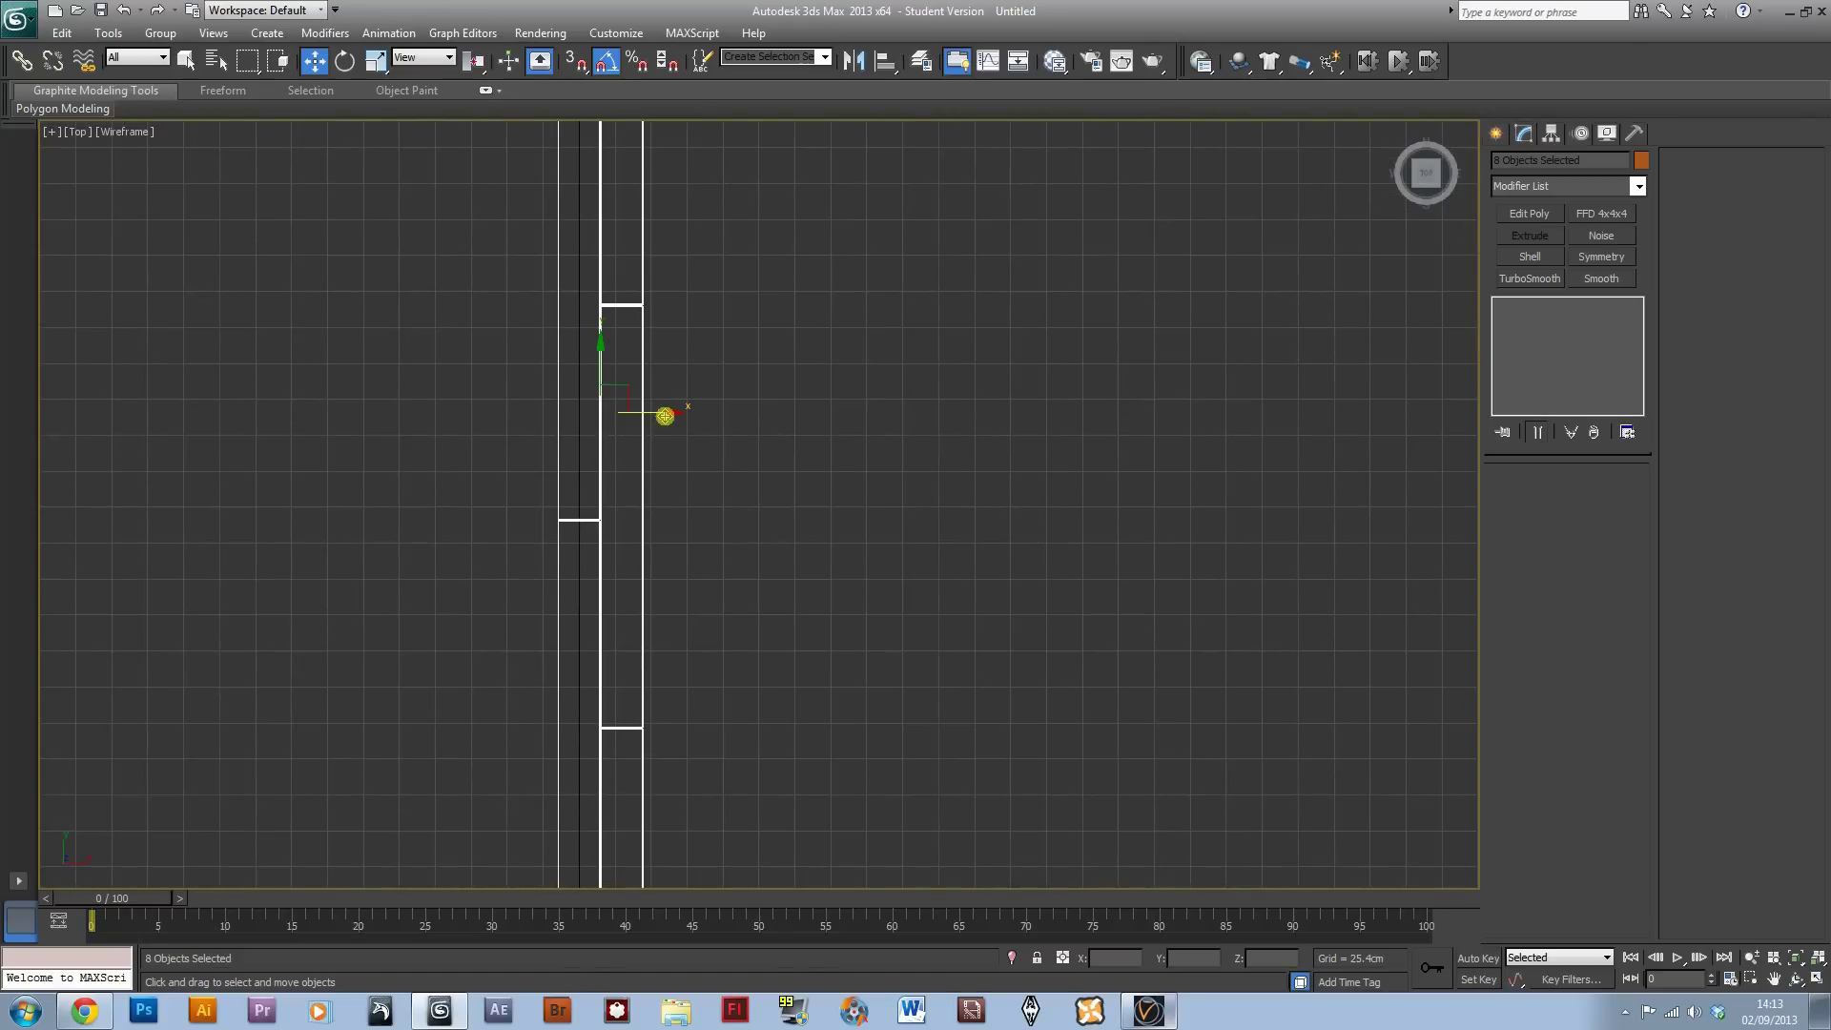
{"action": "mouse_move", "coordinate": [664, 416]}
{"action": "left_mouse_down", "text": "shift"}
{"action": "mouse_move", "coordinate": [789, 413]}
{"action": "mouse_move", "coordinate": [755, 435]}
{"action": "left_mouse_up", "text": "shift"}
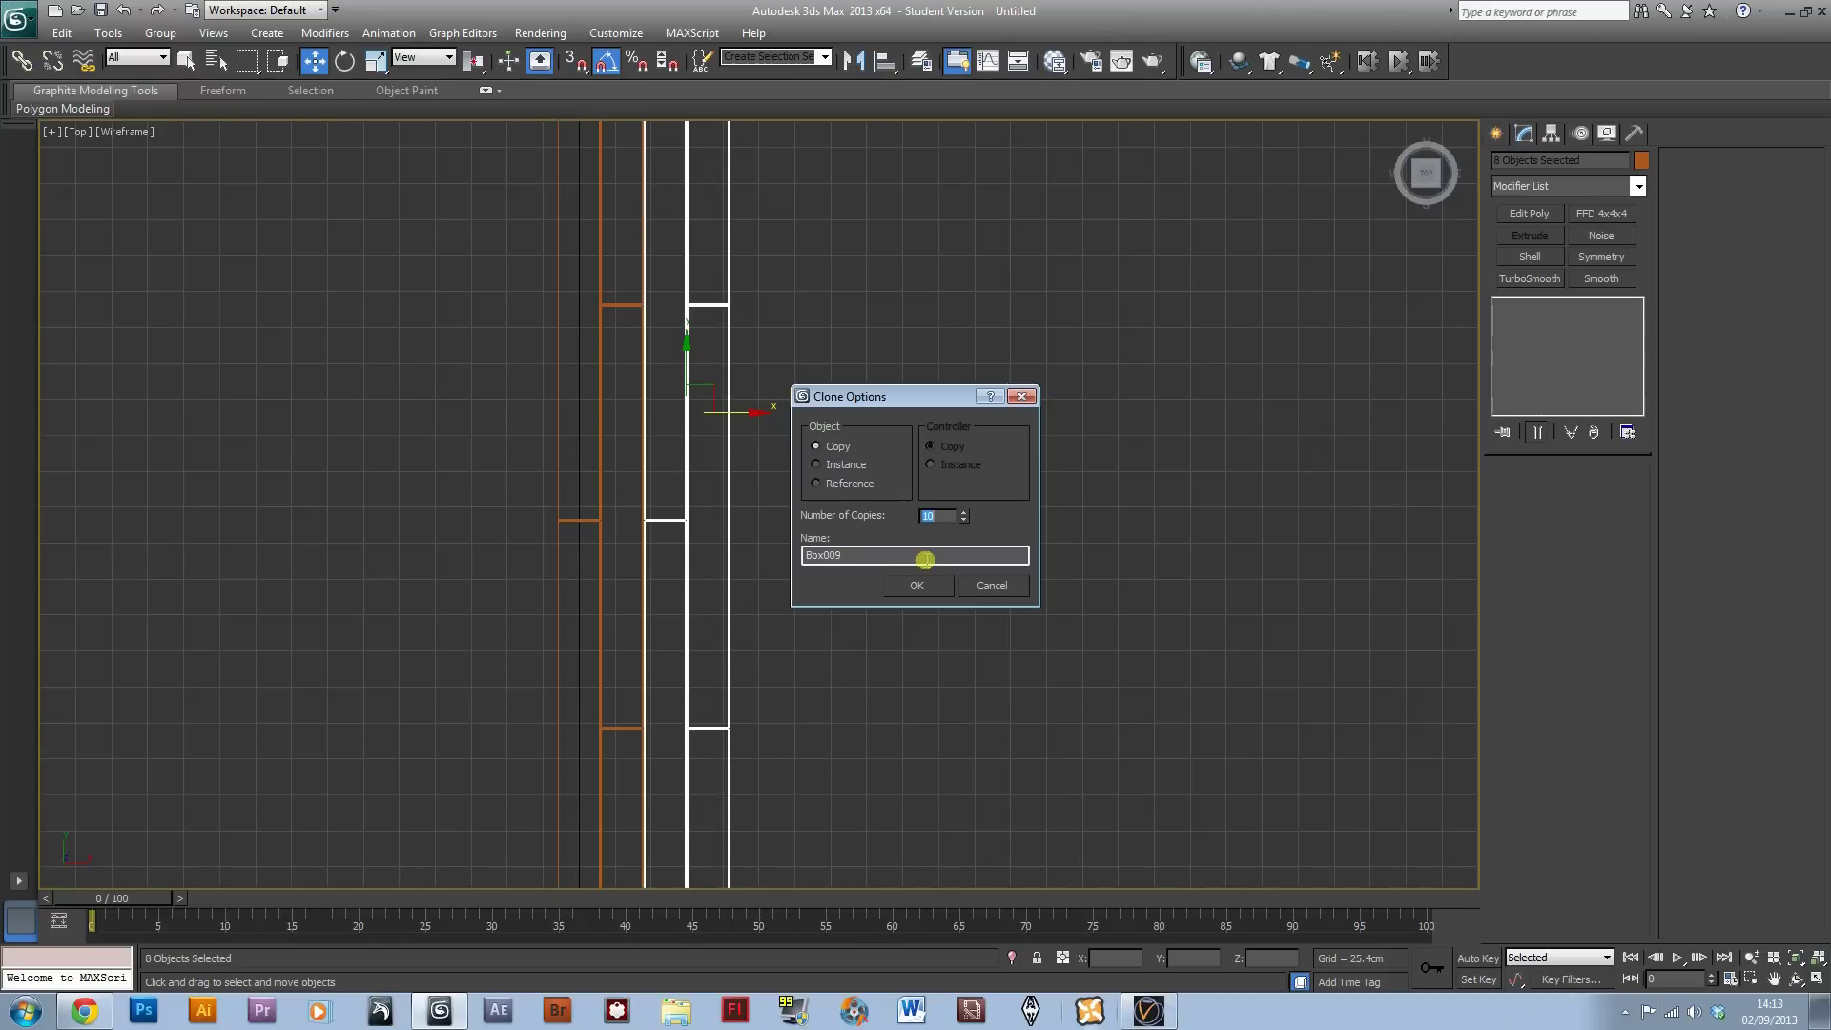
{"action": "left_click", "coordinate": [918, 585]}
{"action": "key", "text": "alt+w"}
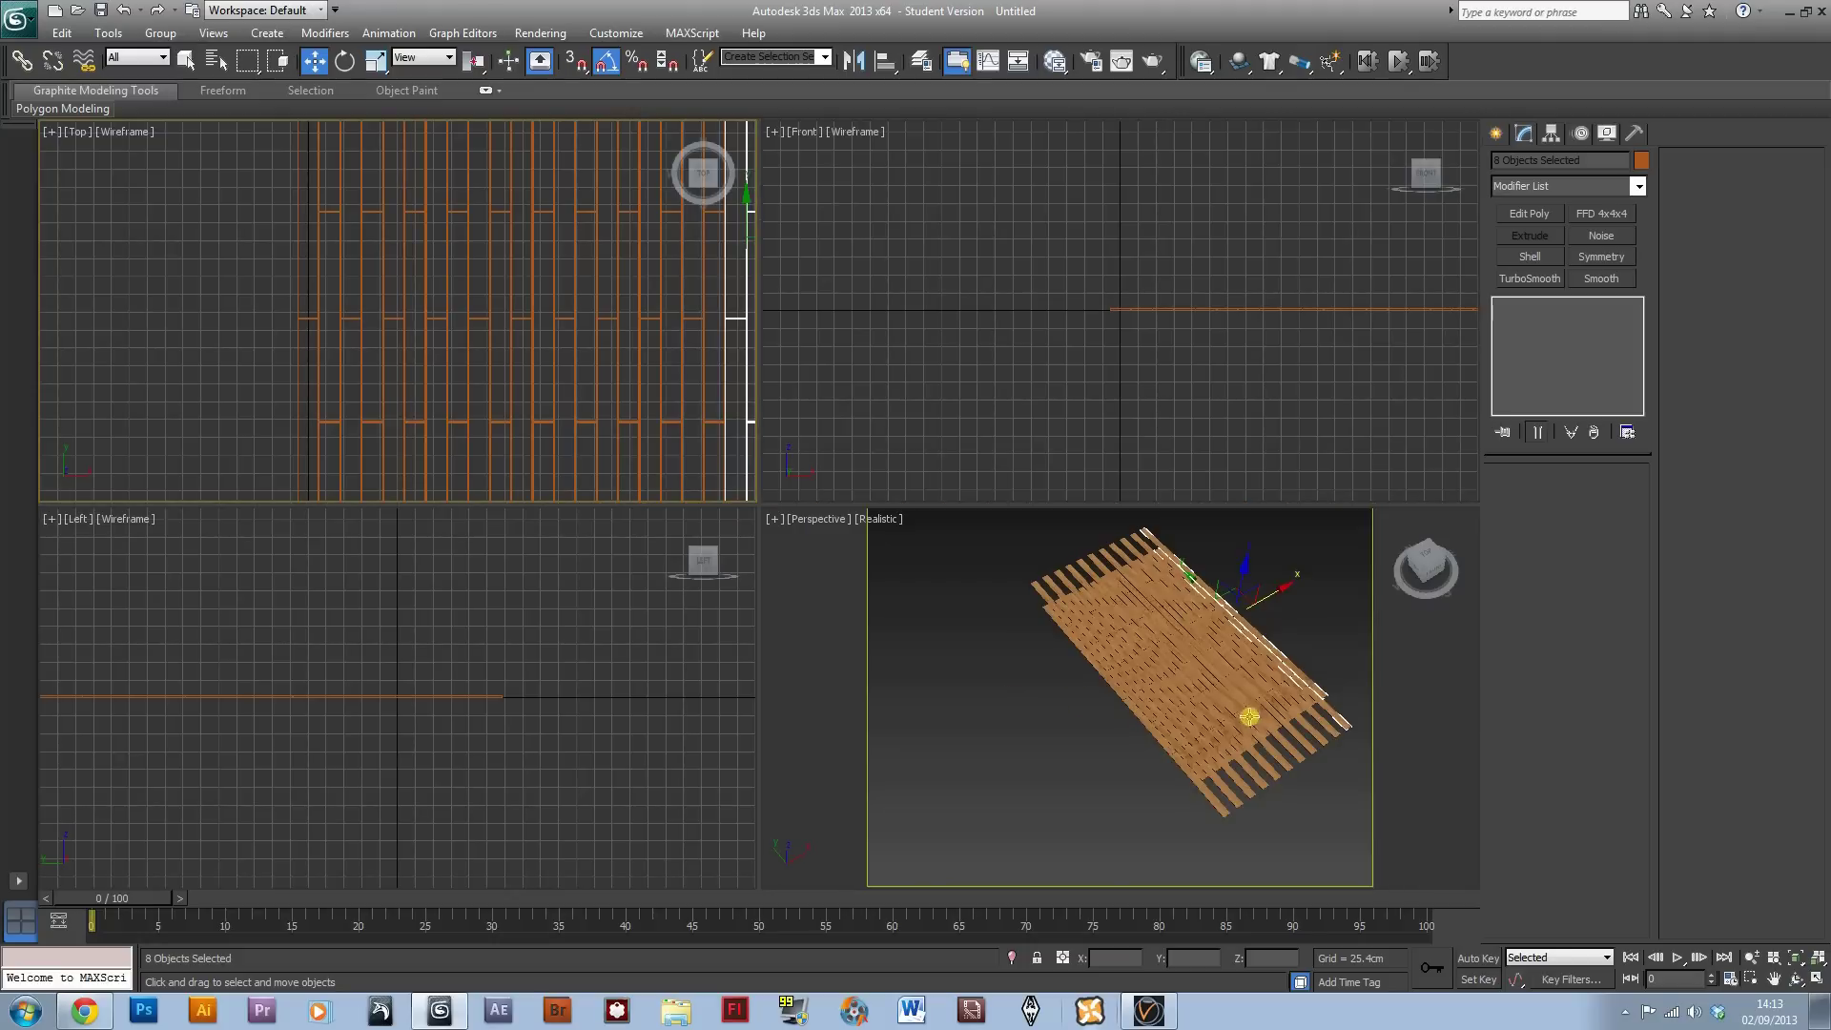
{"action": "left_click", "coordinate": [1300, 702]}
{"action": "middle_click_drag", "start_coordinate": [1324, 755], "coordinate": [1073, 744], "text": "alt"}
{"action": "left_click", "coordinate": [992, 858]}
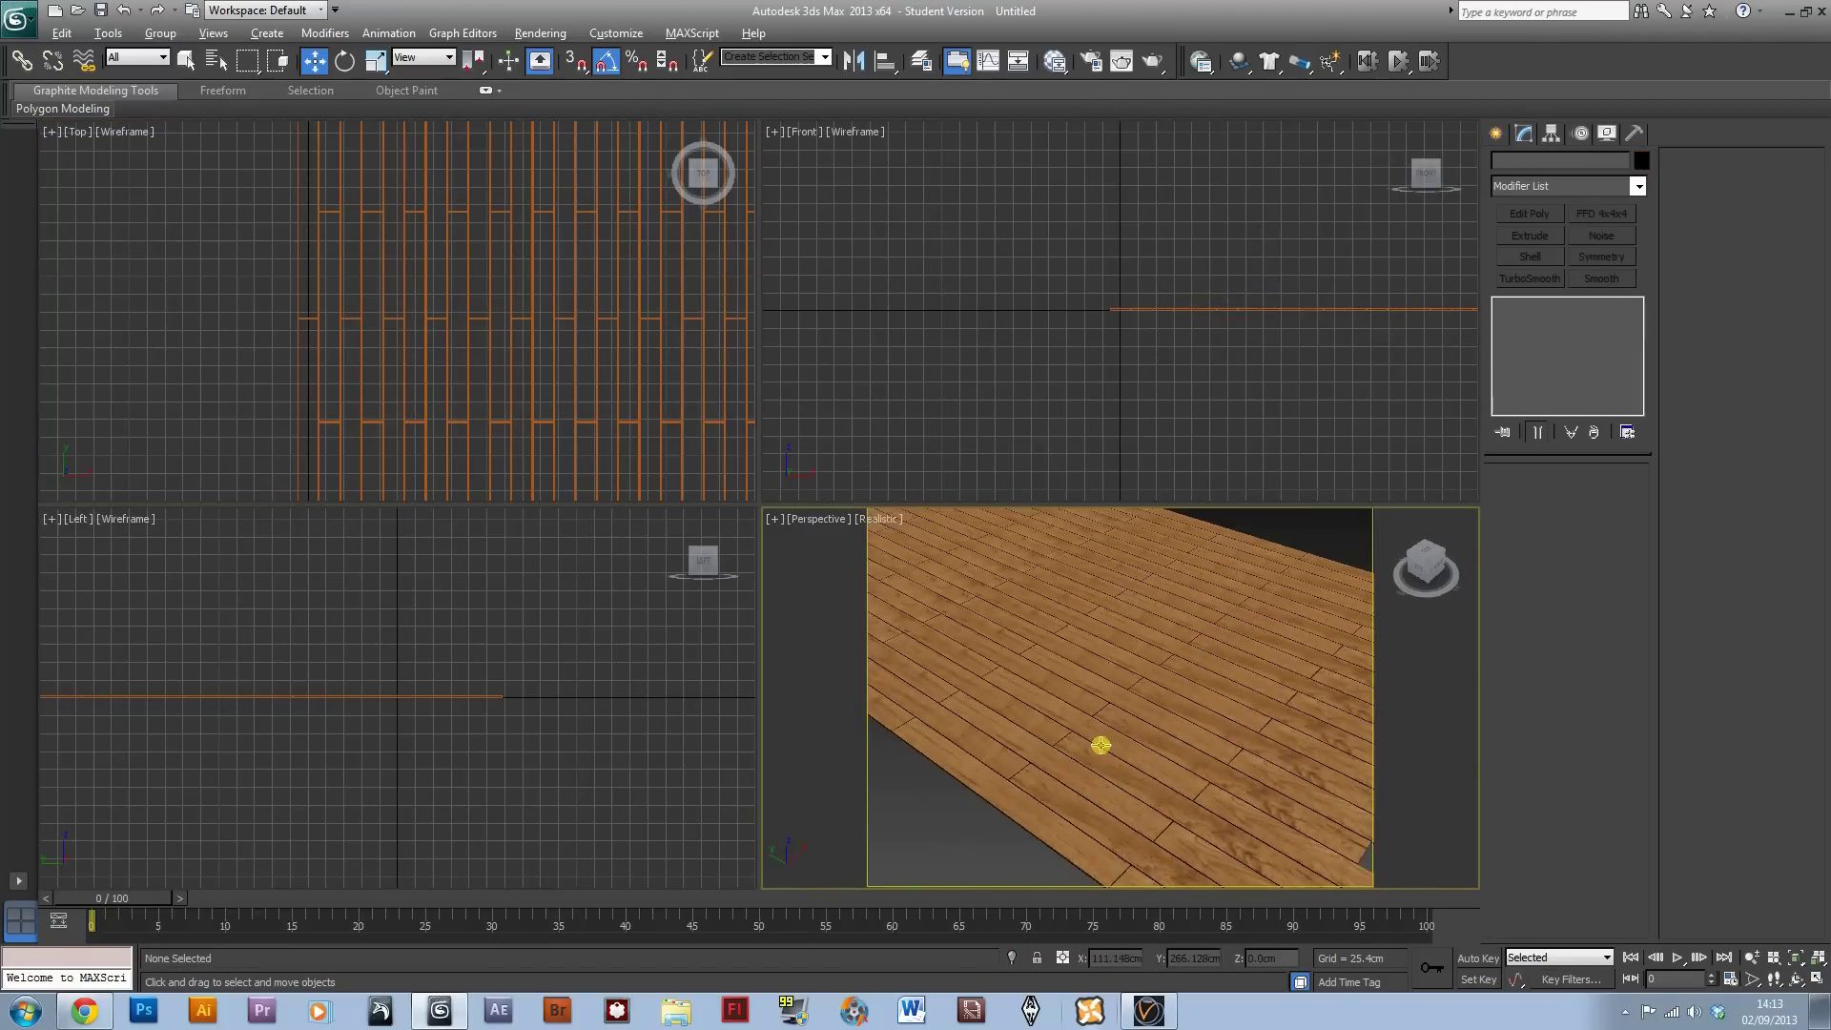
Step: Render the maximized Perspective view with V-Ray, inspect the frame buffer, then close it
{"action": "key", "text": "alt+w"}
{"action": "left_click", "coordinate": [1150, 61]}
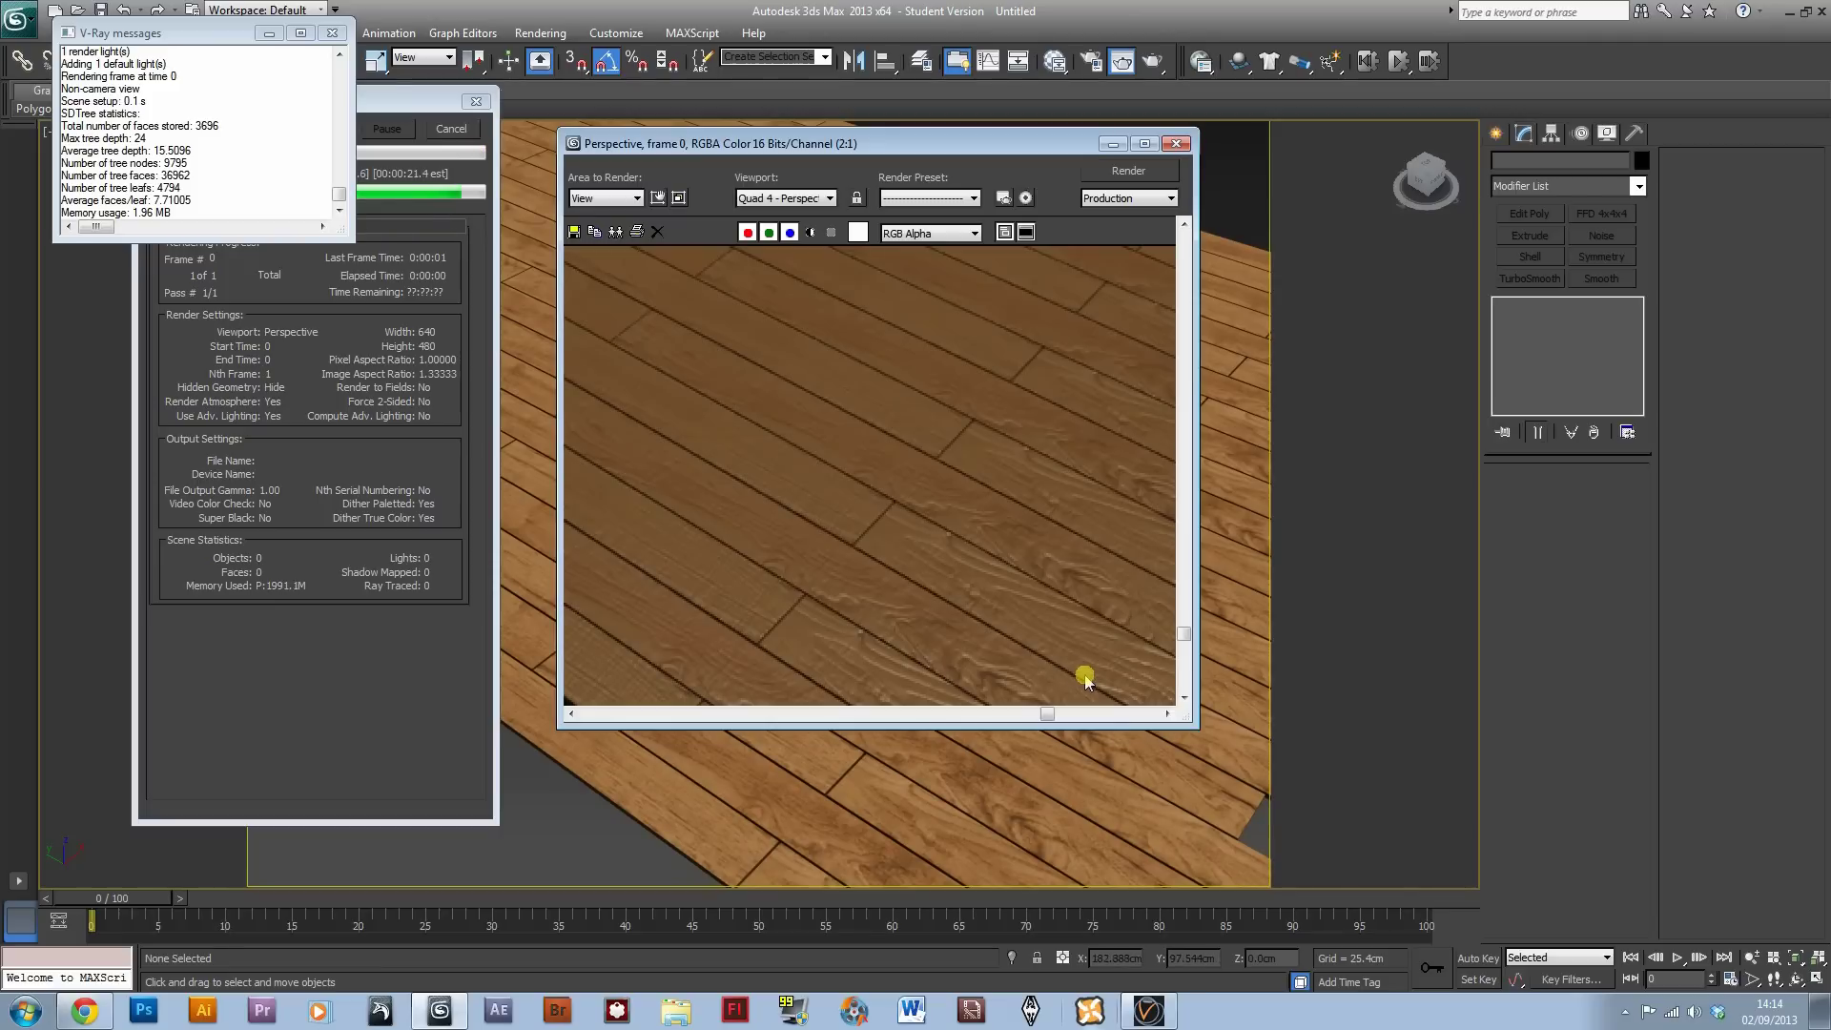
{"action": "scroll", "coordinate": [1084, 674], "scroll_direction": "up", "scroll_amount": 1}
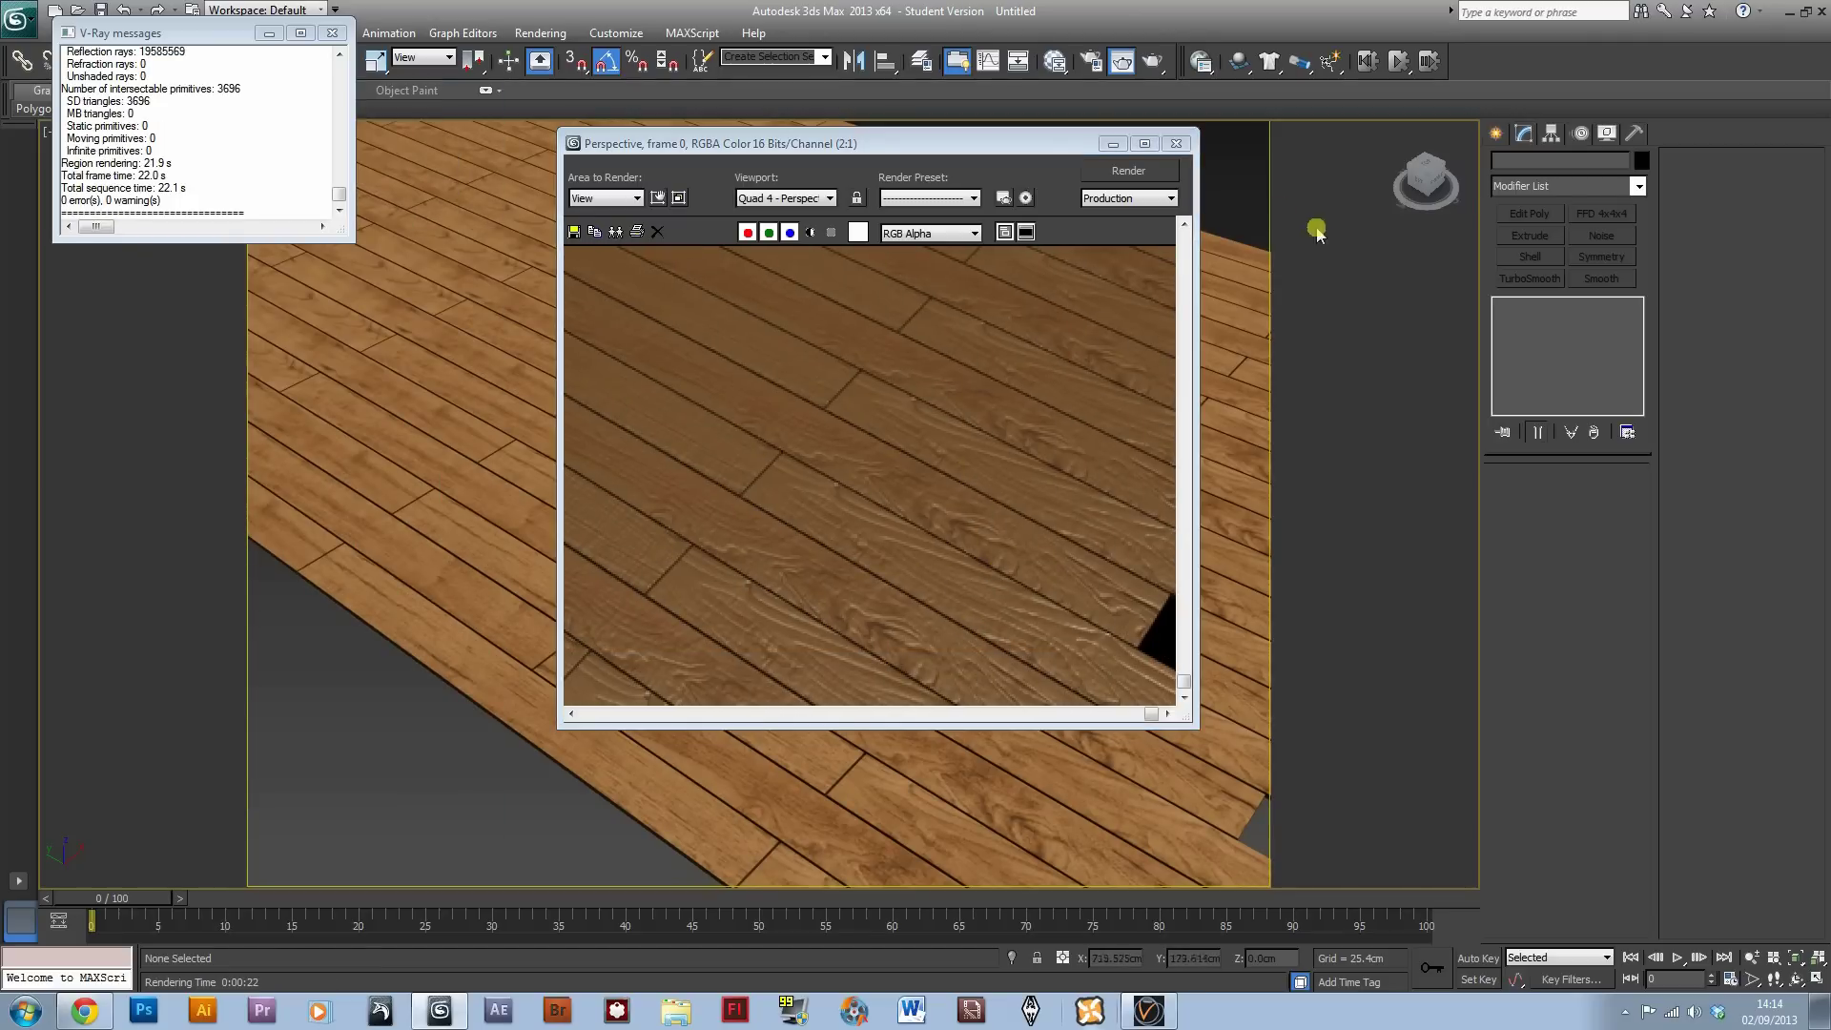
{"action": "left_click", "coordinate": [1176, 145]}
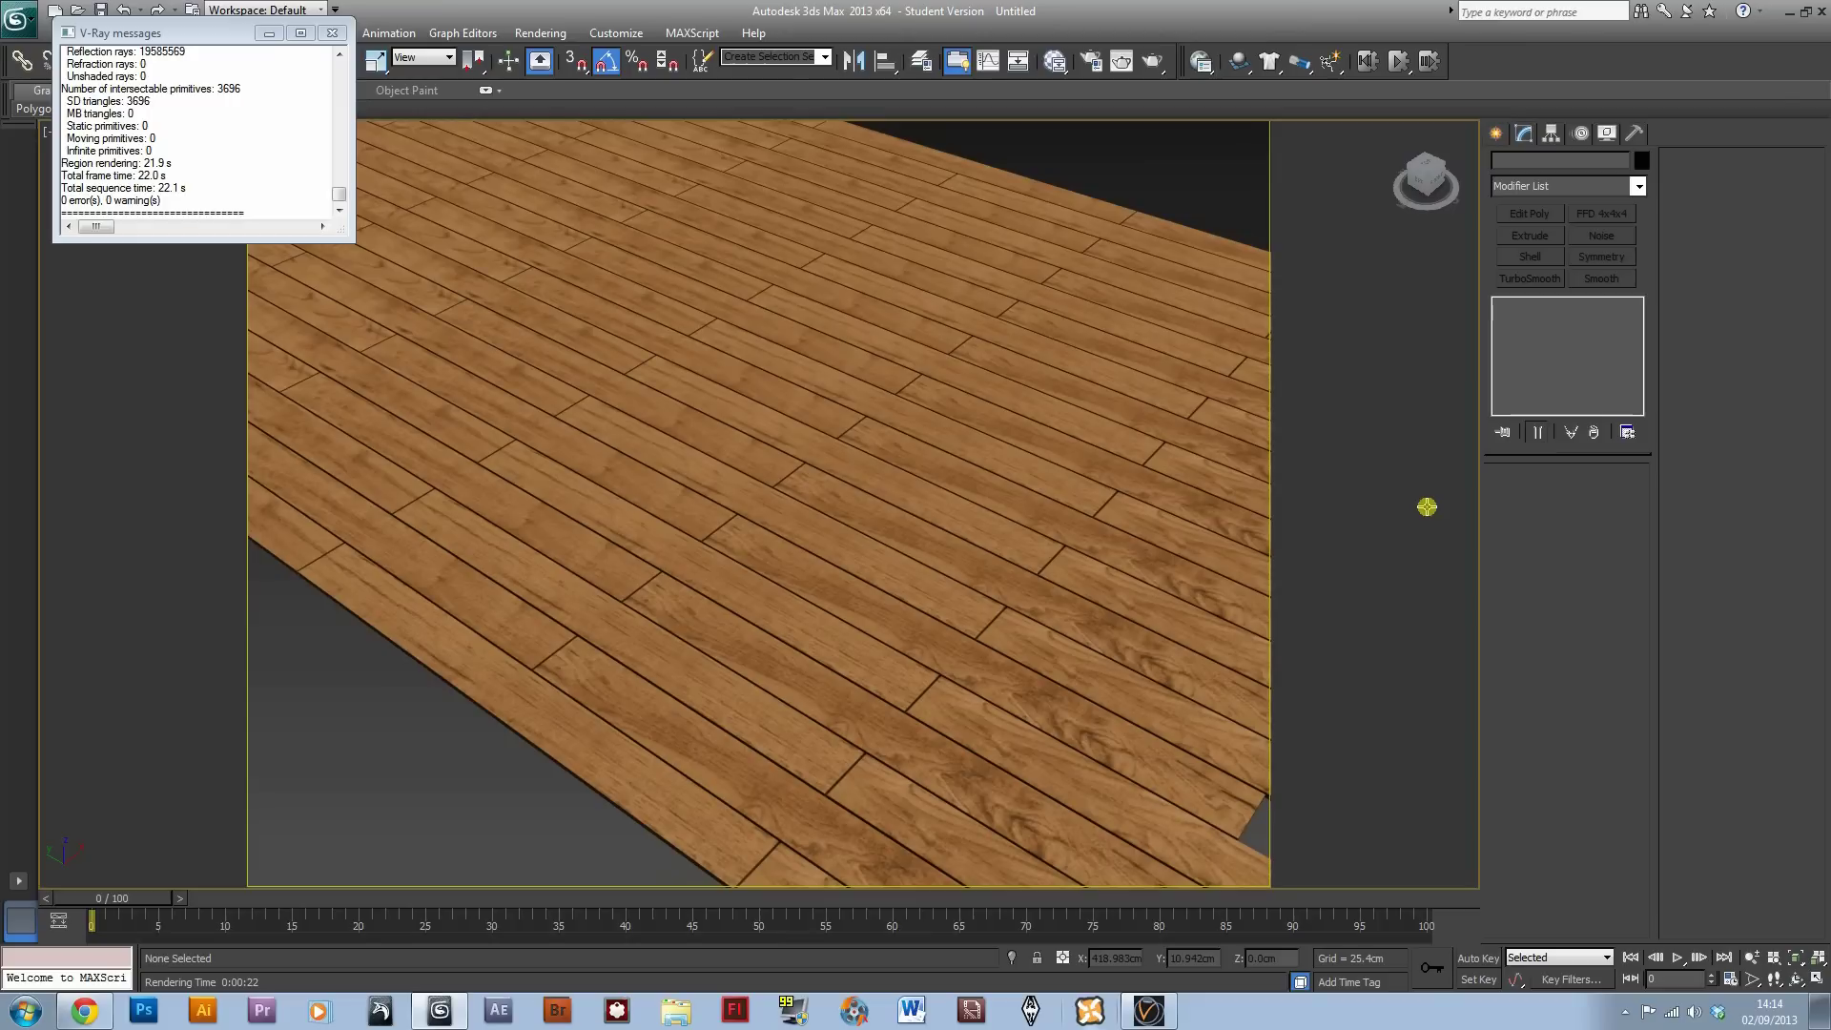
Step: Lower the hardwood material's Bump amount in the Slate Material Editor
{"action": "key", "text": "m"}
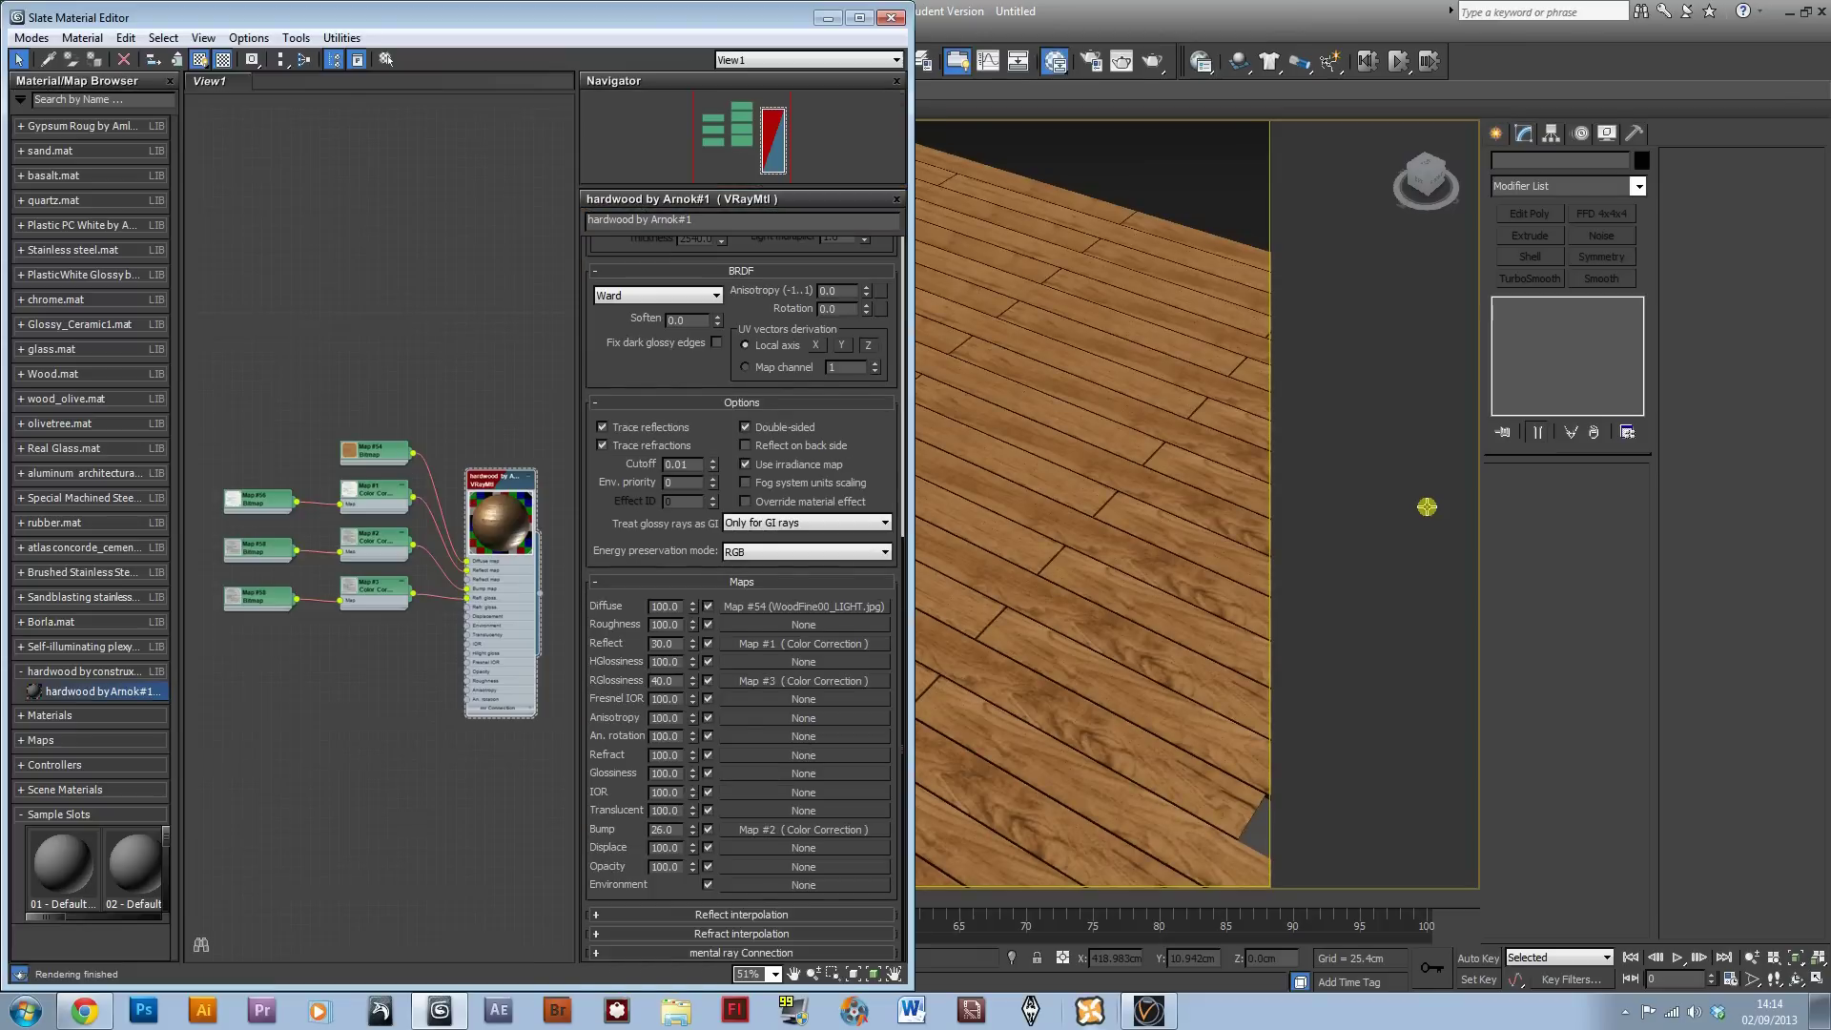
{"action": "double_click", "coordinate": [679, 829]}
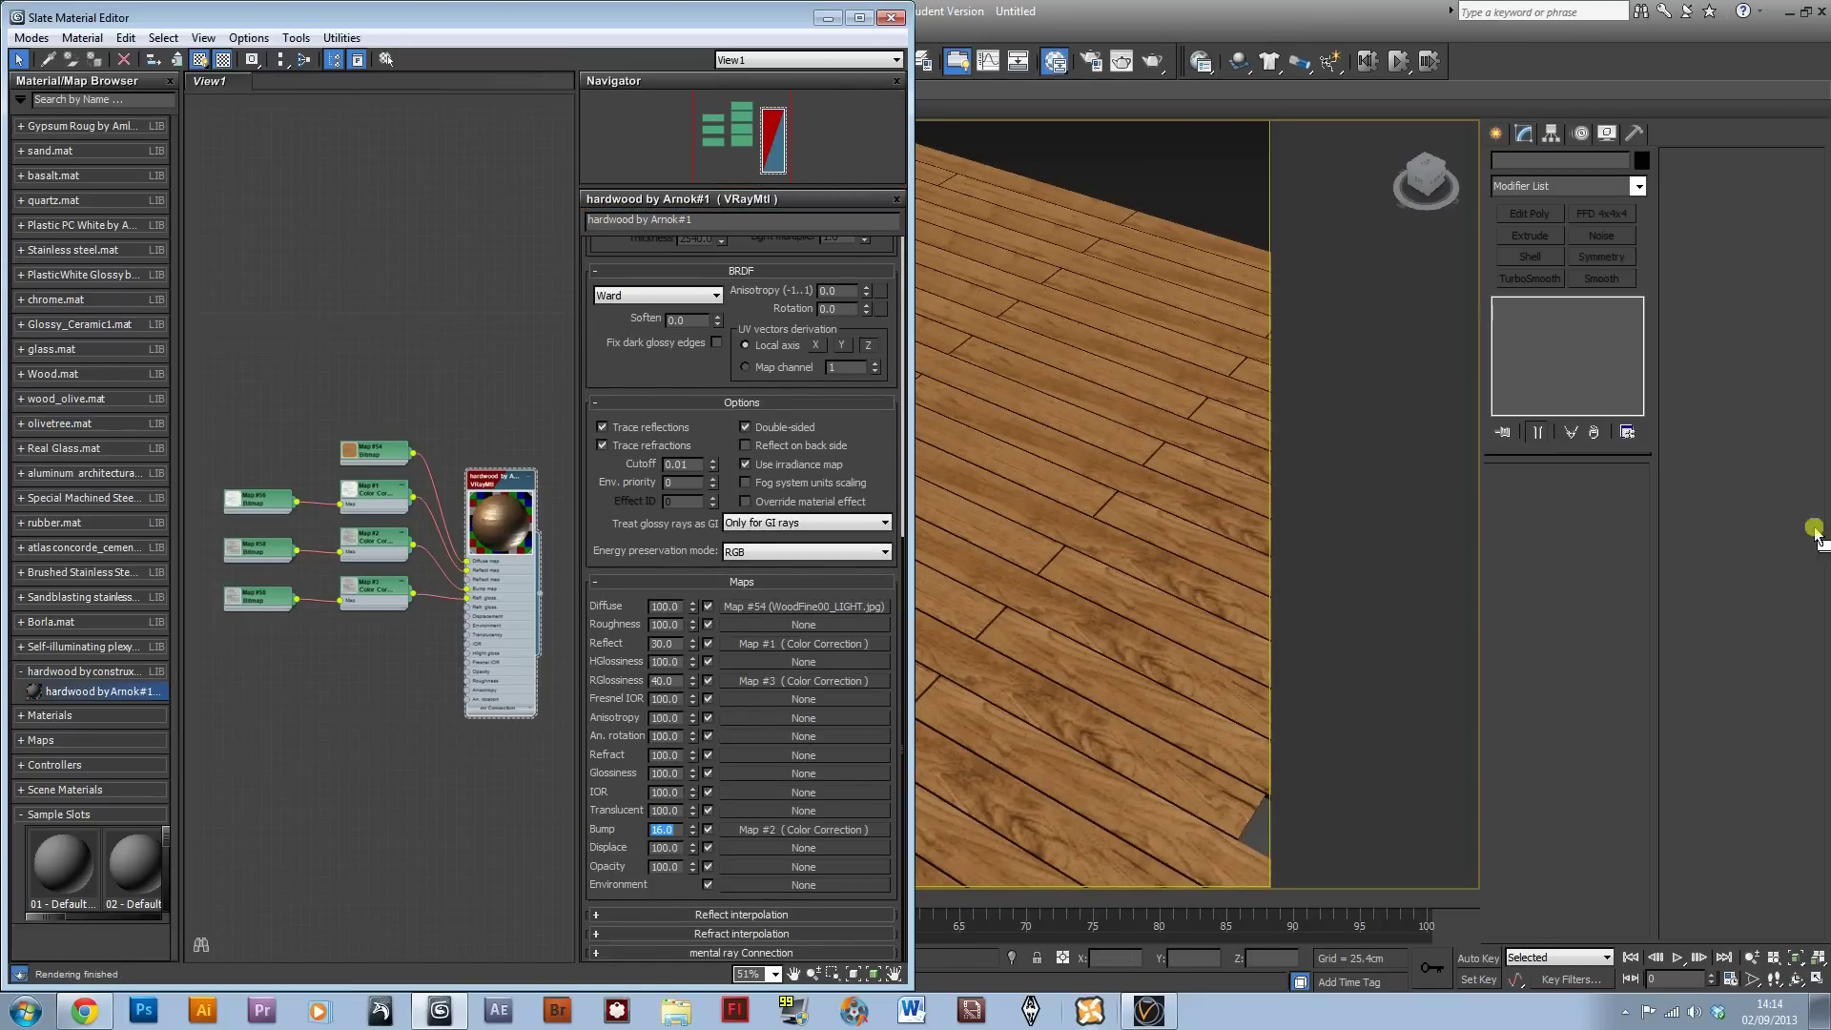
{"action": "left_click", "coordinate": [894, 18]}
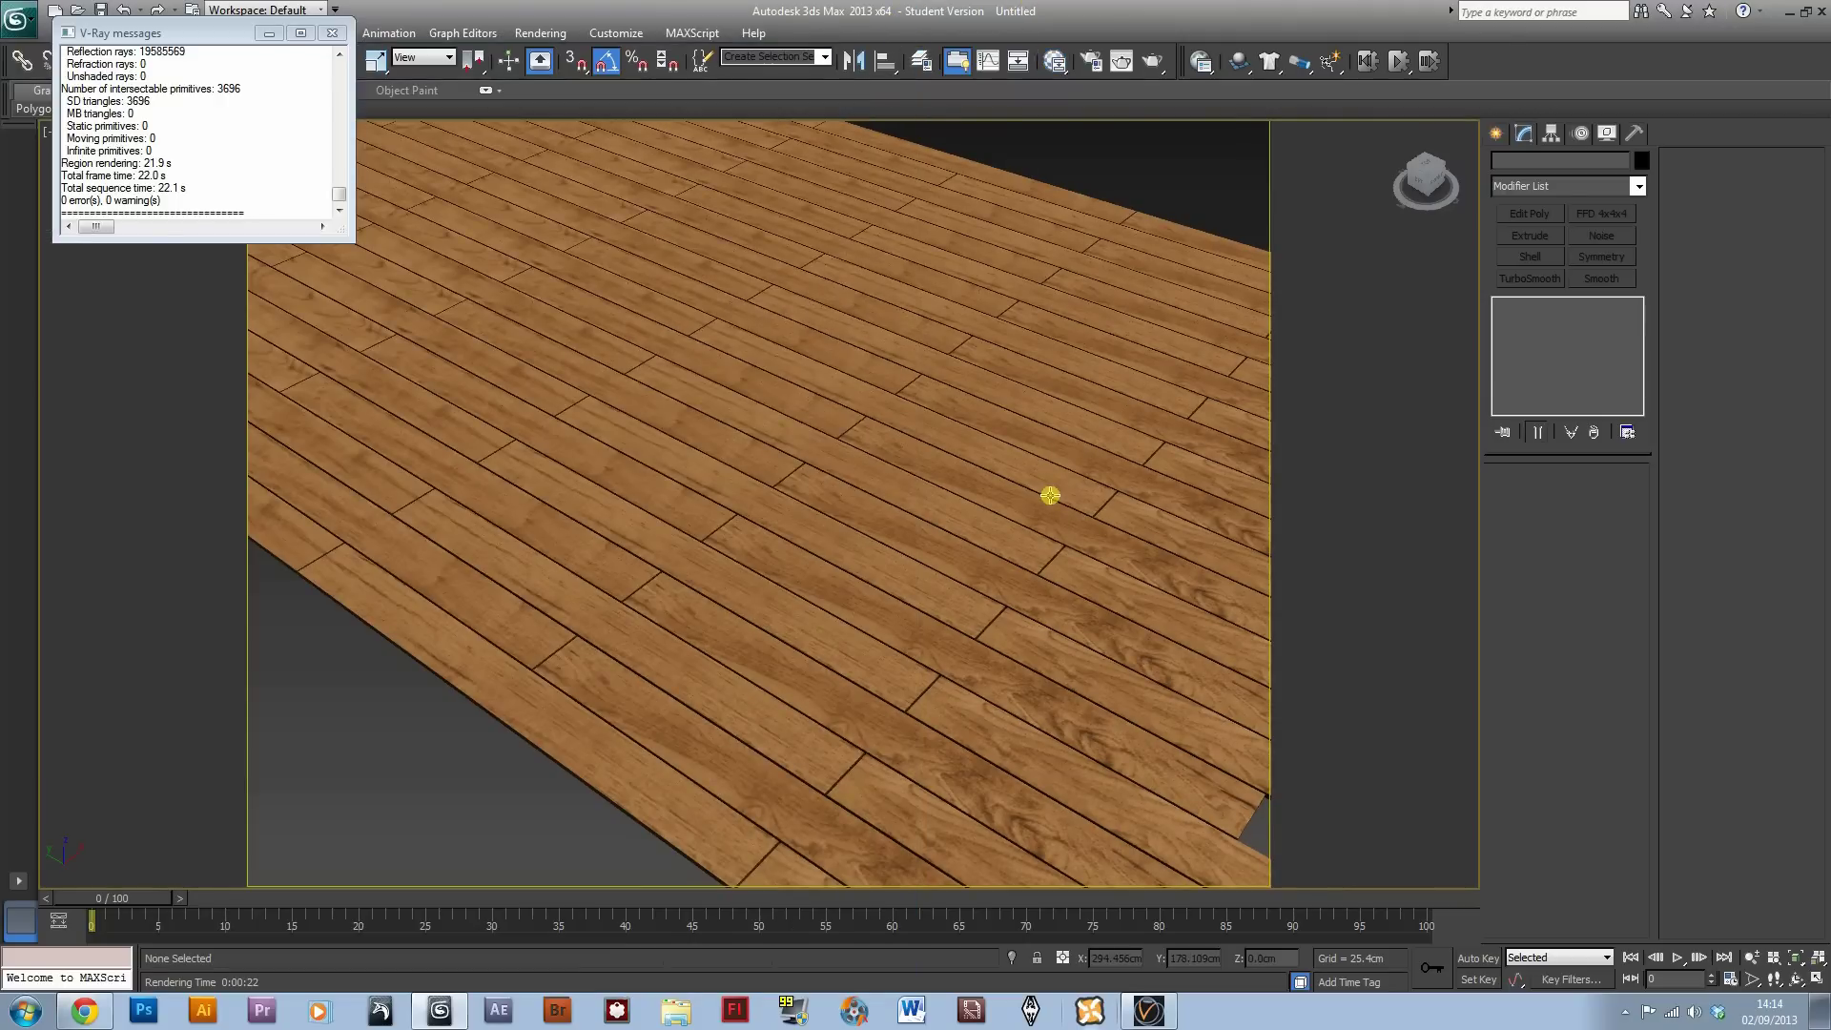
Step: Orbit, pan and zoom in to inspect the plank grain close up
{"action": "middle_click_drag", "start_coordinate": [1110, 593], "coordinate": [695, 483], "text": "alt"}
{"action": "scroll", "coordinate": [588, 511], "scroll_direction": "up", "scroll_amount": 5}
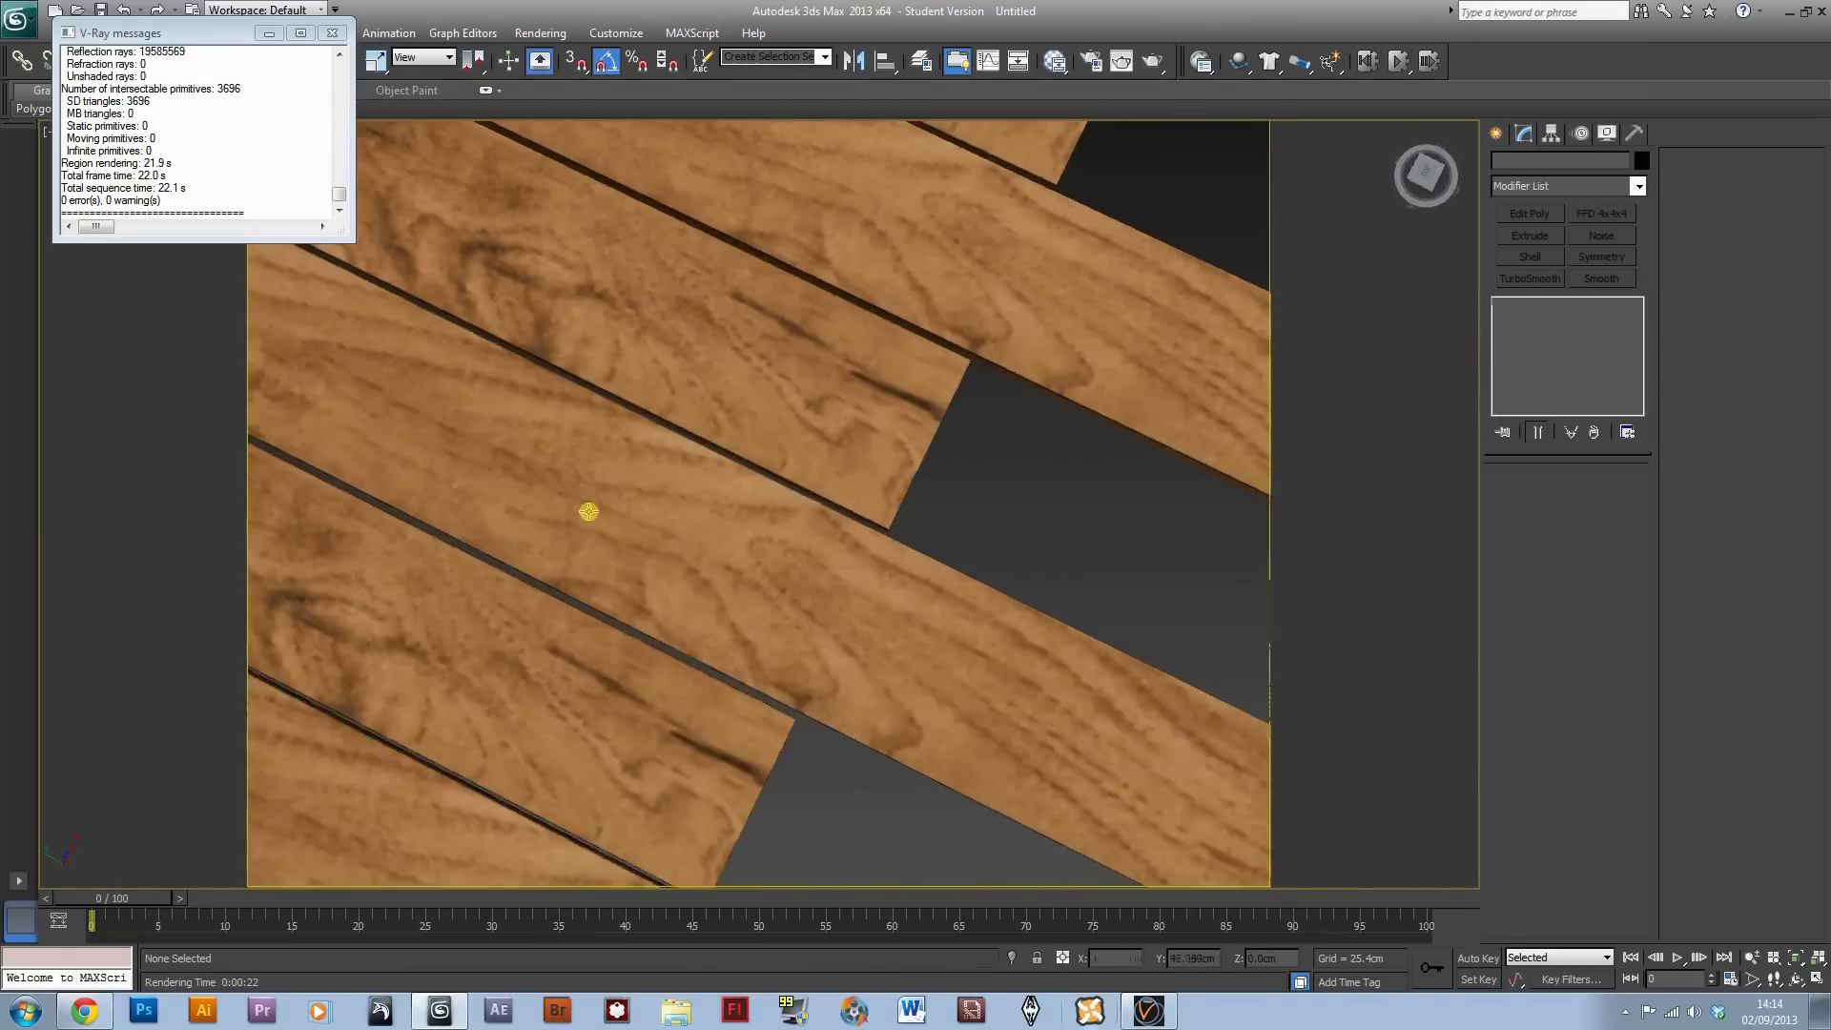
{"action": "middle_click_drag", "start_coordinate": [589, 511], "coordinate": [1173, 663]}
{"action": "middle_click_drag", "start_coordinate": [871, 472], "coordinate": [863, 500], "text": "alt"}
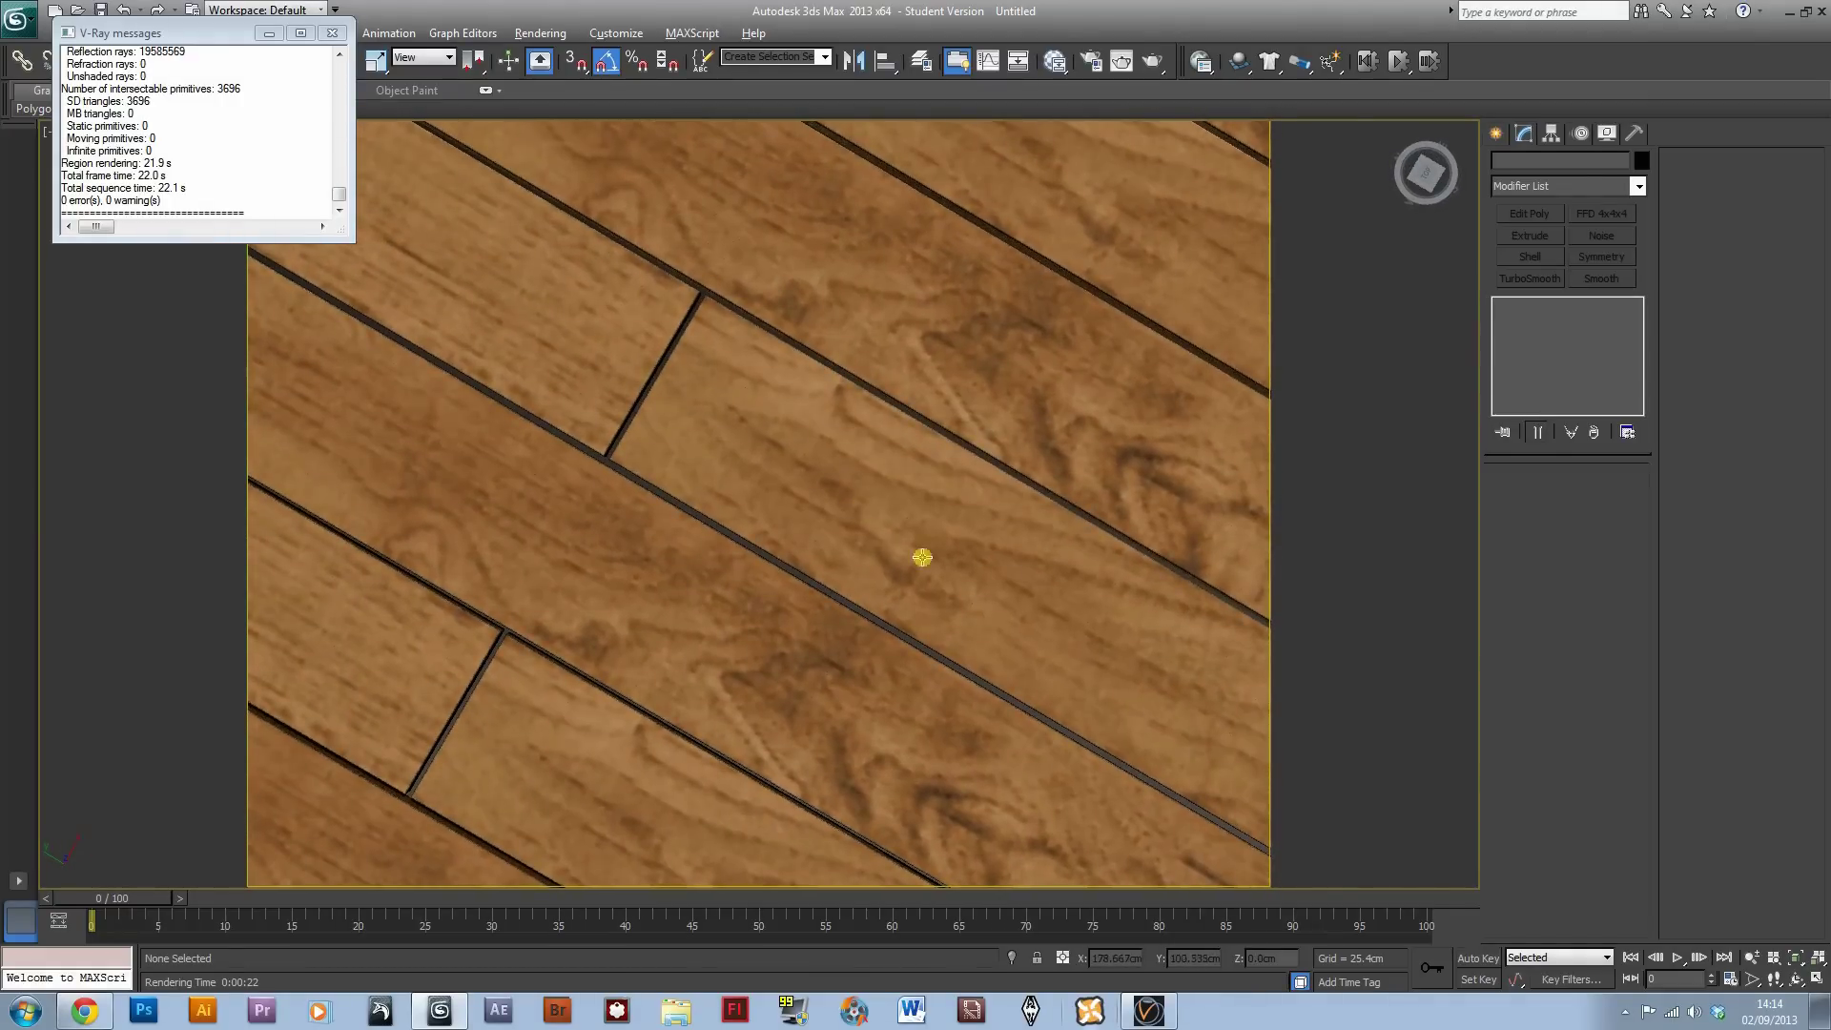
{"action": "middle_click_drag", "start_coordinate": [922, 557], "coordinate": [667, 372], "text": "alt"}
{"action": "scroll", "coordinate": [1005, 532], "scroll_direction": "down", "scroll_amount": 2}
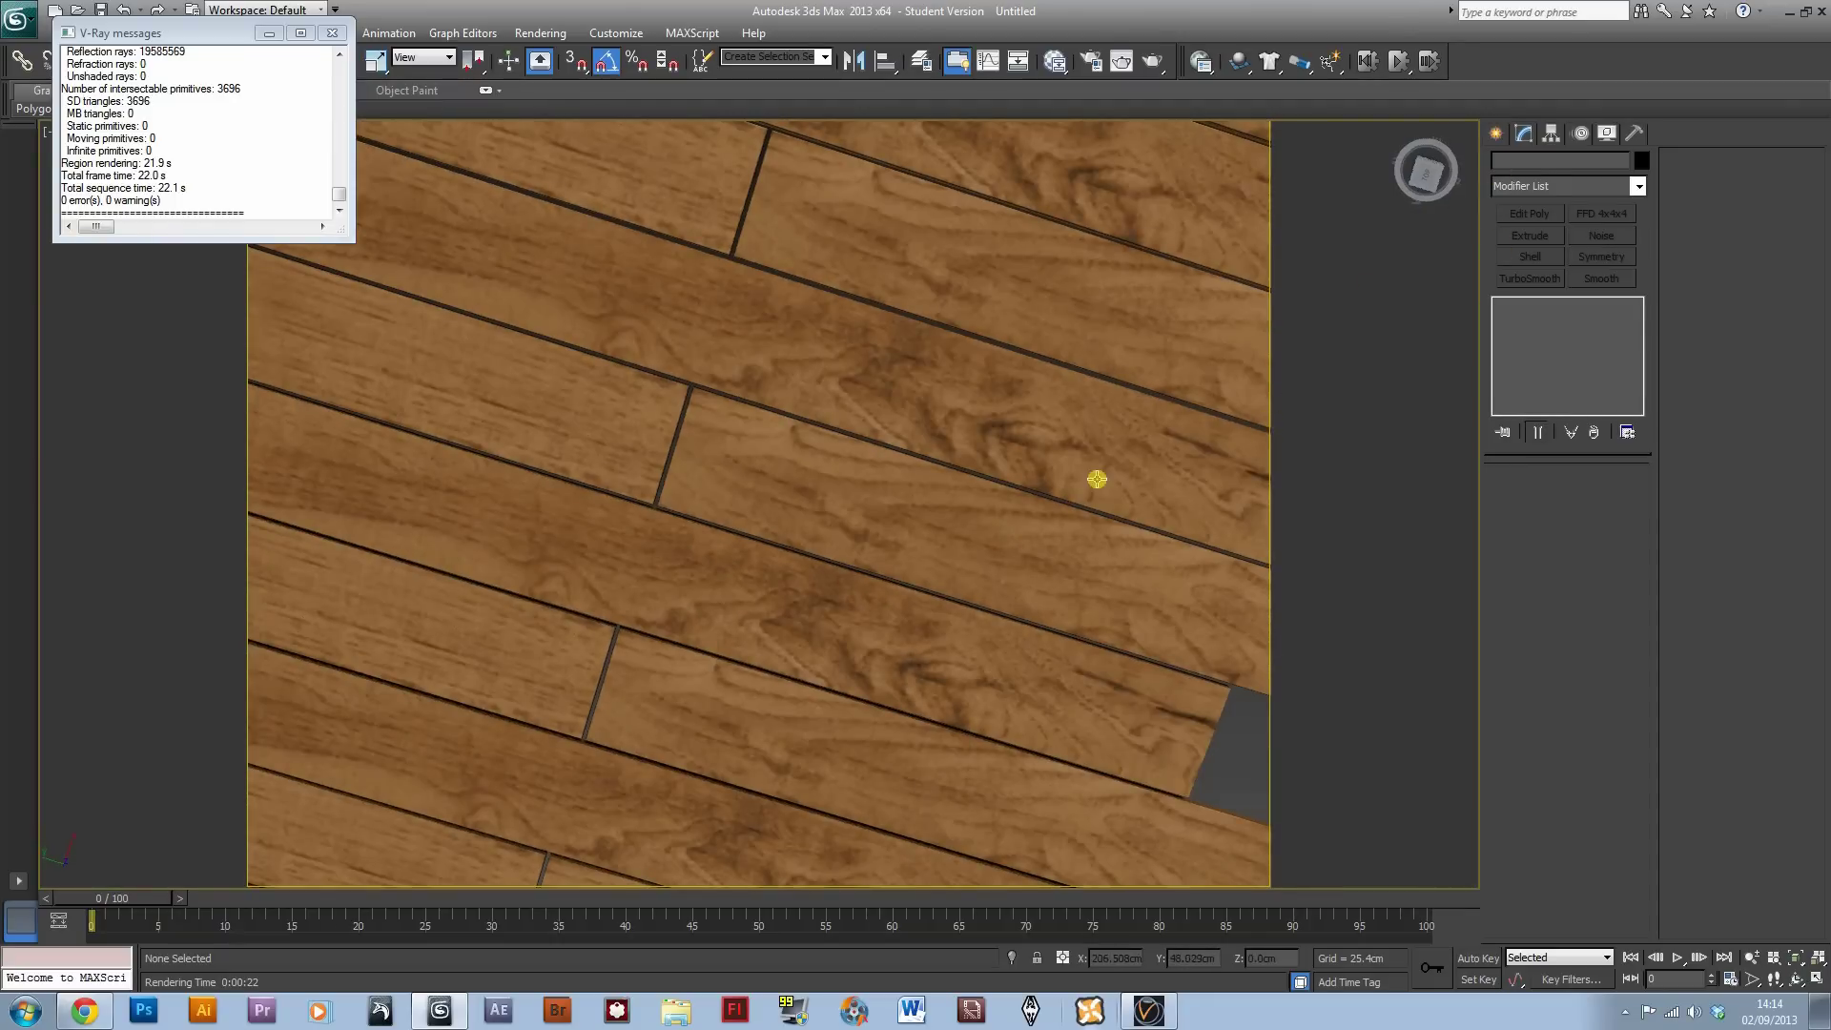
{"action": "middle_click_drag", "start_coordinate": [1097, 479], "coordinate": [1104, 311], "text": "alt"}
{"action": "scroll", "coordinate": [1144, 372], "scroll_direction": "down", "scroll_amount": 3}
Step: Place VRayPlane001 from the VRay geometry category beneath the floor, then bring up the material editor
{"action": "left_click", "coordinate": [1495, 134]}
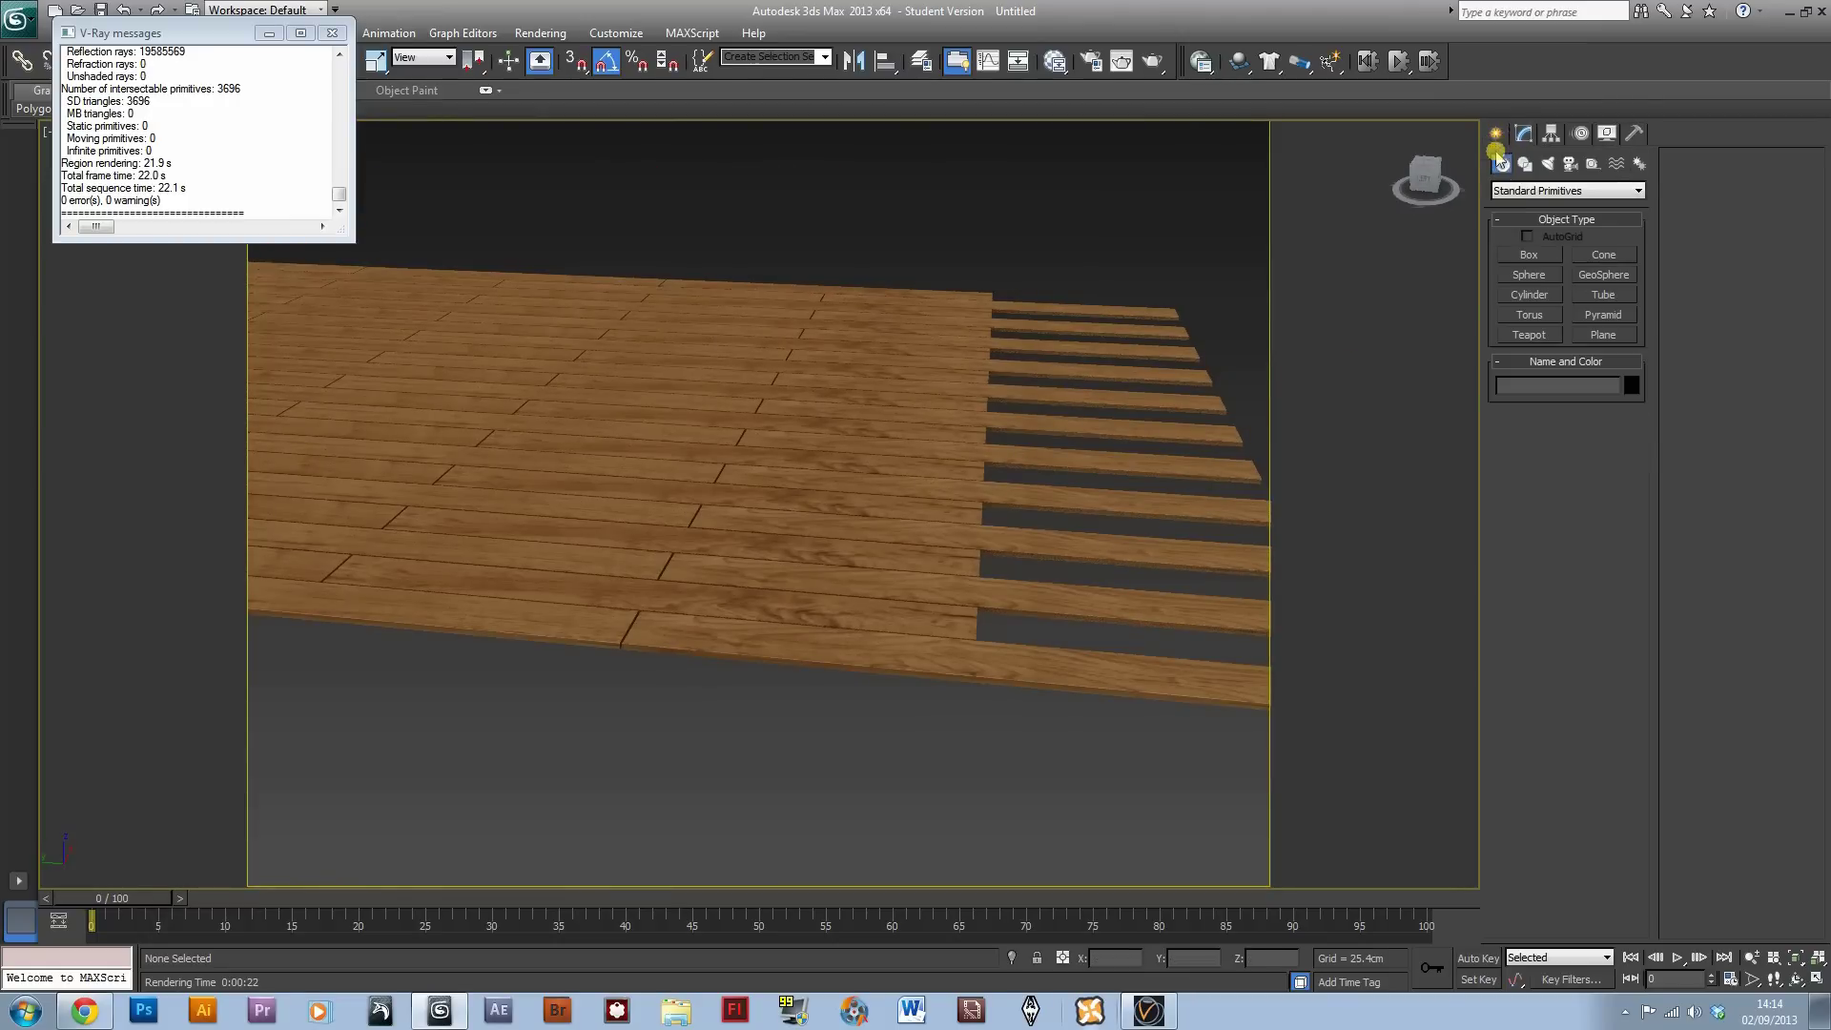
{"action": "left_click", "coordinate": [1542, 190]}
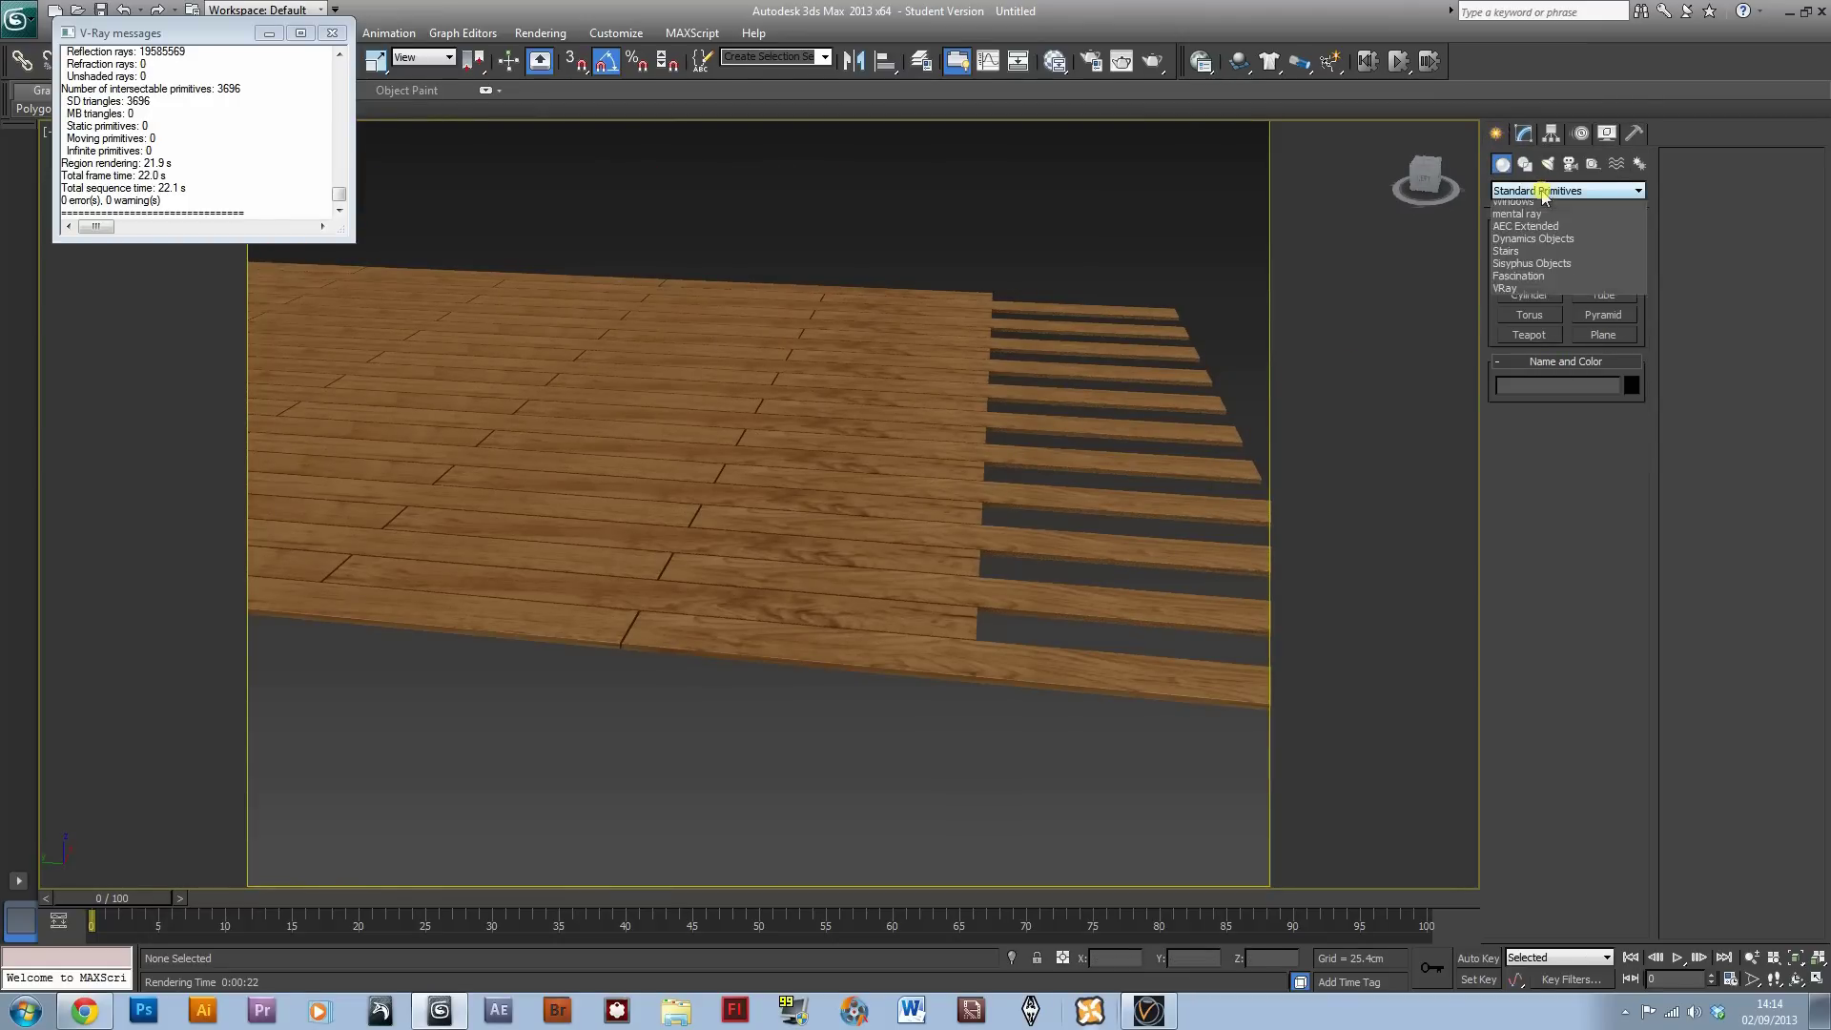
{"action": "left_click", "coordinate": [1517, 394]}
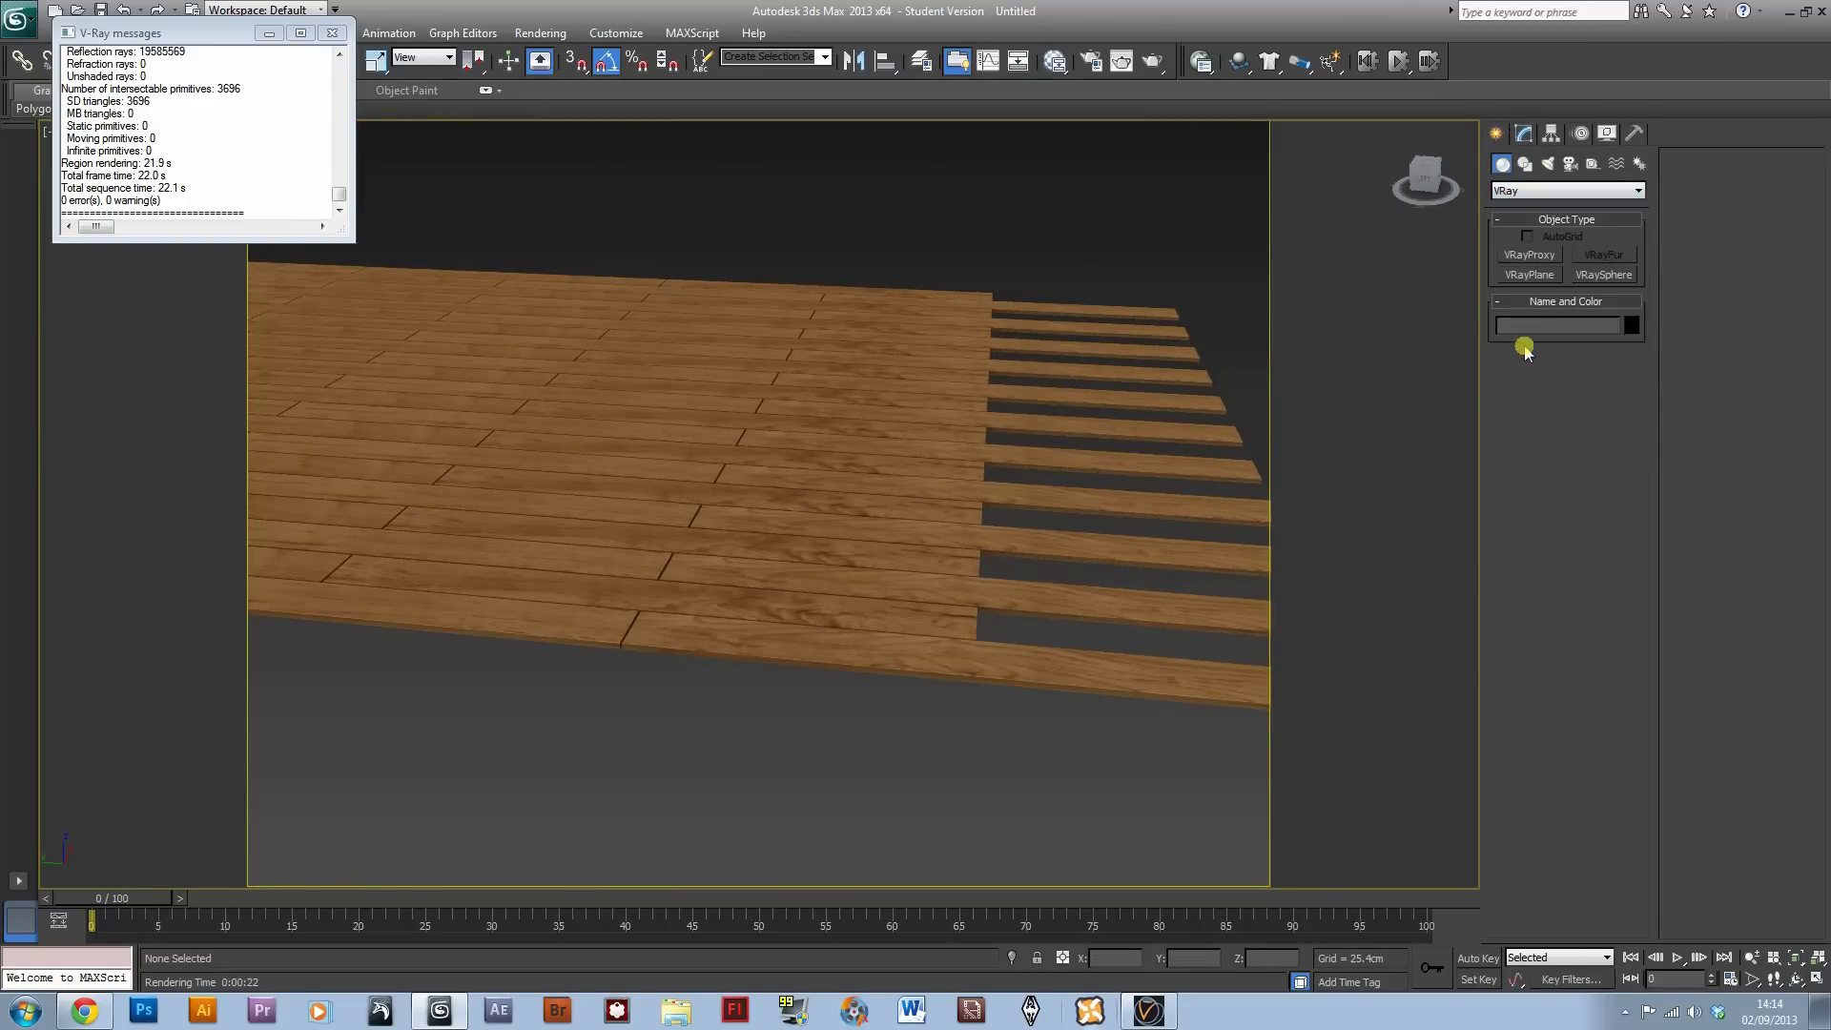
{"action": "left_click", "coordinate": [1530, 275]}
{"action": "left_click", "coordinate": [798, 467]}
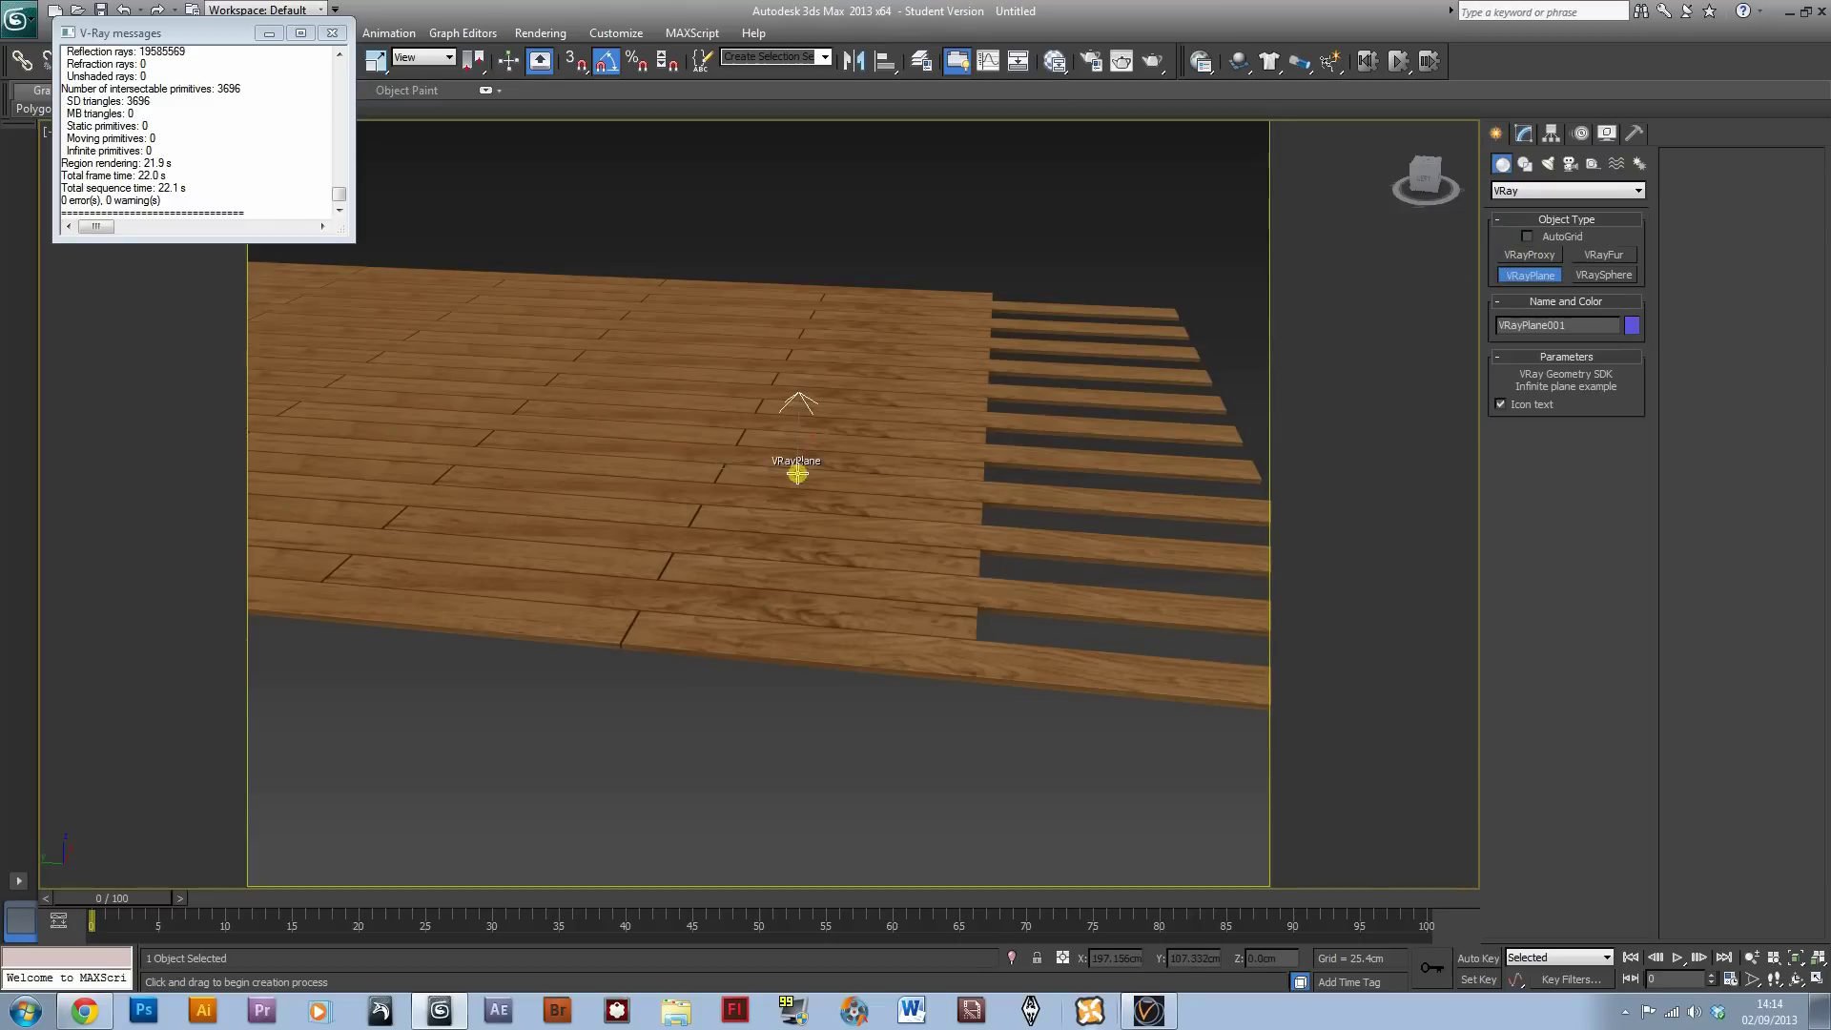
{"action": "middle_click_drag", "start_coordinate": [1001, 658], "coordinate": [948, 364], "text": "alt"}
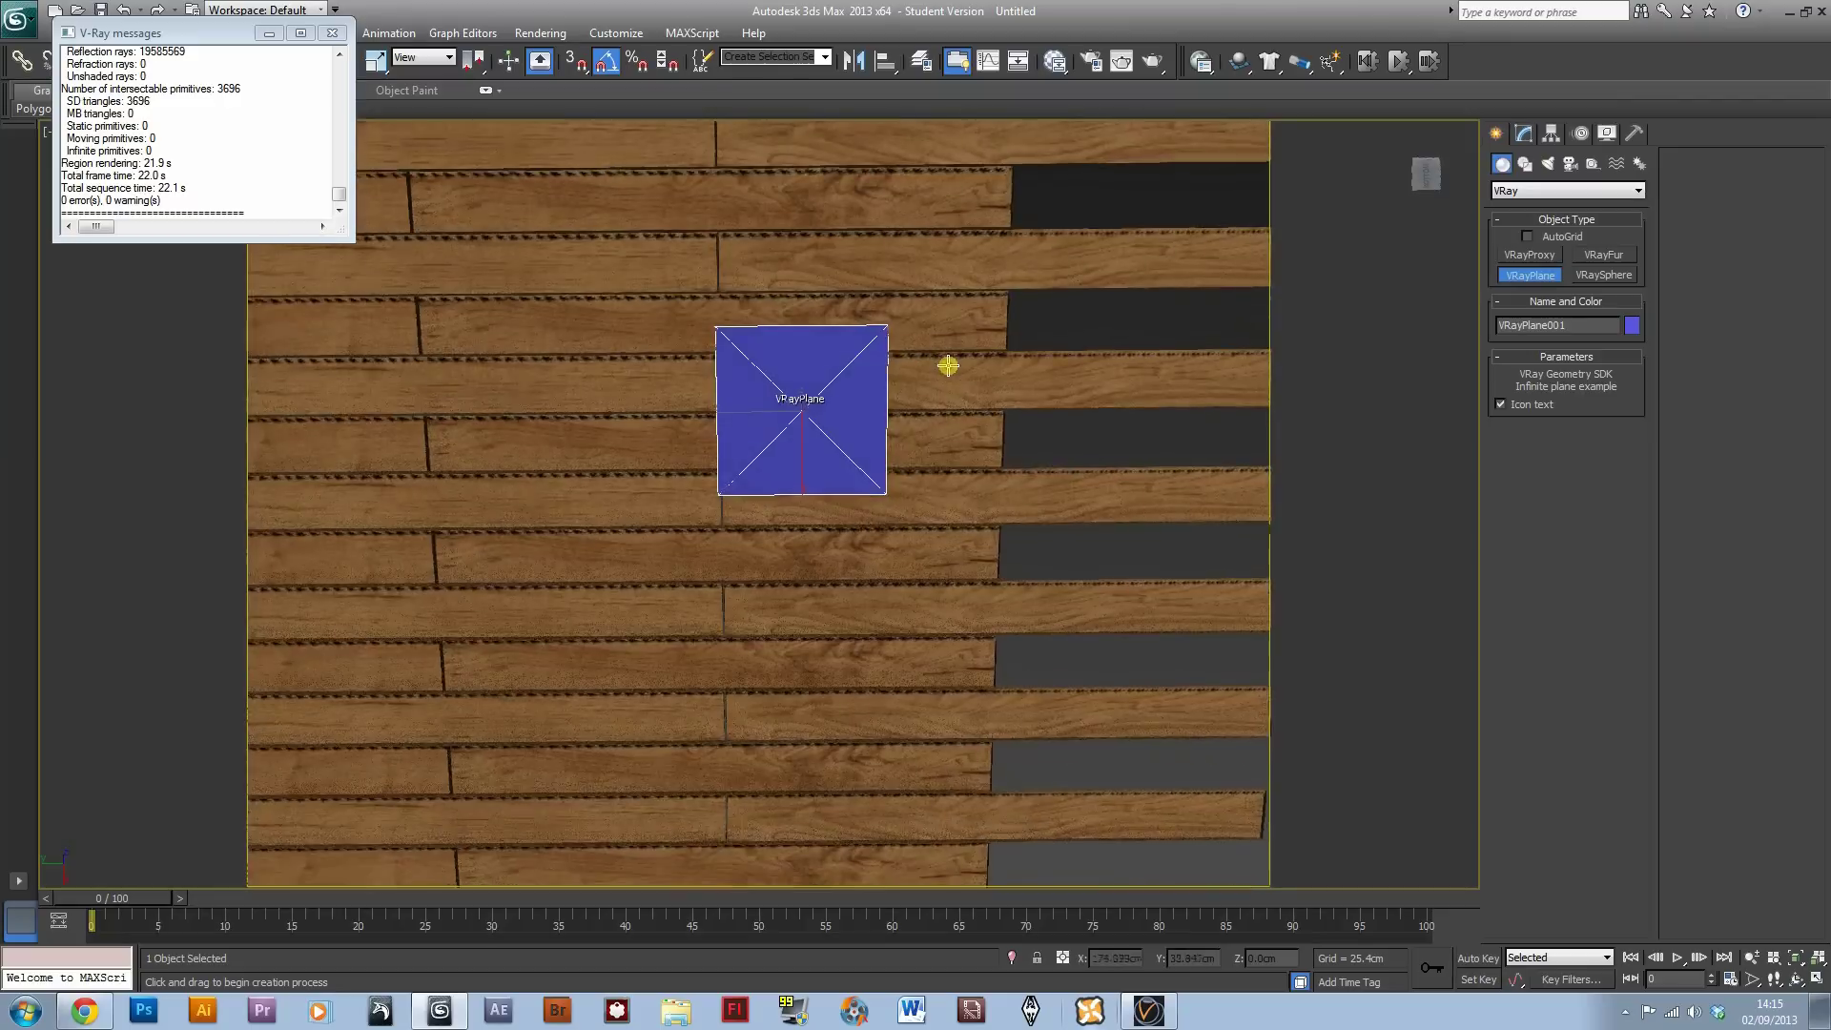
{"action": "right_click", "coordinate": [1077, 424]}
{"action": "key", "text": "m"}
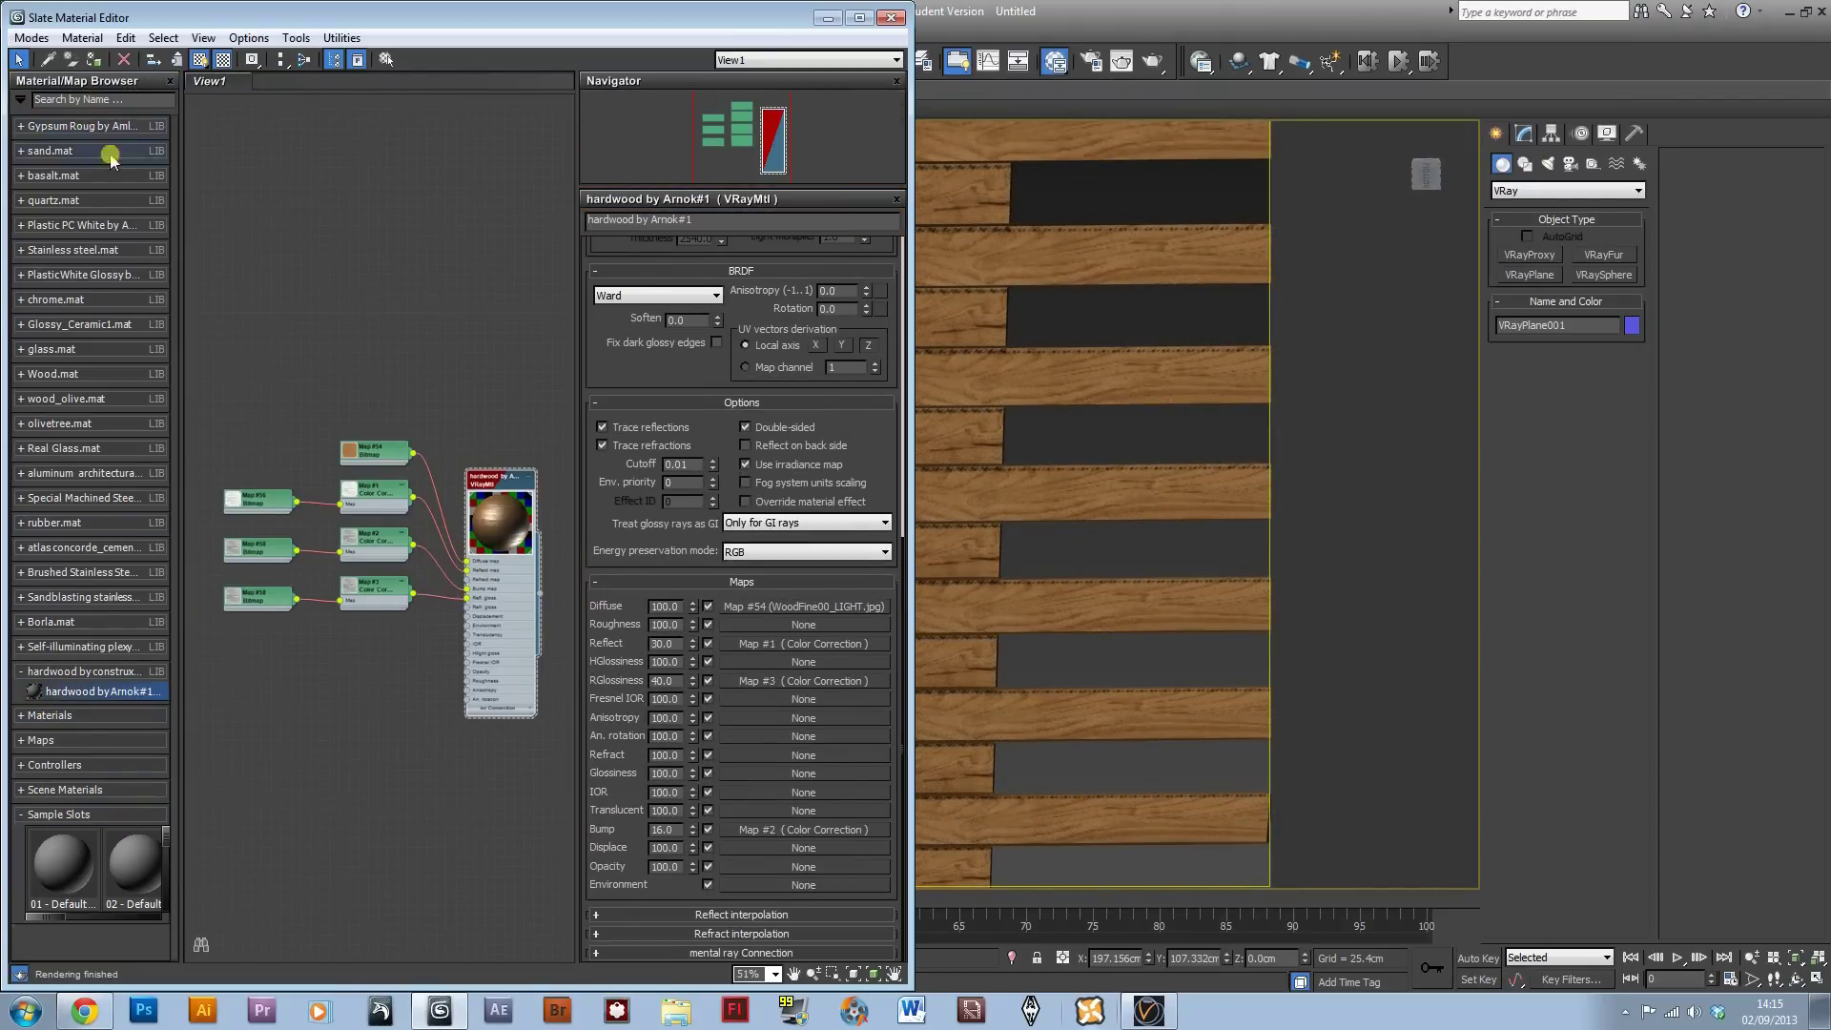
Step: Add a VRayMtl, Material #25, with a black Diffuse colour, then close the editor
{"action": "left_click", "coordinate": [43, 715]}
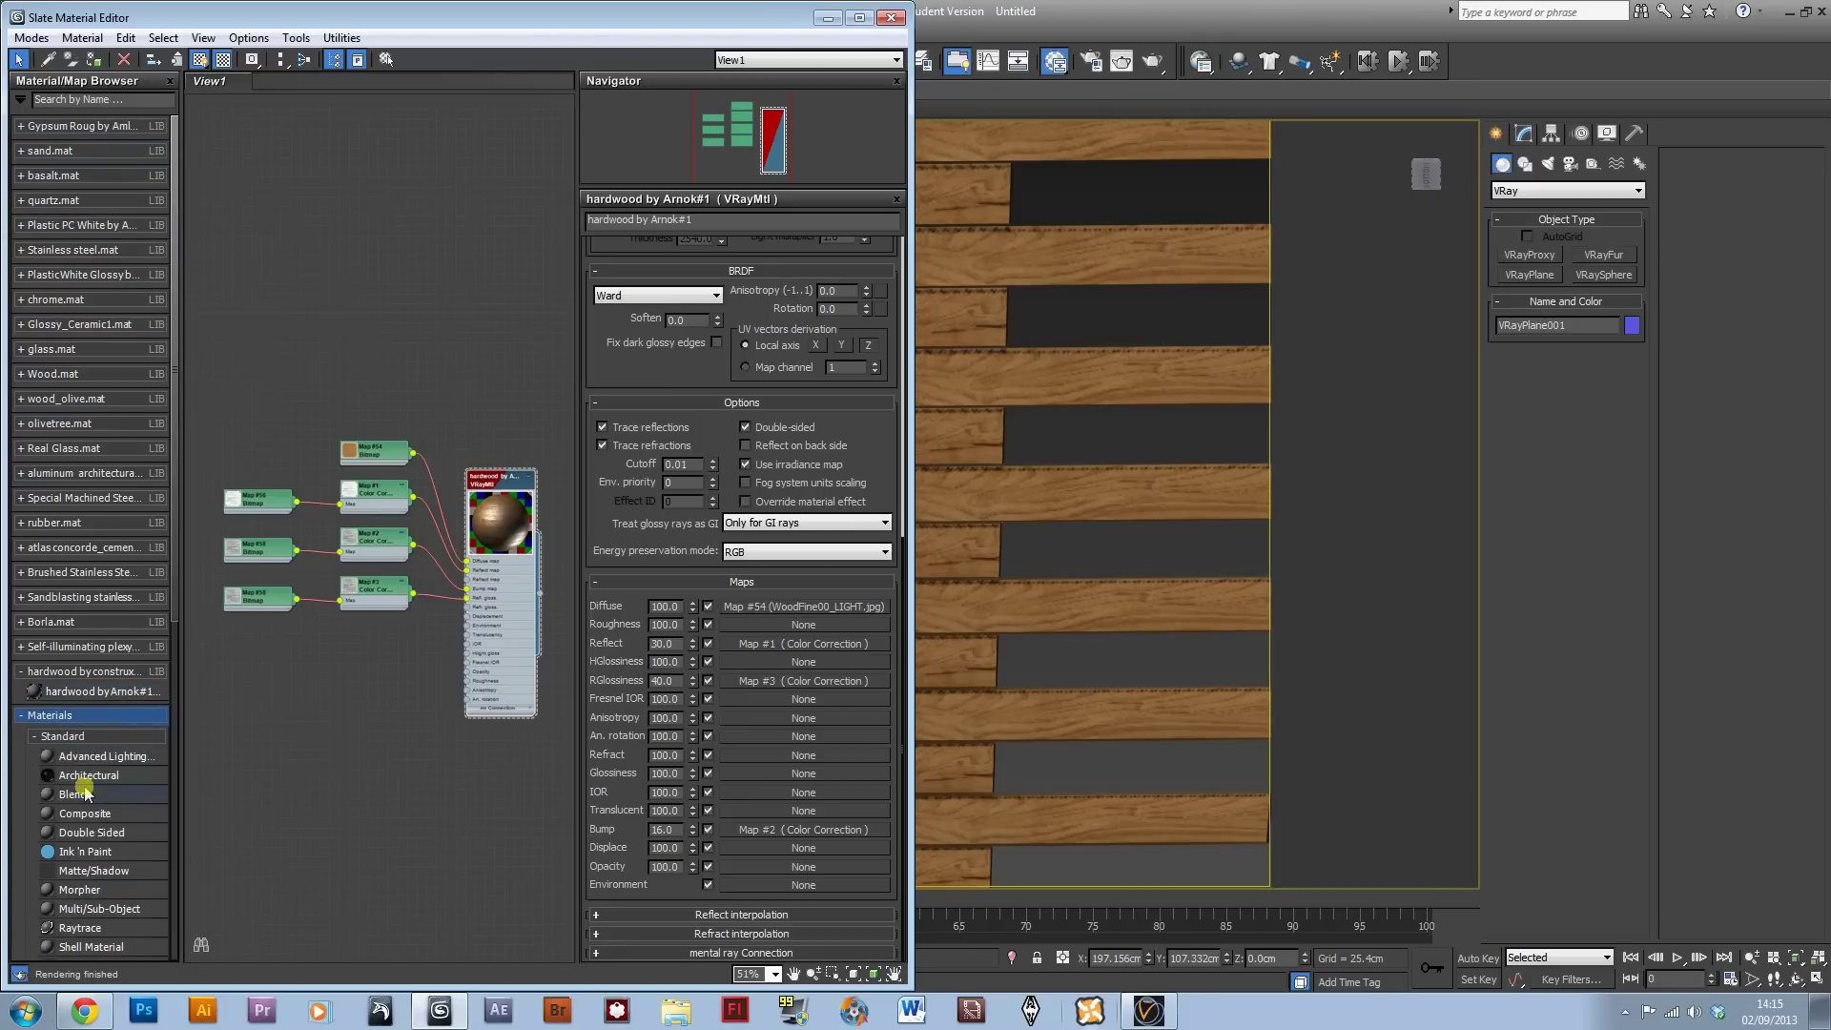
{"action": "scroll", "coordinate": [72, 763], "scroll_direction": "down", "scroll_amount": 5}
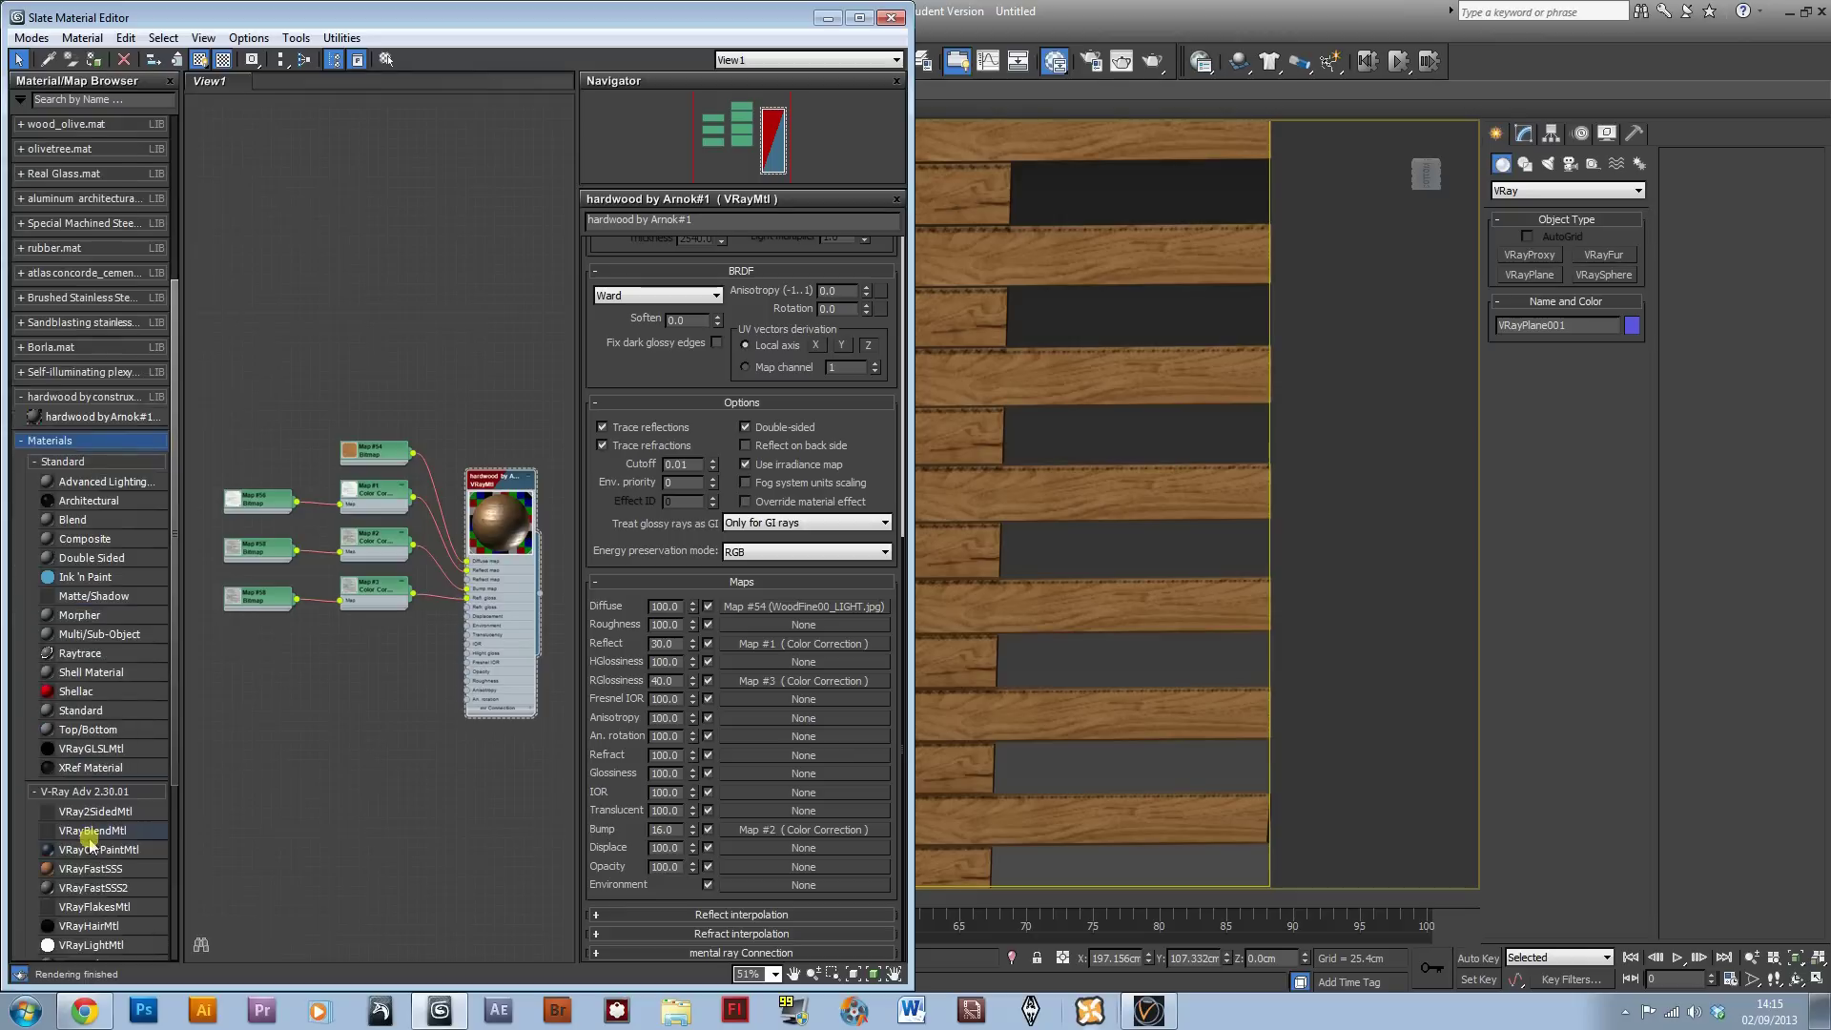
{"action": "left_click_drag", "start_coordinate": [81, 760], "coordinate": [370, 250]}
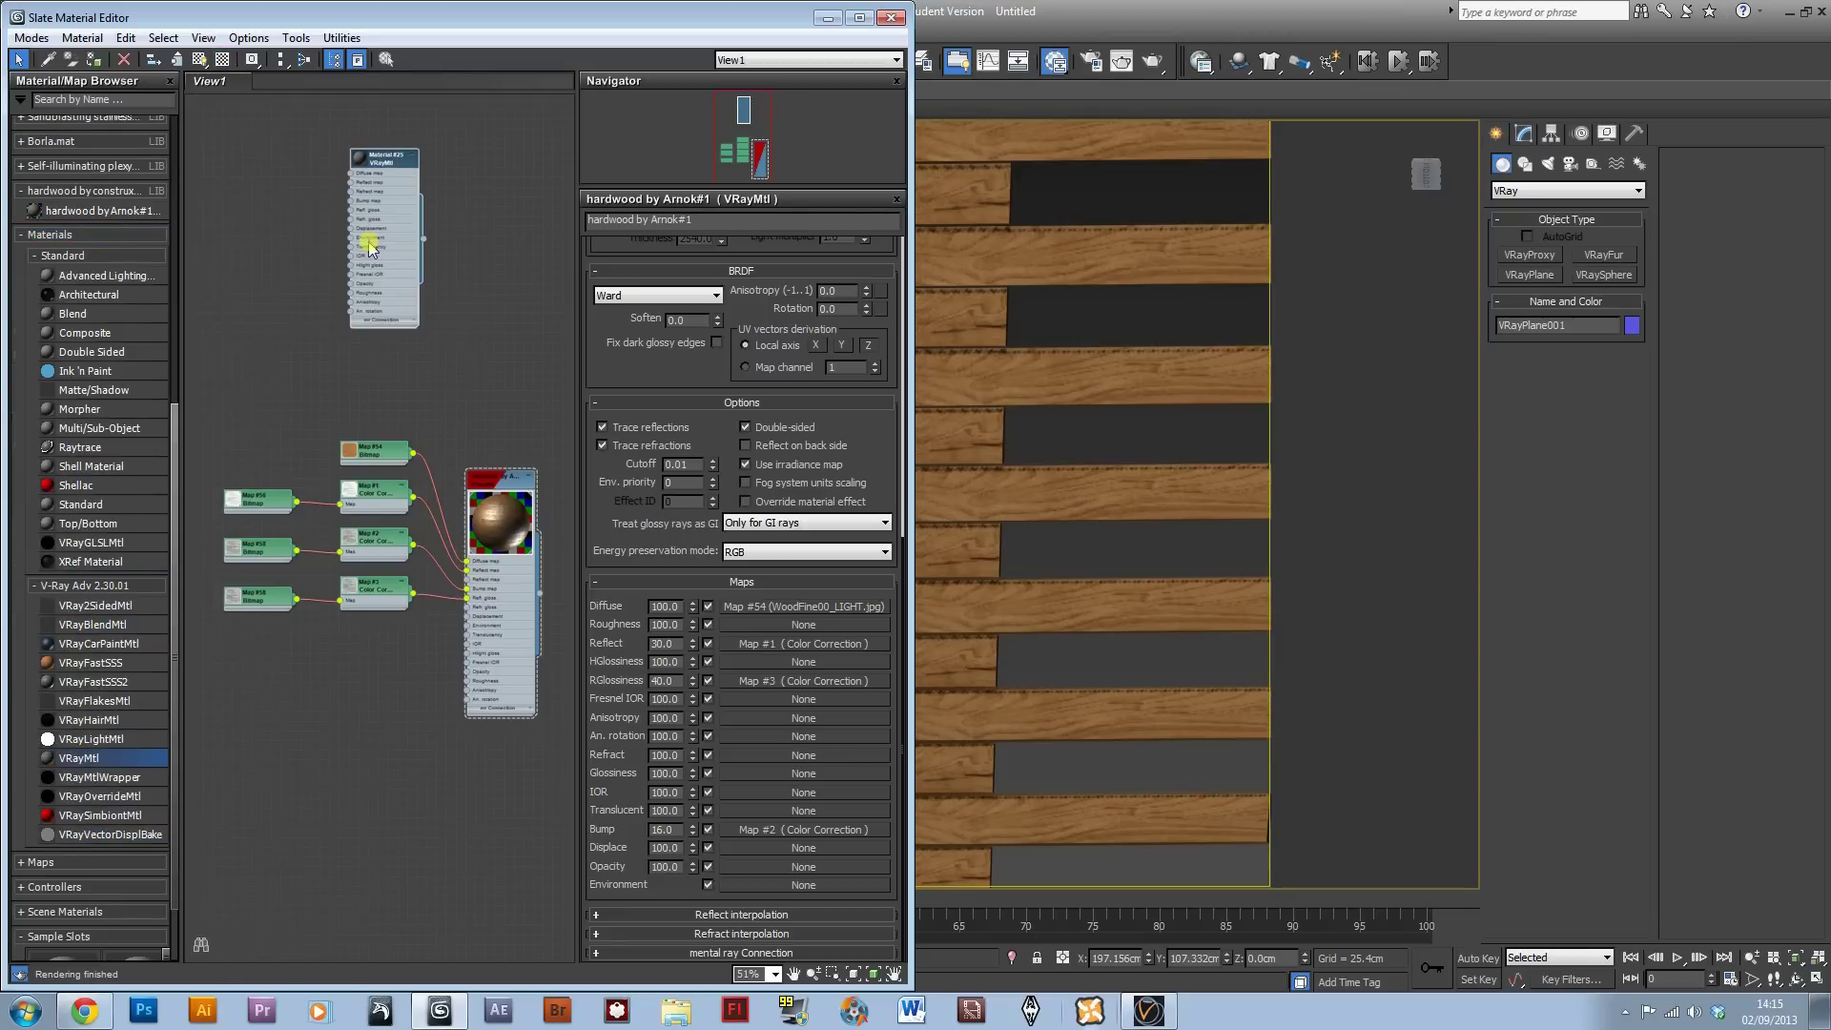
{"action": "double_click", "coordinate": [390, 168]}
{"action": "left_click", "coordinate": [696, 347]}
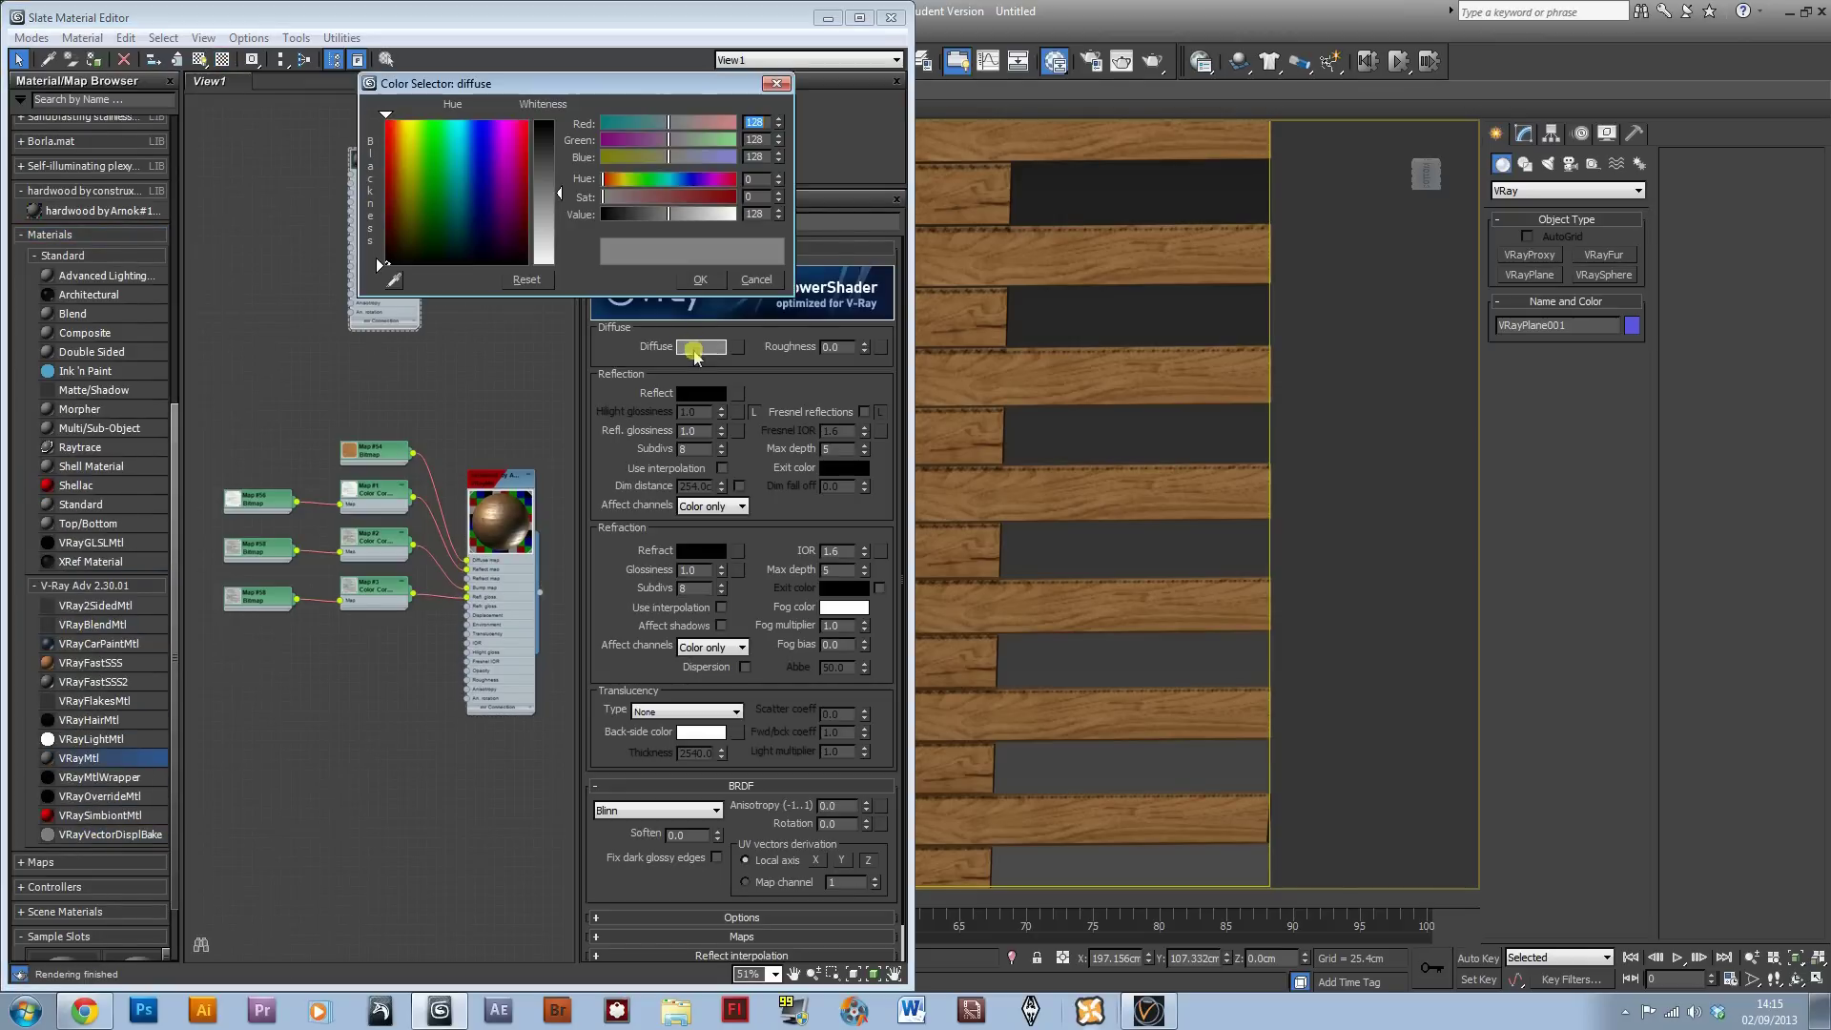
{"action": "left_click_drag", "start_coordinate": [558, 198], "coordinate": [559, 120]}
{"action": "left_click", "coordinate": [723, 278]}
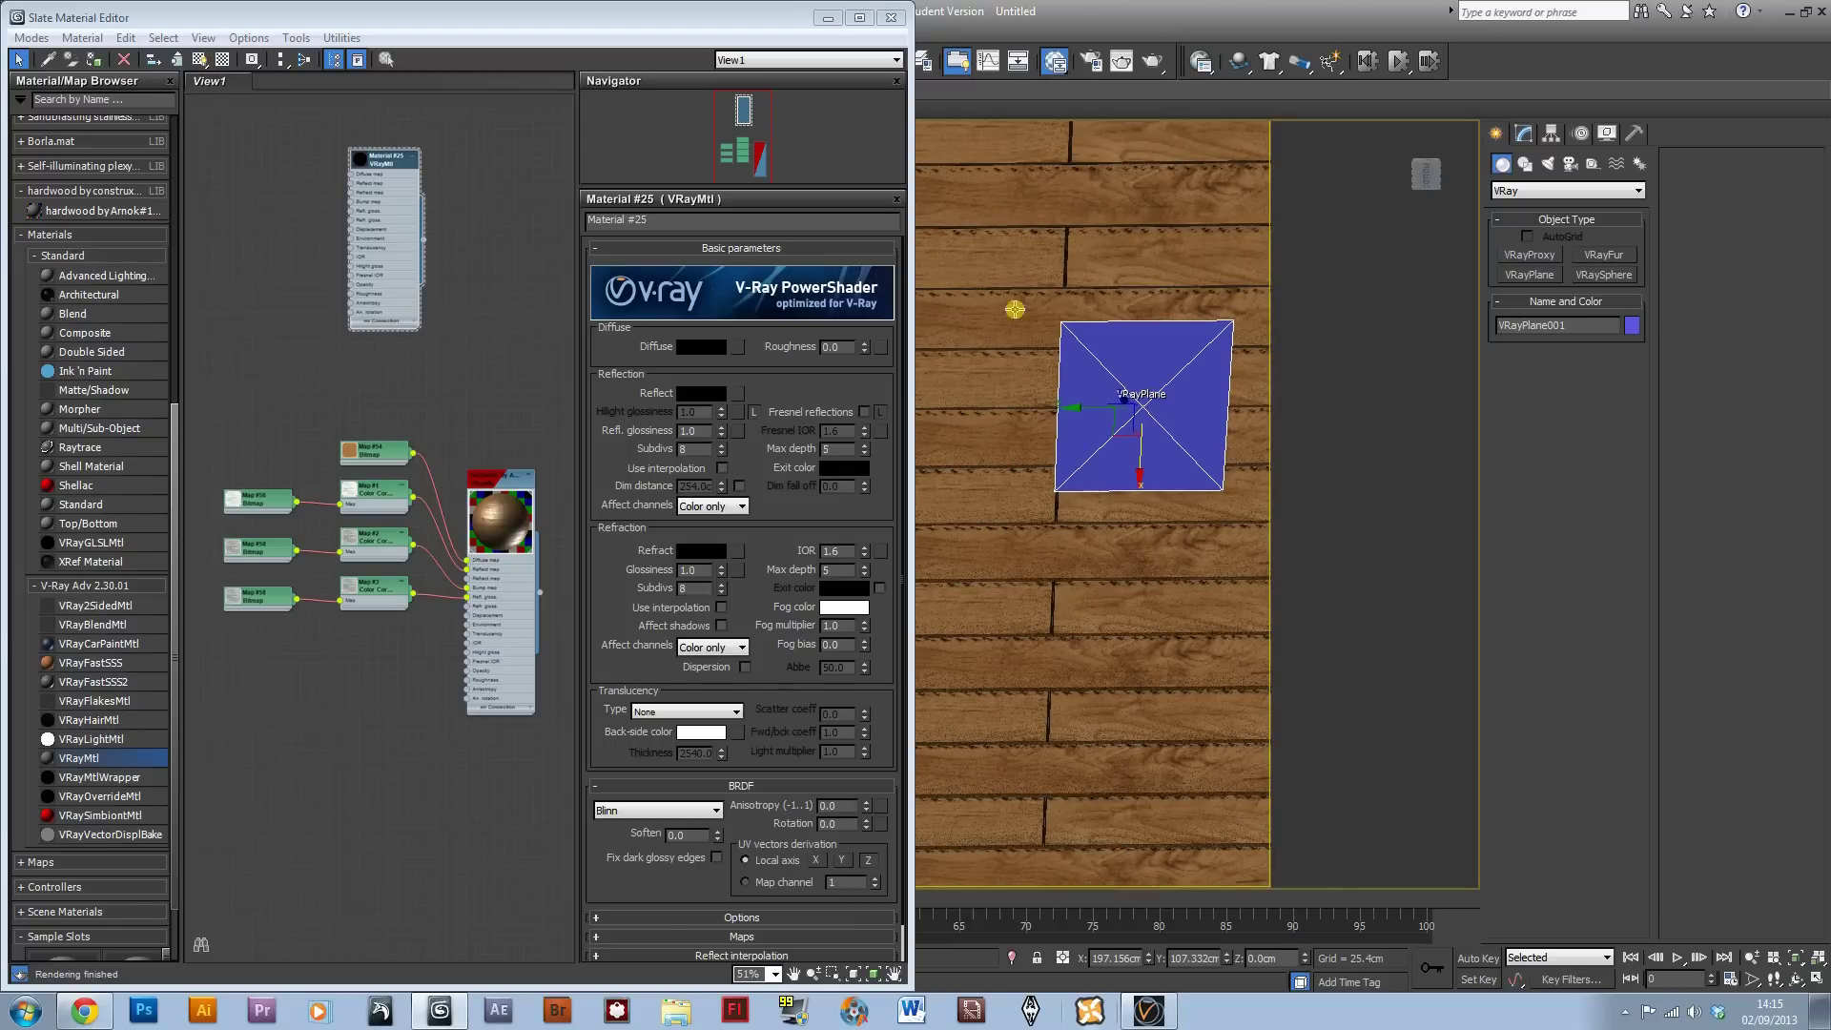
{"action": "left_click", "coordinate": [271, 105]}
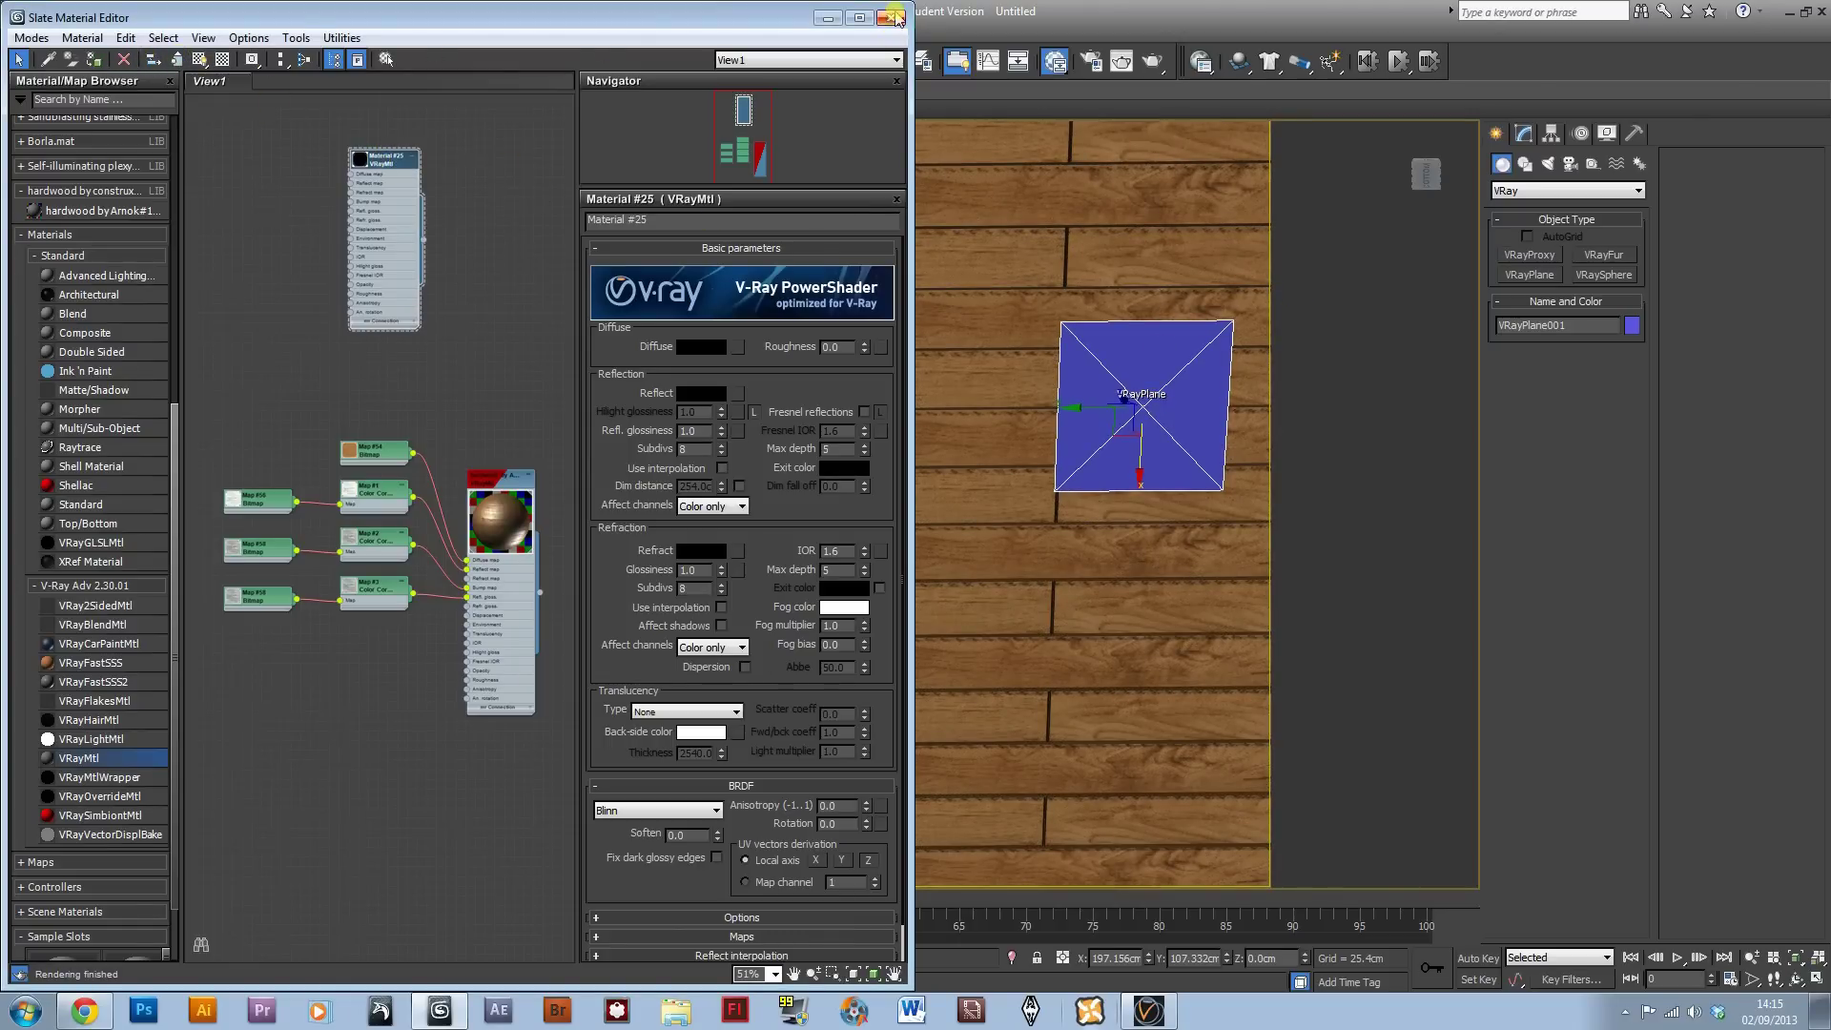
{"action": "left_click", "coordinate": [890, 18]}
Step: Dismiss the V-Ray messages window and orbit to a low view of the floor
{"action": "middle_click_drag", "start_coordinate": [1051, 492], "coordinate": [917, 668], "text": "alt"}
{"action": "left_click", "coordinate": [332, 33]}
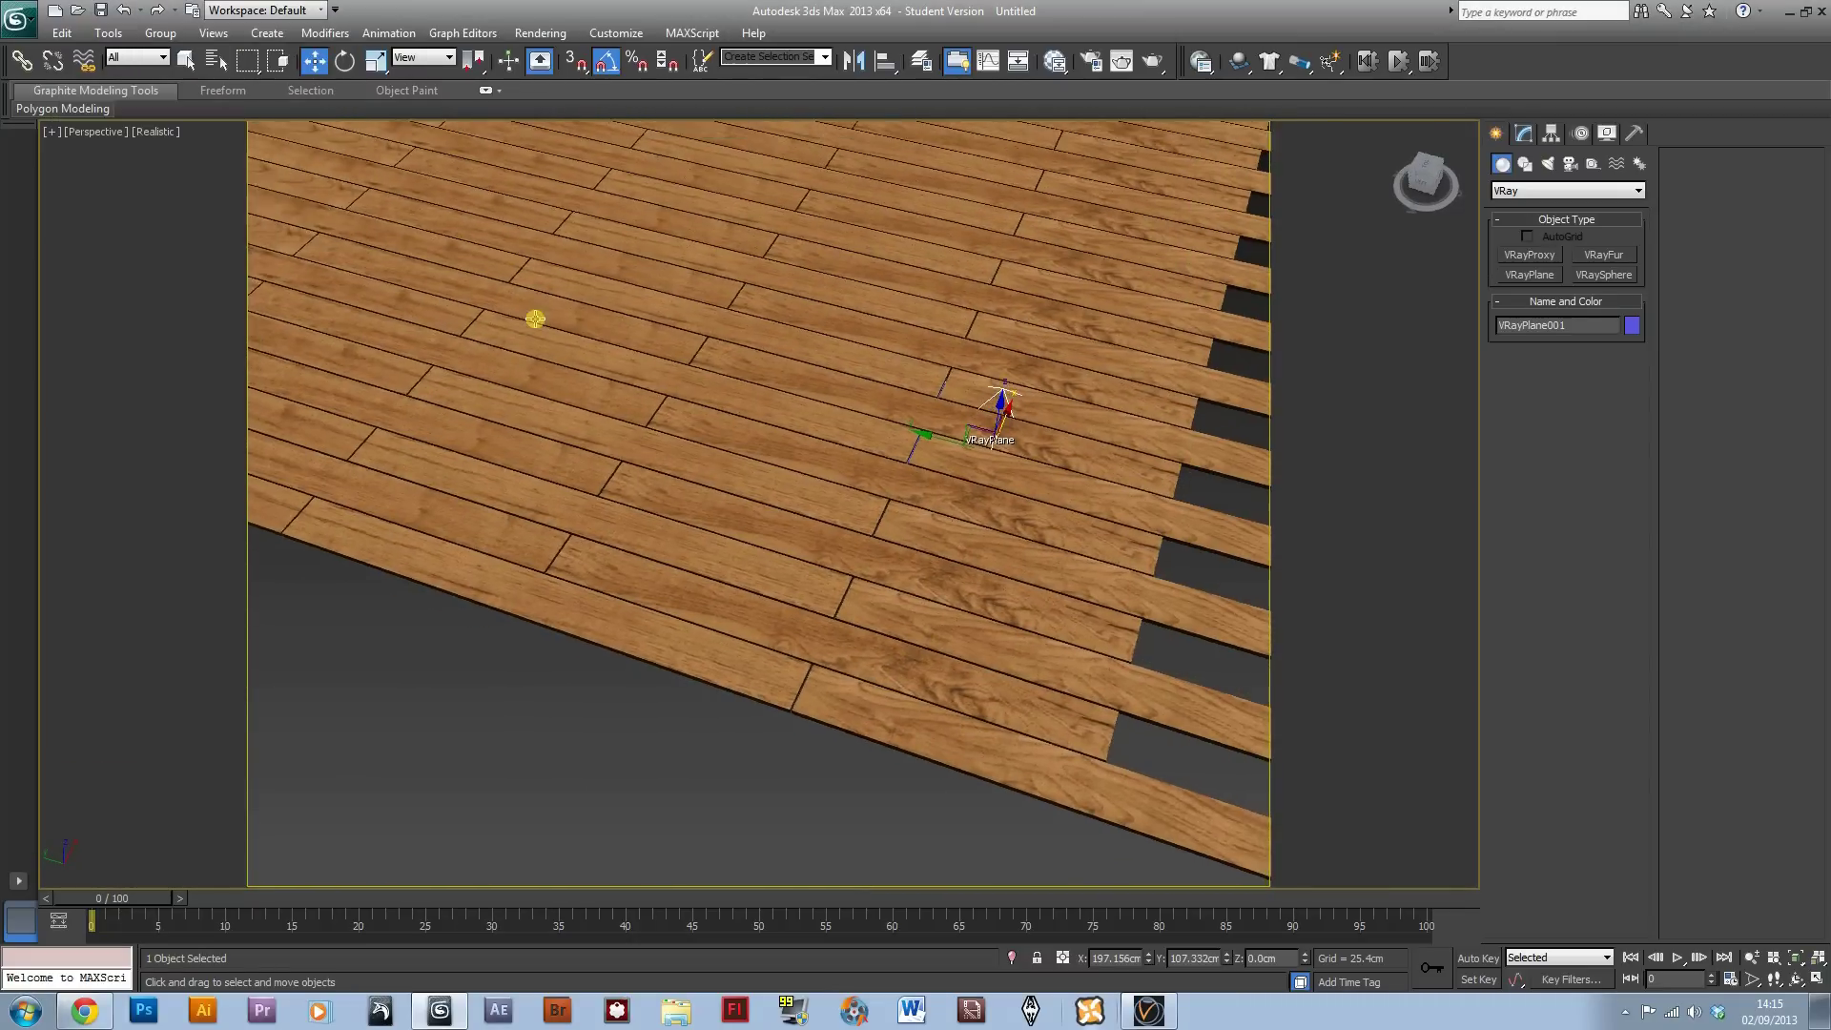
{"action": "middle_click_drag", "start_coordinate": [531, 315], "coordinate": [687, 514], "text": "alt"}
{"action": "scroll", "coordinate": [699, 535], "scroll_direction": "up", "scroll_amount": 3}
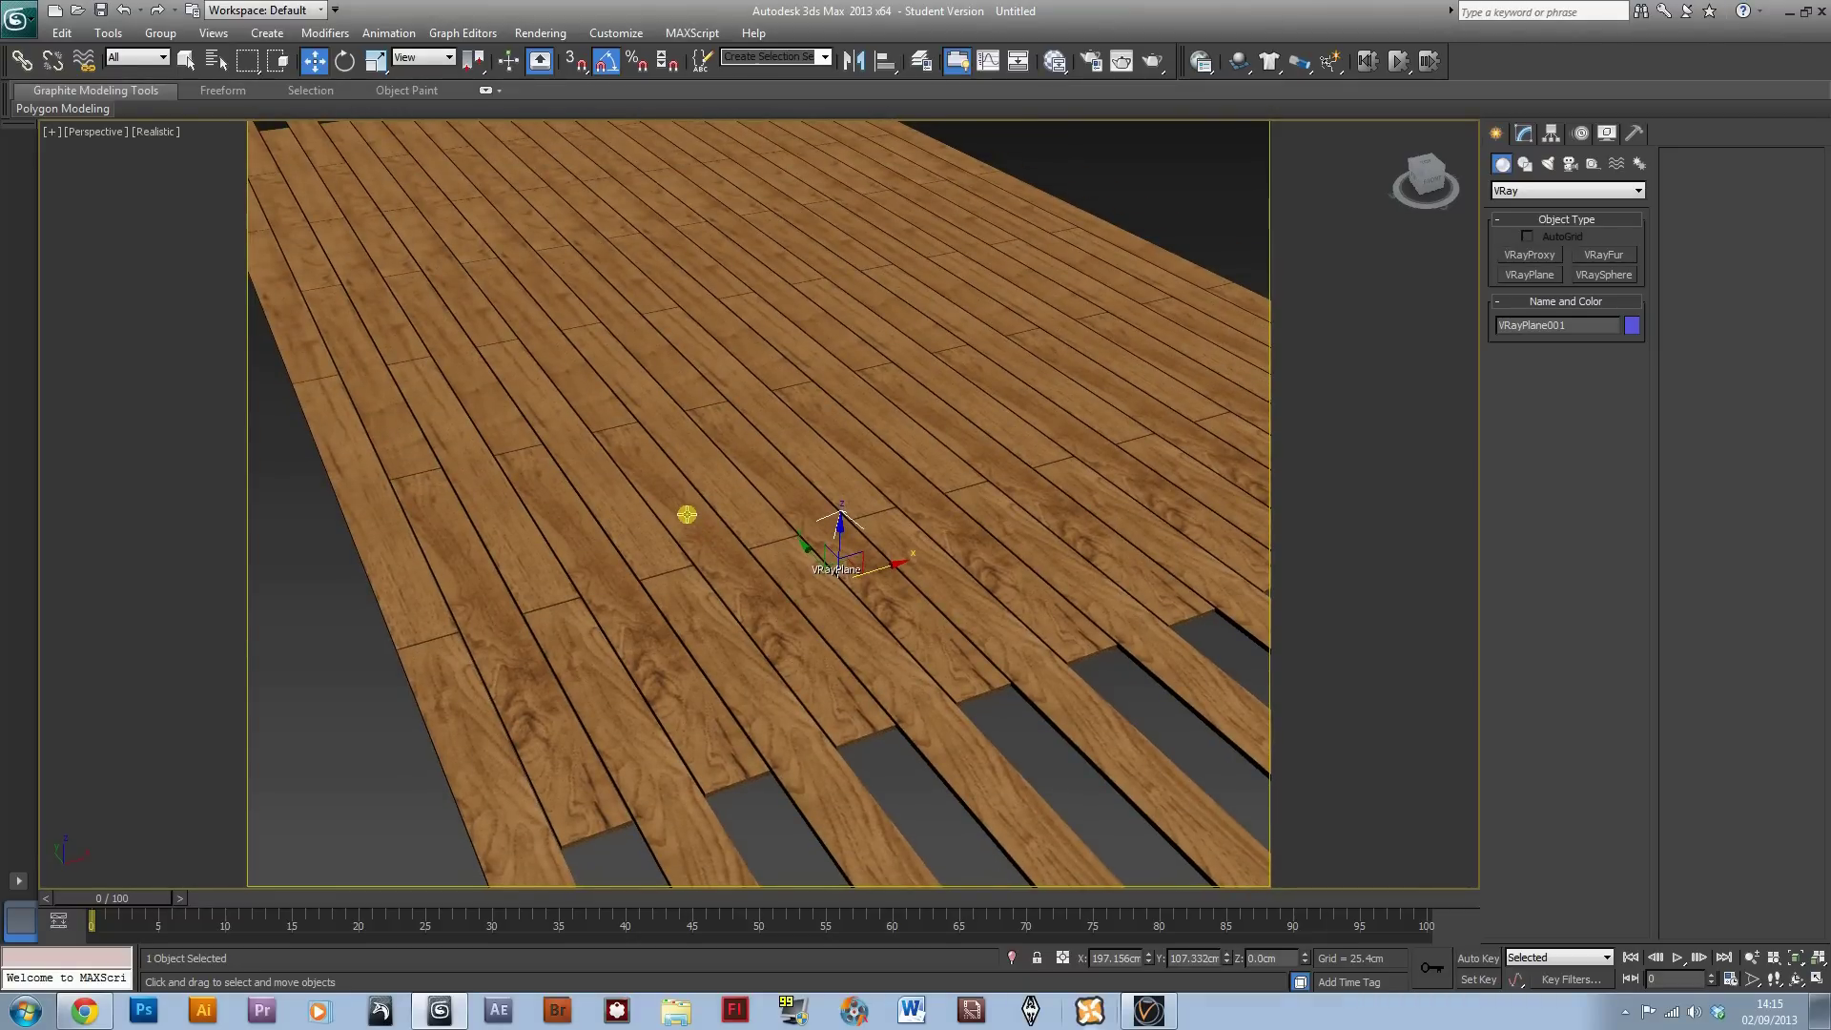